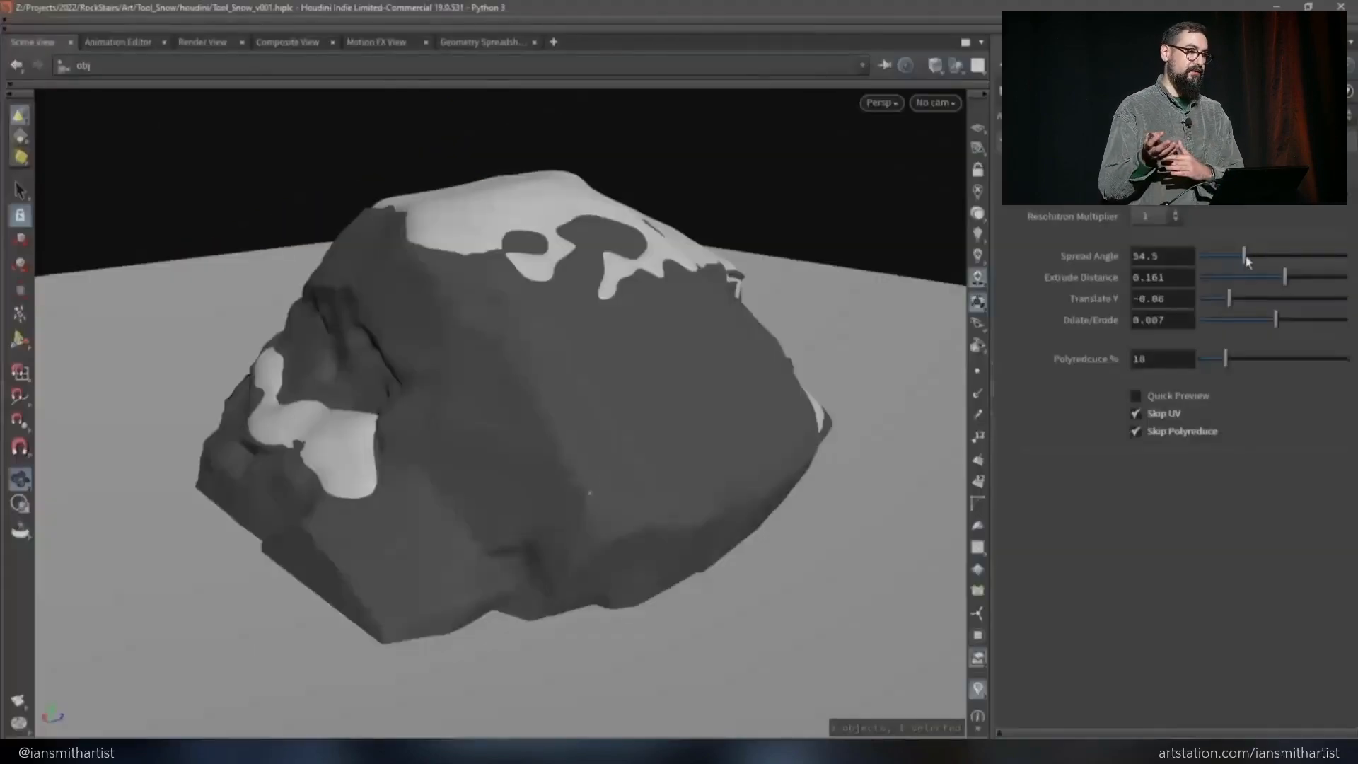
pyautogui.moveTo(1244, 263); pyautogui.dragTo(1285, 280)
pyautogui.moveTo(1277, 321)
pyautogui.mouseDown()
pyautogui.moveTo(1317, 322)
pyautogui.moveTo(1297, 323)
pyautogui.mouseUp()
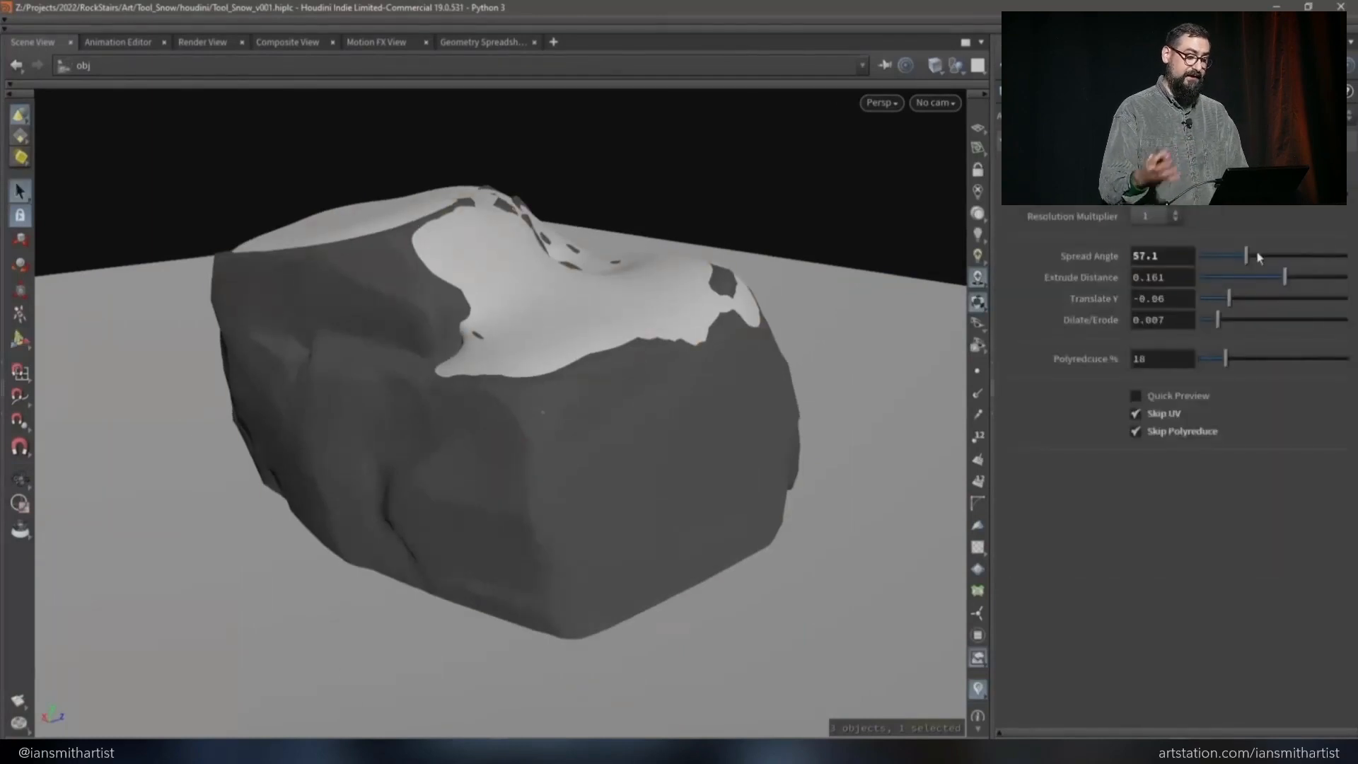
pyautogui.moveTo(1259, 258); pyautogui.dragTo(1261, 257)
pyautogui.moveTo(1217, 320); pyautogui.dragTo(1238, 320)
pyautogui.keyDown('alt'); pyautogui.moveTo(295, 326); pyautogui.dragTo(642, 369); pyautogui.keyUp('alt')
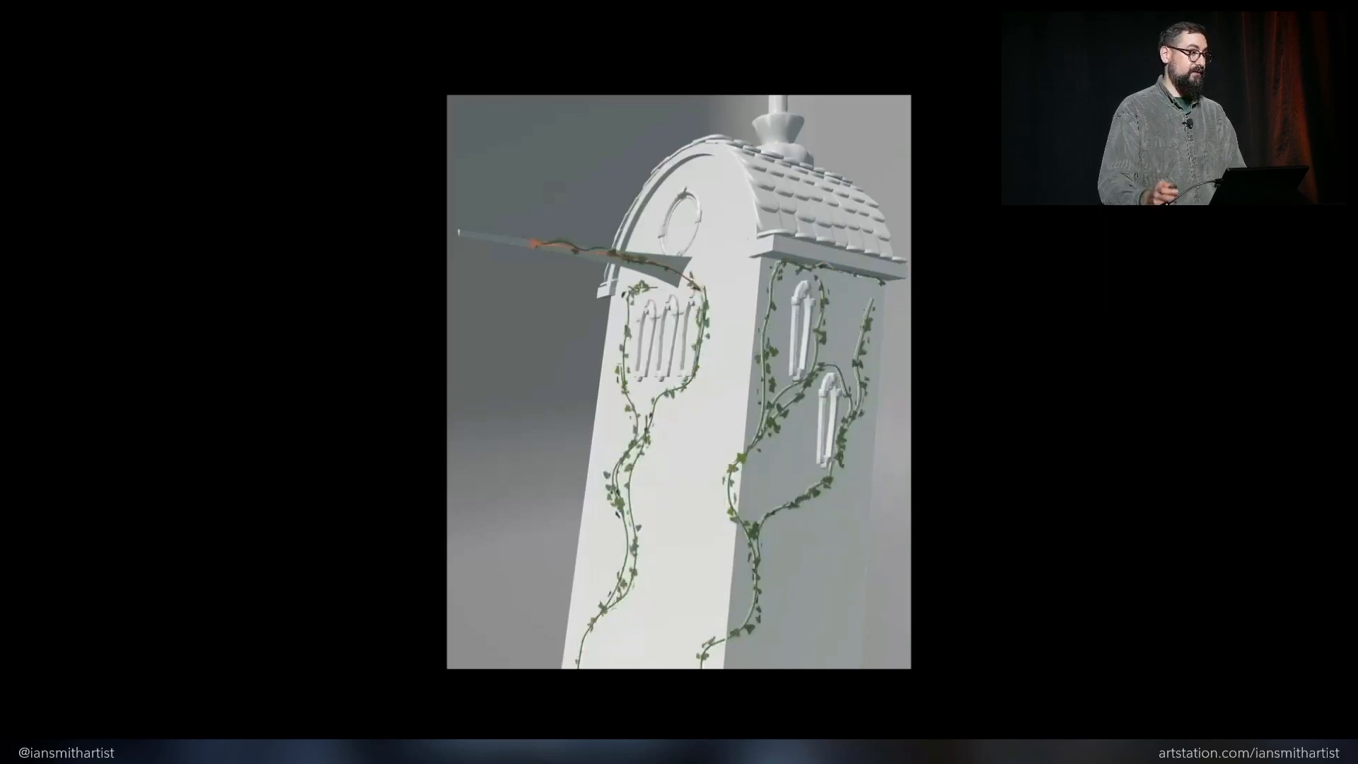
pyautogui.press('Right')
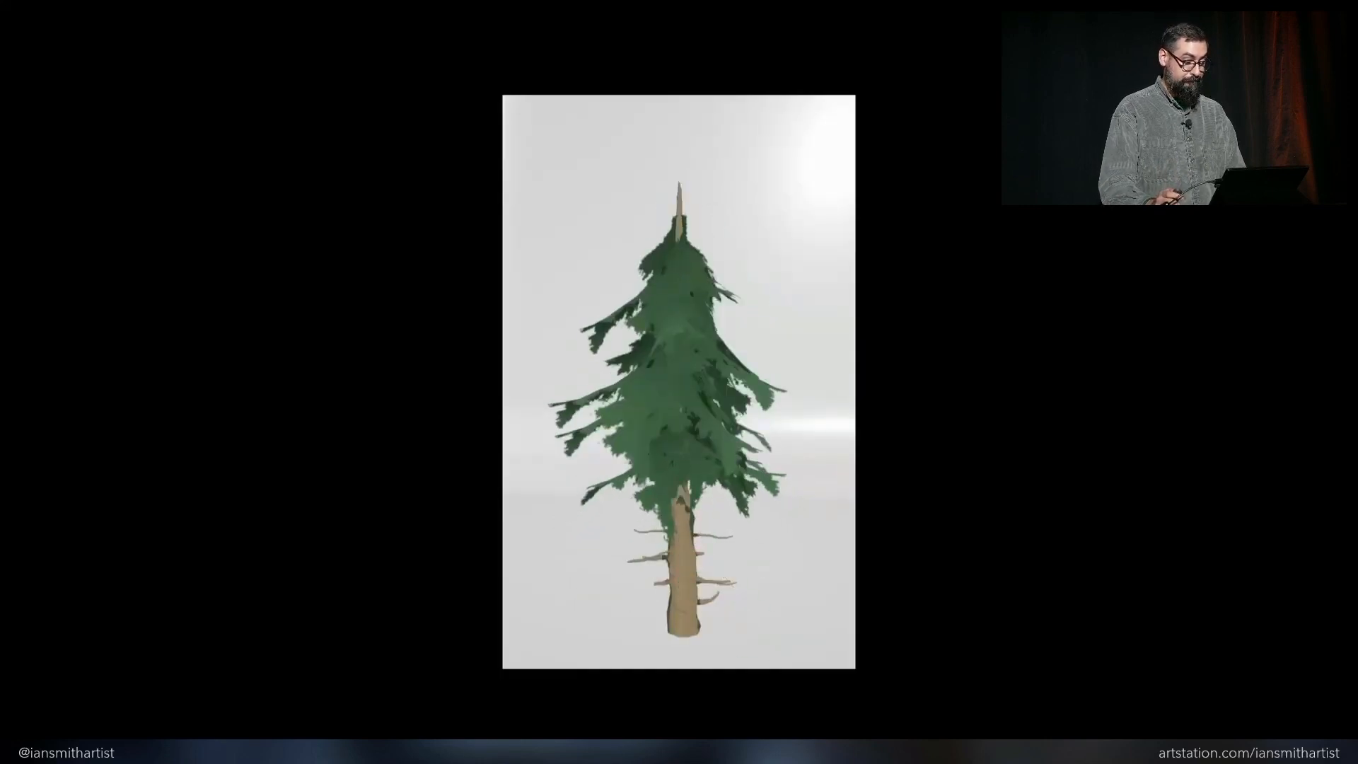
pyautogui.press('Right')
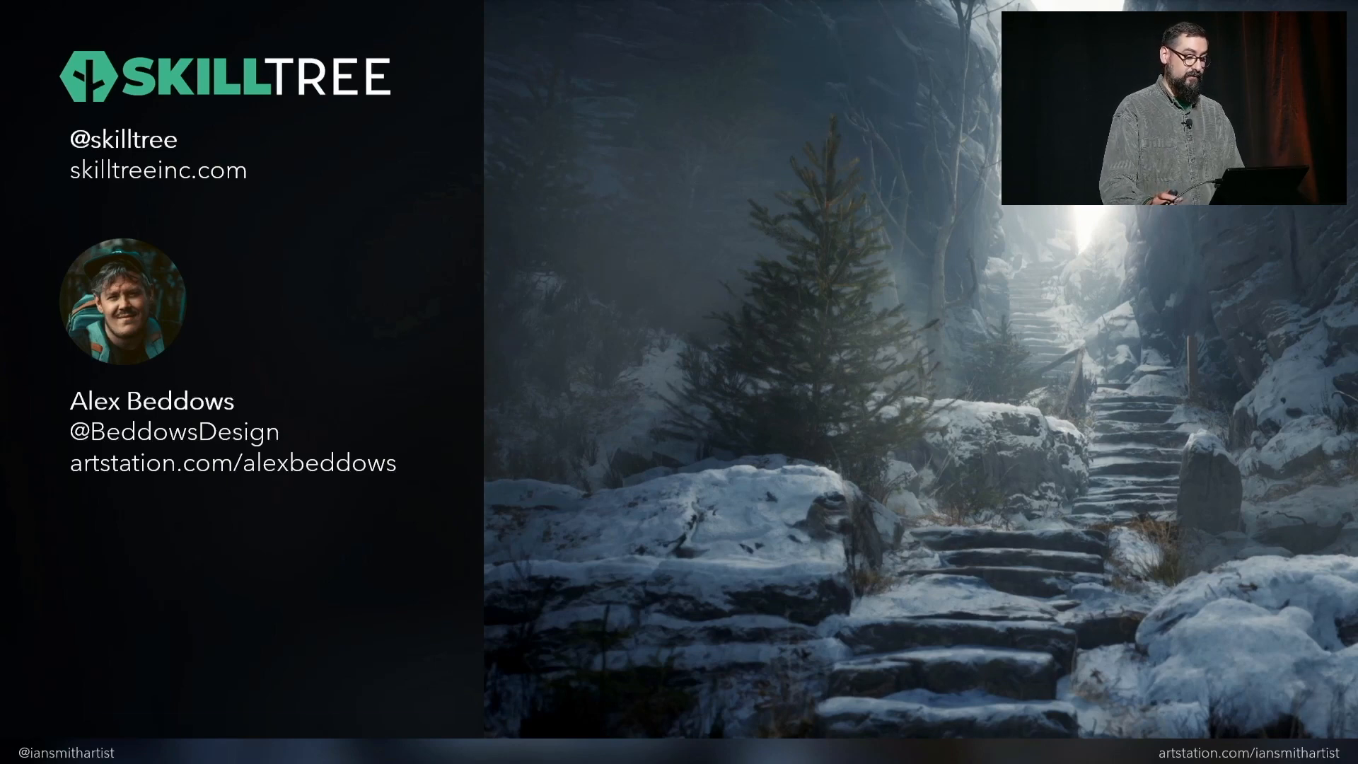
pyautogui.press('Right')
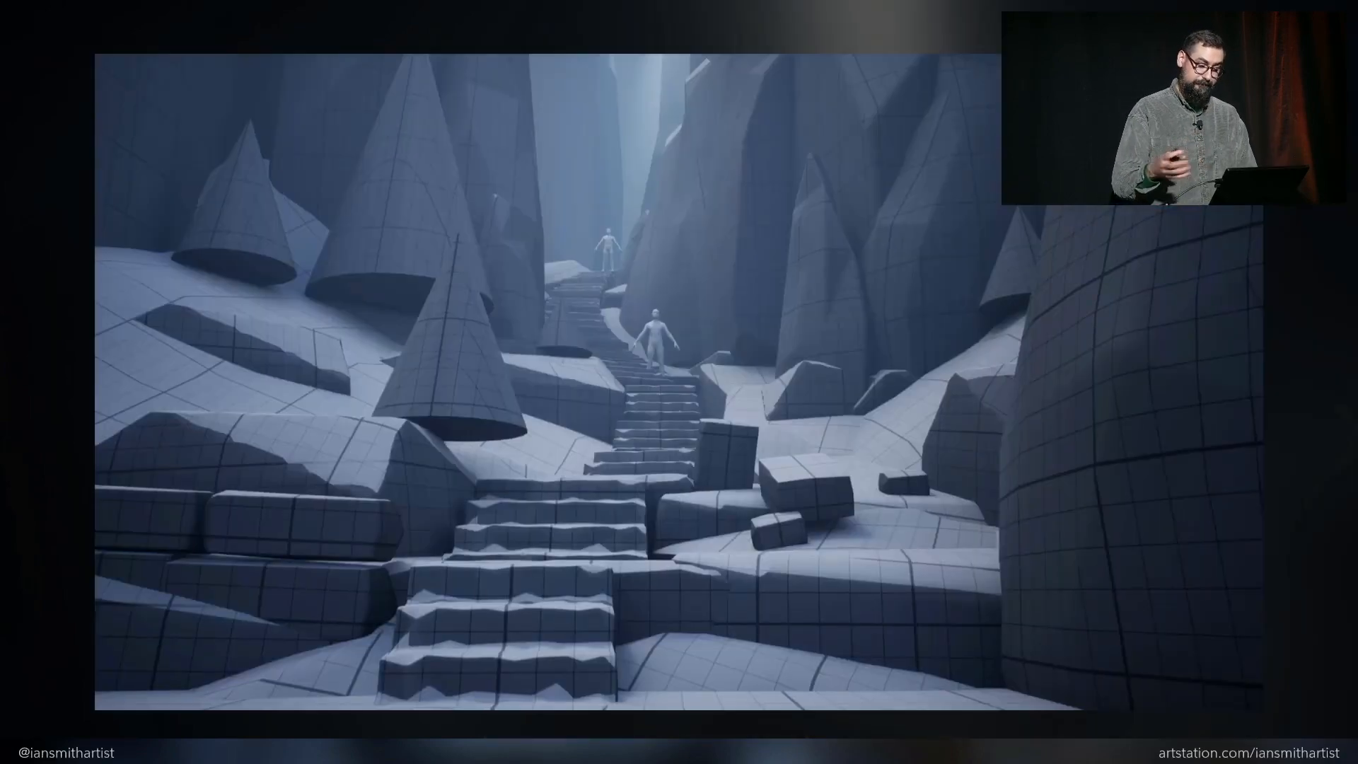
pyautogui.press('Right')
pyautogui.press('Right')
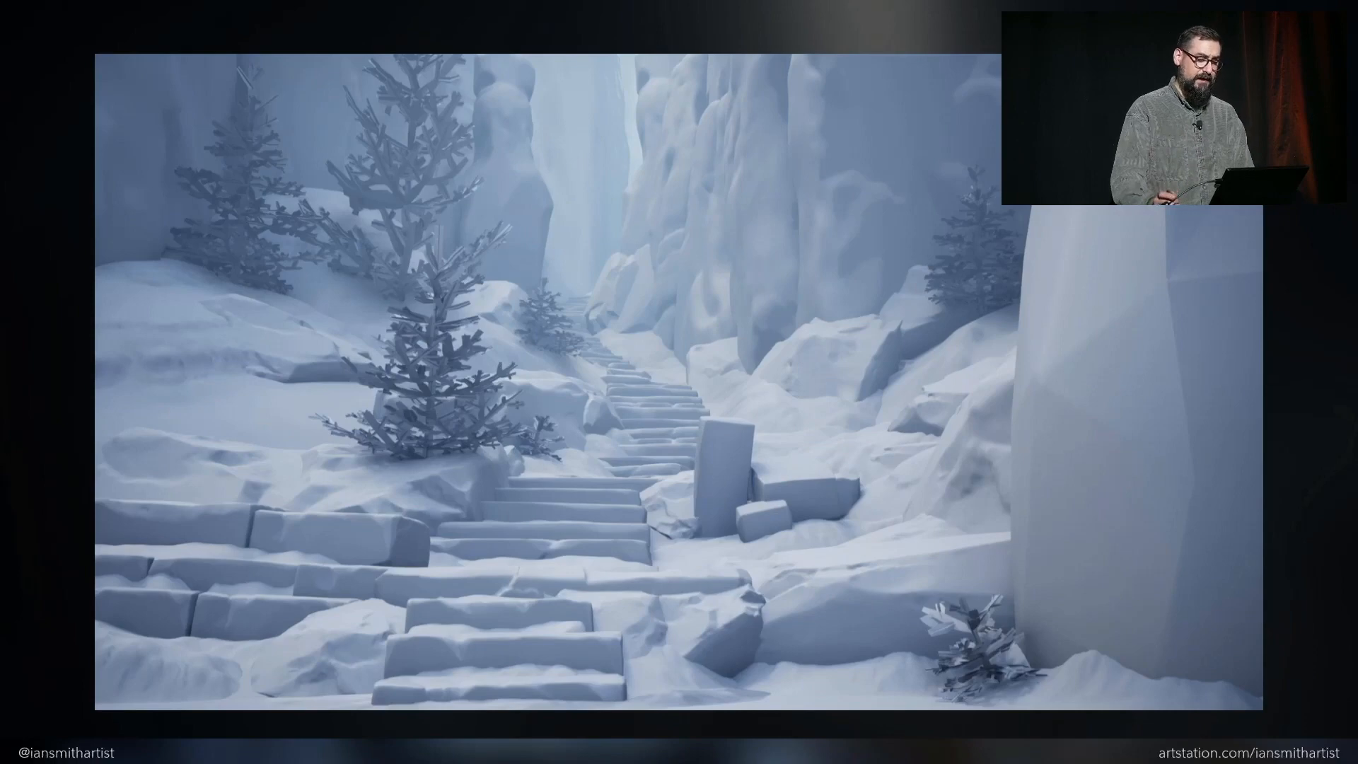
pyautogui.press('Right')
pyautogui.press('Right')
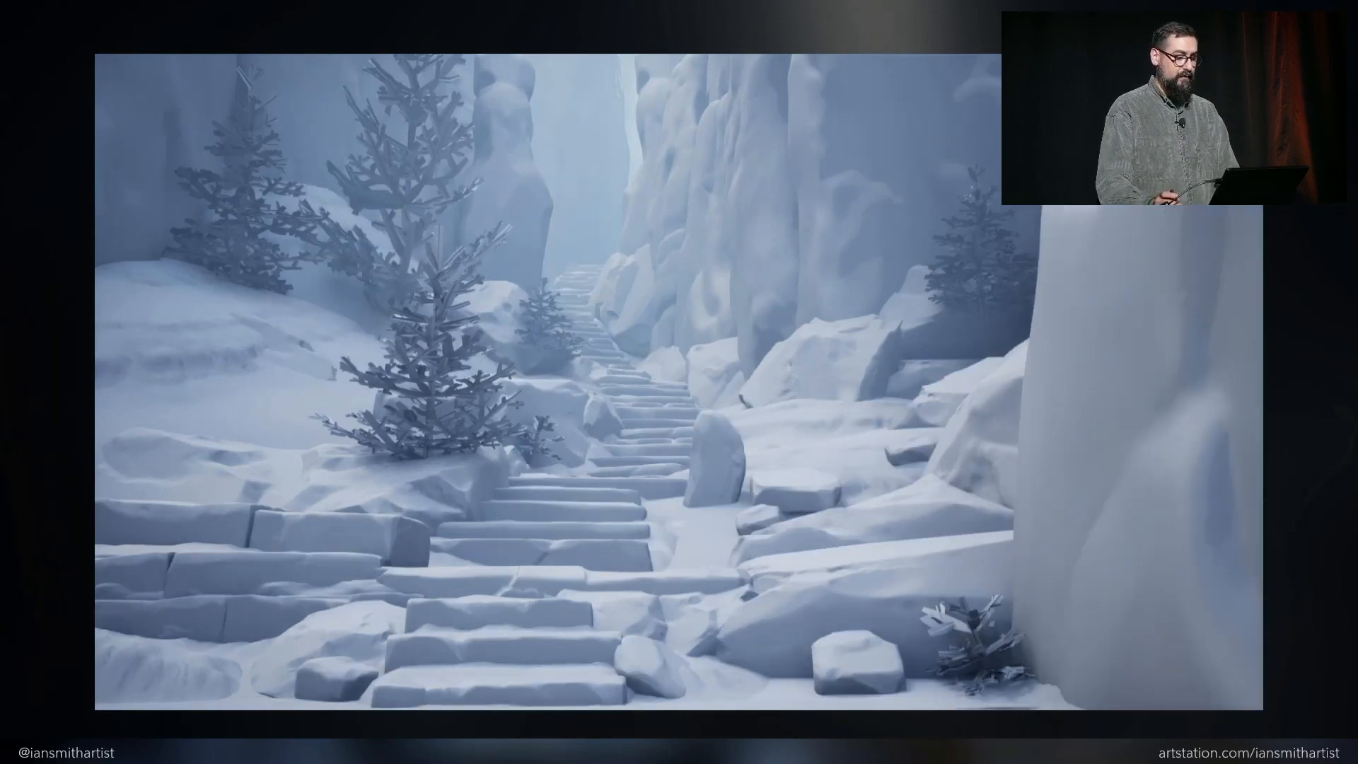
pyautogui.press('Right')
pyautogui.press('Right')
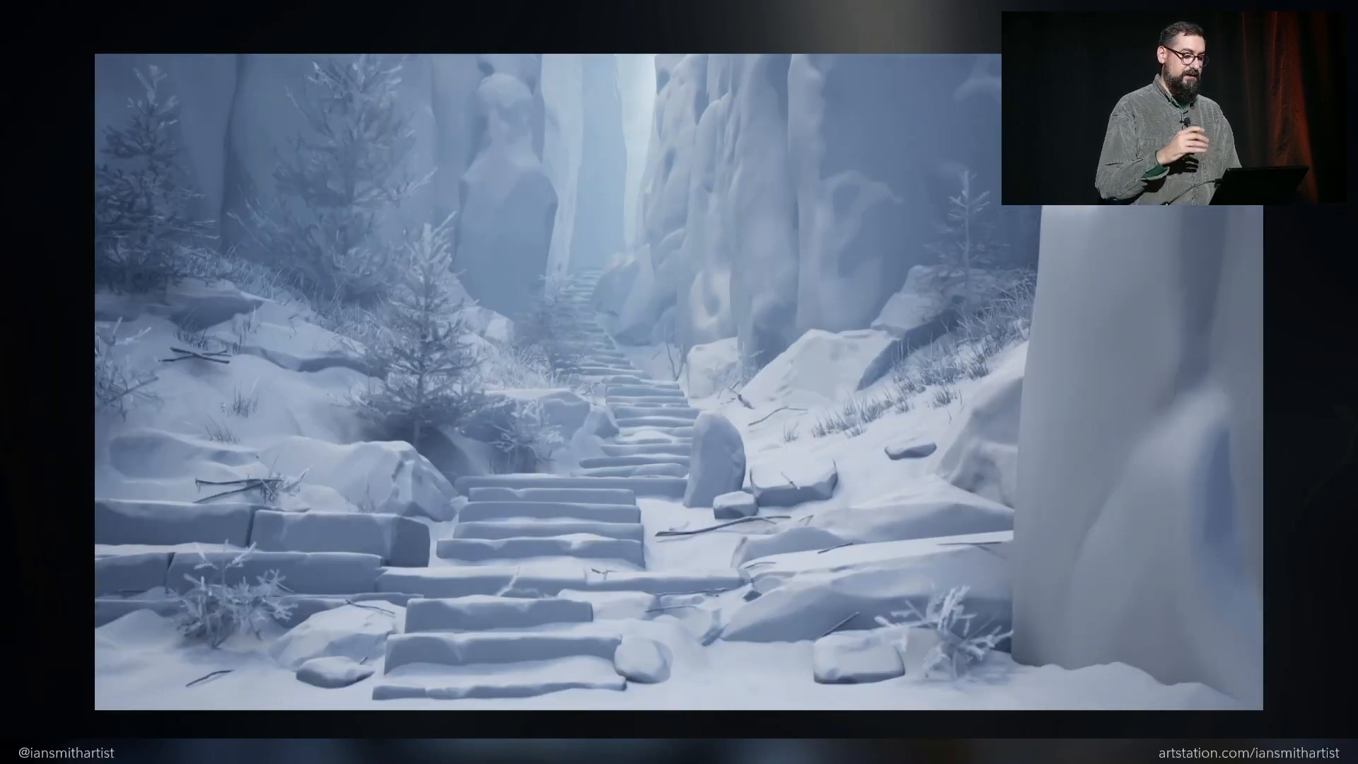
pyautogui.press('Right')
pyautogui.press('Right')
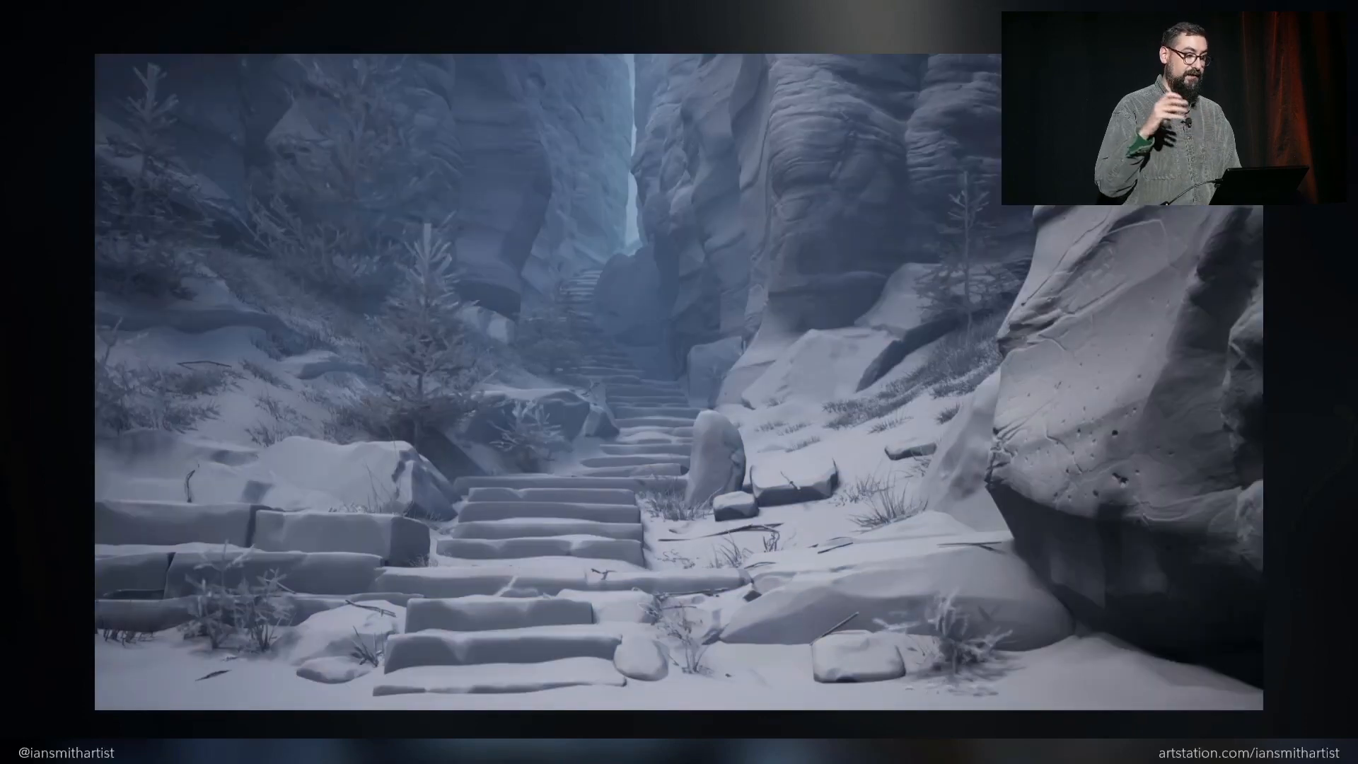
pyautogui.press('Right')
pyautogui.press('Right')
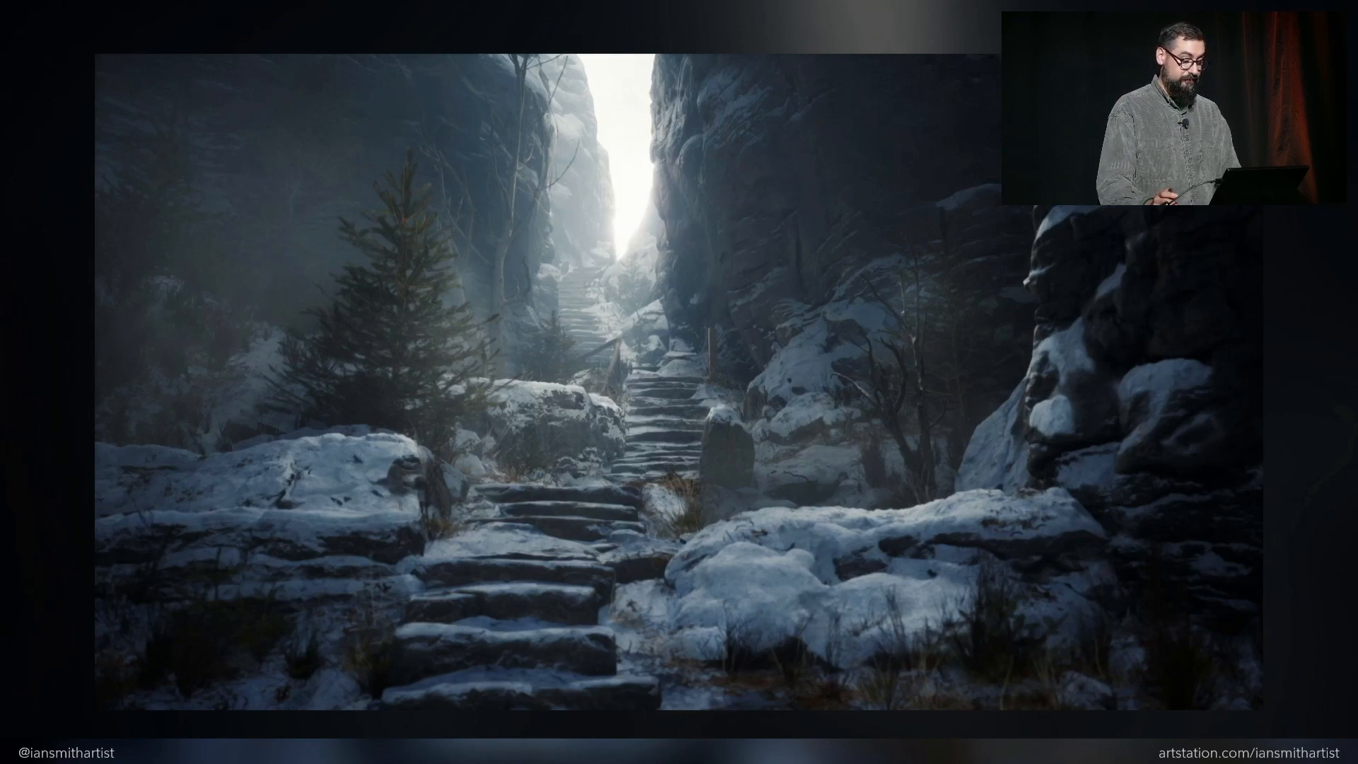
pyautogui.press('Right')
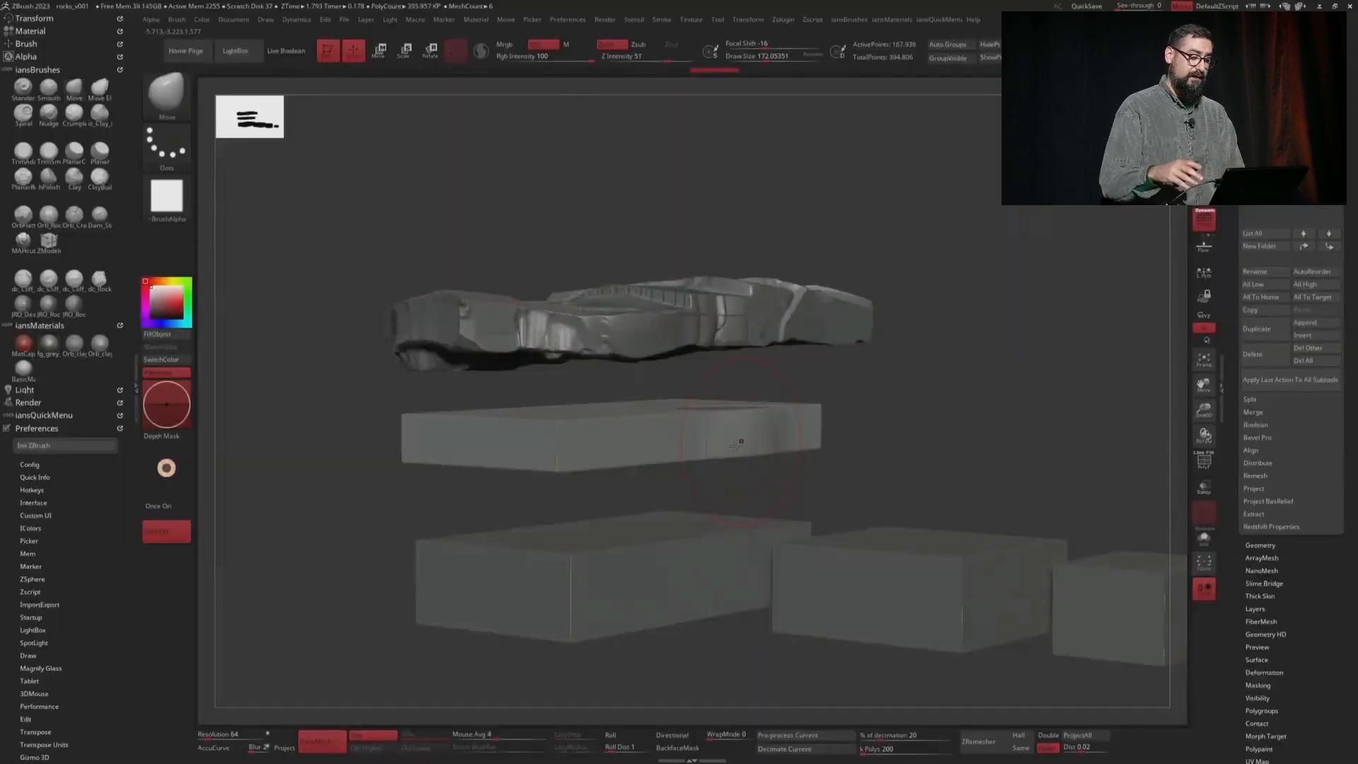
# Sculpt the rough form of the rock with broad strokes and reshape its silhouette with the Move brush
pyautogui.moveTo(693, 269); pyautogui.dragTo(724, 333)
pyautogui.moveTo(726, 333)
pyautogui.mouseDown(button='right')
pyautogui.moveTo(690, 335)
pyautogui.moveTo(785, 318)
pyautogui.moveTo(552, 403)
pyautogui.moveTo(601, 339)
pyautogui.moveTo(773, 543)
pyautogui.moveTo(792, 528)
pyautogui.moveTo(691, 479)
pyautogui.moveTo(764, 466)
pyautogui.moveTo(552, 439)
pyautogui.mouseUp(button='right')
pyautogui.press('2')
pyautogui.keyDown('alt'); pyautogui.click(625, 442); pyautogui.keyUp('alt')
pyautogui.moveTo(679, 354)
pyautogui.mouseDown(button='right')
pyautogui.moveTo(626, 419)
pyautogui.moveTo(763, 381)
pyautogui.moveTo(642, 518)
pyautogui.mouseUp(button='right')
pyautogui.press('b')
pyautogui.press('m')
pyautogui.press('v')
pyautogui.press('s')
pyautogui.moveTo(642, 518); pyautogui.dragTo(646, 516)
pyautogui.moveTo(645, 517)
pyautogui.mouseDown(button='right')
pyautogui.moveTo(703, 530)
pyautogui.moveTo(612, 510)
pyautogui.mouseUp(button='right')
# Refine the planes and edges of the rock with further sculpting strokes
pyautogui.press('1')
pyautogui.moveTo(612, 511); pyautogui.dragTo(590, 470)
pyautogui.moveTo(591, 470)
pyautogui.mouseDown(button='right')
pyautogui.moveTo(563, 468)
pyautogui.moveTo(621, 397)
pyautogui.moveTo(573, 558)
pyautogui.moveTo(576, 523)
pyautogui.moveTo(480, 598)
pyautogui.moveTo(453, 587)
pyautogui.moveTo(518, 625)
pyautogui.moveTo(488, 594)
pyautogui.moveTo(522, 507)
pyautogui.mouseUp(button='right')
pyautogui.keyDown('alt'); pyautogui.click(587, 555); pyautogui.keyUp('alt')
pyautogui.press('s')
pyautogui.press('1')
pyautogui.keyDown('alt'); pyautogui.moveTo(502, 600); pyautogui.dragTo(412, 570, button='right'); pyautogui.keyUp('alt')
# Cut flat angular facets into the small rock with the TrimCurve brush
pyautogui.press('2')
pyautogui.moveTo(640, 551)
pyautogui.mouseDown(button='right')
pyautogui.moveTo(657, 566)
pyautogui.moveTo(651, 600)
pyautogui.moveTo(680, 668)
pyautogui.moveTo(903, 494)
pyautogui.moveTo(849, 520)
pyautogui.mouseUp(button='right')
pyautogui.keyDown('ctrl'); pyautogui.keyDown('shift'); pyautogui.moveTo(609, 543); pyautogui.dragTo(799, 600); pyautogui.keyUp('shift'); pyautogui.keyUp('ctrl')
pyautogui.moveTo(766, 615); pyautogui.dragTo(806, 618, button='right')
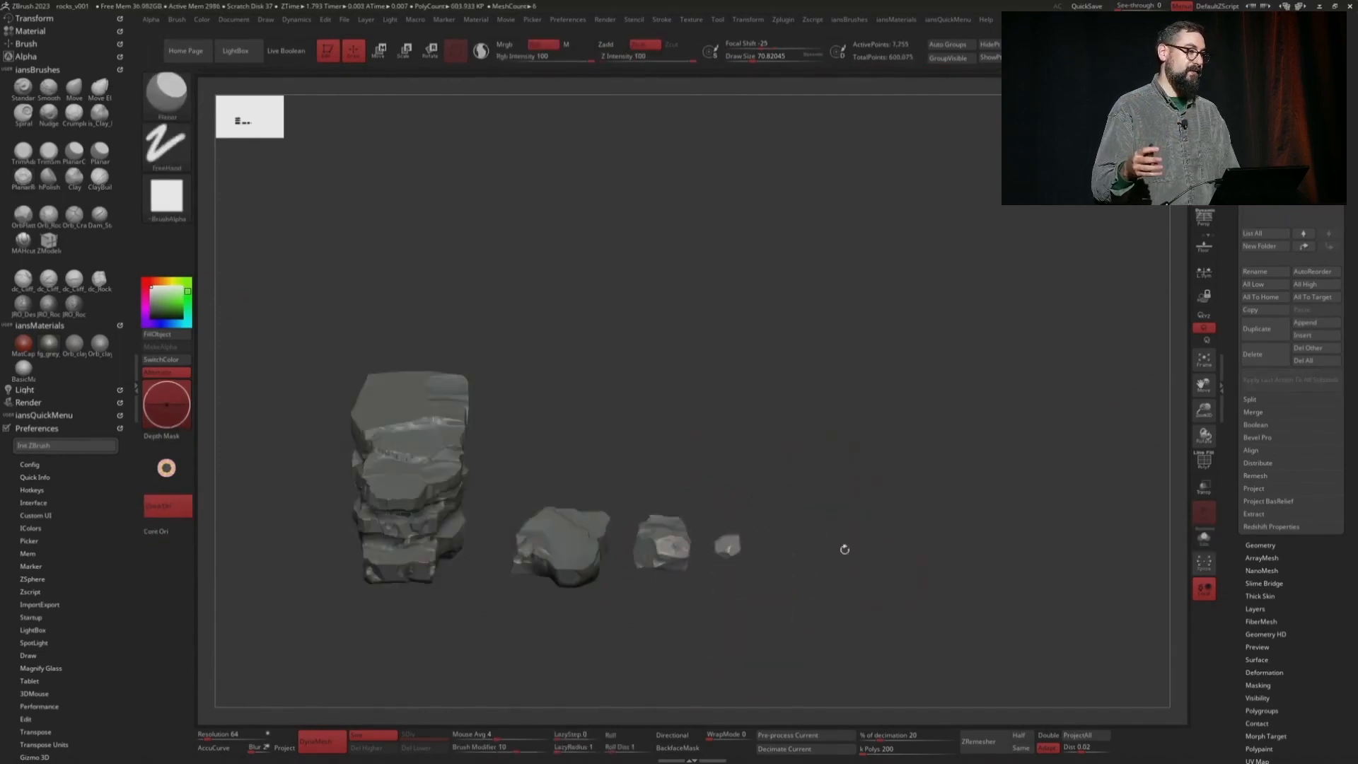
pyautogui.moveTo(842, 545)
pyautogui.mouseDown(button='right')
pyautogui.moveTo(932, 512)
pyautogui.moveTo(876, 511)
pyautogui.mouseUp(button='right')
pyautogui.keyDown('alt'); pyautogui.click(810, 495); pyautogui.keyUp('alt')
pyautogui.moveTo(785, 526)
pyautogui.mouseDown(button='right')
pyautogui.moveTo(767, 558)
pyautogui.moveTo(718, 584)
pyautogui.moveTo(772, 604)
pyautogui.moveTo(925, 446)
pyautogui.mouseUp(button='right')
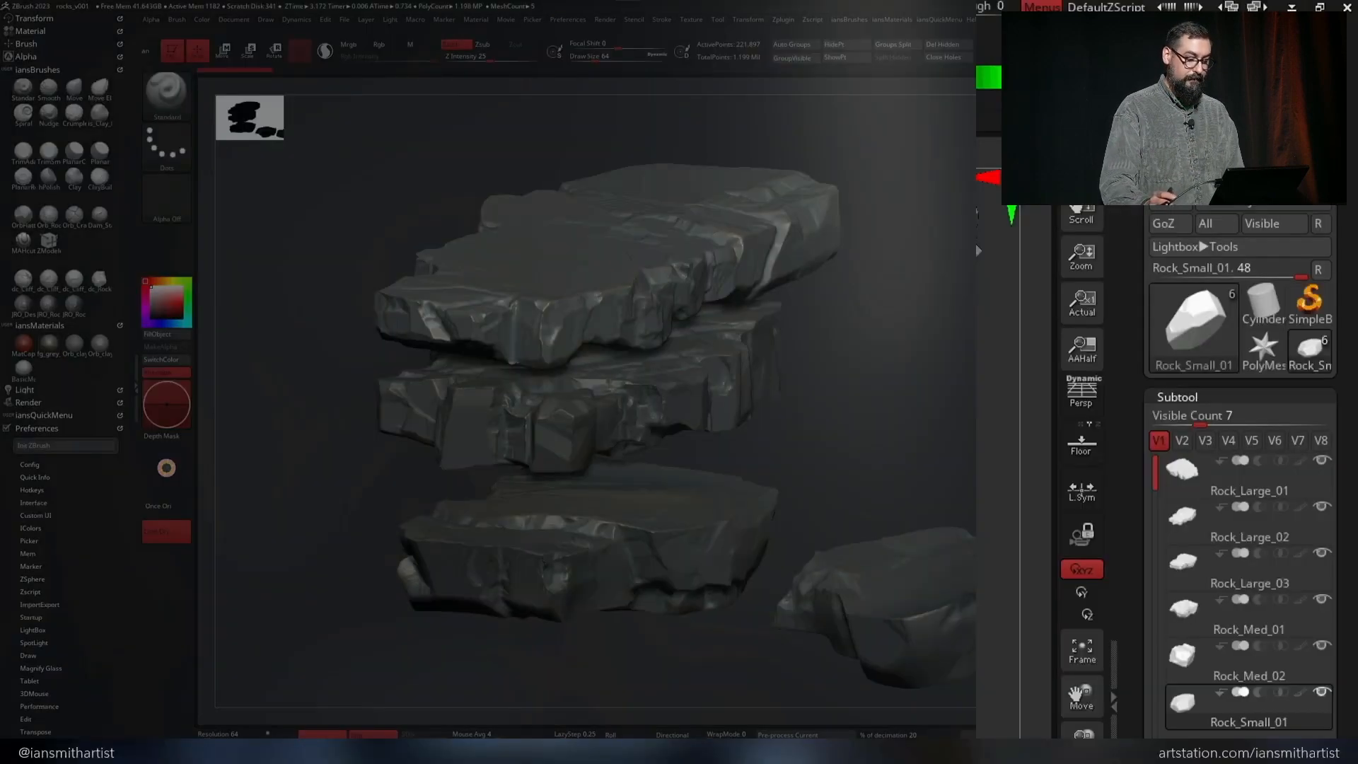
# Select the Rock_Large_01 subtool and send it to Houdini with GoZ
pyautogui.click(1200, 471)
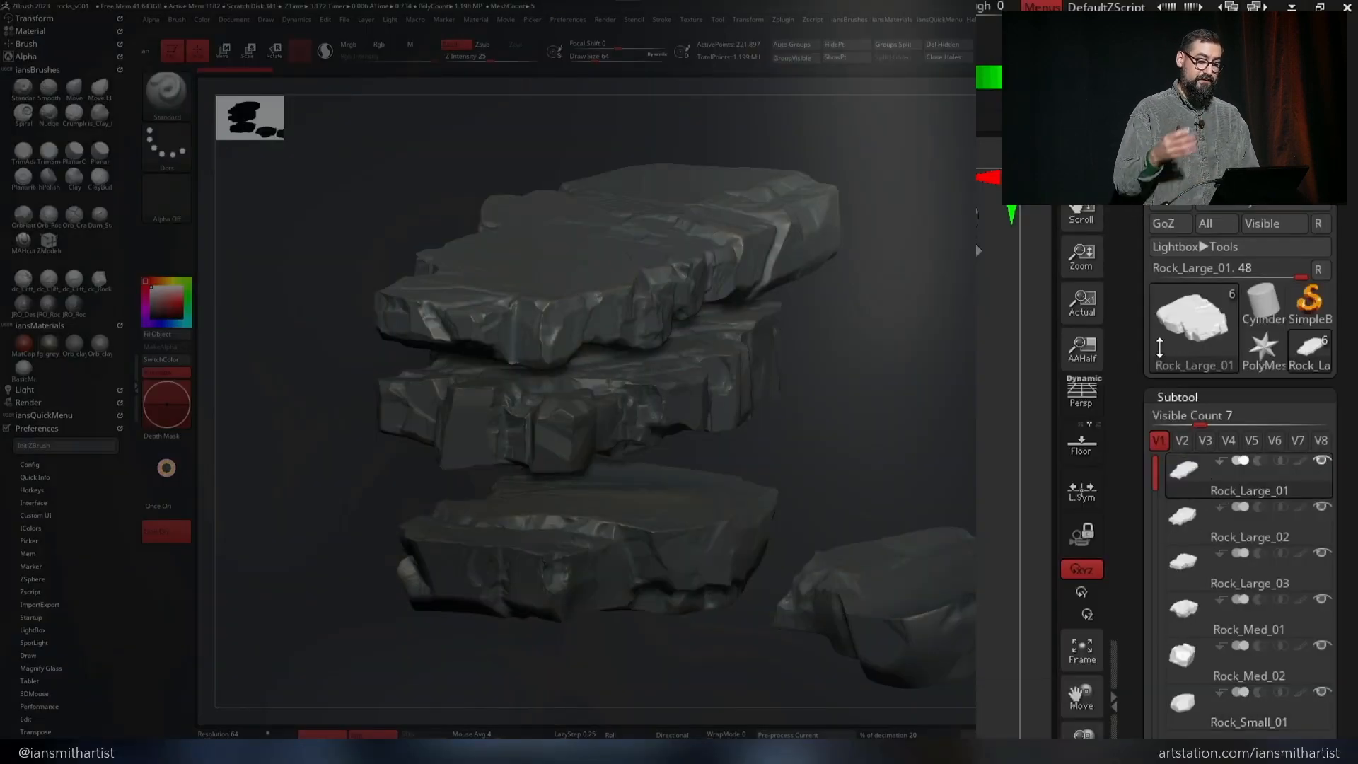
pyautogui.click(1164, 222)
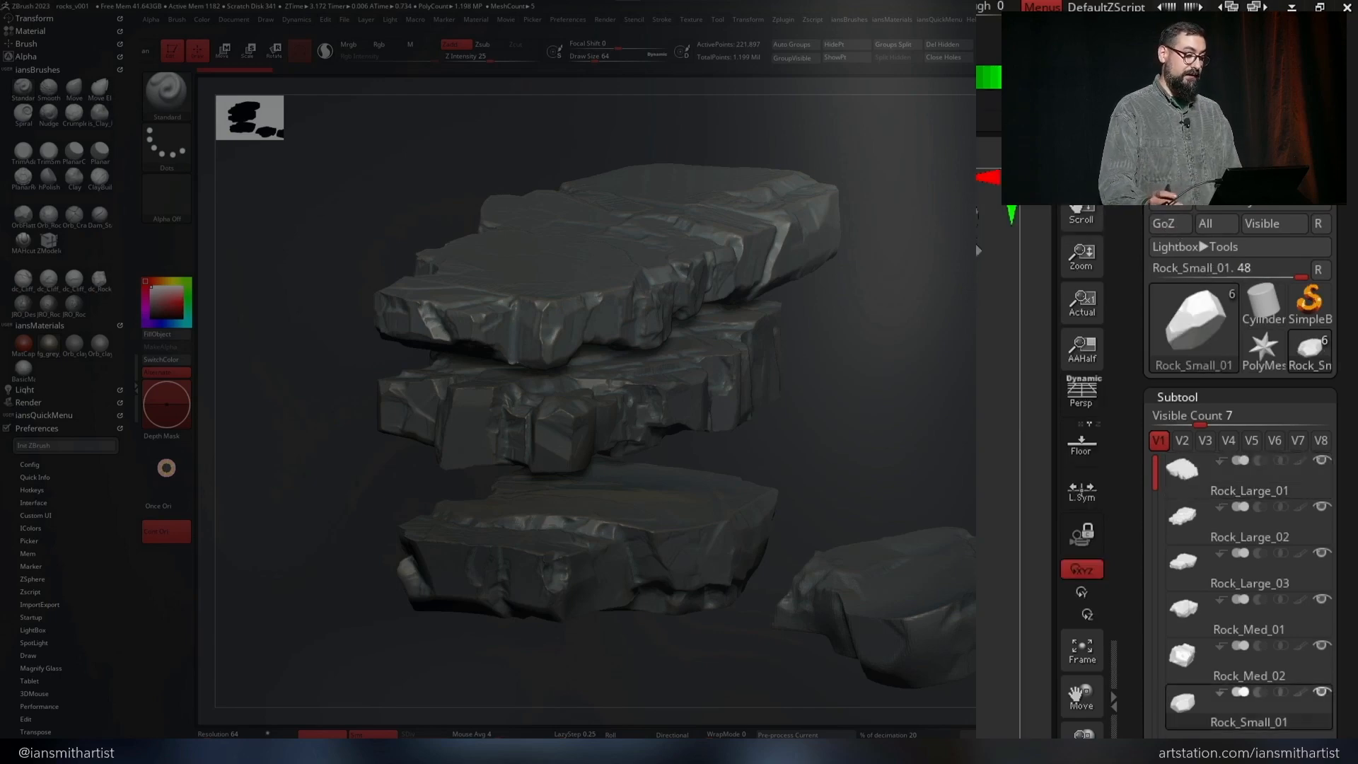
pyautogui.click(1199, 469)
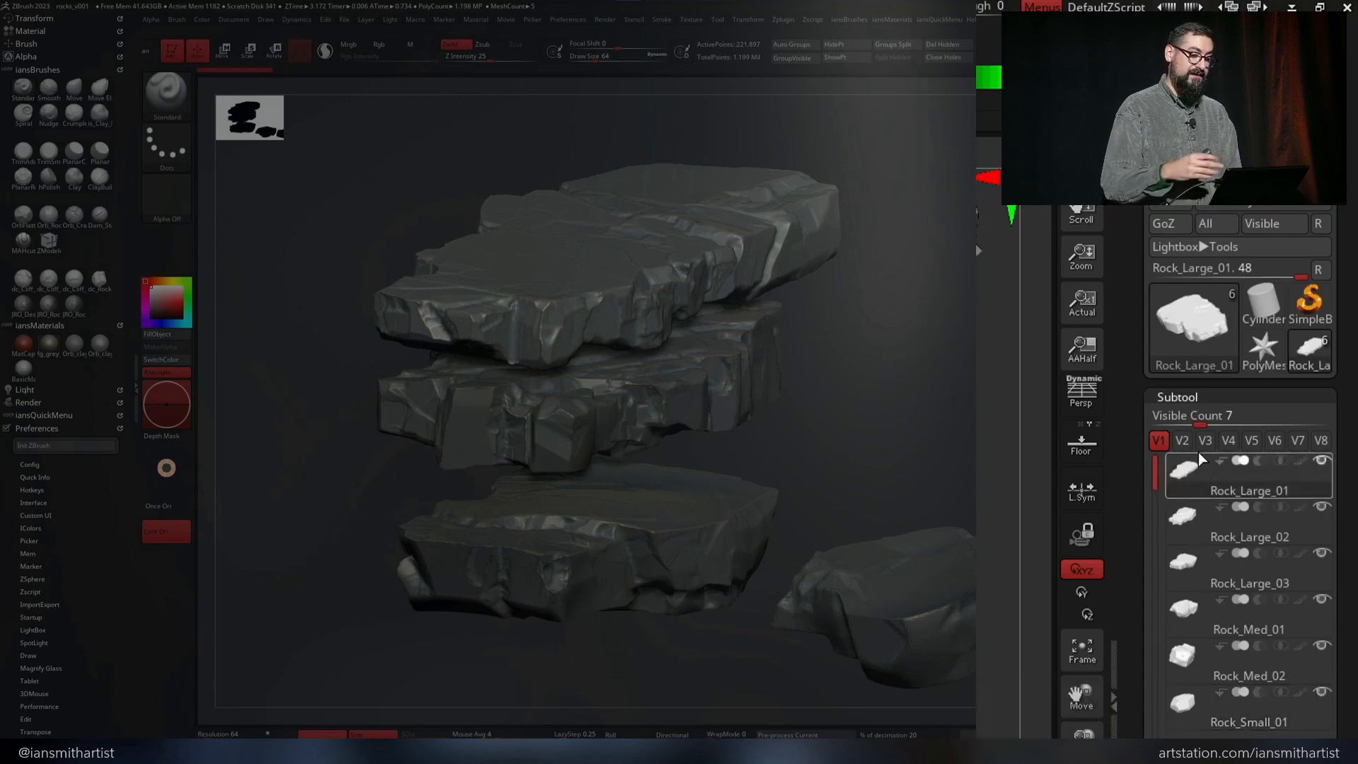
pyautogui.click(1165, 224)
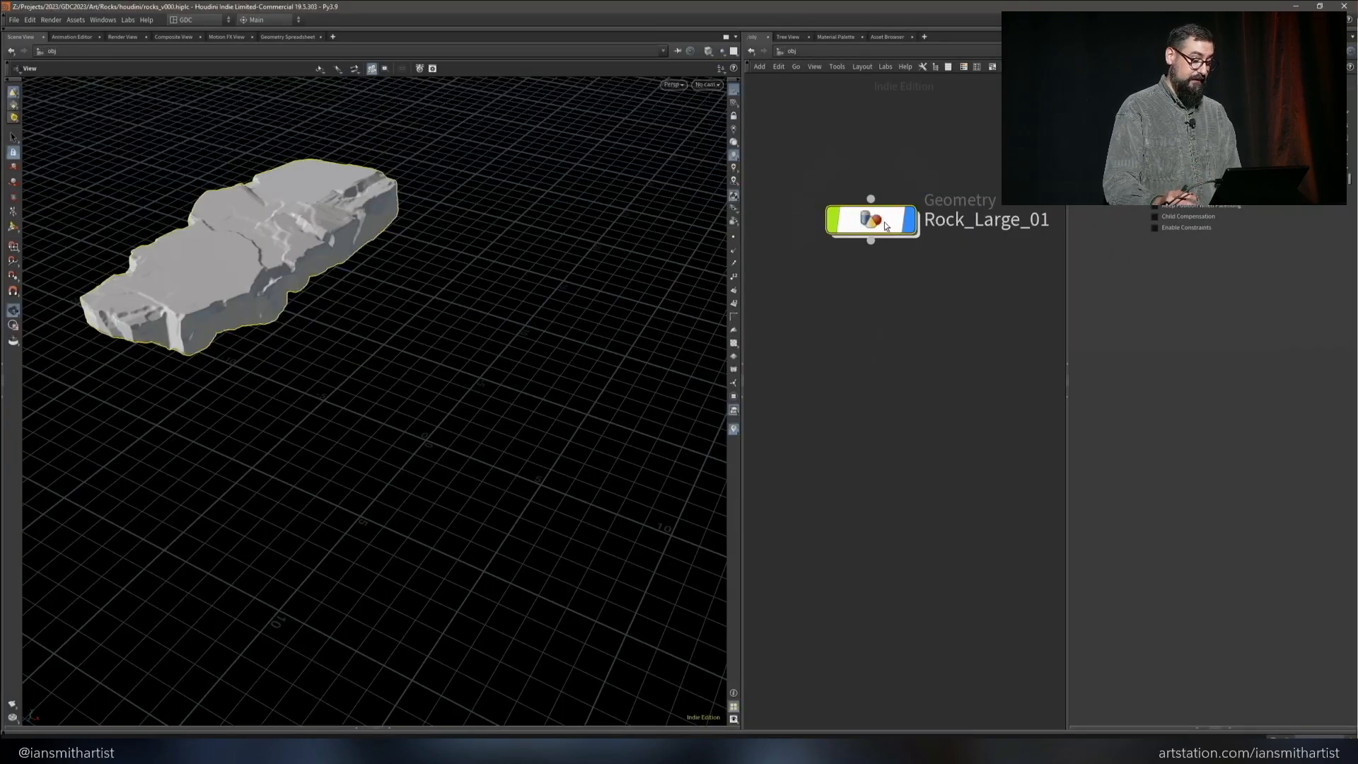
# Open the Rock_Large_01 geometry network and display the matchsize1 node's result in the viewport
pyautogui.doubleClick(884, 222)
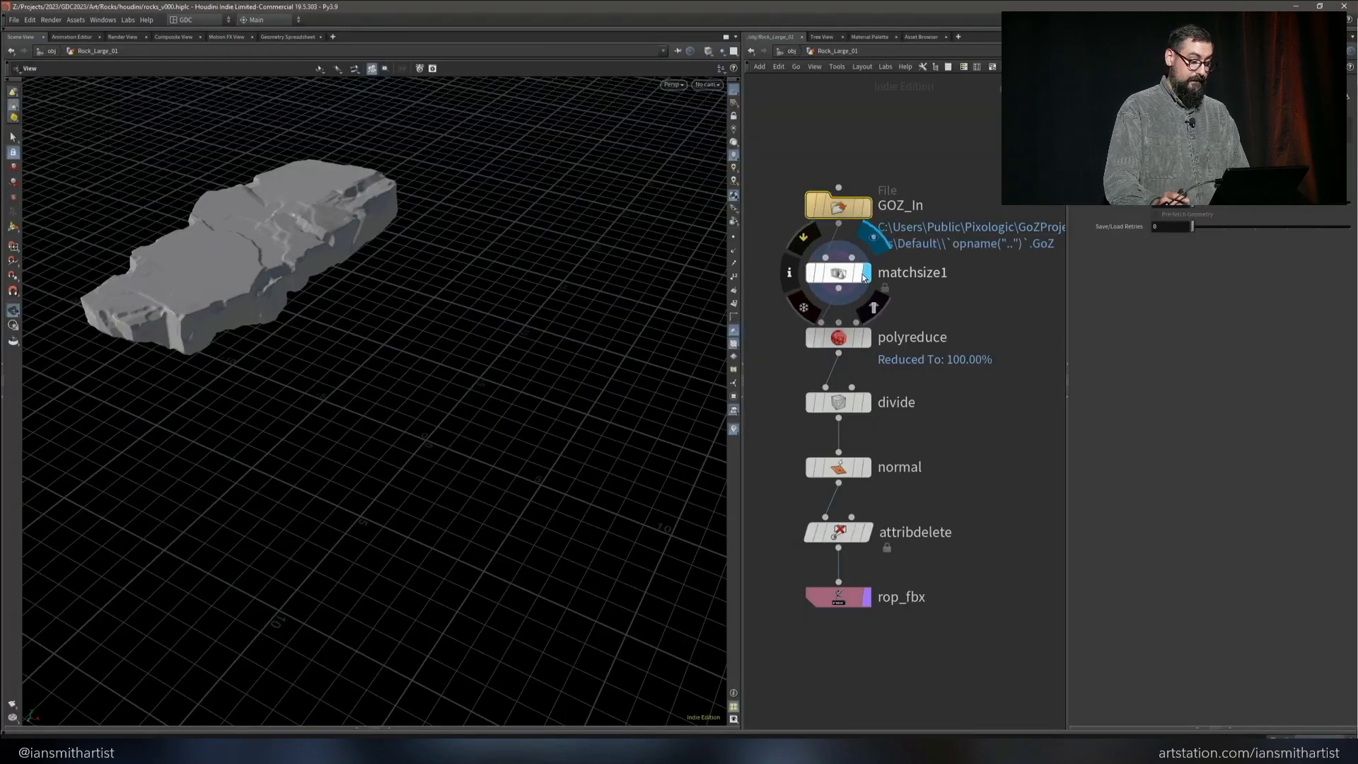
pyautogui.click(862, 278)
pyautogui.scroll(3, 565, 475)
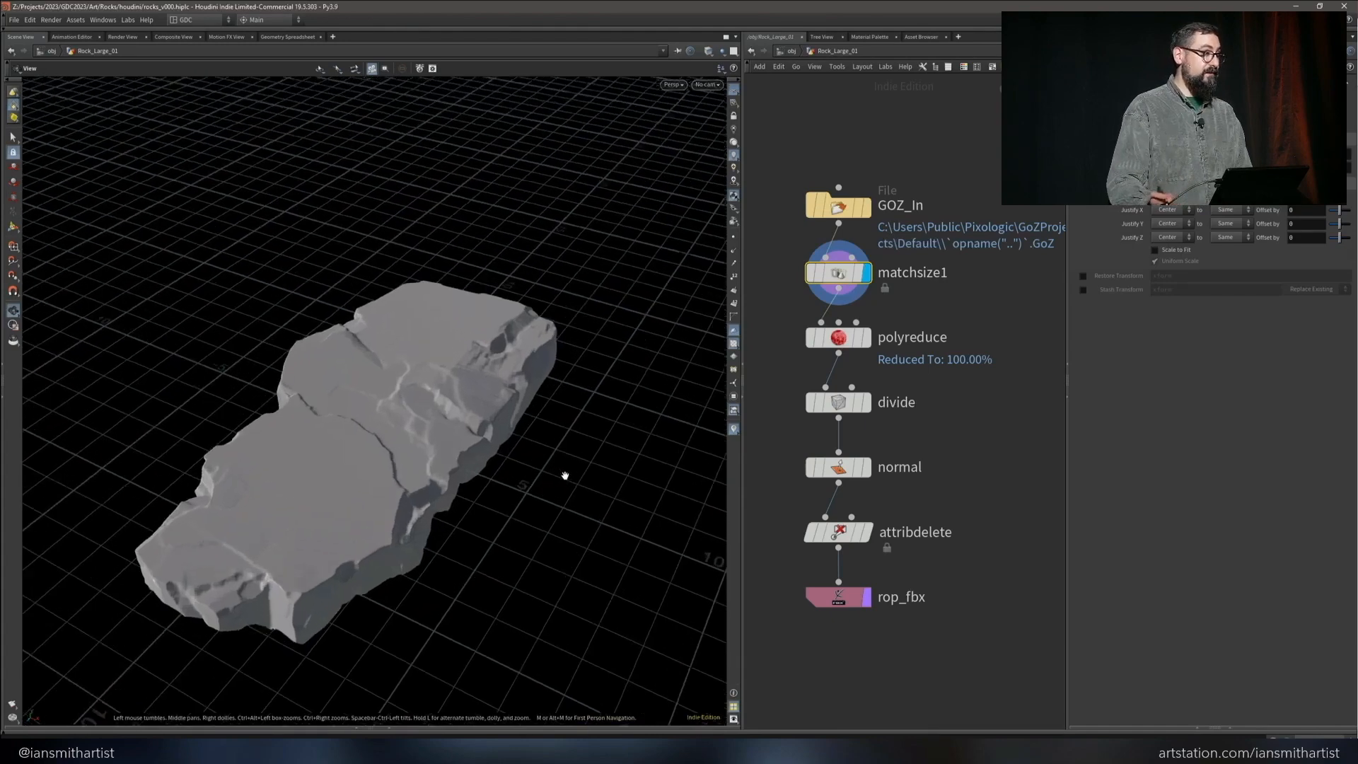
pyautogui.scroll(3, 564, 475)
pyautogui.moveTo(552, 471); pyautogui.dragTo(649, 393, button='middle')
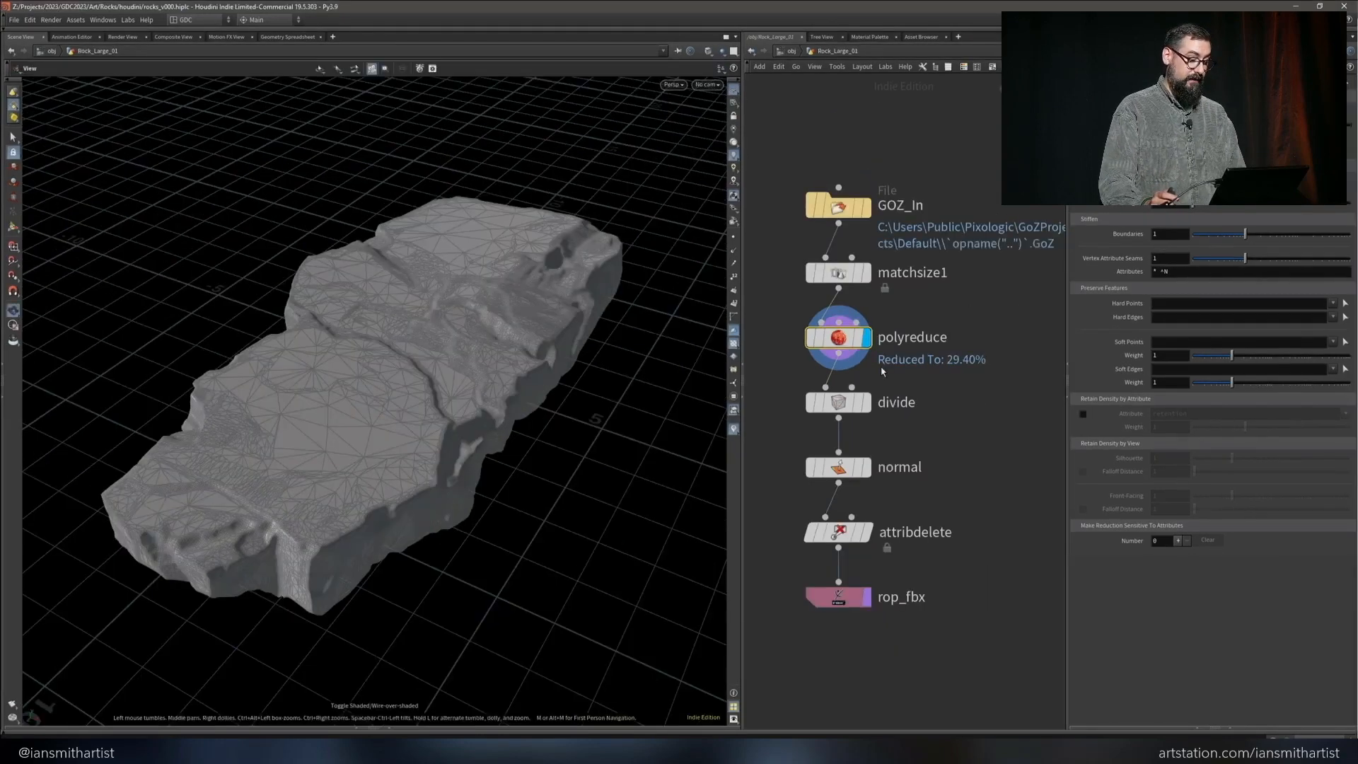
# Display the output of the divide, normal and attribdelete nodes in turn
pyautogui.click(838, 401)
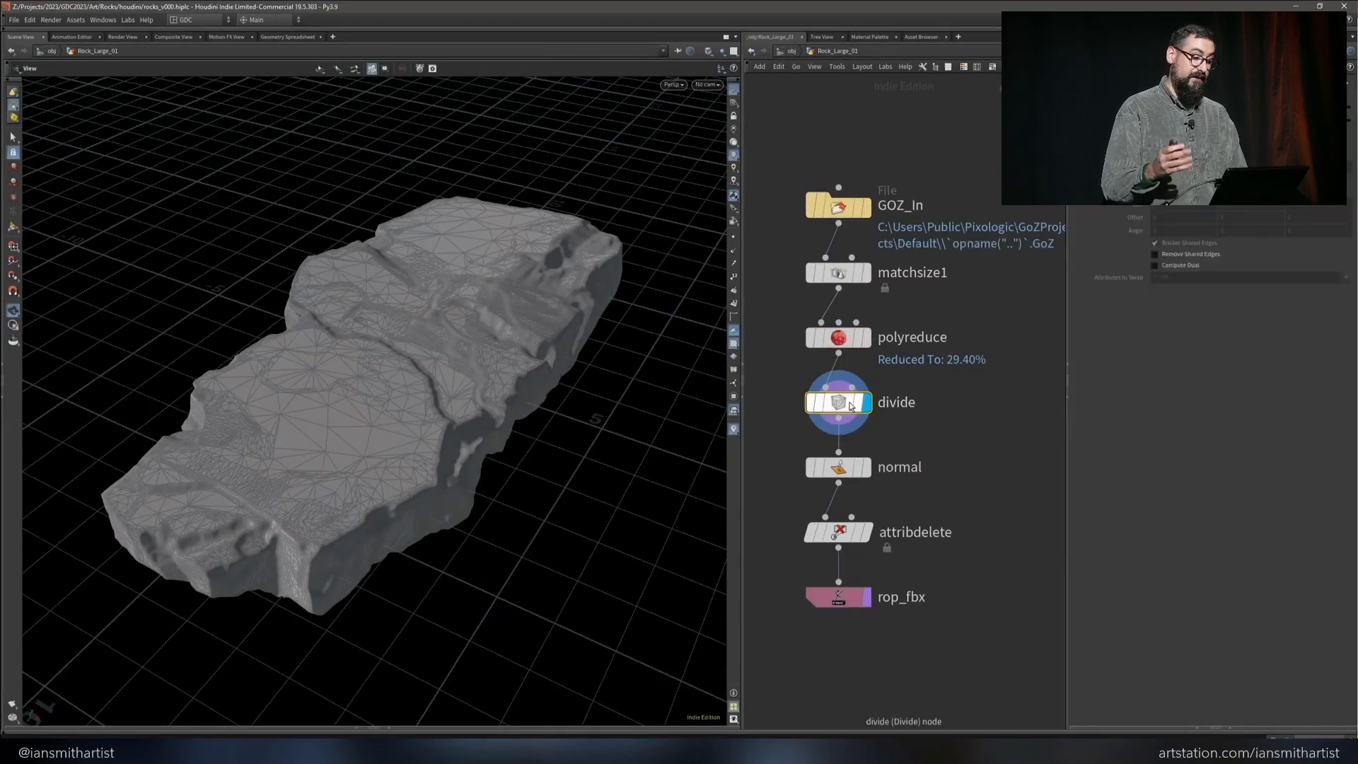
pyautogui.click(840, 467)
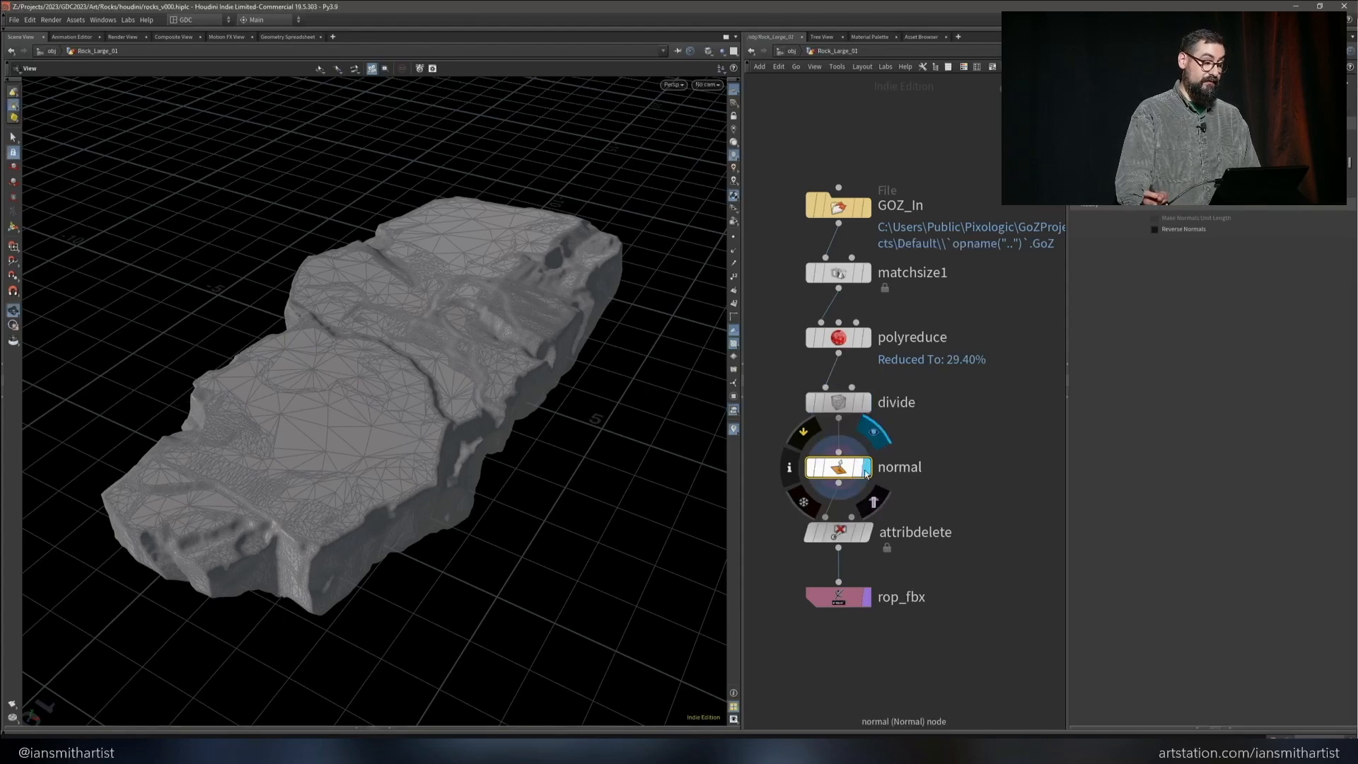
pyautogui.click(864, 536)
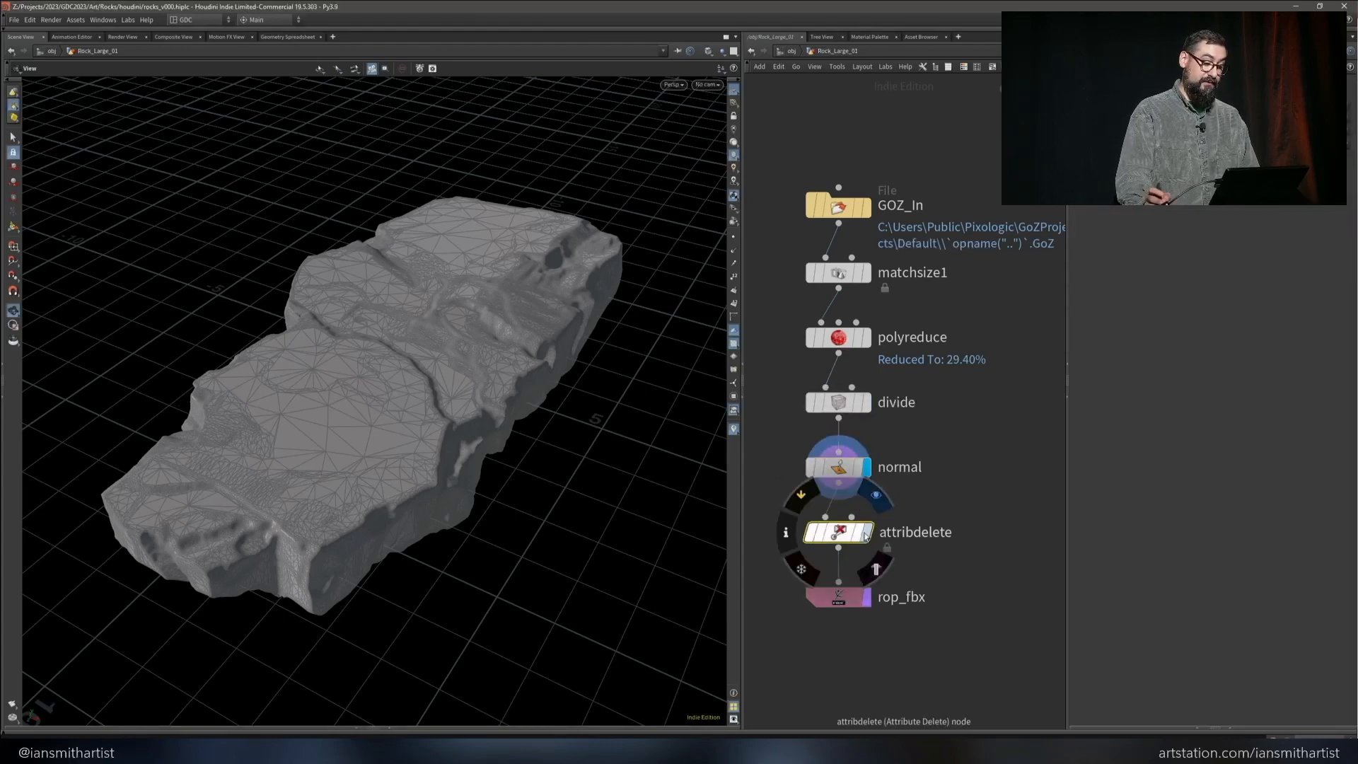
pyautogui.click(866, 534)
# Switch to Unreal Engine and place the SM_Rock_Large_01 mesh in the level at the blocked-out overhanging ledge
pyautogui.hotkey('alt', 'Tab')
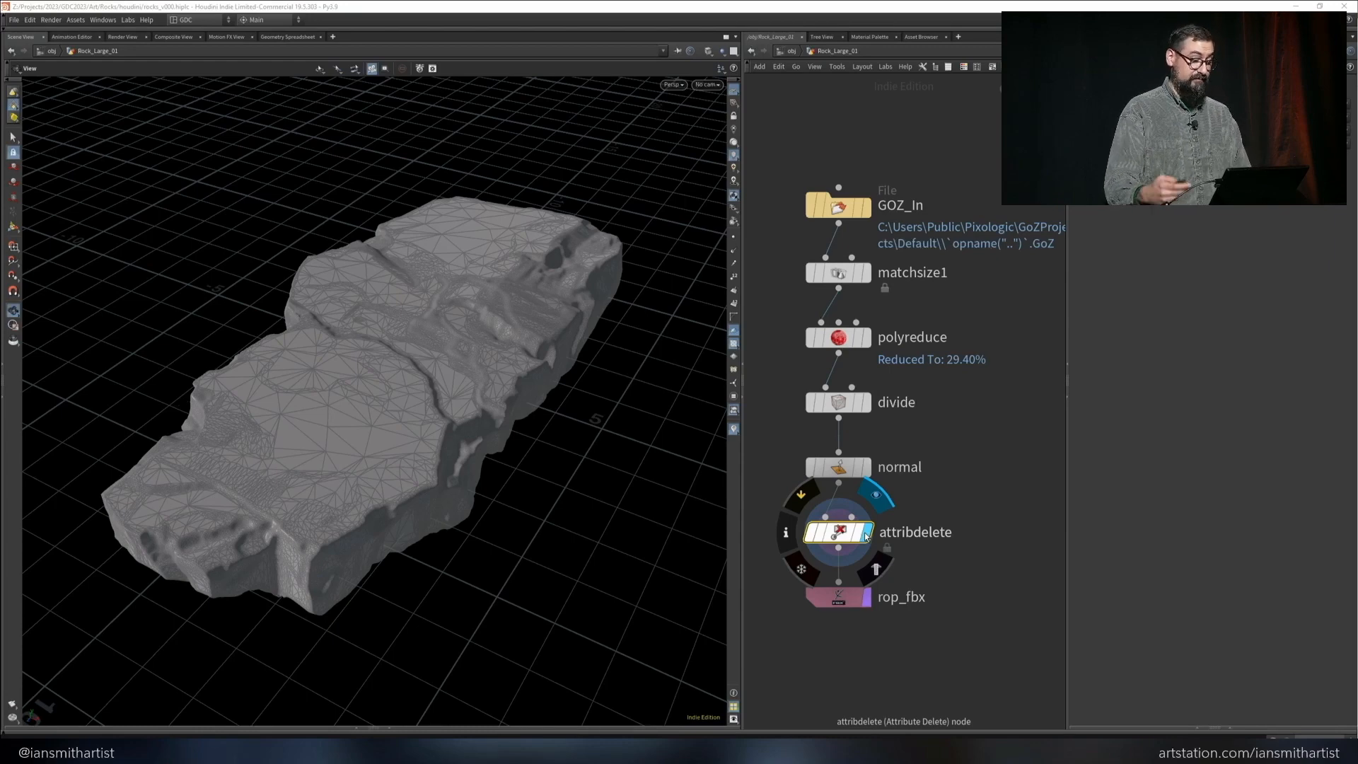
pyautogui.press('Down')
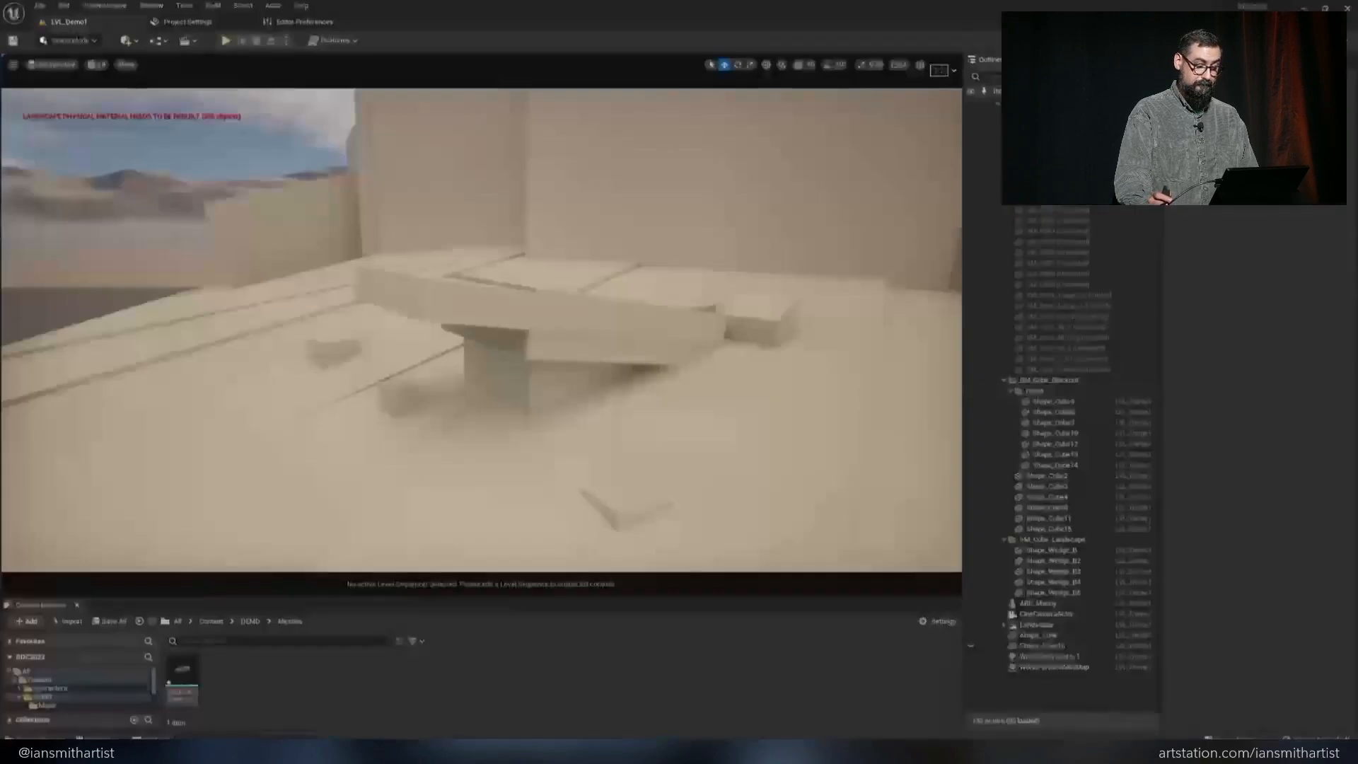
pyautogui.hotkey('ctrl', 'z')
pyautogui.moveTo(181, 671); pyautogui.dragTo(477, 303)
pyautogui.press('e')
pyautogui.press('w')
# Move and rotate the large rock so it lines up with the overhanging blockout slab
pyautogui.keyDown('alt'); pyautogui.moveTo(495, 294); pyautogui.dragTo(682, 155); pyautogui.keyUp('alt')
pyautogui.moveTo(610, 205); pyautogui.dragTo(642, 202)
pyautogui.press('e')
pyautogui.press('w')
pyautogui.moveTo(643, 202); pyautogui.dragTo(611, 112, button='right')
pyautogui.moveTo(503, 246); pyautogui.dragTo(484, 235, button='right')
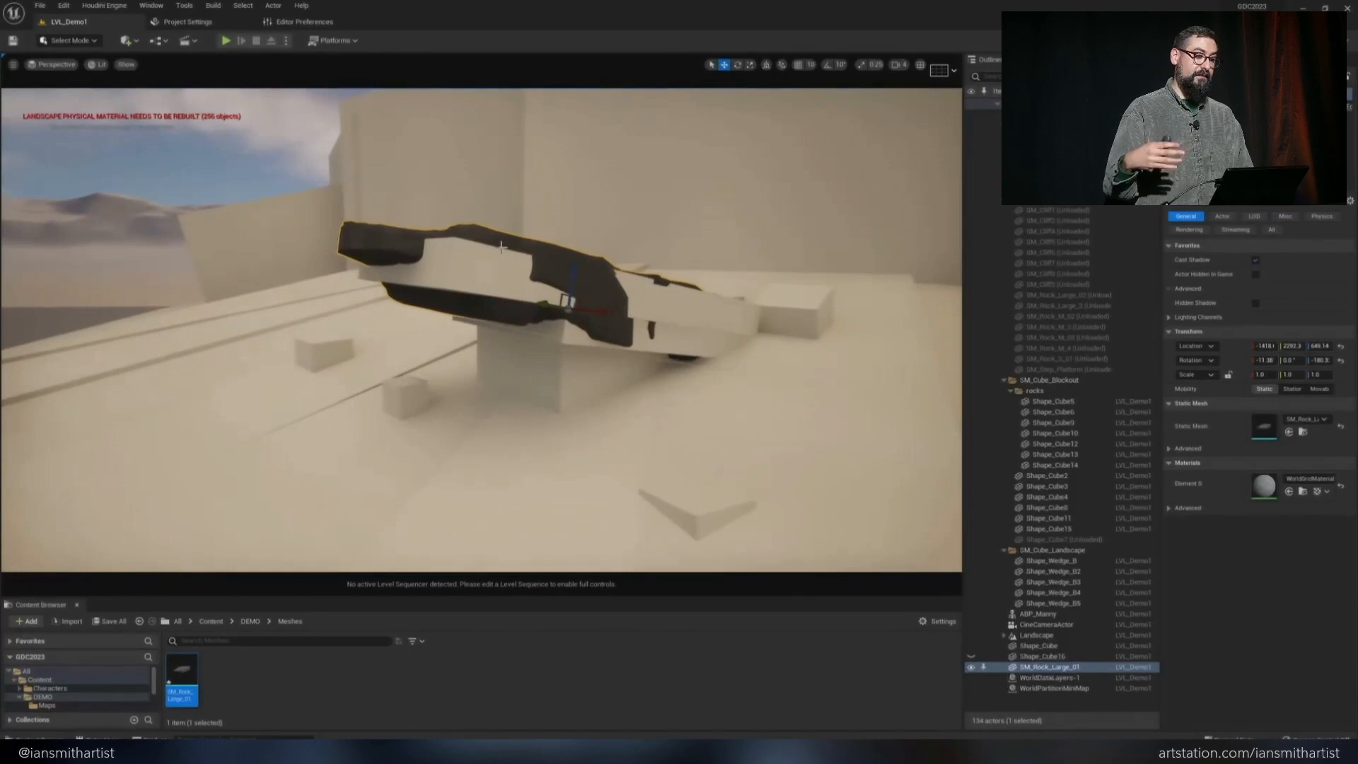
# Hide the blockout cube that overlaps the placed rock and view the rock from another angle
pyautogui.click(454, 275)
pyautogui.press('h')
pyautogui.moveTo(500, 290); pyautogui.dragTo(536, 302, button='right')
pyautogui.press('a')
pyautogui.press('d')
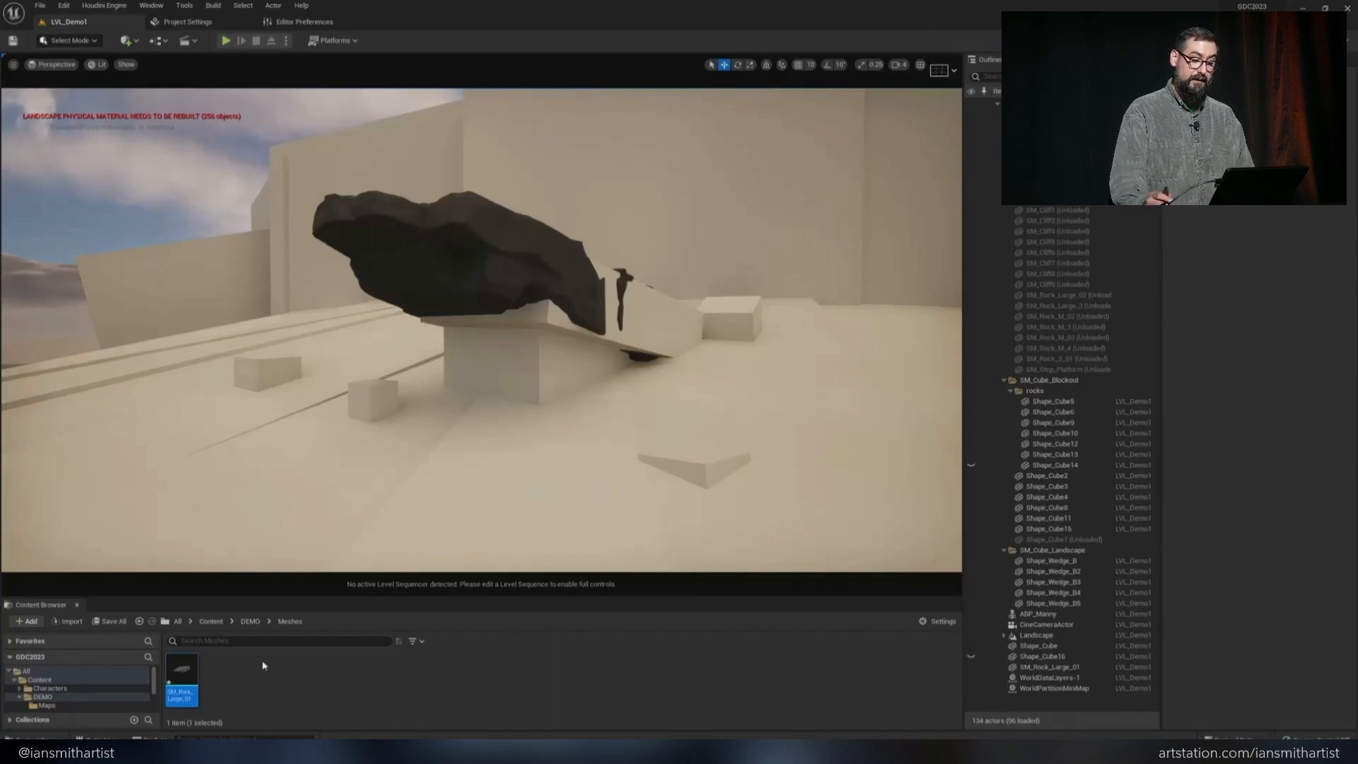
# Switch to ZBrush and select the rock subtools one after another, ending with Rock_Small_01
pyautogui.hotkey('alt', 'Tab')
pyautogui.click(1261, 287)
pyautogui.click(1261, 262)
pyautogui.click(1261, 287)
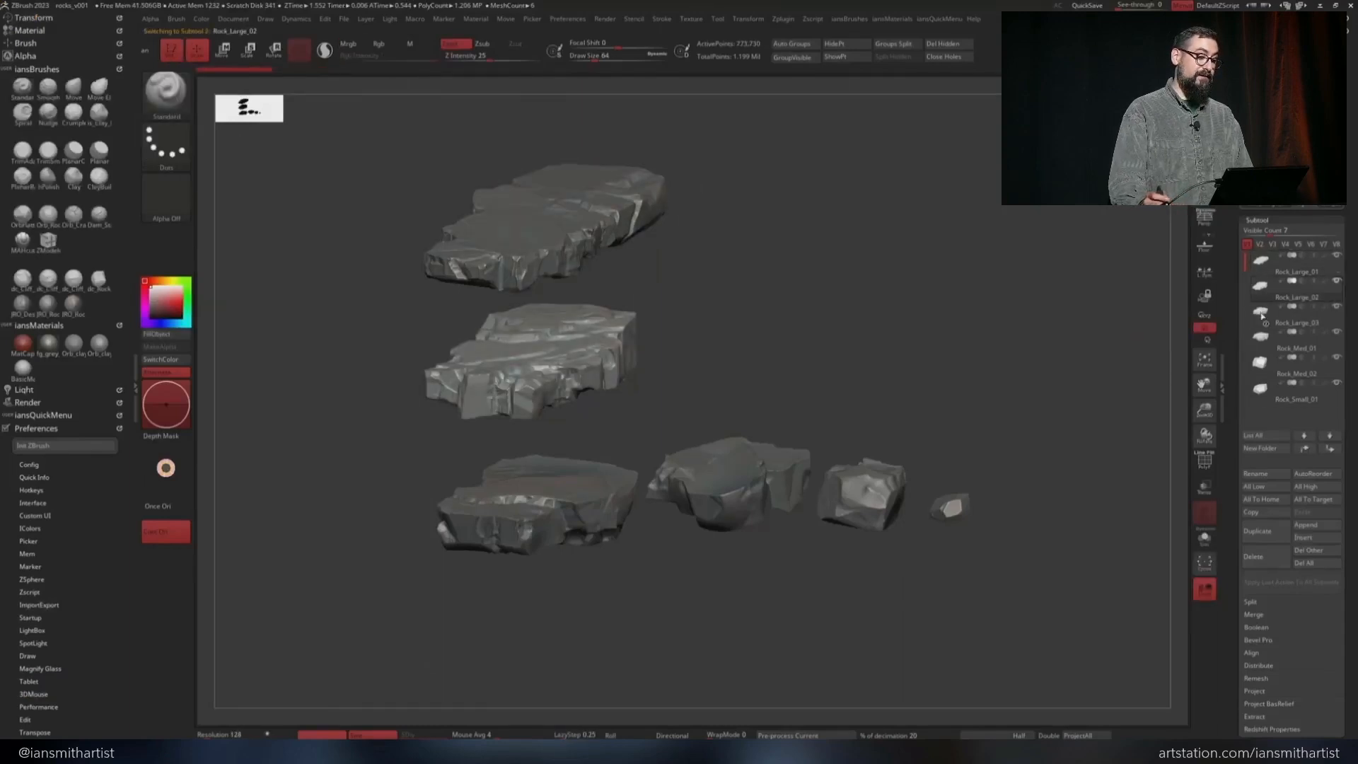
pyautogui.click(1261, 315)
pyautogui.click(1261, 339)
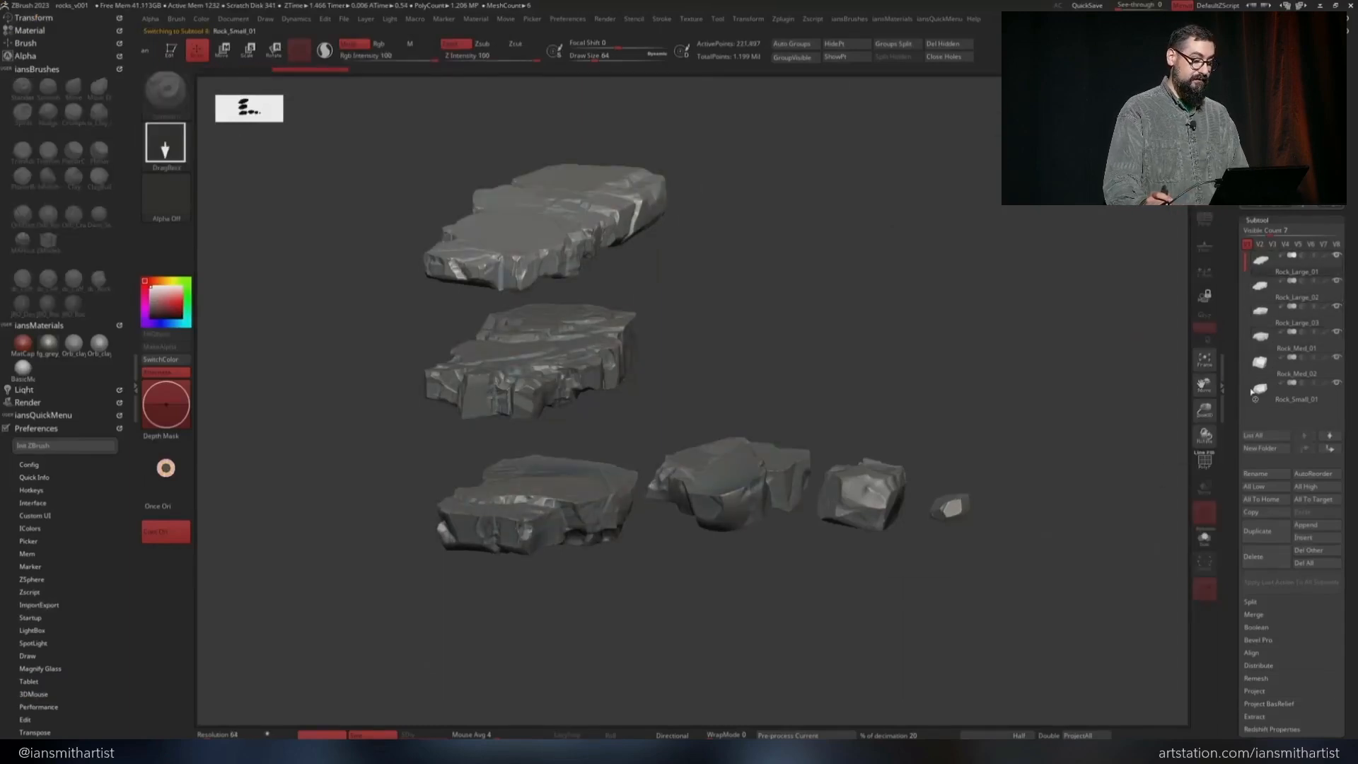
pyautogui.click(1261, 362)
pyautogui.click(1261, 387)
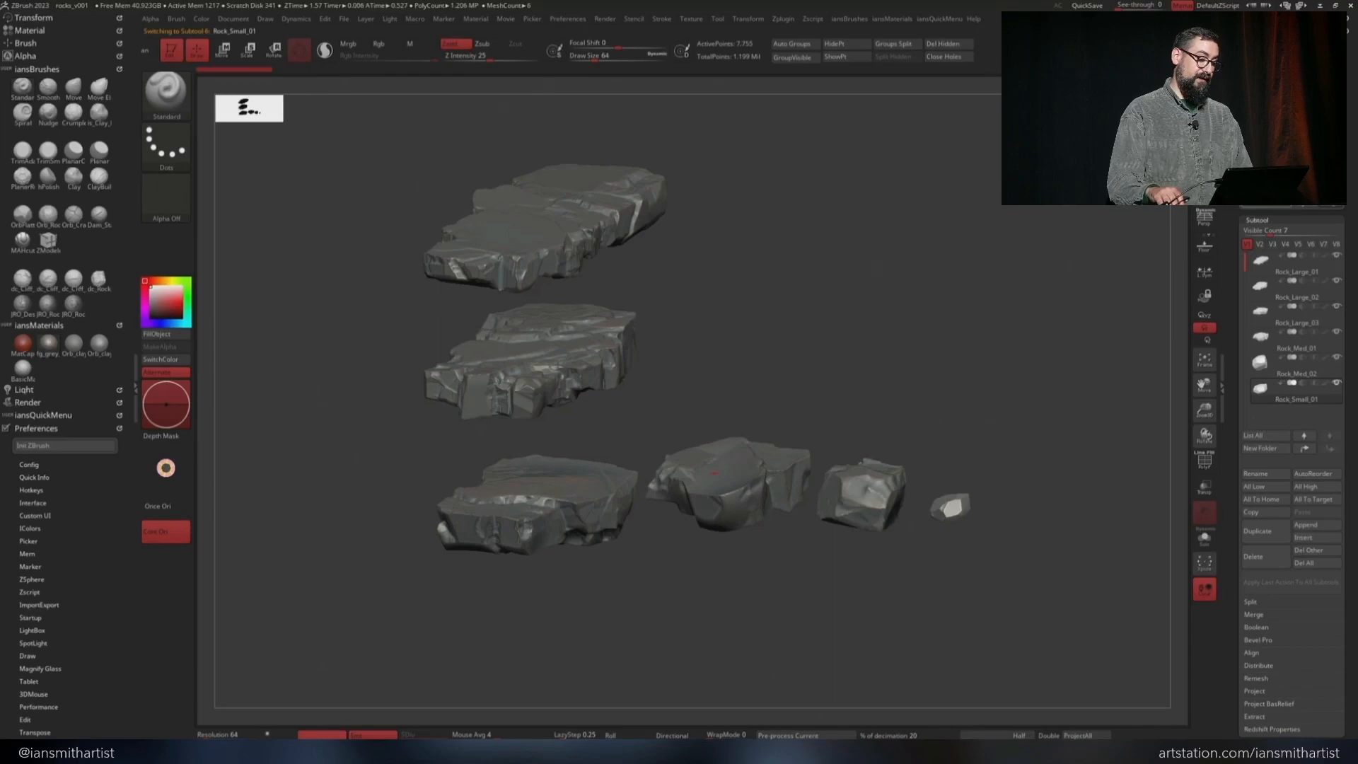
# Switch to Houdini's object level, duplicate the Rock_Large_01 node for the other rocks and rename the last copy Rock_Med_01
pyautogui.hotkey('alt', 'Tab')
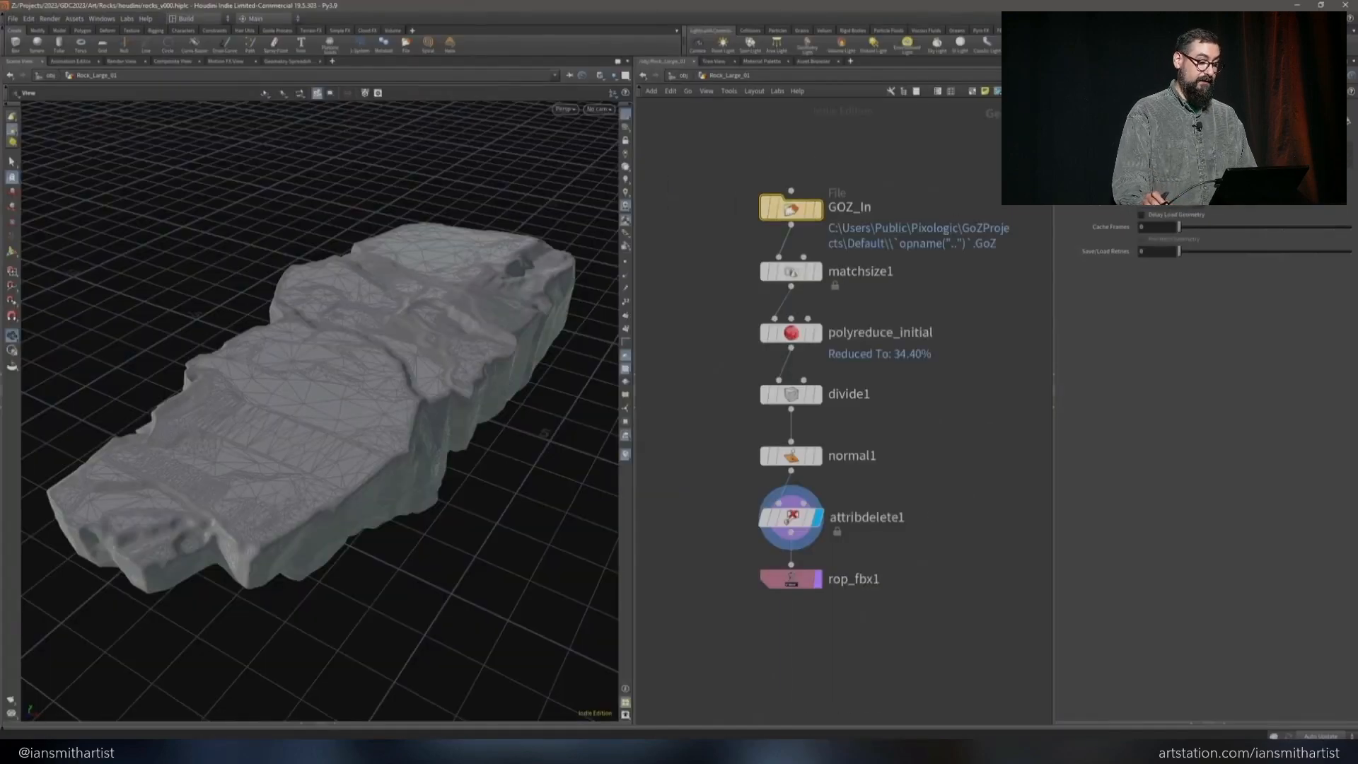
pyautogui.click(677, 76)
pyautogui.keyDown('alt'); pyautogui.moveTo(782, 277); pyautogui.dragTo(791, 541); pyautogui.keyUp('alt')
pyautogui.click(886, 539)
pyautogui.moveTo(886, 539); pyautogui.dragTo(1034, 521)
pyautogui.write('med')
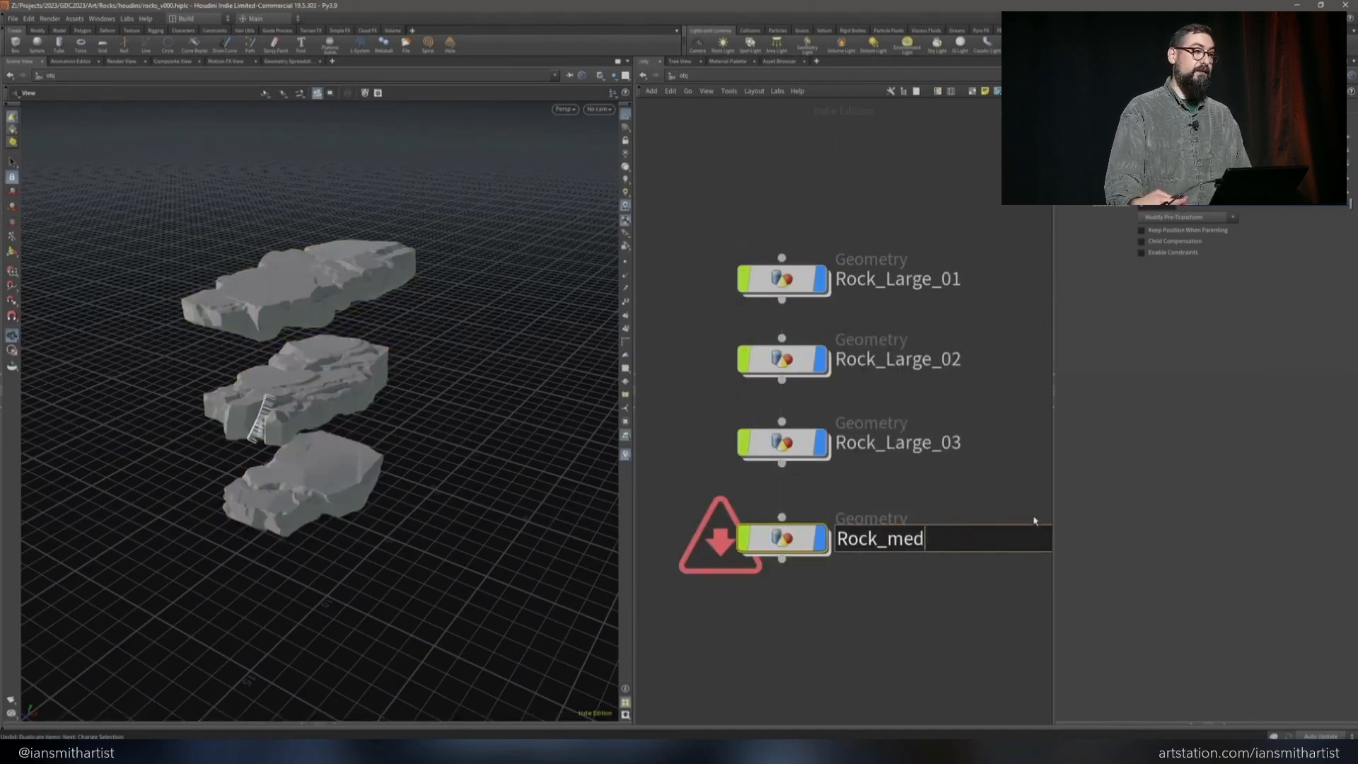
pyautogui.write('_01')
pyautogui.press('Return')
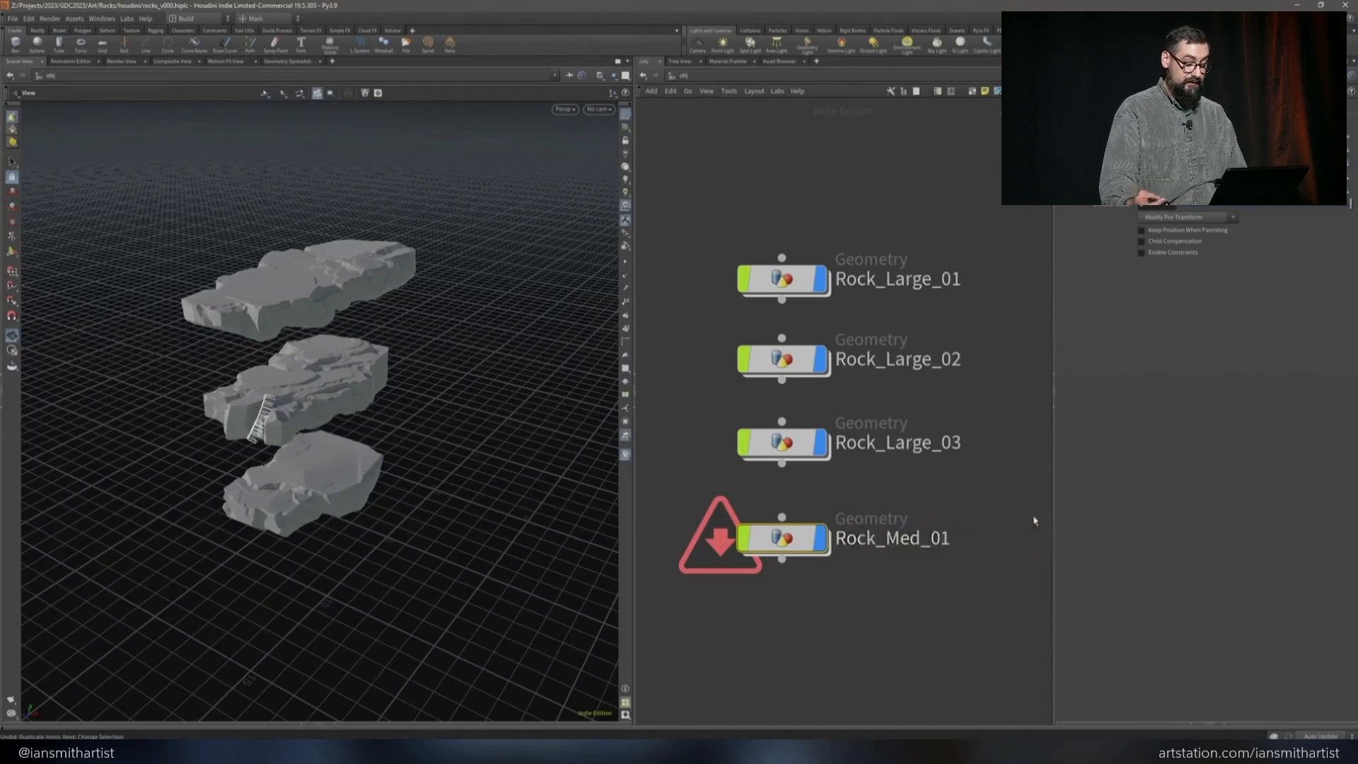
# Duplicate the Rock_Med_01 node for the second medium rock and add another copy renamed Rock_Small_01
pyautogui.keyDown('alt'); pyautogui.moveTo(782, 537); pyautogui.dragTo(783, 605); pyautogui.keyUp('alt')
pyautogui.moveTo(368, 453); pyautogui.dragTo(332, 465)
pyautogui.keyDown('alt'); pyautogui.moveTo(782, 605); pyautogui.dragTo(782, 645); pyautogui.keyUp('alt')
pyautogui.click(887, 645)
pyautogui.moveTo(886, 645); pyautogui.dragTo(999, 645)
pyautogui.write('S')
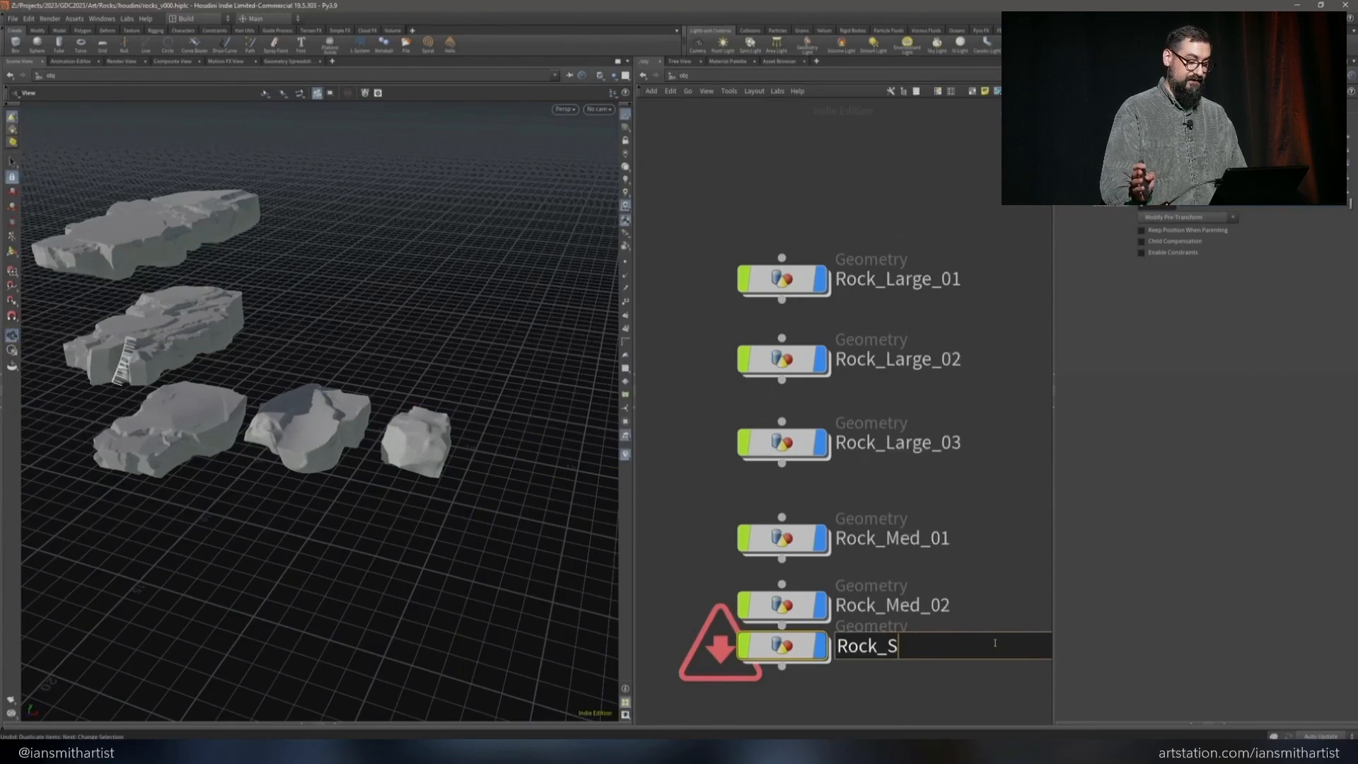
pyautogui.press('Return')
pyautogui.moveTo(1022, 555); pyautogui.dragTo(1016, 371, button='middle')
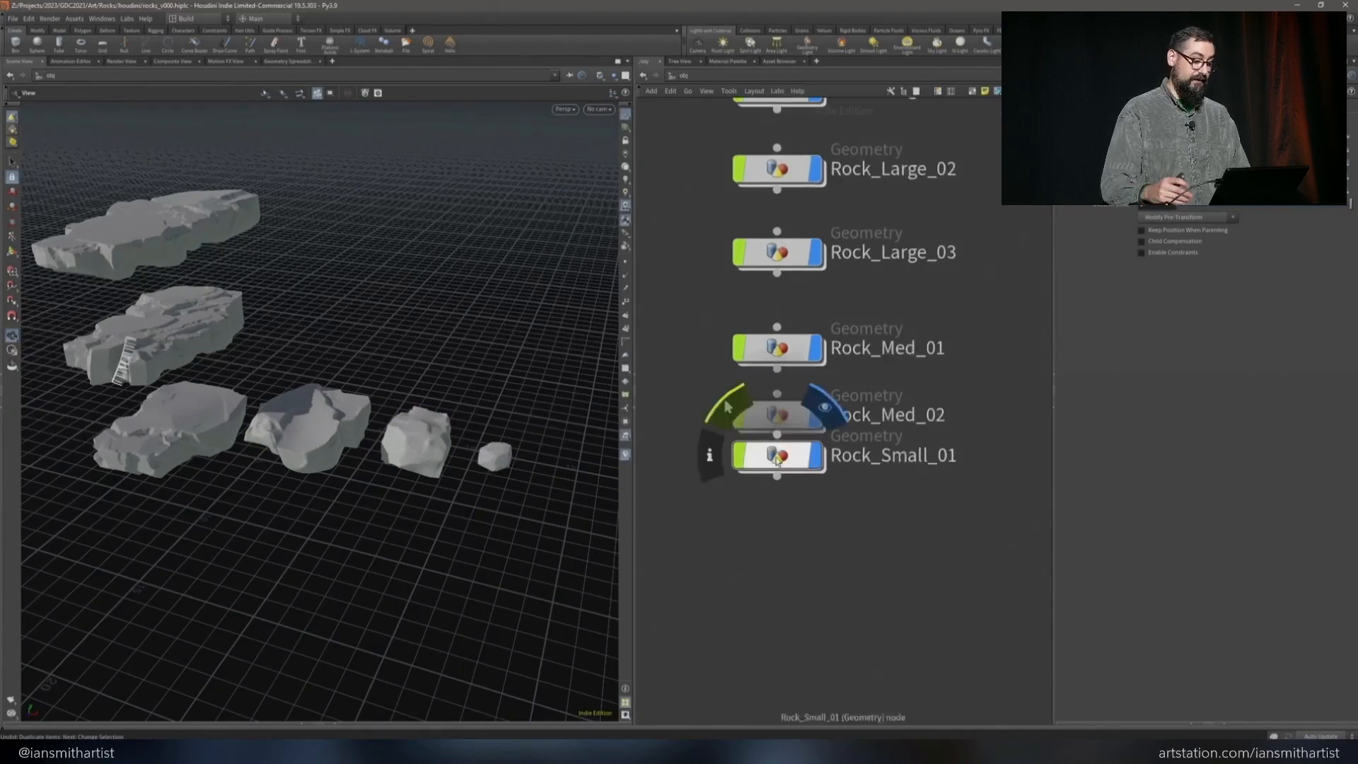
# Move the Rock_Small_01 node below Rock_Med_02 in the network and look over the rocks loaded in the scene
pyautogui.moveTo(778, 461); pyautogui.dragTo(778, 517)
pyautogui.moveTo(382, 343); pyautogui.dragTo(435, 410, button='middle')
pyautogui.moveTo(969, 174); pyautogui.dragTo(976, 294, button='middle')
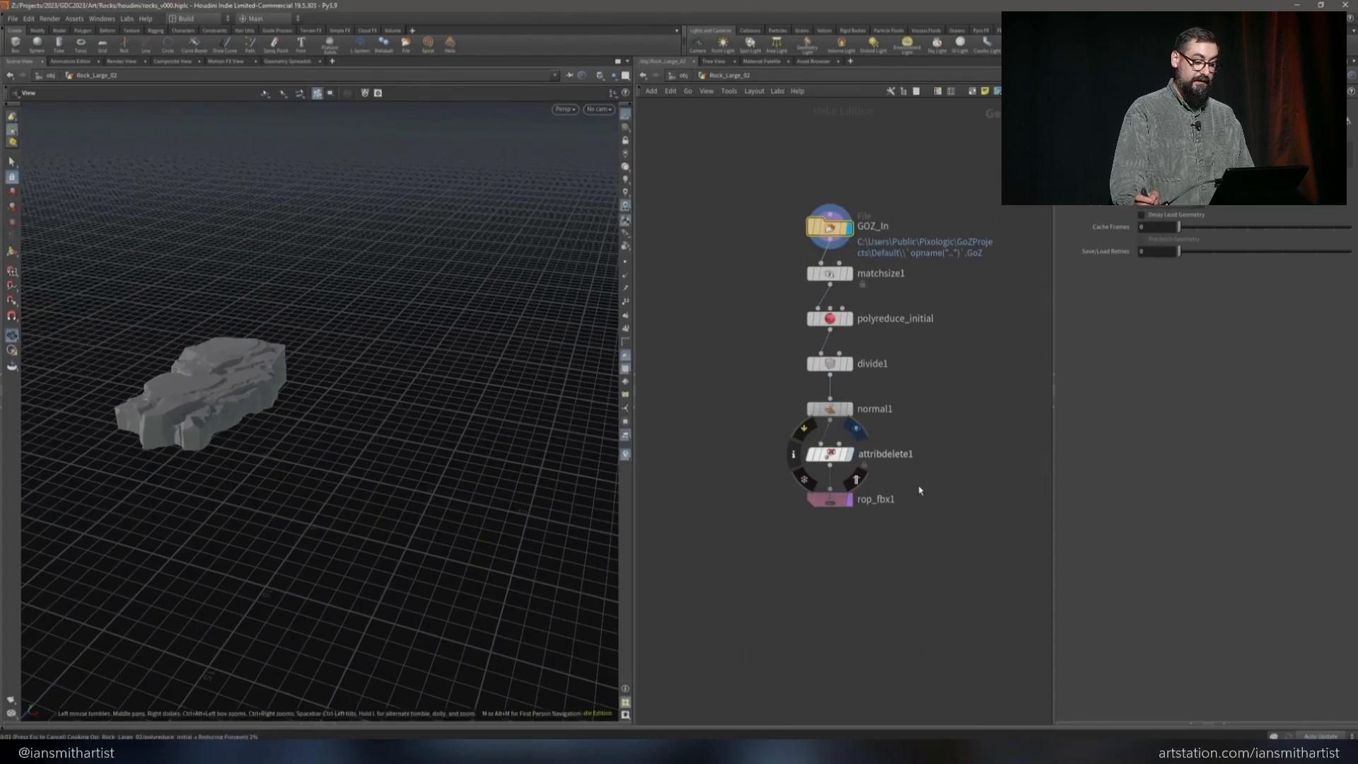
pyautogui.click(849, 453)
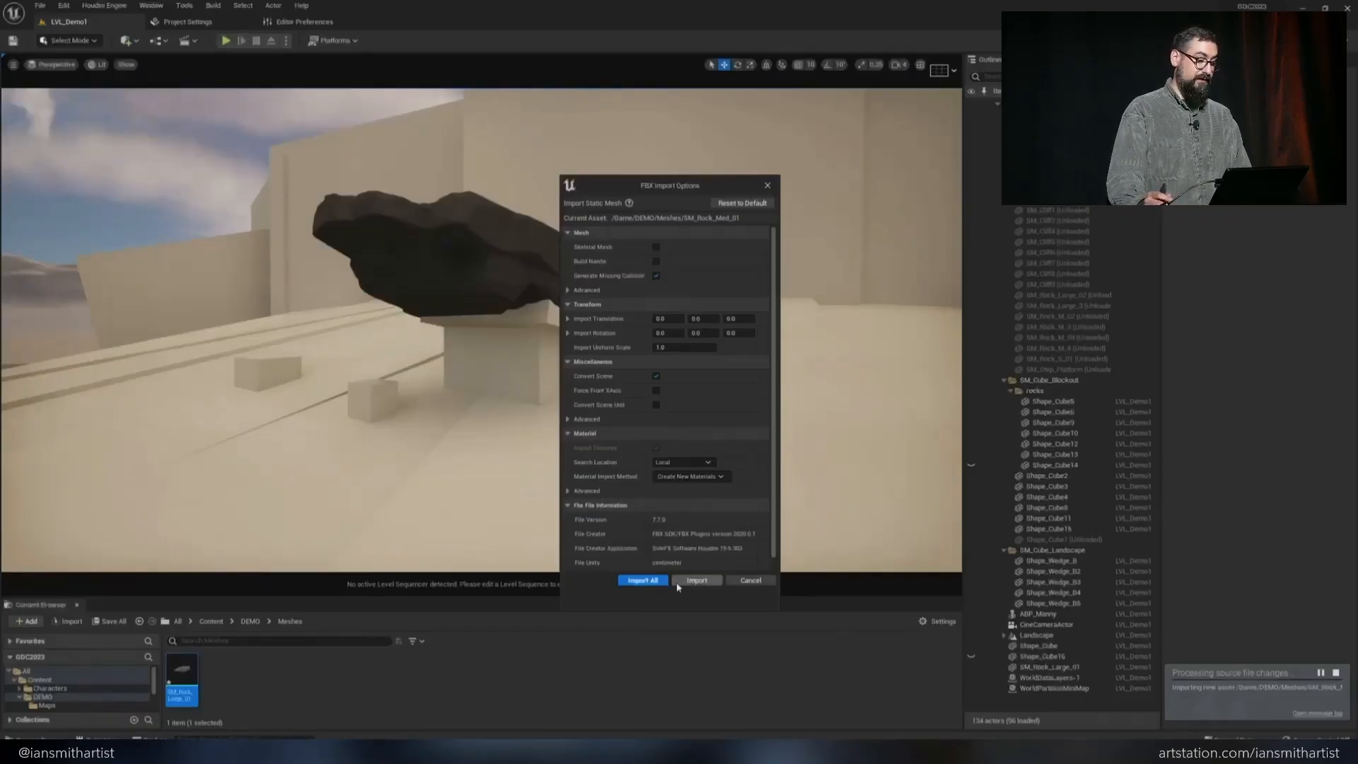
# Switch to Unreal Engine and place SM_Rock_Large_02 underneath the overhanging large rock
pyautogui.click(645, 581)
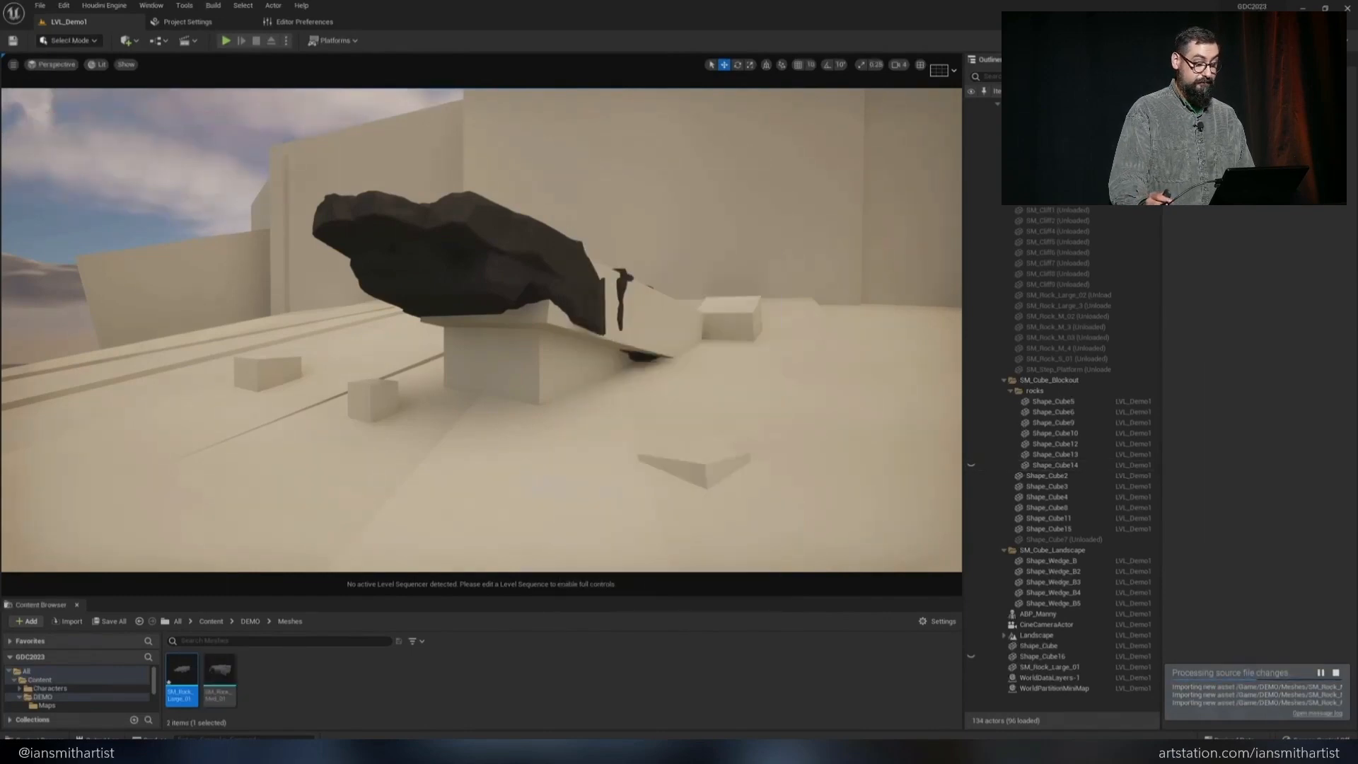
pyautogui.click(530, 509)
pyautogui.moveTo(219, 672); pyautogui.dragTo(525, 328)
pyautogui.press('e')
pyautogui.press('w')
# Raise the overhanging rock slightly, then tilt and lower the large rock beneath it to fit the stack
pyautogui.click(492, 260)
pyautogui.moveTo(539, 268)
pyautogui.mouseDown()
pyautogui.moveTo(537, 297)
pyautogui.moveTo(541, 250)
pyautogui.mouseUp()
pyautogui.click(510, 322)
pyautogui.press('e')
pyautogui.moveTo(519, 344); pyautogui.dragTo(522, 332)
pyautogui.press('w')
pyautogui.moveTo(545, 281); pyautogui.dragTo(546, 293)
# Place SM_Rock_Large_03 at the base of the rock stack and rotate it into position
pyautogui.moveTo(256, 673); pyautogui.dragTo(529, 396)
pyautogui.press('e')
pyautogui.press('w')
pyautogui.press('e')
pyautogui.moveTo(546, 355); pyautogui.dragTo(543, 311)
pyautogui.press('w')
pyautogui.press('e')
pyautogui.press('w')
# Place SM_Rock_Med_01 on the ground at the low end of the rock stack
pyautogui.moveTo(295, 673); pyautogui.dragTo(746, 342)
pyautogui.press('e')
pyautogui.press('w')
# Place SM_Rock_Med_02 in front of the stack and position a copy of it at the cube in the background
pyautogui.moveTo(332, 673); pyautogui.dragTo(681, 454)
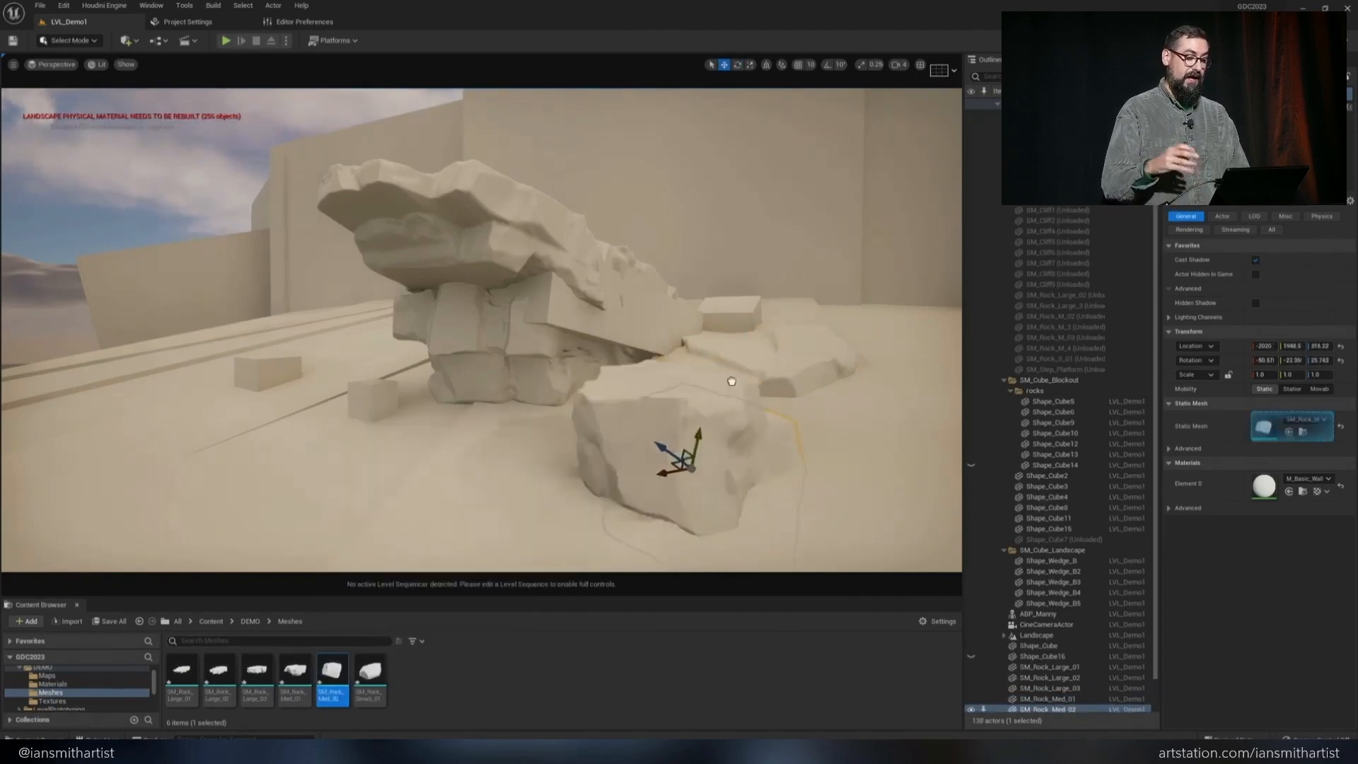
pyautogui.moveTo(731, 382); pyautogui.dragTo(779, 309)
pyautogui.moveTo(801, 316); pyautogui.dragTo(778, 316, button='right')
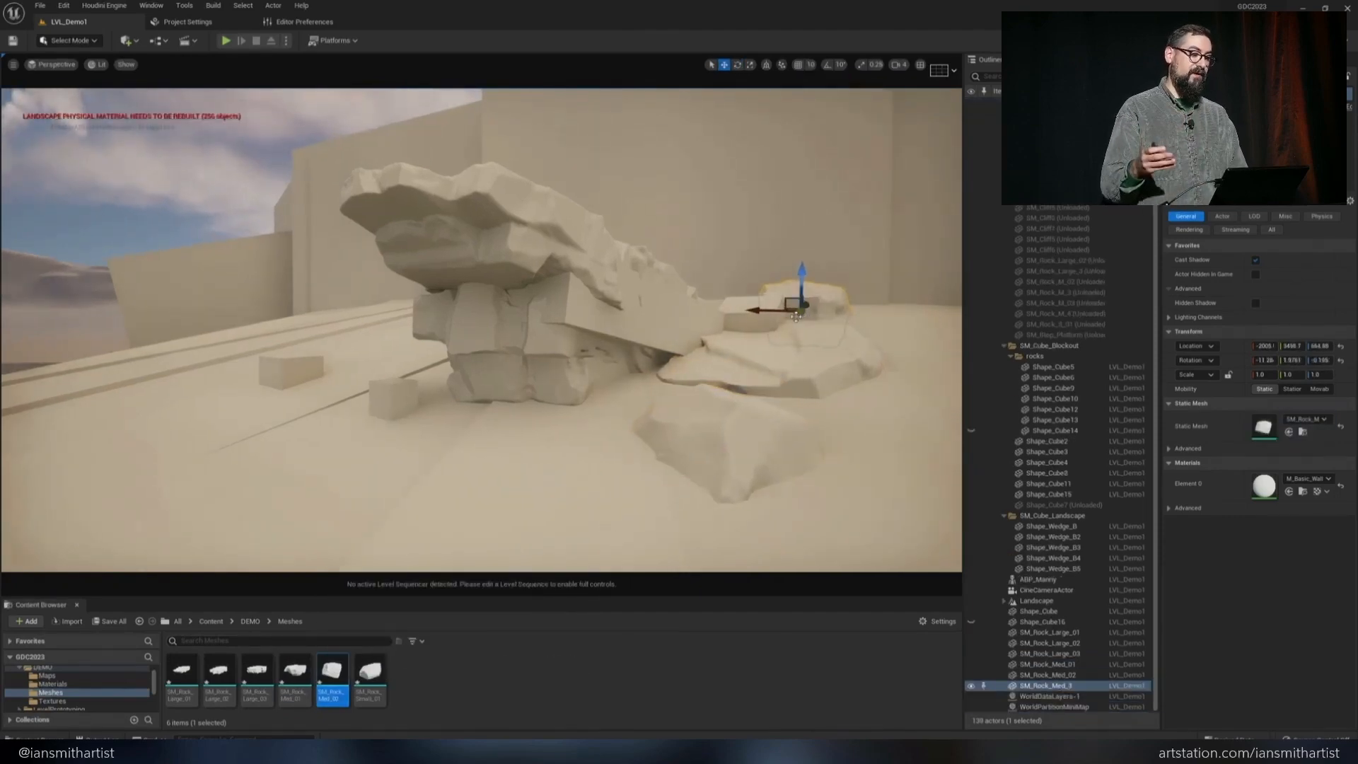
pyautogui.moveTo(801, 308); pyautogui.dragTo(759, 311)
pyautogui.press('e')
# Place SM_Rock_Small_01 rocks over the small blockout cubes beside the rock stack
pyautogui.moveTo(370, 673); pyautogui.dragTo(333, 421)
pyautogui.moveTo(384, 373); pyautogui.dragTo(248, 443)
pyautogui.moveTo(370, 671); pyautogui.dragTo(268, 394)
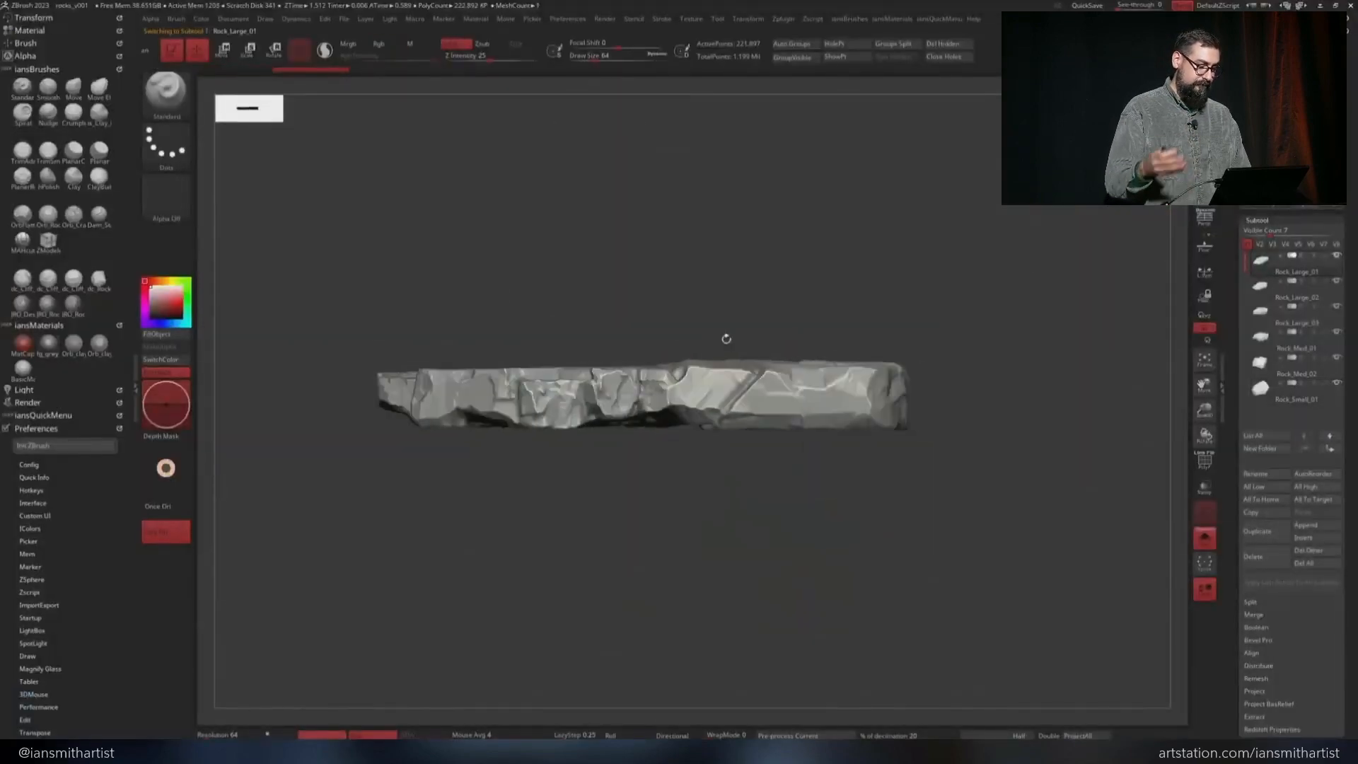
# Mask the lower part of the Rock_Large_01 subtool and move the unmasked part upward to thicken the rock
pyautogui.press('w')
pyautogui.moveTo(837, 318); pyautogui.dragTo(836, 297)
pyautogui.keyDown('ctrl'); pyautogui.moveTo(990, 329); pyautogui.dragTo(1022, 379); pyautogui.keyUp('ctrl')
pyautogui.keyDown('ctrl'); pyautogui.moveTo(339, 379); pyautogui.dragTo(995, 470); pyautogui.keyUp('ctrl')
pyautogui.keyDown('ctrl'); pyautogui.click(999, 345); pyautogui.keyUp('ctrl')
pyautogui.moveTo(887, 322); pyautogui.dragTo(887, 315)
pyautogui.keyDown('ctrl'); pyautogui.moveTo(1052, 362); pyautogui.dragTo(1093, 427); pyautogui.keyUp('ctrl')
pyautogui.keyDown('ctrl'); pyautogui.moveTo(1052, 362); pyautogui.dragTo(1094, 427); pyautogui.keyUp('ctrl')
pyautogui.press('q')
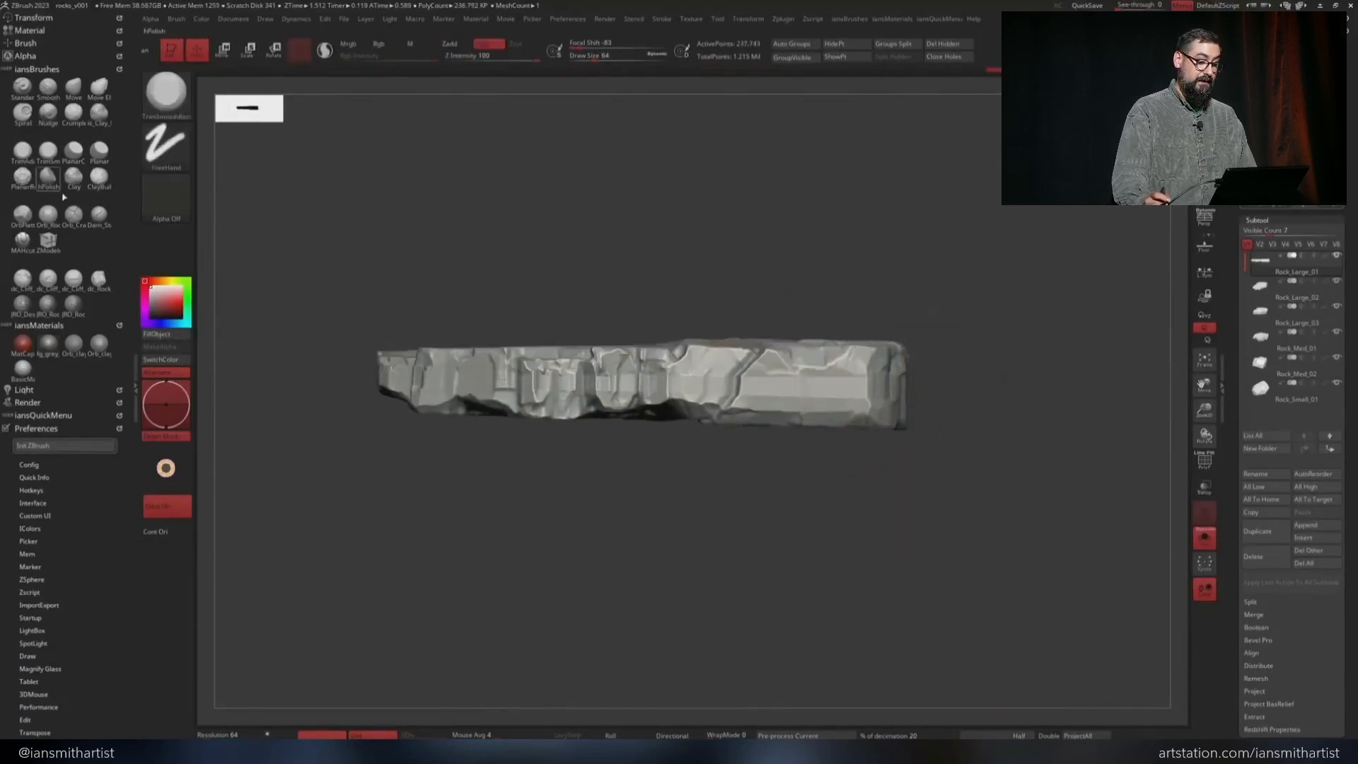
# Flatten the stretched side faces of Rock_Large_01 with the hPolish and Orb flatten brushes
pyautogui.moveTo(437, 388); pyautogui.dragTo(513, 405, button='right')
pyautogui.press('b')
pyautogui.press('h')
pyautogui.press('p')
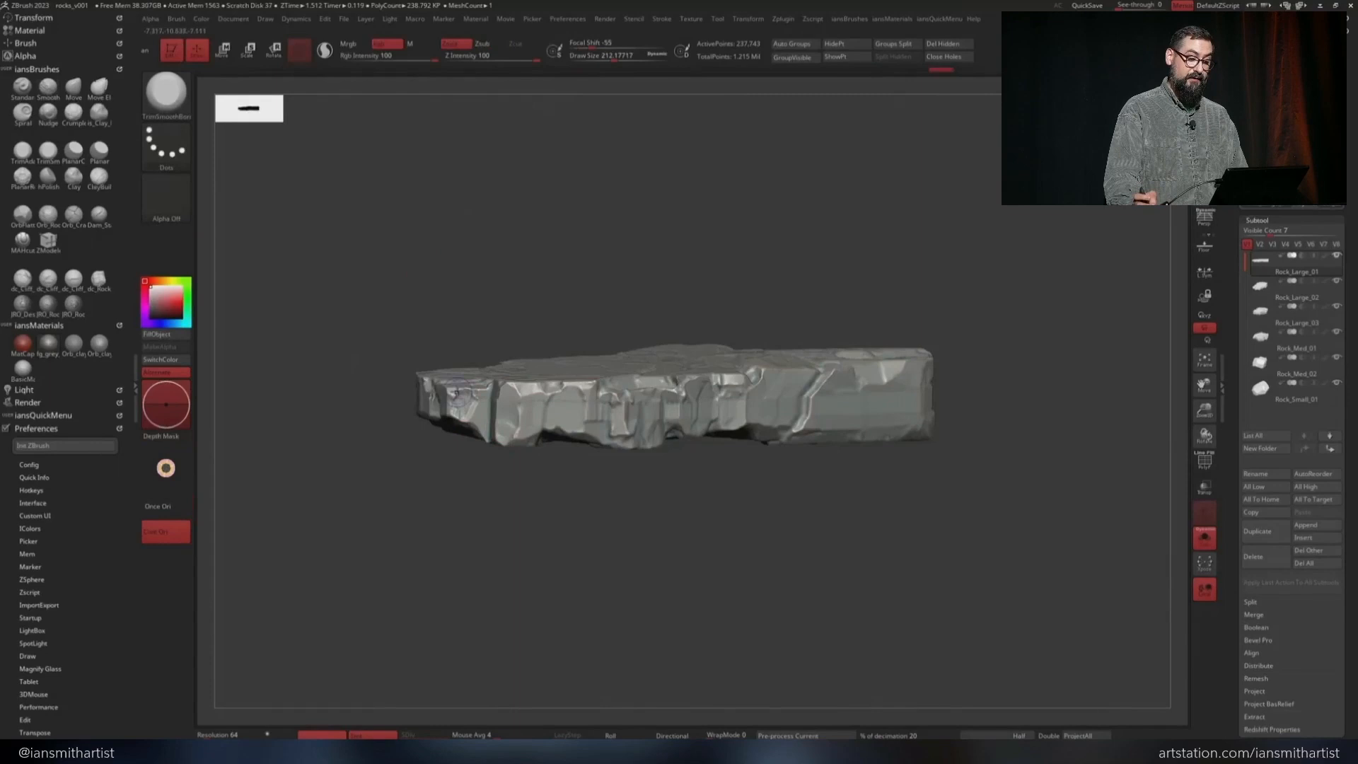
pyautogui.press('b')
pyautogui.press('o')
pyautogui.press('f')
pyautogui.moveTo(459, 393); pyautogui.dragTo(470, 417)
pyautogui.moveTo(281, 346); pyautogui.dragTo(346, 364)
pyautogui.moveTo(425, 440)
pyautogui.mouseDown()
pyautogui.moveTo(432, 396)
pyautogui.moveTo(495, 418)
pyautogui.mouseUp()
# Carve angular planes into the side of Rock_Large_01 with the TrimSmoothBorder brush
pyautogui.press('b')
pyautogui.press('t')
pyautogui.press('s')
pyautogui.moveTo(453, 403)
pyautogui.mouseDown(button='right')
pyautogui.moveTo(495, 431)
pyautogui.moveTo(467, 424)
pyautogui.mouseUp(button='right')
pyautogui.moveTo(459, 428); pyautogui.dragTo(544, 470)
pyautogui.moveTo(524, 424); pyautogui.dragTo(452, 495, button='right')
pyautogui.moveTo(426, 421); pyautogui.dragTo(545, 366)
pyautogui.moveTo(538, 392)
pyautogui.mouseDown(button='right')
pyautogui.moveTo(475, 412)
pyautogui.moveTo(495, 396)
pyautogui.mouseUp(button='right')
pyautogui.moveTo(512, 386); pyautogui.dragTo(551, 357)
pyautogui.moveTo(442, 367); pyautogui.dragTo(502, 336)
pyautogui.moveTo(538, 417)
pyautogui.mouseDown(button='right')
pyautogui.moveTo(597, 400)
pyautogui.moveTo(608, 446)
pyautogui.mouseUp(button='right')
pyautogui.moveTo(481, 364); pyautogui.dragTo(565, 350)
# Refine the edges and side planes of Rock_Large_01 with the Orb flatten brush
pyautogui.press('b')
pyautogui.press('o')
pyautogui.press('f')
pyautogui.moveTo(558, 382)
pyautogui.mouseDown(button='right')
pyautogui.moveTo(545, 396)
pyautogui.moveTo(520, 311)
pyautogui.mouseUp(button='right')
pyautogui.moveTo(485, 354)
pyautogui.mouseDown()
pyautogui.moveTo(524, 336)
pyautogui.moveTo(495, 356)
pyautogui.mouseUp()
pyautogui.moveTo(509, 382); pyautogui.dragTo(523, 424, button='right')
pyautogui.moveTo(523, 425); pyautogui.dragTo(531, 403, button='right')
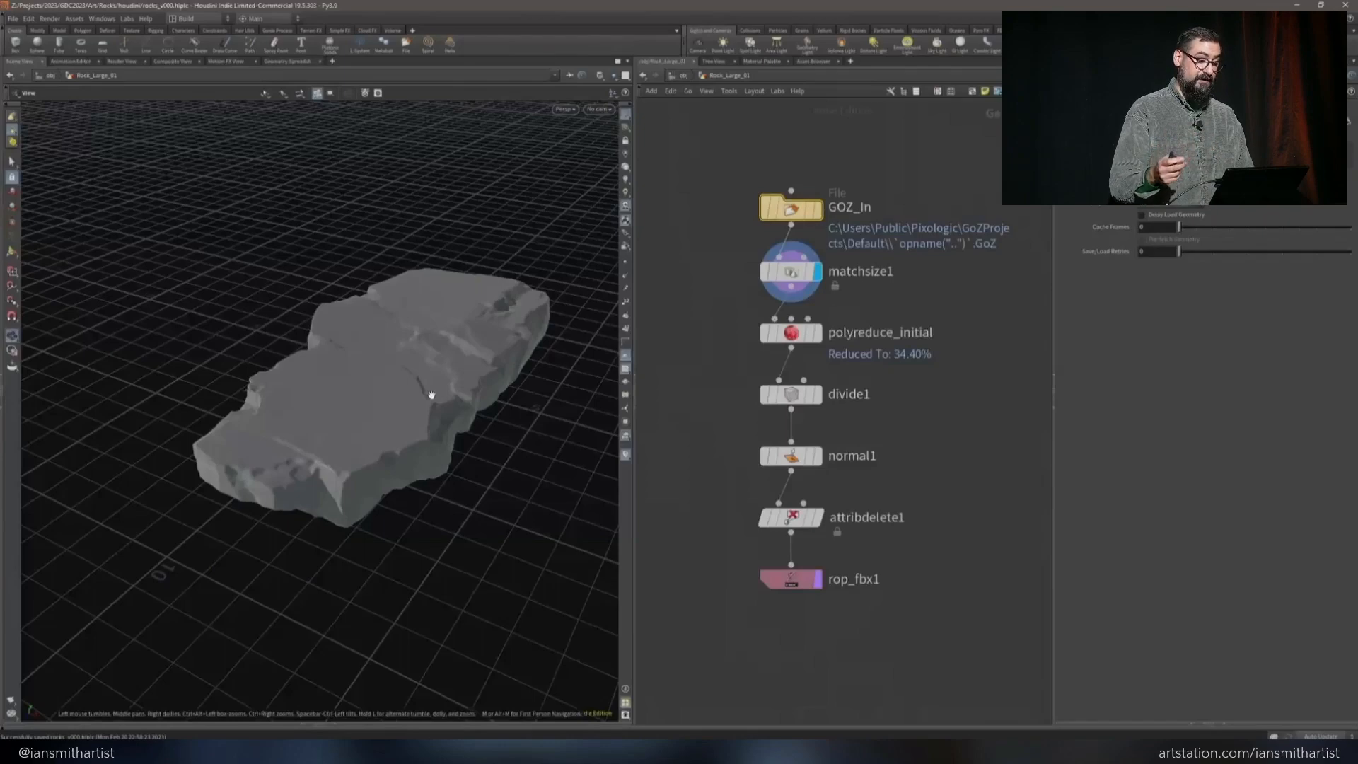
# Inspect the updated Rock_Large_01 mesh in Houdini and export it through the rop_fbx1 node
pyautogui.moveTo(431, 395); pyautogui.dragTo(448, 352)
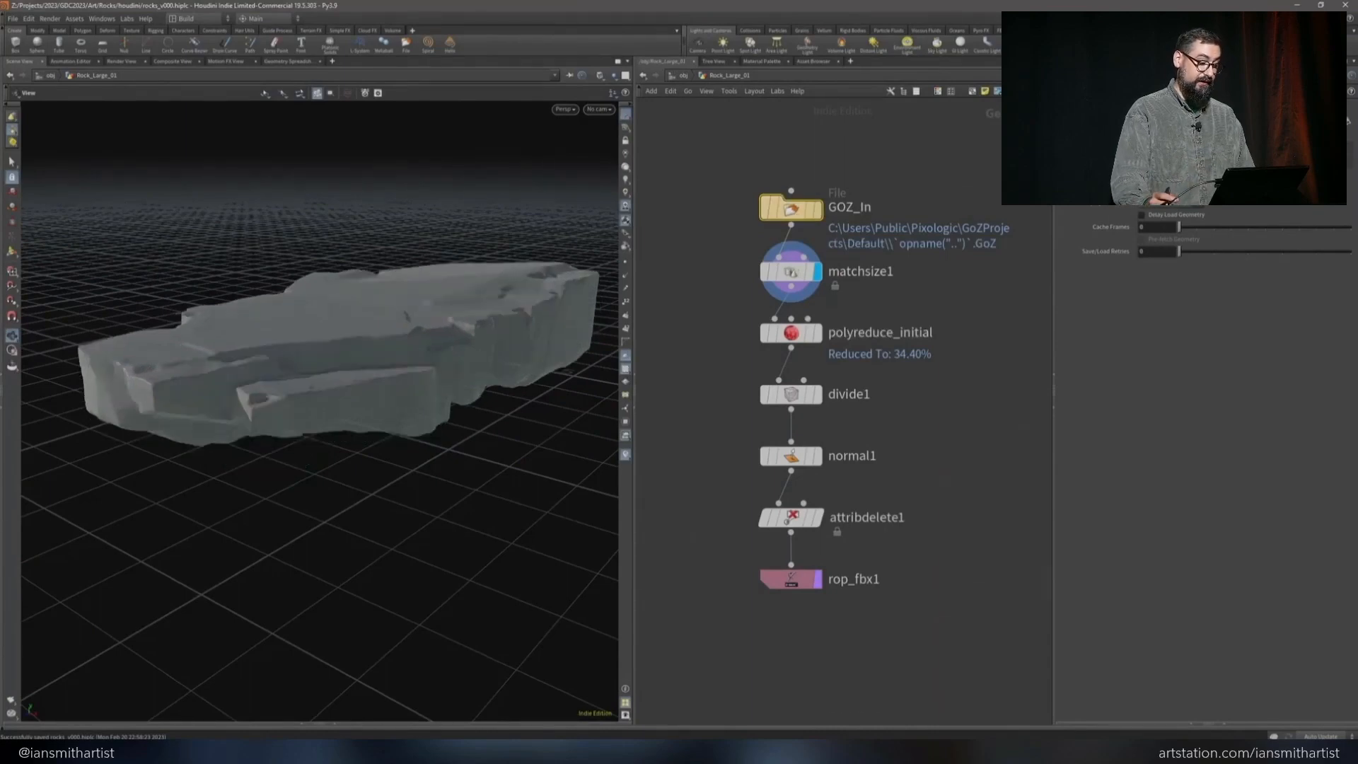
pyautogui.moveTo(448, 382); pyautogui.dragTo(420, 410)
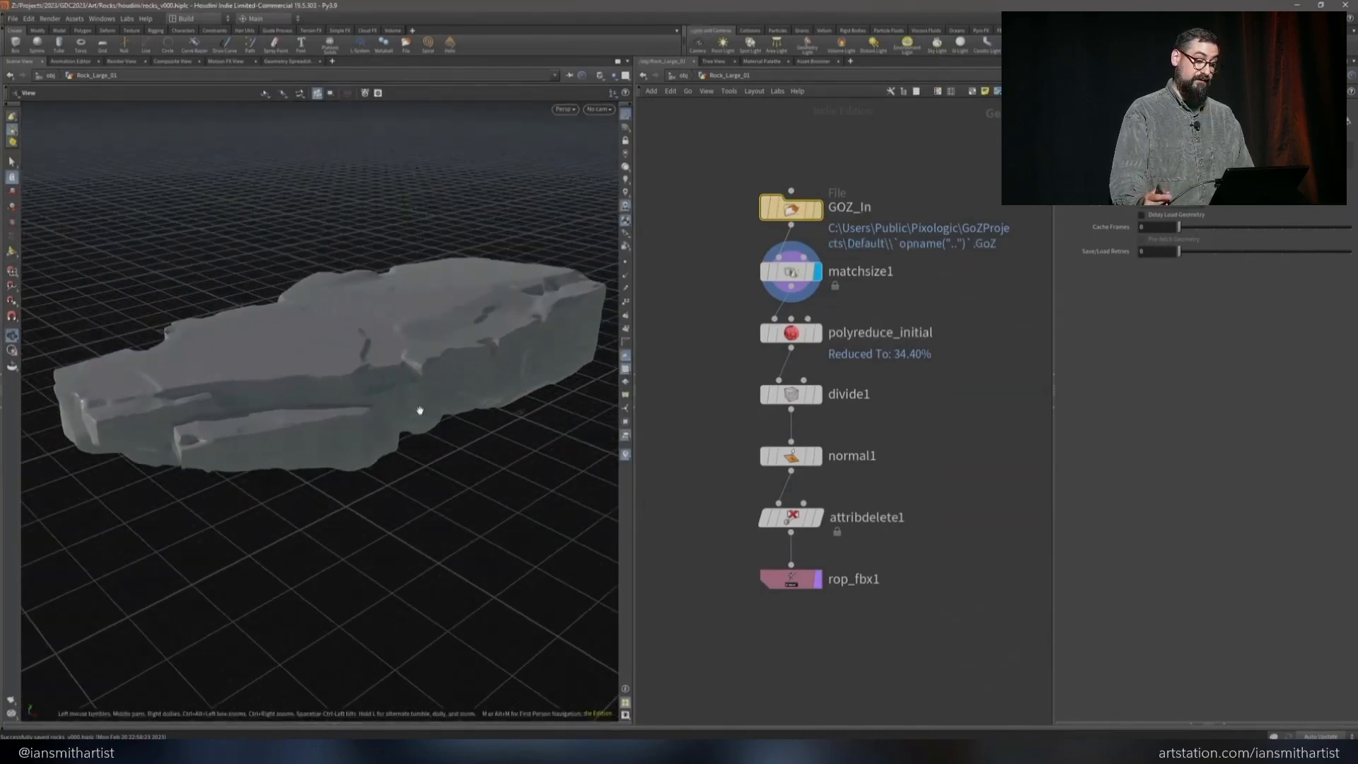
pyautogui.click(806, 581)
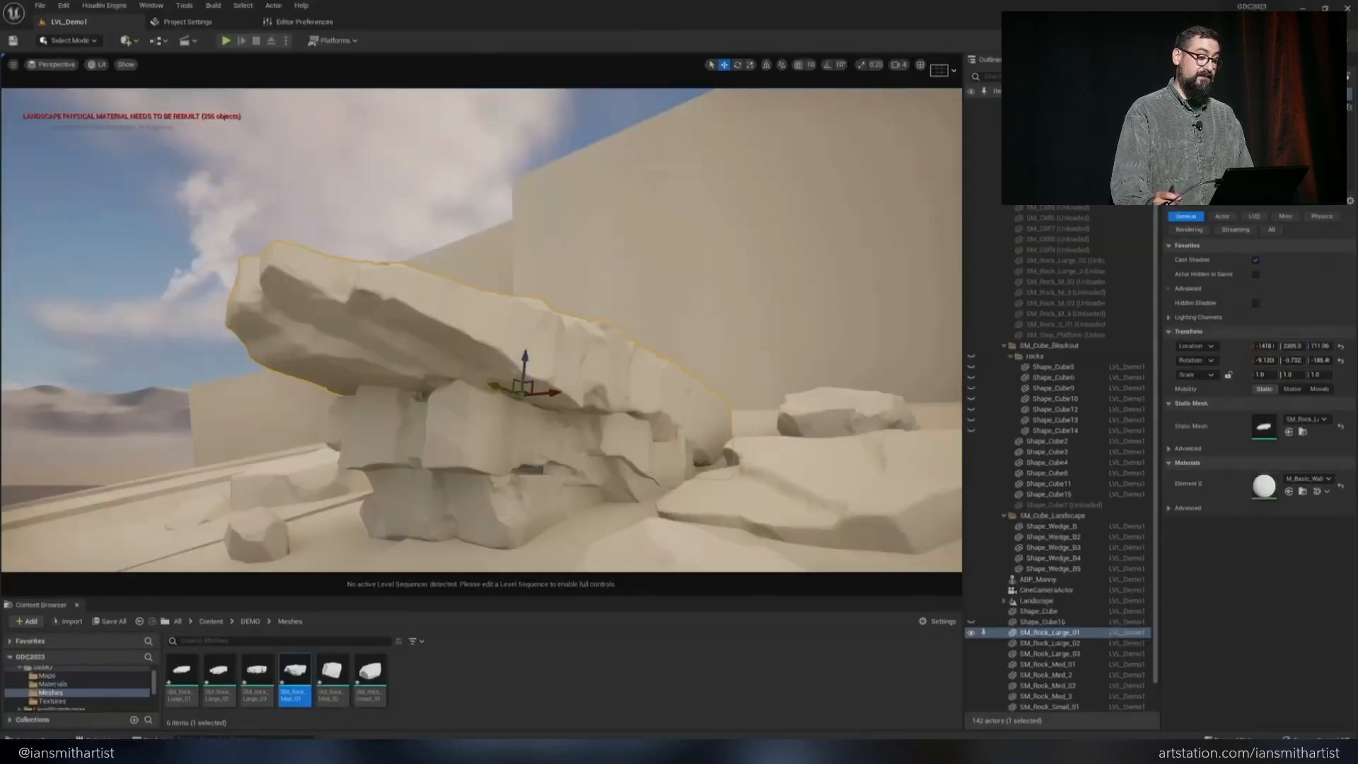
# Rotate the overhanging SM_Rock_Large_01 slightly in the level and view the stack from the side
pyautogui.press('e')
pyautogui.moveTo(485, 397); pyautogui.dragTo(483, 384)
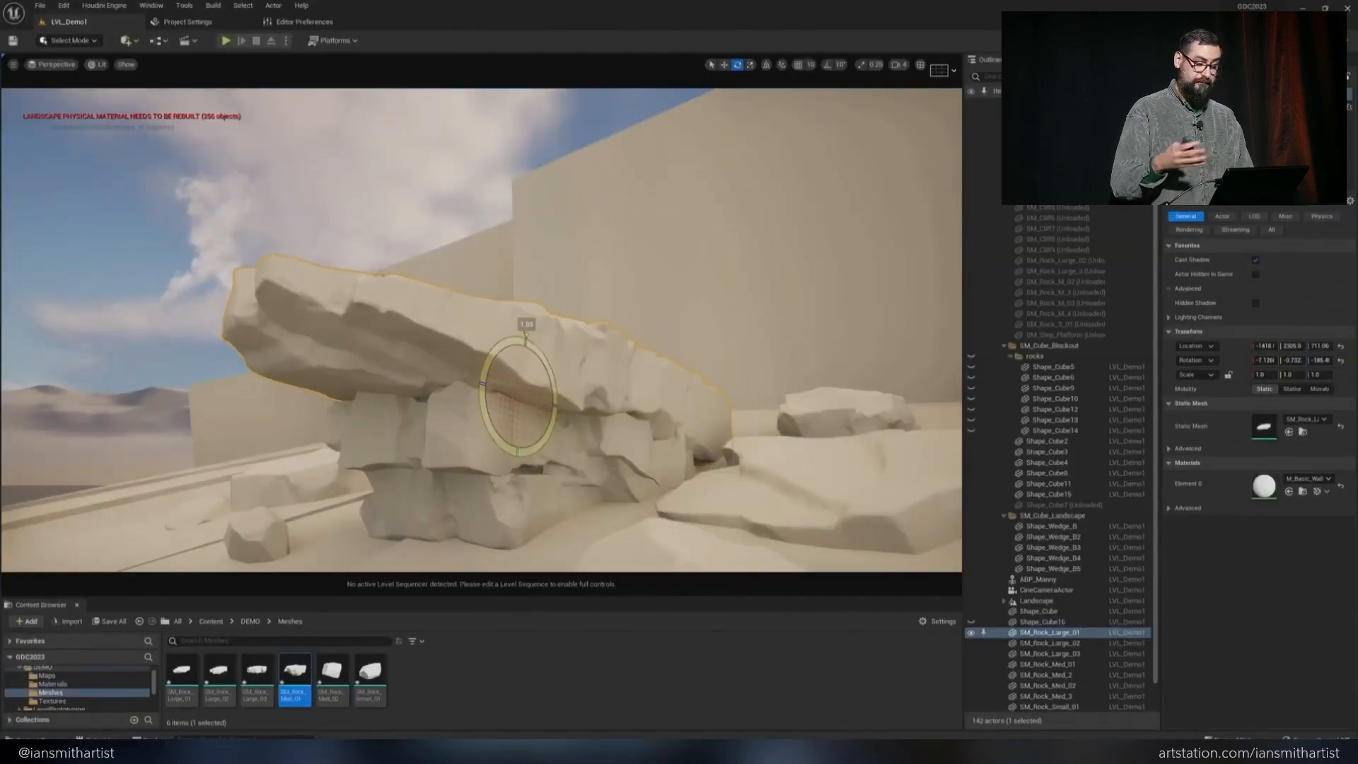
pyautogui.press('w')
pyautogui.moveTo(538, 437); pyautogui.dragTo(509, 481, button='right')
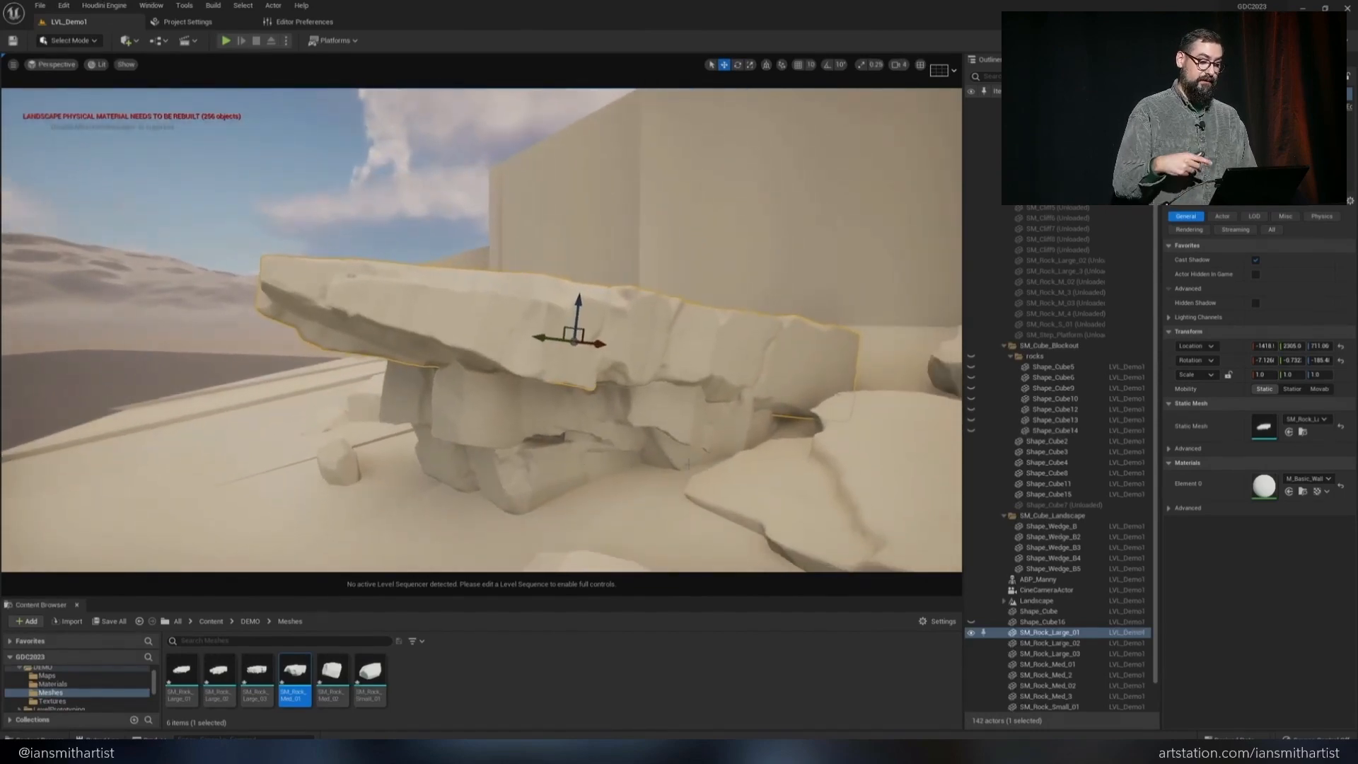
# Switch to ZBrush and raise the upper part of the Rock_Large_02 subtool to make the rock thicker
pyautogui.click(312, 751)
pyautogui.keyDown('alt'); pyautogui.moveTo(521, 618); pyautogui.dragTo(410, 447); pyautogui.keyUp('alt')
pyautogui.keyDown('alt'); pyautogui.click(545, 576); pyautogui.keyUp('alt')
pyautogui.moveTo(559, 559); pyautogui.dragTo(621, 237, button='right')
pyautogui.press('s')
pyautogui.moveTo(621, 237); pyautogui.dragTo(613, 237)
pyautogui.moveTo(614, 237); pyautogui.dragTo(707, 176, button='right')
pyautogui.keyDown('ctrl'); pyautogui.moveTo(1004, 191); pyautogui.dragTo(442, 294); pyautogui.keyUp('ctrl')
pyautogui.press('w')
pyautogui.moveTo(935, 312); pyautogui.dragTo(935, 304)
pyautogui.keyDown('ctrl'); pyautogui.moveTo(848, 438); pyautogui.dragTo(891, 467); pyautogui.keyUp('ctrl')
pyautogui.press('q')
# Sculpt the thickened side of Rock_Large_02, changing to another planar brush for broader flat cuts
pyautogui.moveTo(777, 424)
pyautogui.mouseDown(button='right')
pyautogui.moveTo(672, 283)
pyautogui.moveTo(764, 170)
pyautogui.moveTo(719, 346)
pyautogui.mouseUp(button='right')
pyautogui.moveTo(852, 311); pyautogui.dragTo(876, 321)
pyautogui.moveTo(879, 322); pyautogui.dragTo(839, 346, button='right')
pyautogui.moveTo(839, 308); pyautogui.dragTo(845, 340)
pyautogui.moveTo(845, 340); pyautogui.dragTo(864, 396, button='right')
pyautogui.moveTo(863, 318); pyautogui.dragTo(880, 322)
pyautogui.click(22, 177)
pyautogui.moveTo(792, 212)
pyautogui.mouseDown()
pyautogui.moveTo(734, 300)
pyautogui.moveTo(679, 261)
pyautogui.mouseUp()
# Cut flat faces into the side of Rock_Large_02 with the Planar brush and smooth them with TrimSmoothBorder
pyautogui.click(99, 150)
pyautogui.moveTo(848, 438)
pyautogui.mouseDown(button='right')
pyautogui.moveTo(834, 410)
pyautogui.moveTo(792, 467)
pyautogui.moveTo(636, 339)
pyautogui.mouseUp(button='right')
pyautogui.moveTo(544, 379); pyautogui.dragTo(556, 384)
pyautogui.moveTo(557, 384)
pyautogui.mouseDown(button='right')
pyautogui.moveTo(479, 446)
pyautogui.moveTo(515, 460)
pyautogui.moveTo(514, 500)
pyautogui.moveTo(362, 412)
pyautogui.moveTo(566, 448)
pyautogui.moveTo(693, 396)
pyautogui.mouseUp(button='right')
pyautogui.click(48, 150)
pyautogui.moveTo(630, 354); pyautogui.dragTo(584, 382)
pyautogui.moveTo(584, 381)
pyautogui.mouseDown(button='right')
pyautogui.moveTo(657, 454)
pyautogui.moveTo(594, 339)
pyautogui.mouseUp(button='right')
pyautogui.moveTo(594, 339); pyautogui.dragTo(608, 358)
pyautogui.moveTo(608, 358); pyautogui.dragTo(622, 318, button='right')
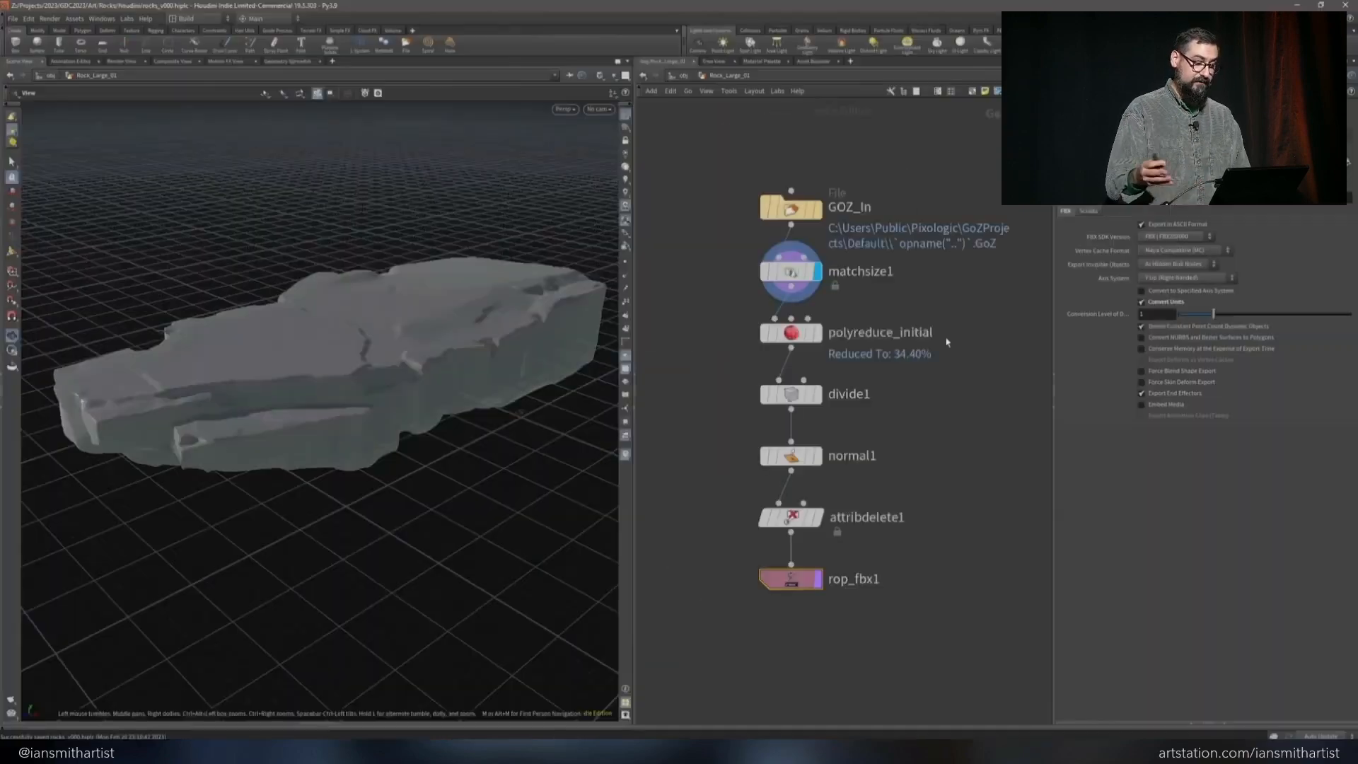
# Open the Rock_Large_02 network in Houdini and display its matchsize1 node
pyautogui.click(820, 205)
pyautogui.click(821, 285)
pyautogui.doubleClick(786, 285)
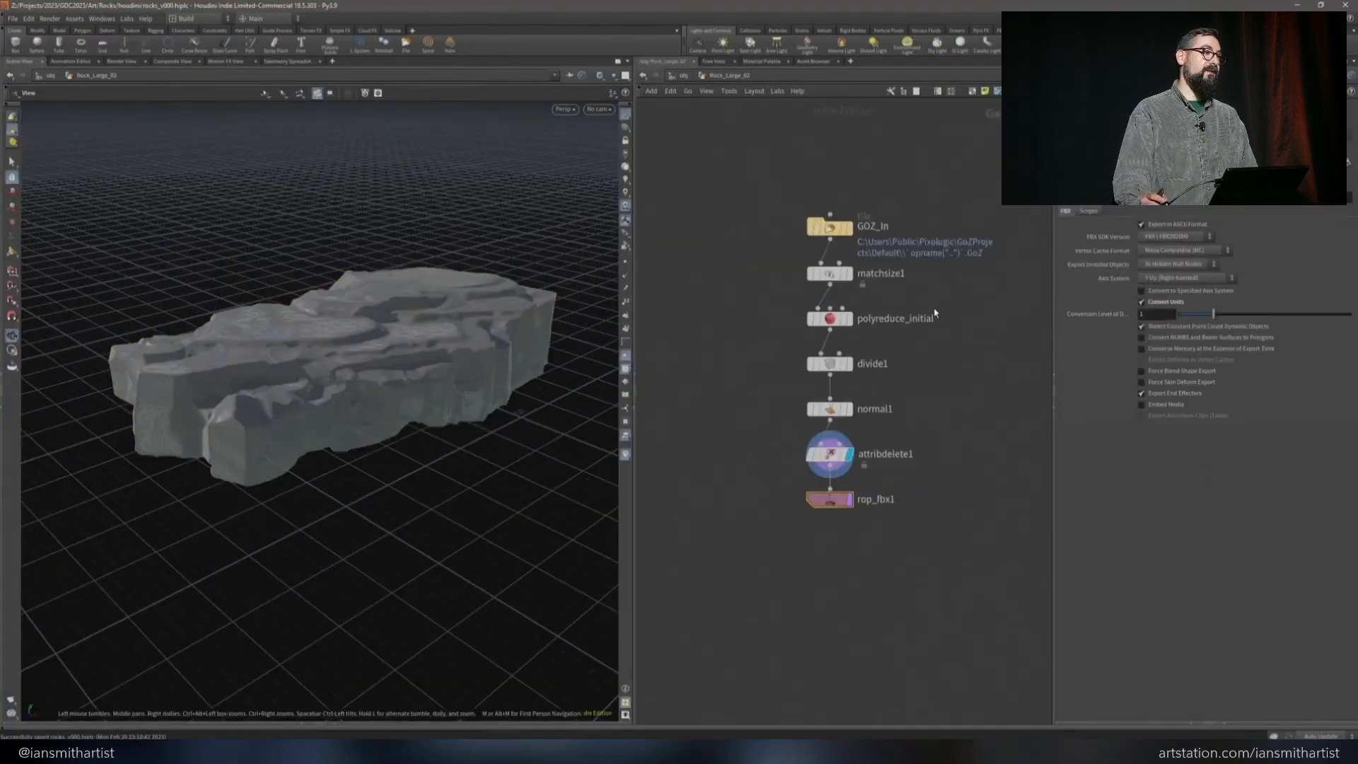
pyautogui.click(849, 274)
# Reload the sculpt in the GOZ_In node, check its thickness and export Rock_Large_02 through rop_fbx1
pyautogui.click(829, 227)
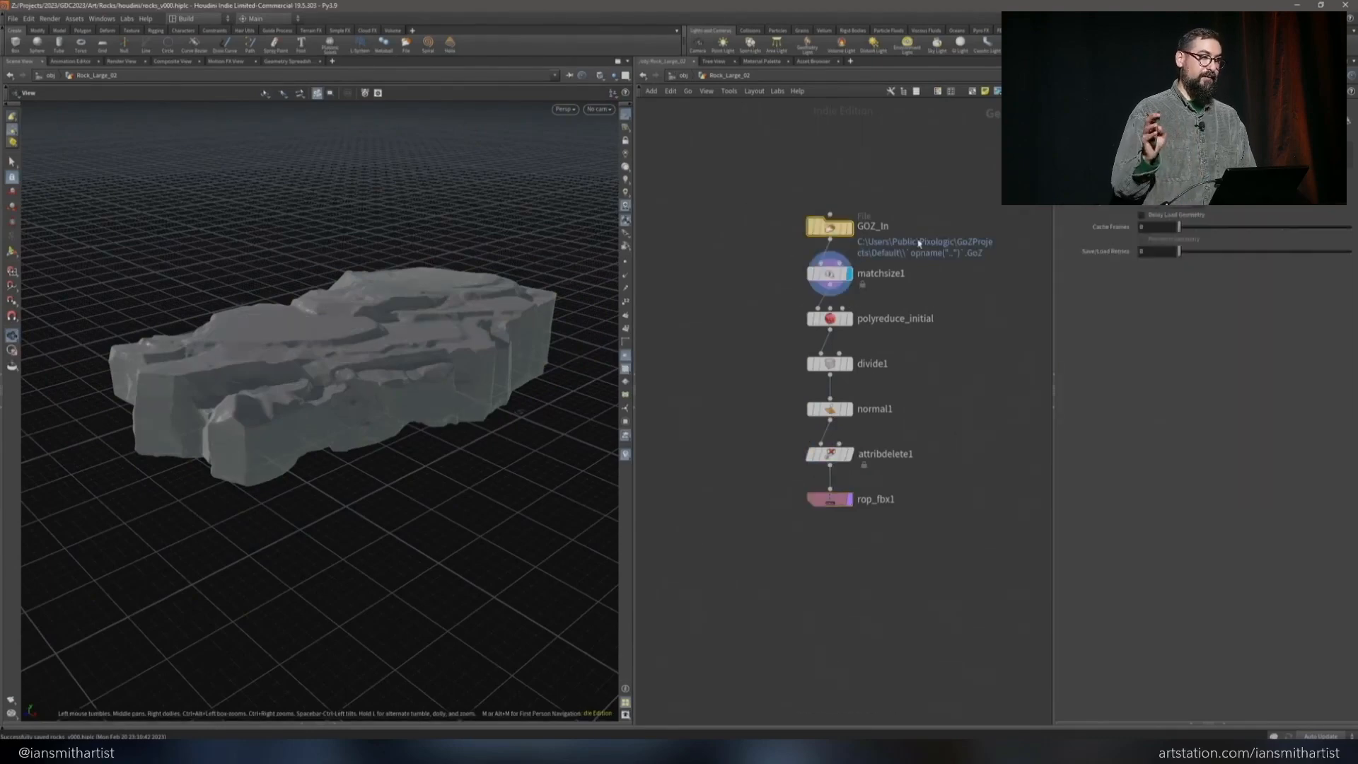
pyautogui.moveTo(424, 353); pyautogui.dragTo(354, 297)
pyautogui.click(829, 500)
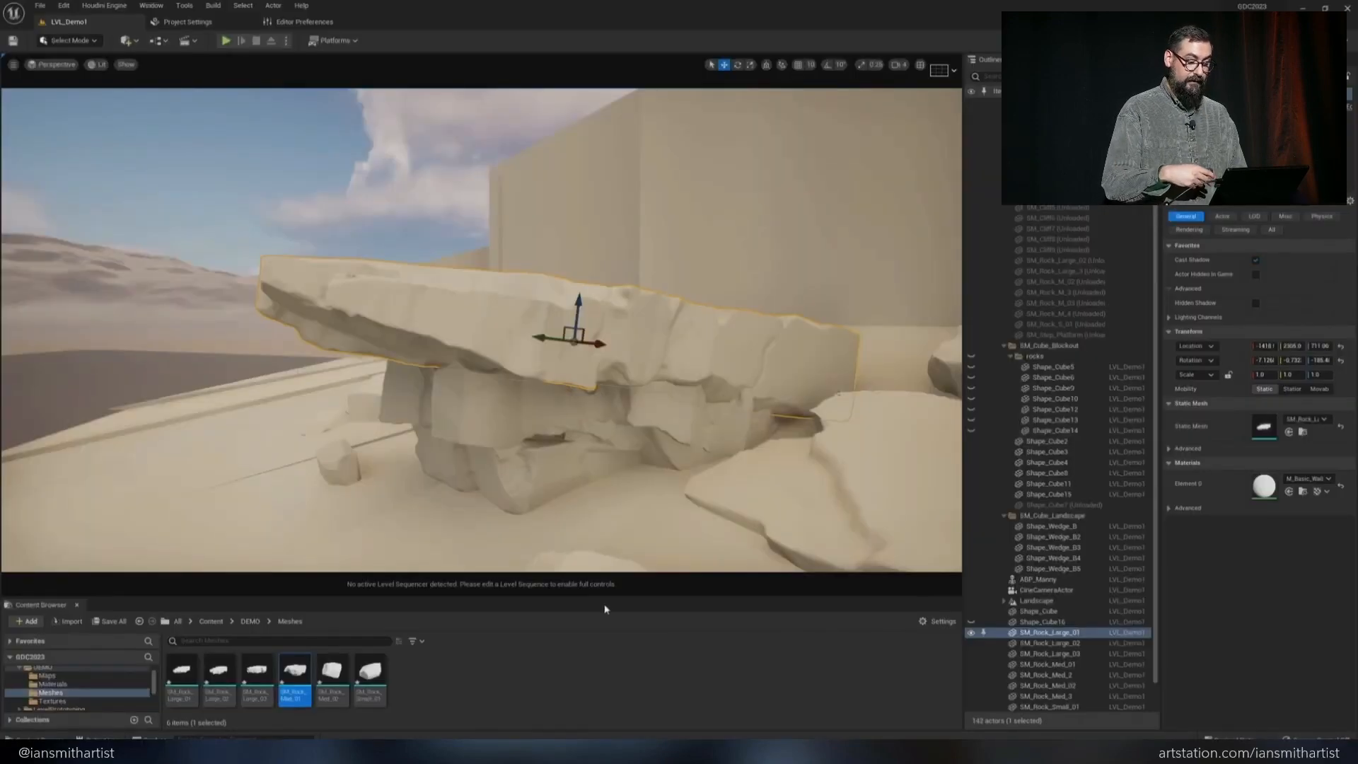
# Select SM_Rock_Large_02 in the Unreal level and rotate it slightly beneath the overhanging rock
pyautogui.click(551, 385)
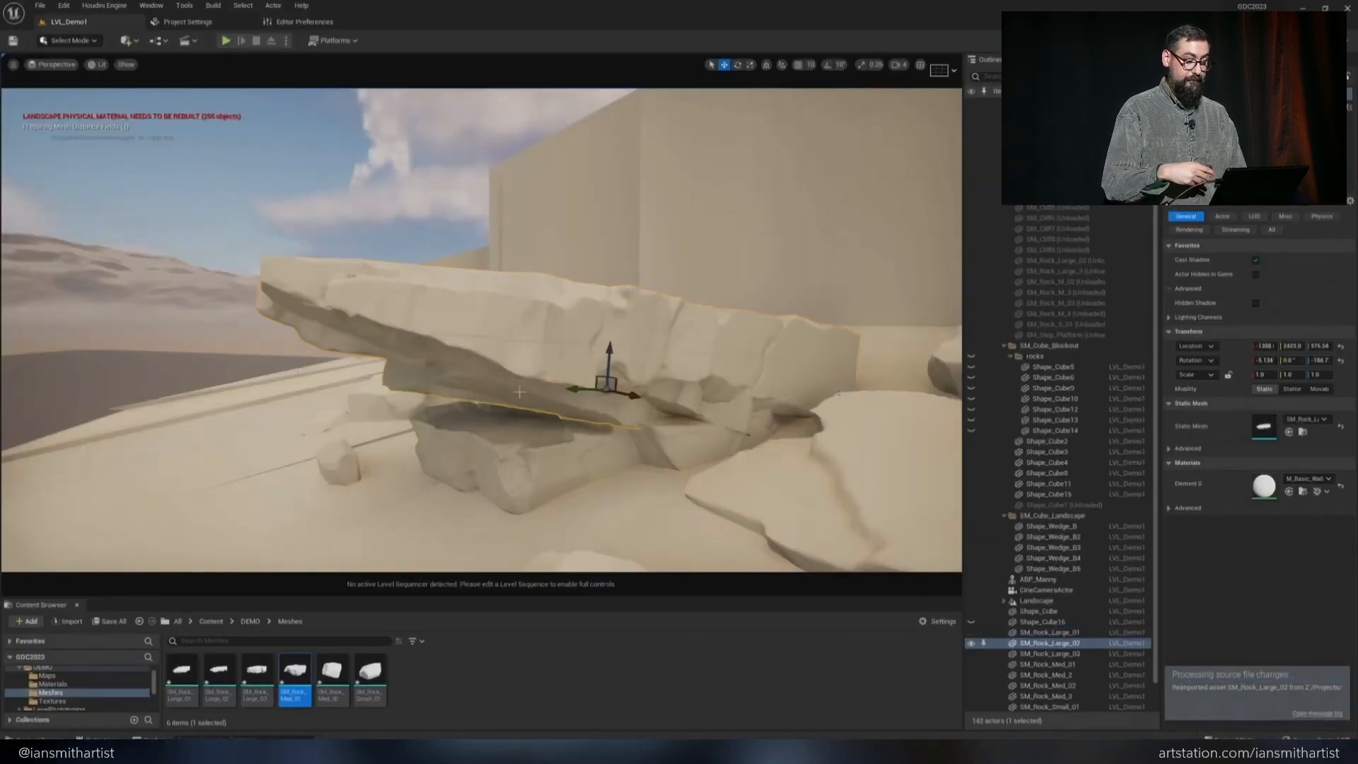
pyautogui.moveTo(551, 385); pyautogui.dragTo(554, 382)
pyautogui.moveTo(554, 382); pyautogui.dragTo(474, 346, button='right')
pyautogui.press('e')
pyautogui.moveTo(535, 453); pyautogui.dragTo(536, 447)
# View the rock stack from another angle and move the selected upper rock into a better position
pyautogui.moveTo(314, 390); pyautogui.dragTo(592, 283, button='right')
pyautogui.moveTo(591, 283); pyautogui.dragTo(596, 265)
pyautogui.moveTo(596, 265); pyautogui.dragTo(652, 238, button='right')
pyautogui.press('Escape')
pyautogui.click(616, 272)
pyautogui.press('w')
pyautogui.moveTo(613, 265); pyautogui.dragTo(601, 273)
pyautogui.moveTo(601, 273)
pyautogui.mouseDown(button='right')
pyautogui.moveTo(537, 304)
pyautogui.moveTo(603, 328)
pyautogui.moveTo(551, 339)
pyautogui.moveTo(521, 456)
pyautogui.moveTo(862, 312)
pyautogui.moveTo(879, 288)
pyautogui.moveTo(782, 282)
pyautogui.moveTo(679, 346)
pyautogui.moveTo(589, 442)
pyautogui.moveTo(799, 276)
pyautogui.mouseUp(button='right')
pyautogui.press('Escape')
# Switch to ZBrush and trim the surface of Rock_Large_02 with further flattening strokes
pyautogui.hotkey('alt', 'Tab')
pyautogui.hotkey('alt', 'Tab')
pyautogui.hotkey('alt', 'Tab')
pyautogui.press('2')
pyautogui.moveTo(870, 358); pyautogui.dragTo(804, 357)
pyautogui.moveTo(824, 350)
pyautogui.mouseDown(button='right')
pyautogui.moveTo(680, 400)
pyautogui.moveTo(757, 339)
pyautogui.mouseUp(button='right')
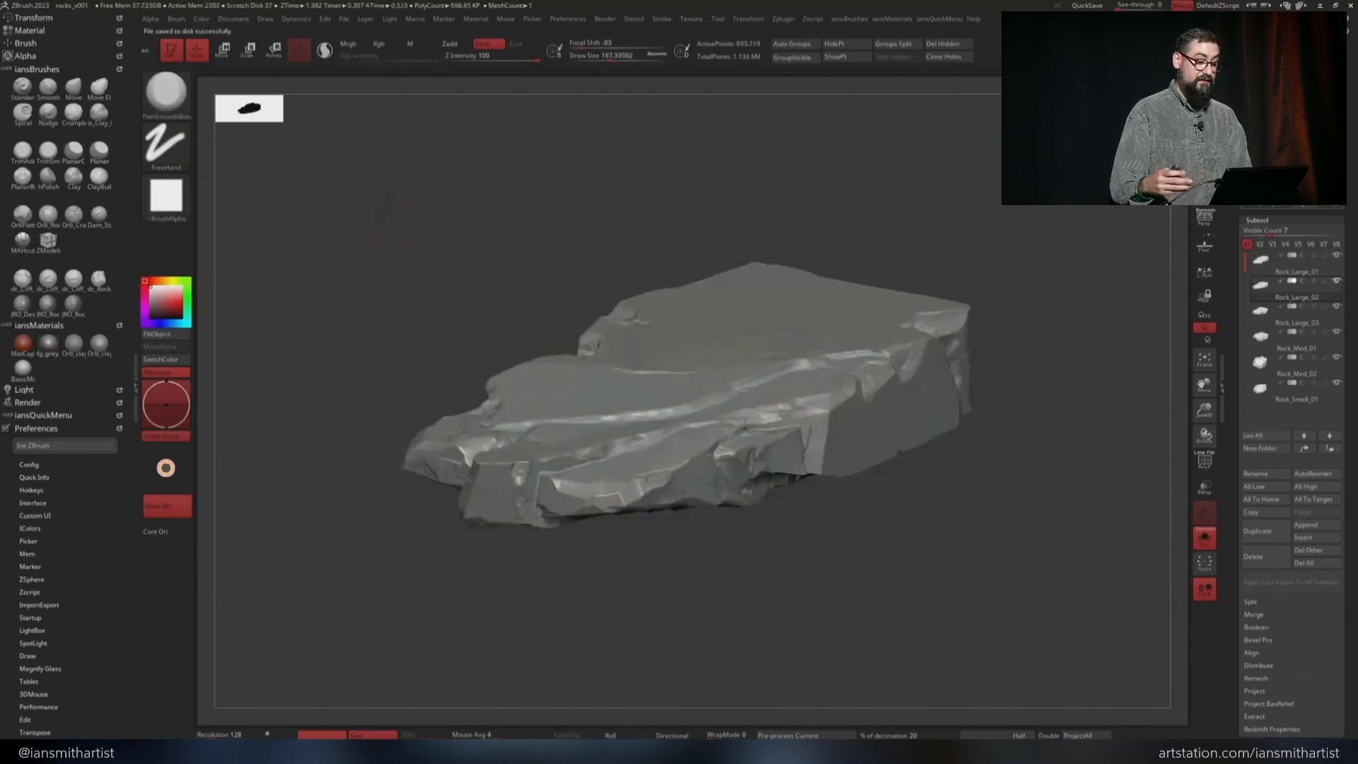
# Switch to Houdini, reload Rock_Large_02 in its GOZ_In node and export it through rop_fbx1
pyautogui.hotkey('alt', 'Tab')
pyautogui.moveTo(454, 351); pyautogui.dragTo(463, 432)
pyautogui.click(829, 227)
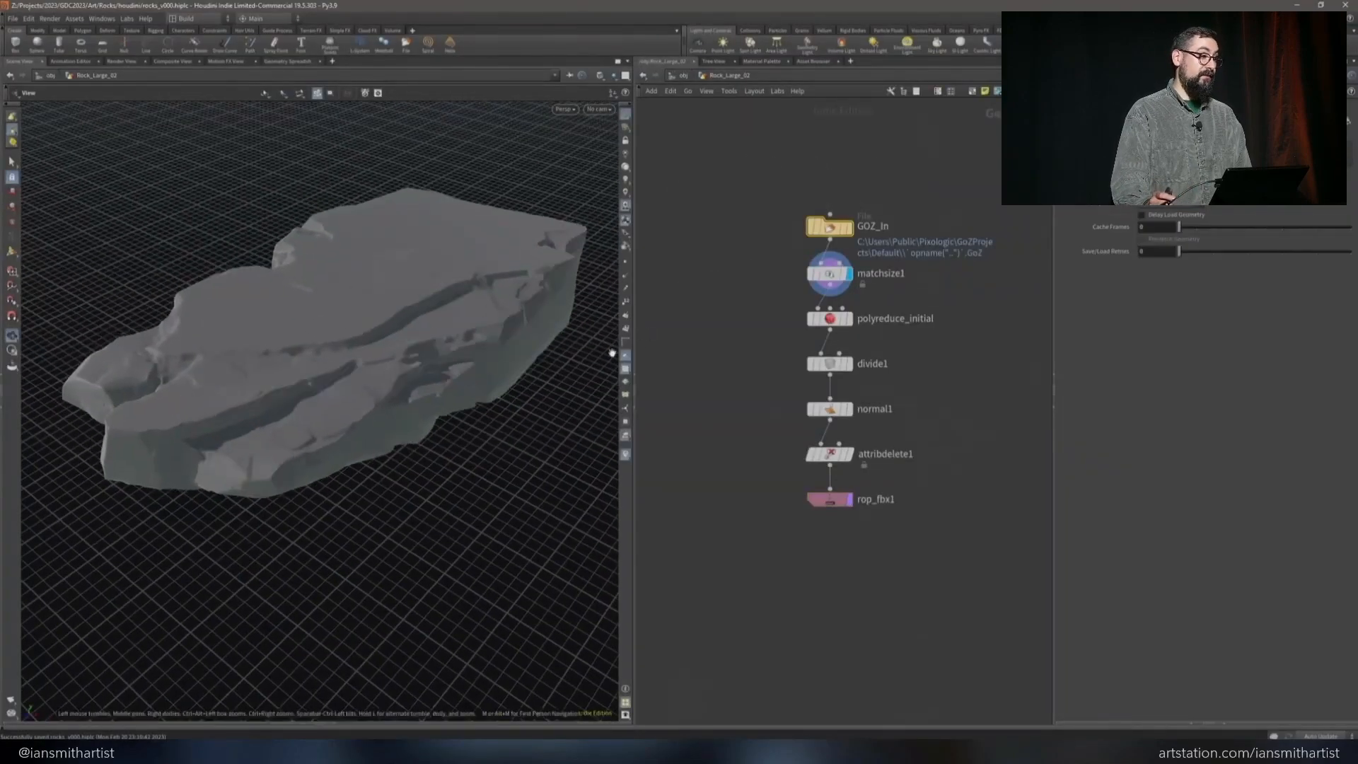
pyautogui.click(829, 500)
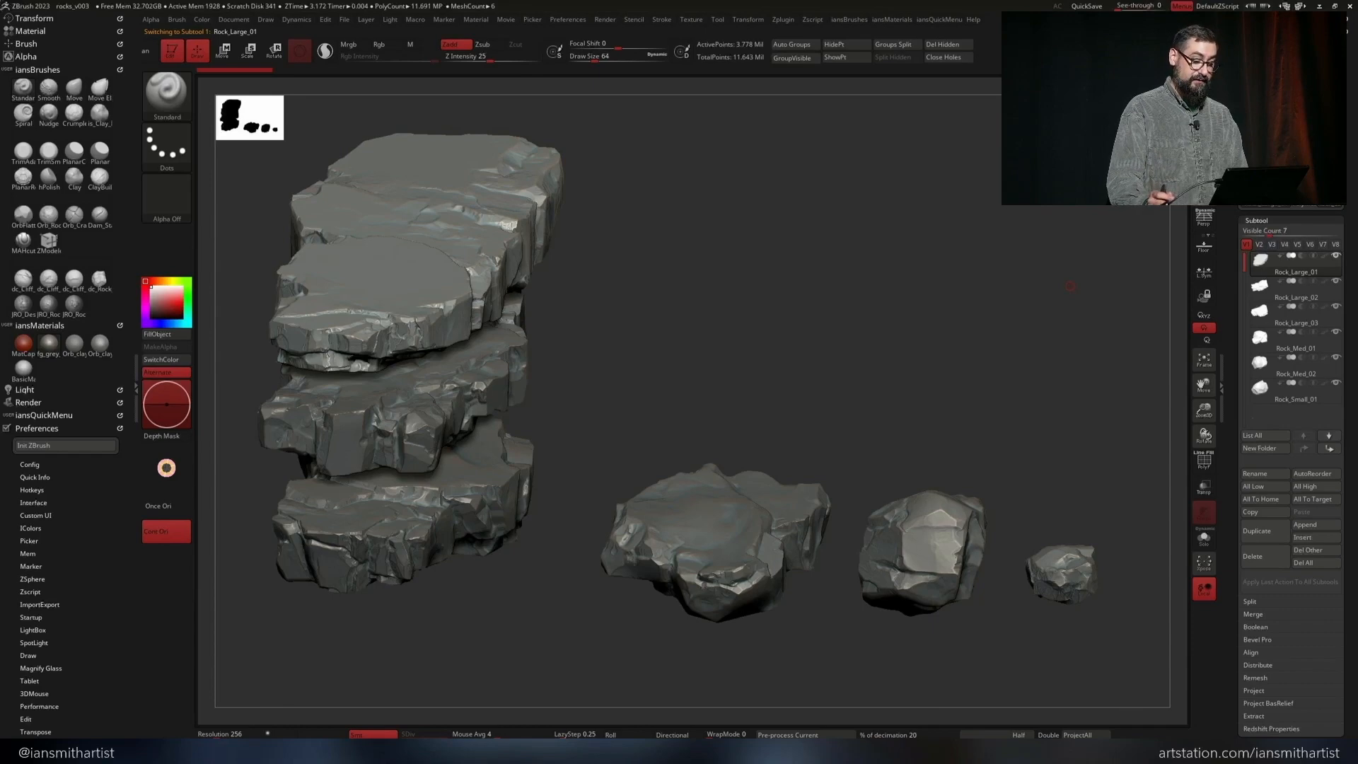
# Switch to Houdini and examine the GOZ_In and smoothing details nodes of the expanded Rock_Large_01 network
pyautogui.hotkey('alt', 'Tab')
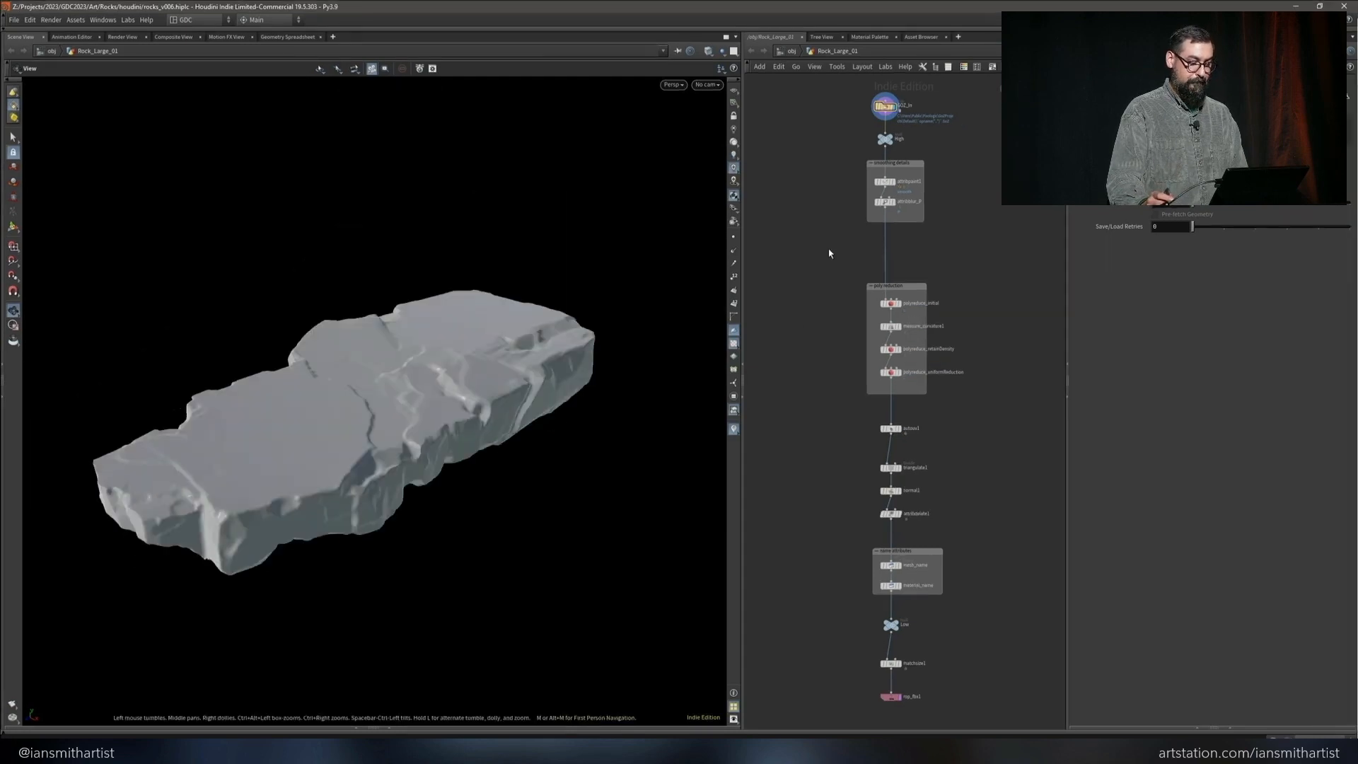
pyautogui.scroll(8, 933, 108)
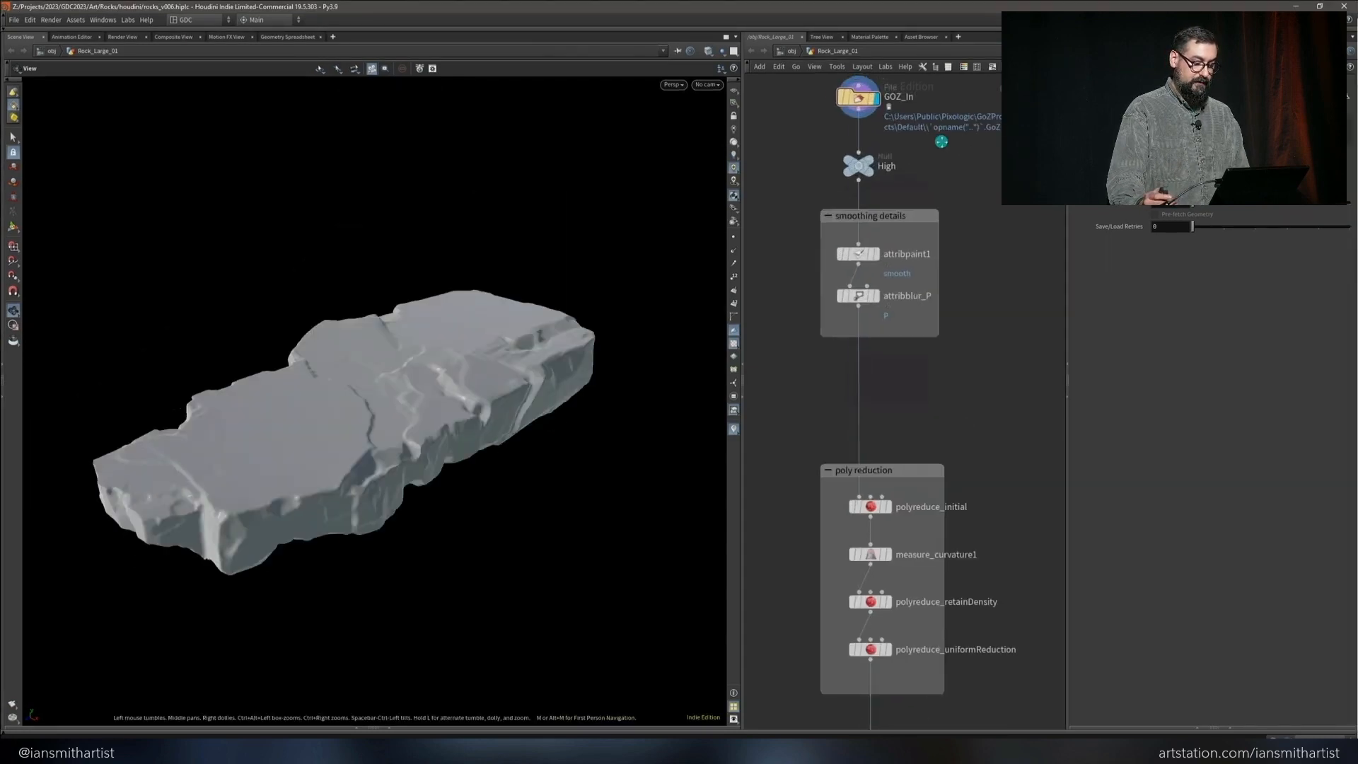
pyautogui.moveTo(993, 202); pyautogui.dragTo(960, 203, button='middle')
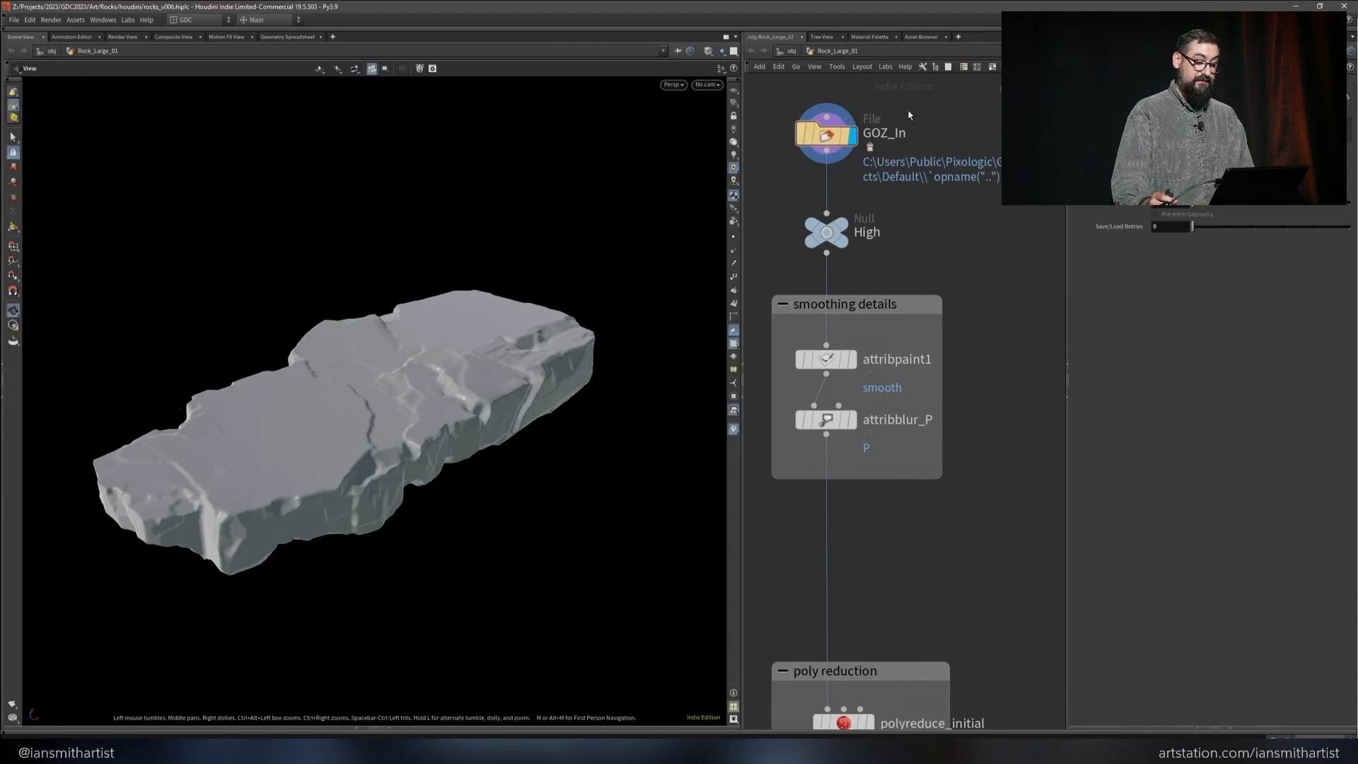
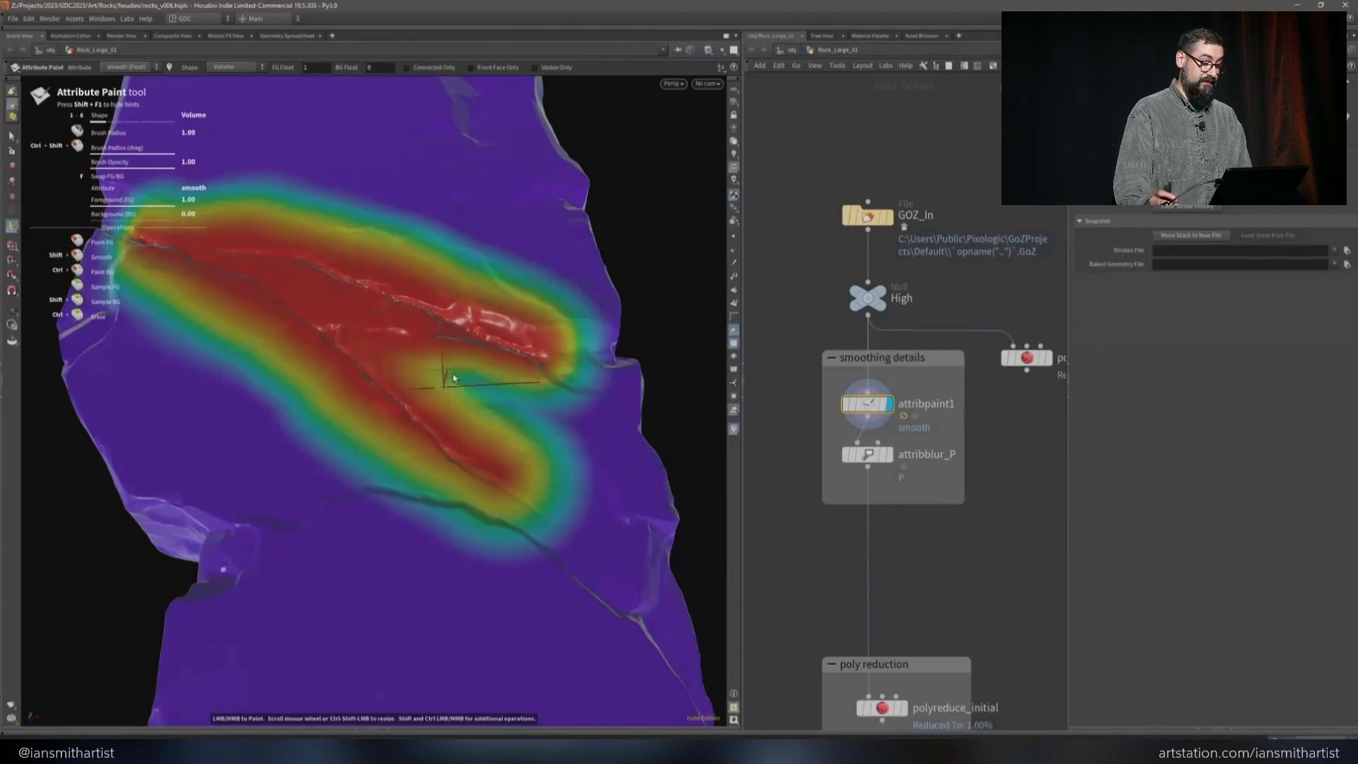
# Examine the attribblur_P node and the polyreduce_initial mesh of Rock_Large_01, toggling its wireframe display
pyautogui.press('r')
pyautogui.click(875, 458)
pyautogui.click(871, 455)
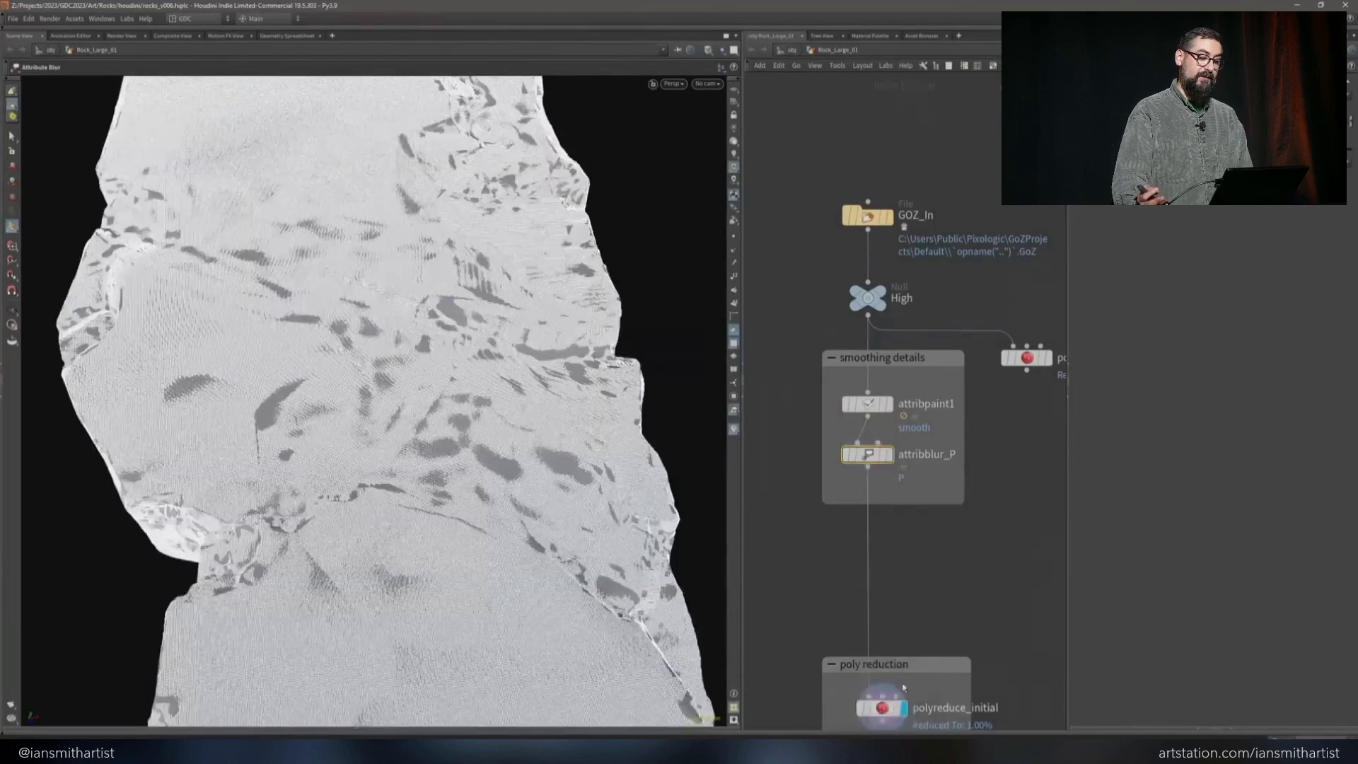
pyautogui.hotkey('shift', 'w')
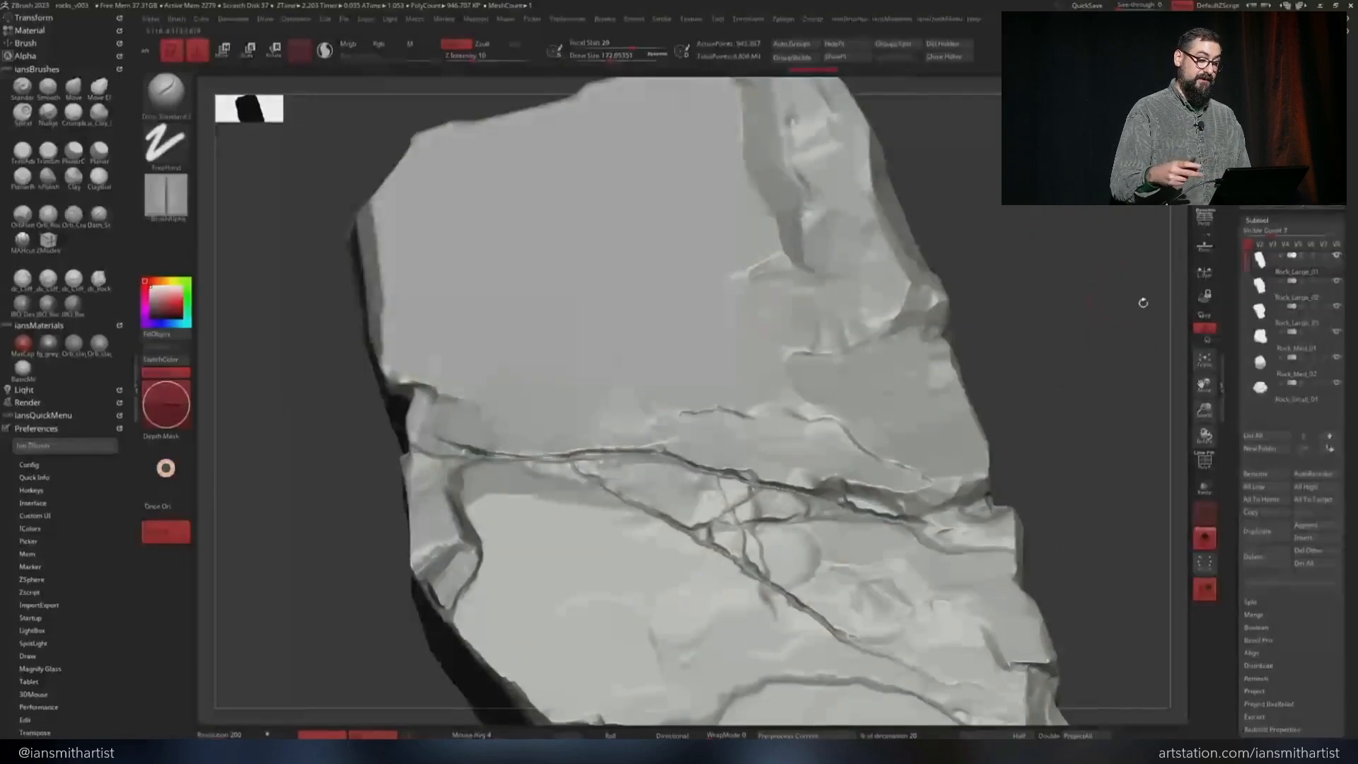
# Switch to ZBrush and examine the cracked surface of Rock_Large_01
pyautogui.moveTo(1118, 216)
pyautogui.keyDown('ctrl'); pyautogui.mouseDown()
pyautogui.moveTo(1045, 318)
pyautogui.moveTo(1076, 286)
pyautogui.mouseUp(); pyautogui.keyUp('ctrl')
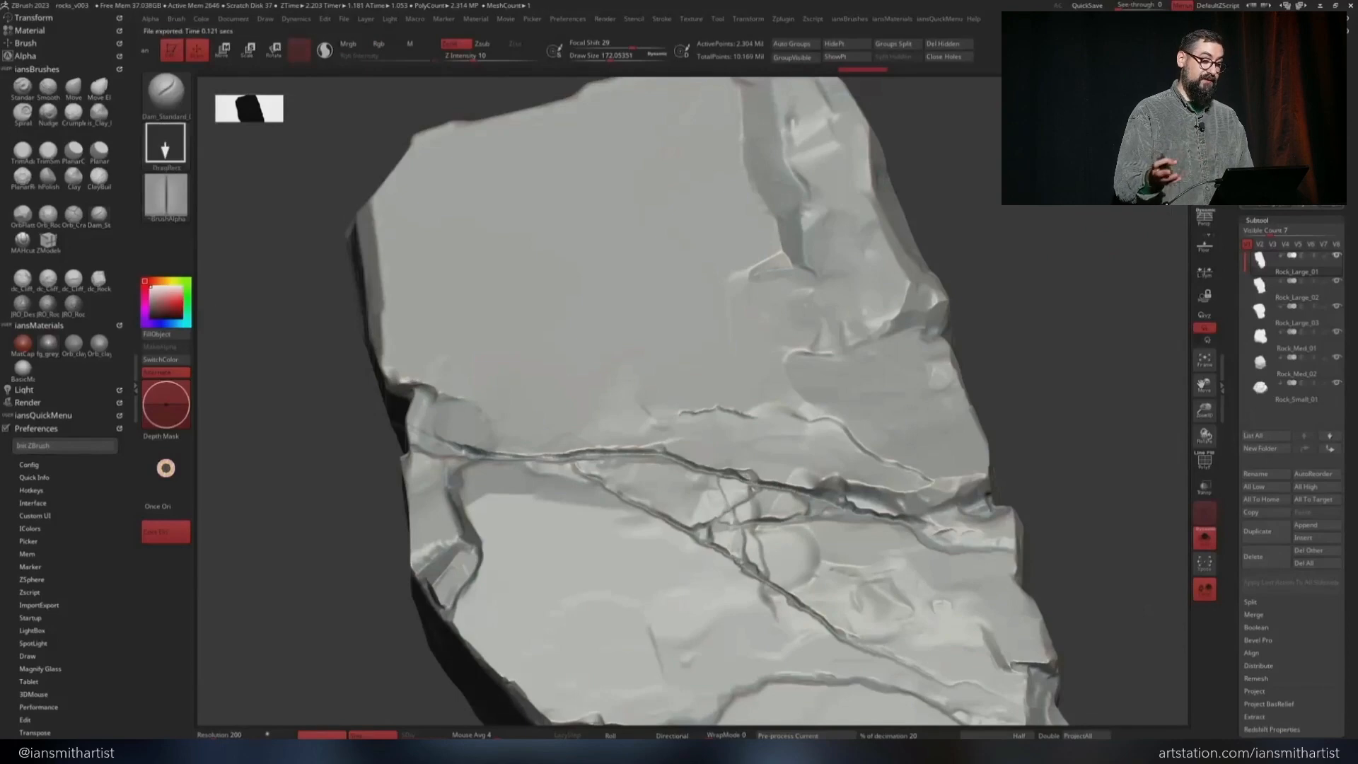
# Switch to Houdini and try reshaping the convexity Remap Range ramp of measure_curvature1 with a middle point and a shifted start point
pyautogui.hotkey('alt', 'Tab')
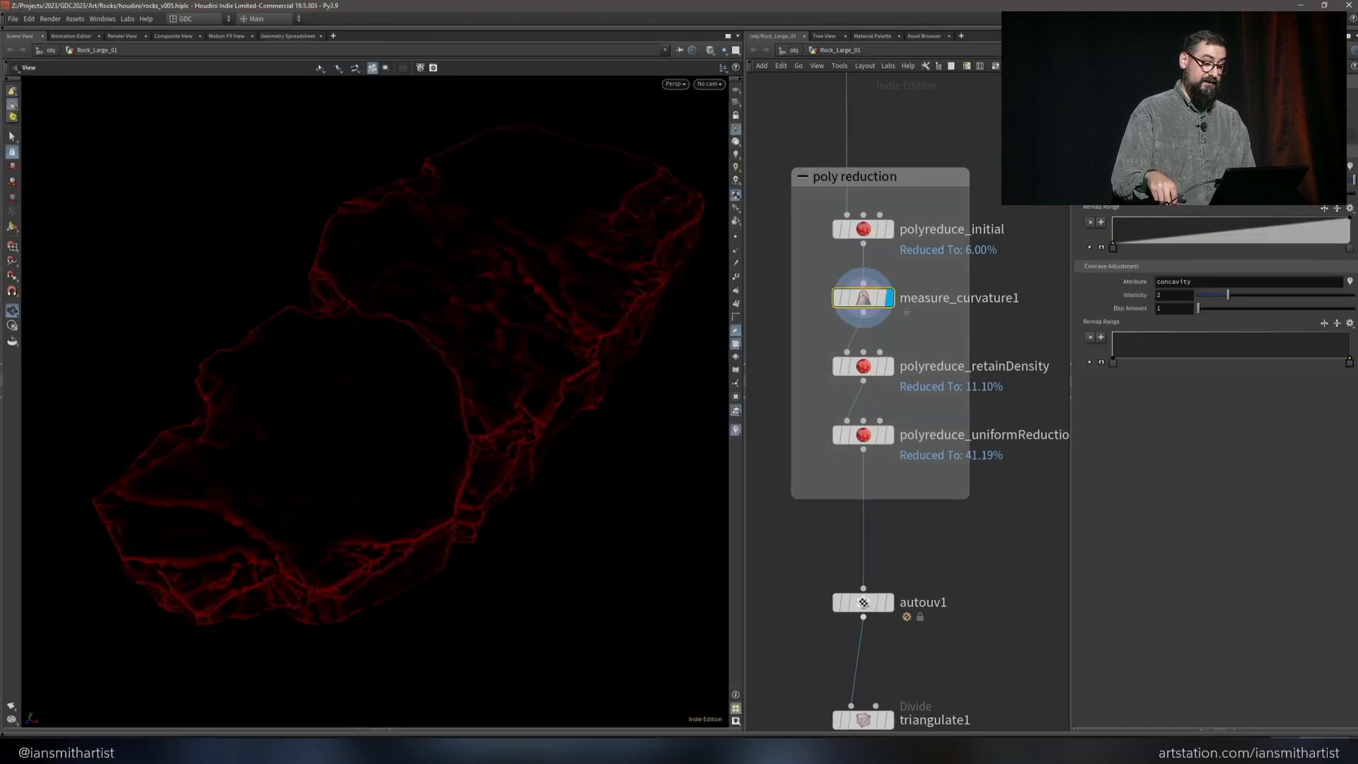
pyautogui.moveTo(1198, 193); pyautogui.dragTo(1210, 193)
pyautogui.moveTo(1112, 248); pyautogui.dragTo(1233, 235)
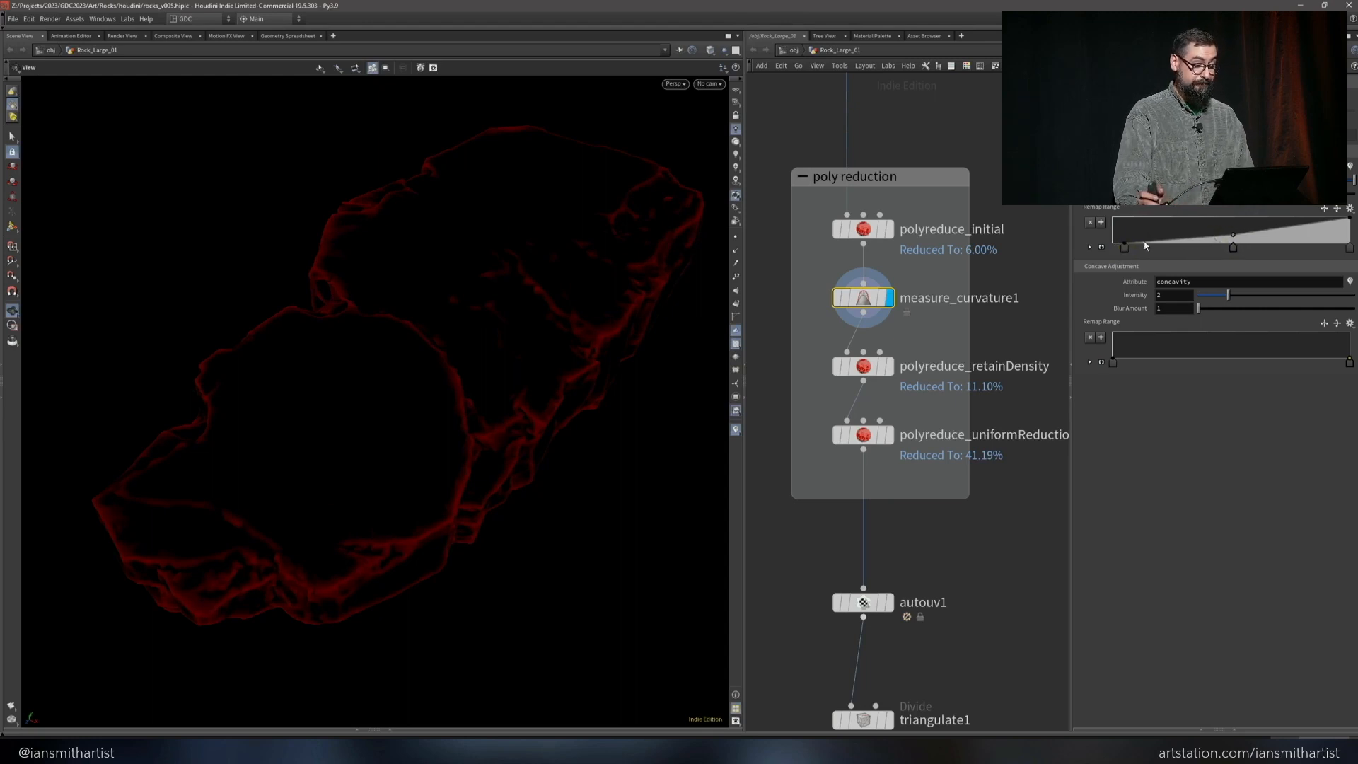
pyautogui.moveTo(1124, 248); pyautogui.dragTo(1114, 249)
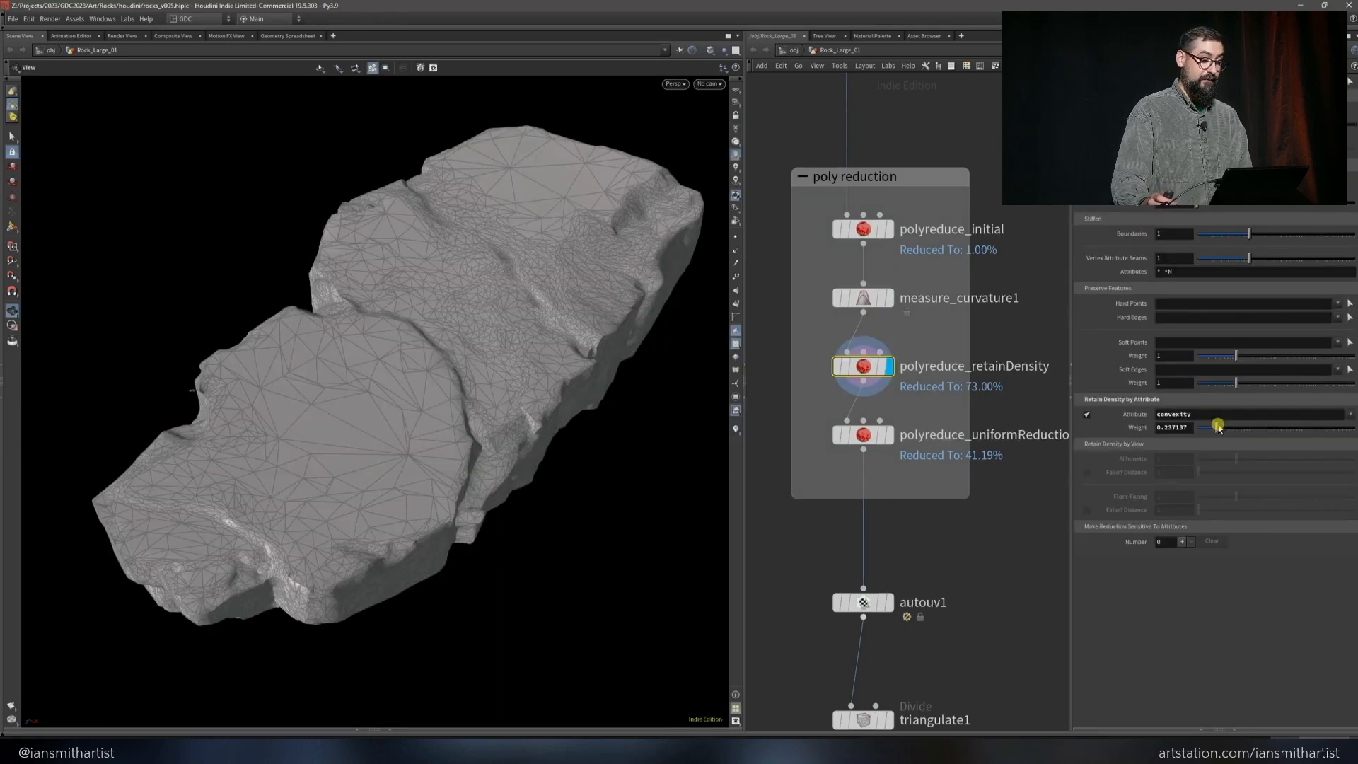
pyautogui.moveTo(1218, 426)
pyautogui.mouseDown()
pyautogui.moveTo(1329, 430)
pyautogui.moveTo(1222, 428)
pyautogui.mouseUp()
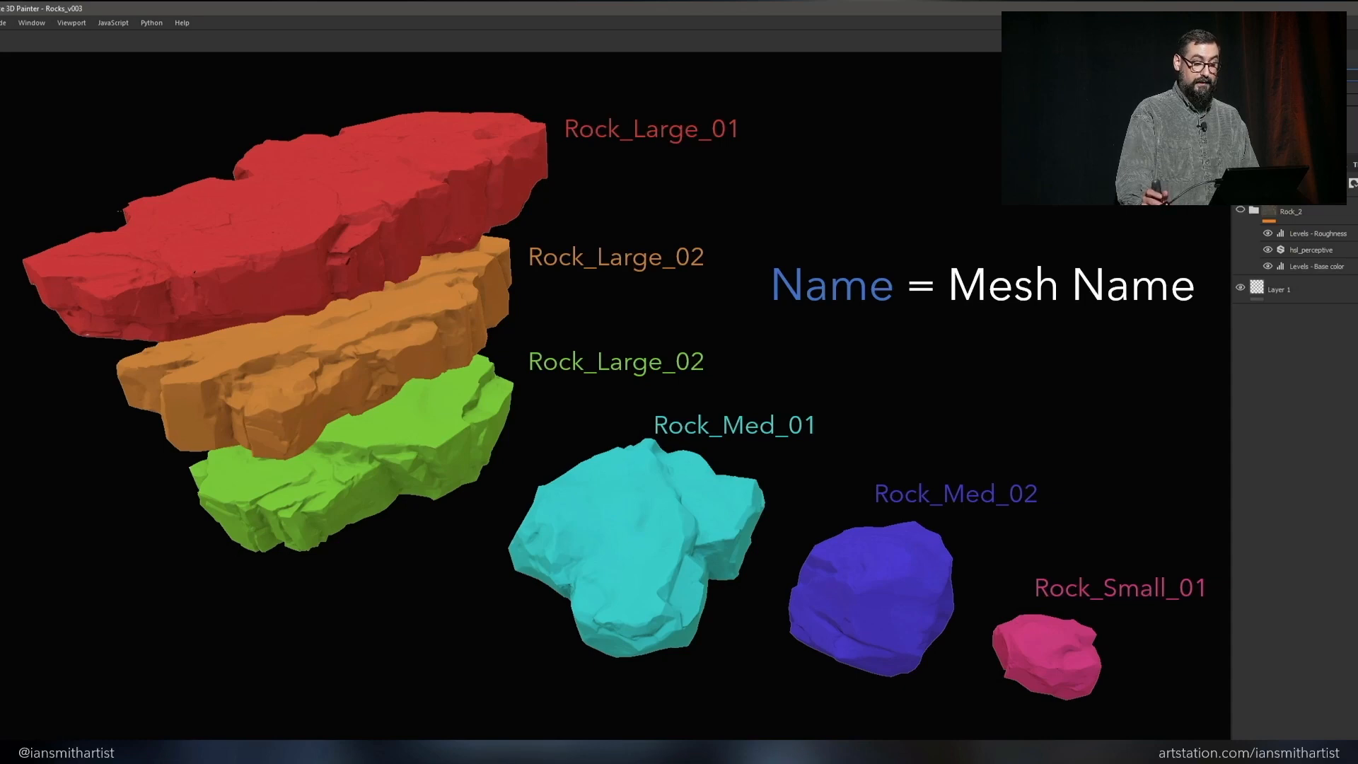
pyautogui.press('pagedown')
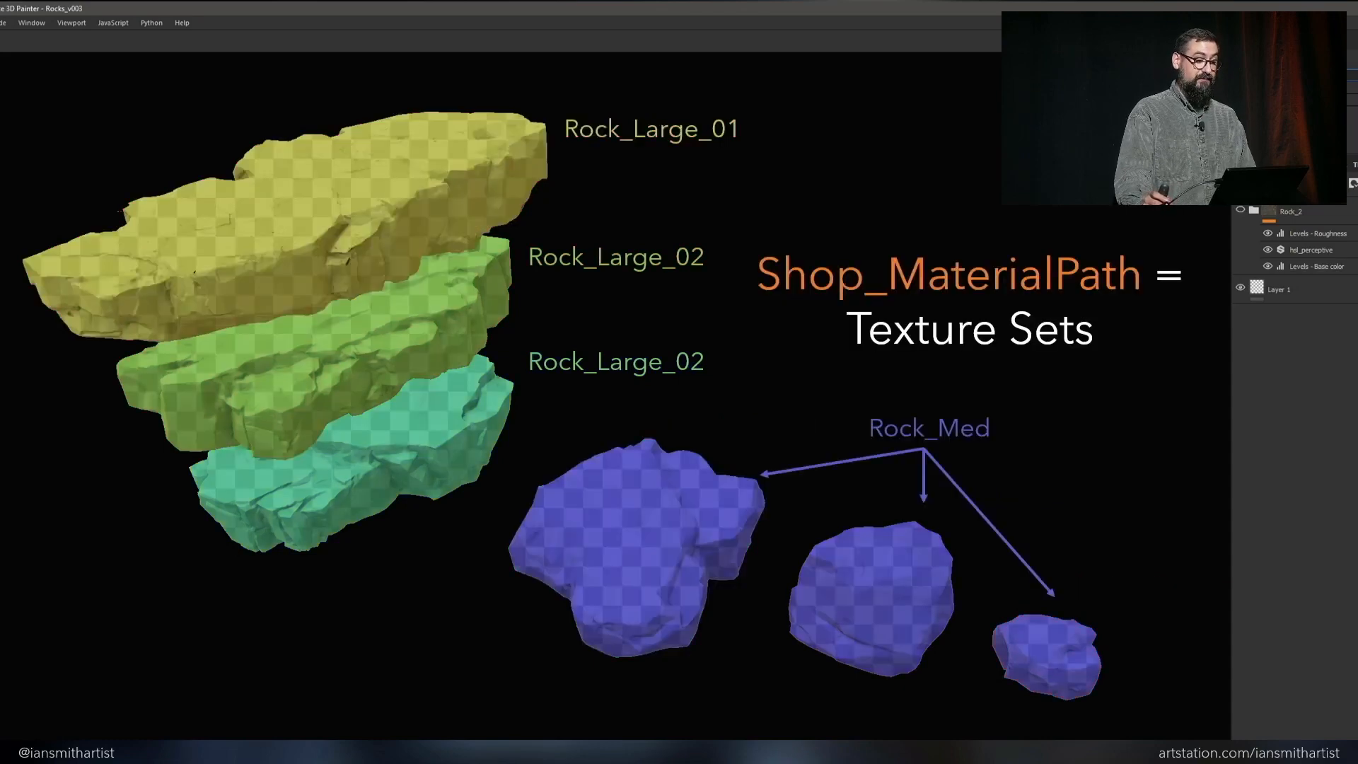
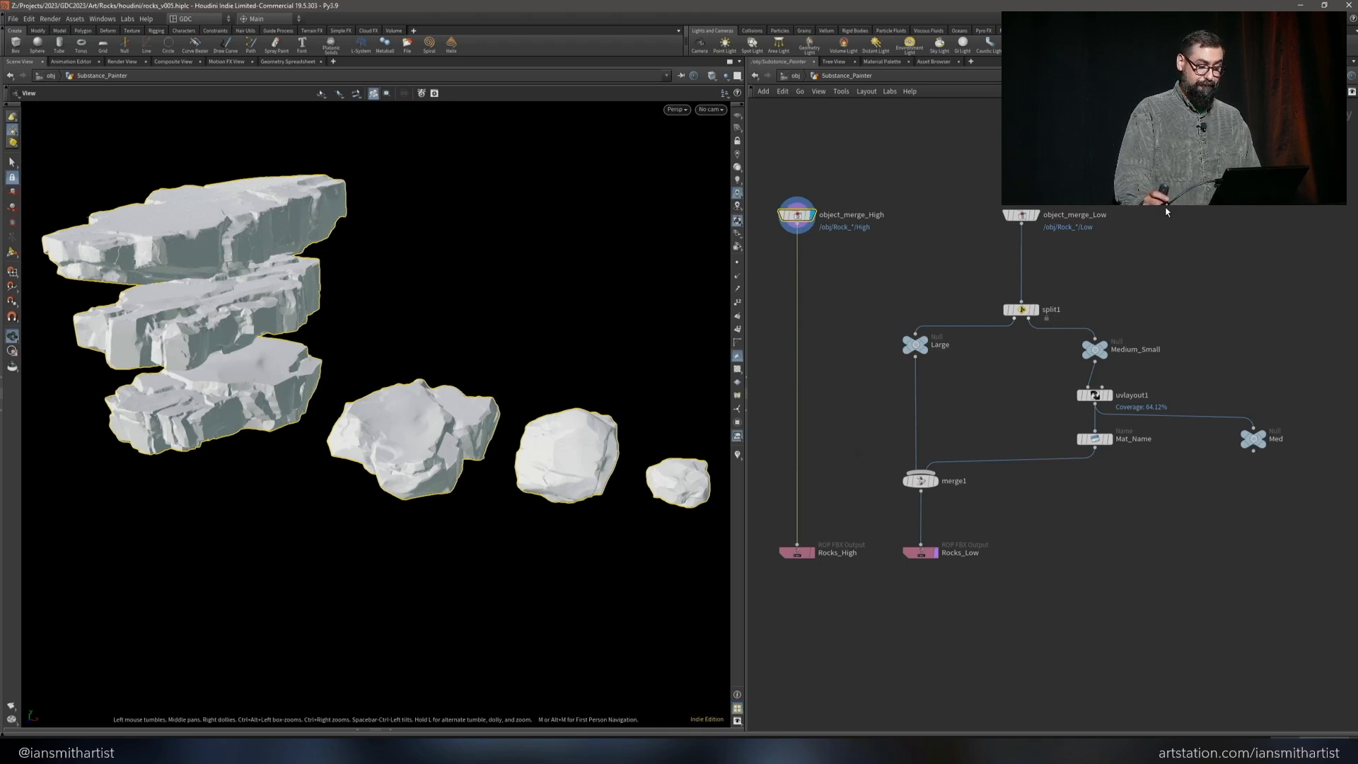
# In the Substance_Painter network, check the Medium_Small rocks with the UV checker and inspect uvlayout1's packed UVs in the UV view
pyautogui.press('p')
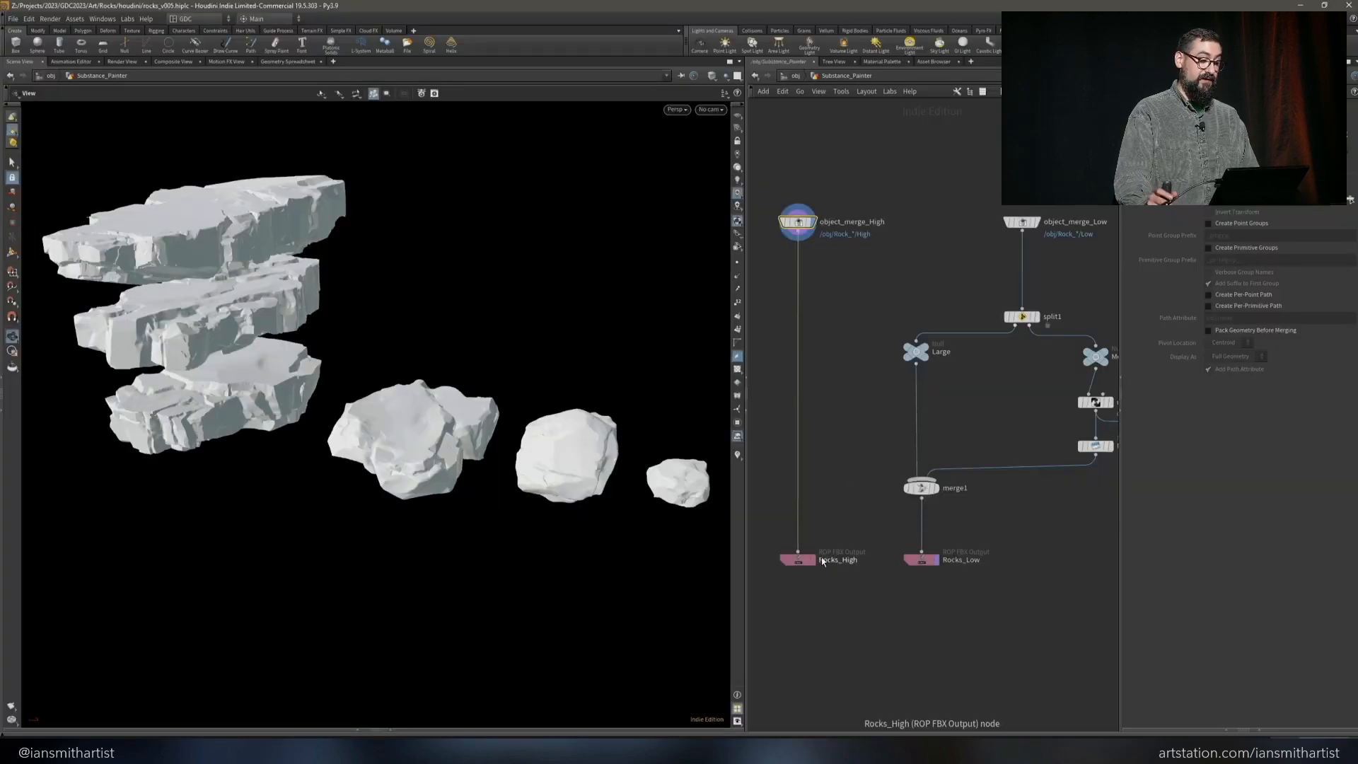
pyautogui.moveTo(842, 512); pyautogui.dragTo(760, 602)
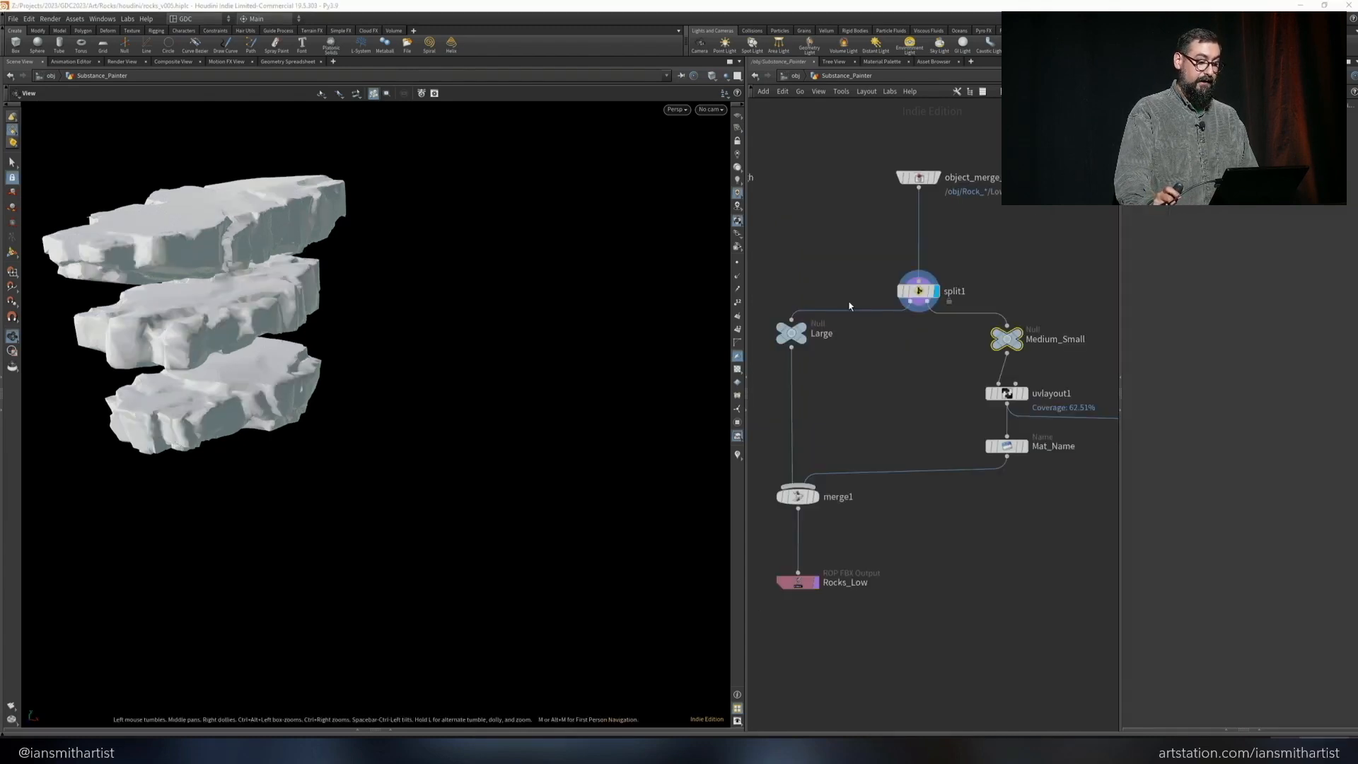
pyautogui.click(1017, 338)
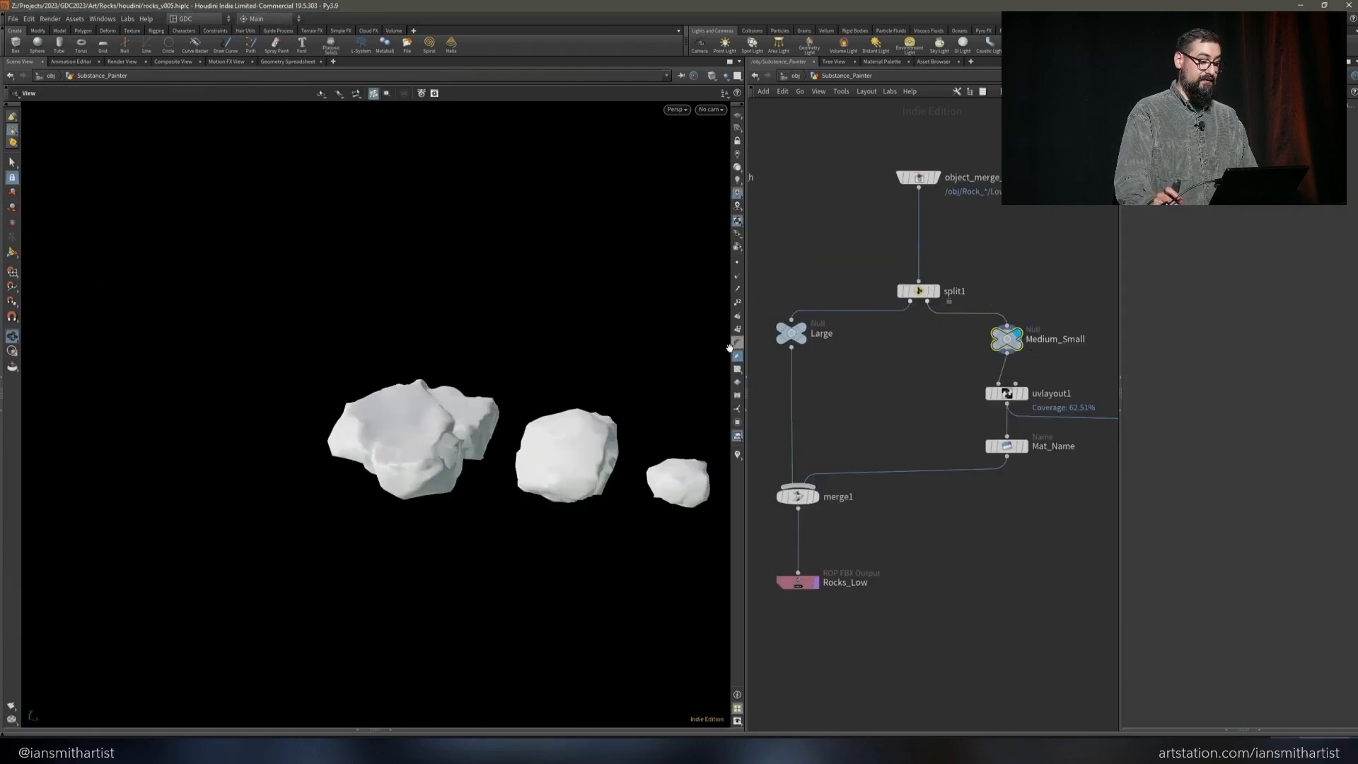
pyautogui.click(738, 369)
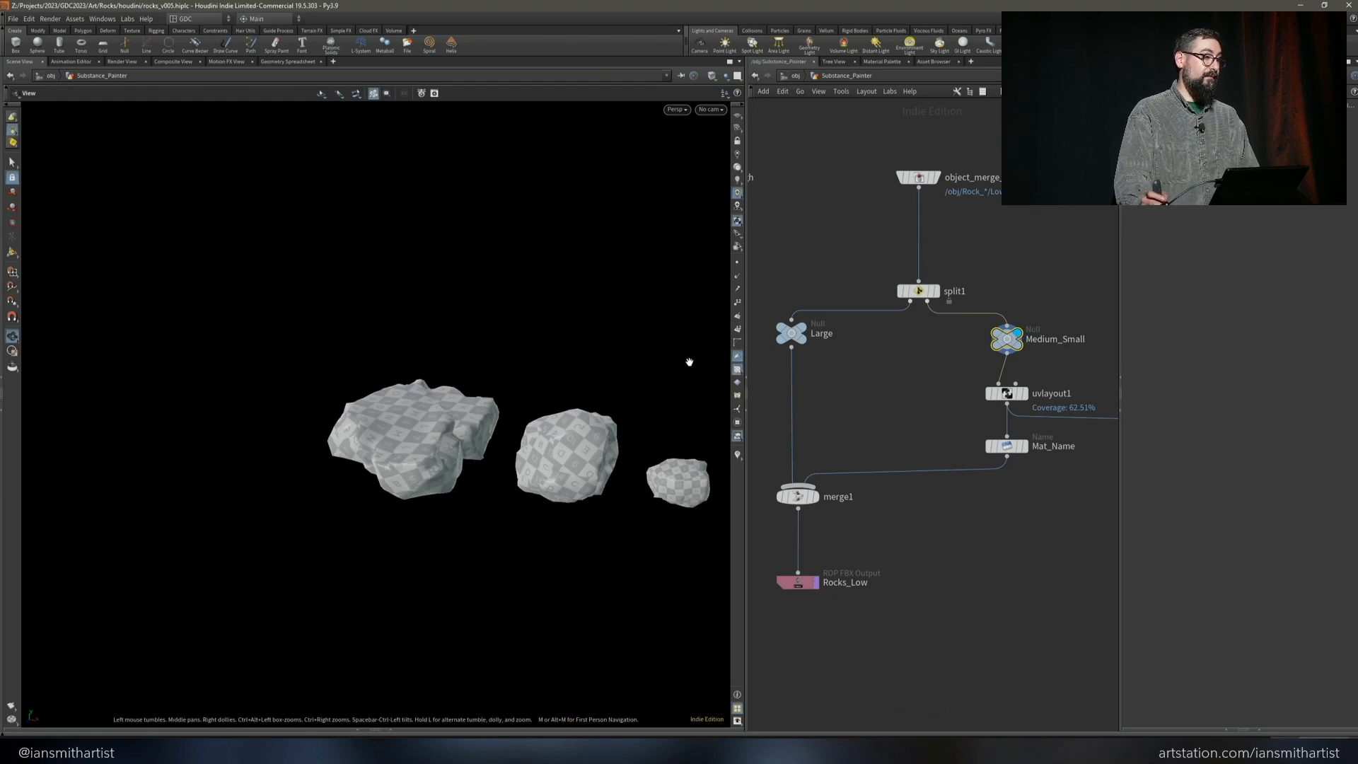
pyautogui.hotkey('space', '5')
pyautogui.click(1003, 393)
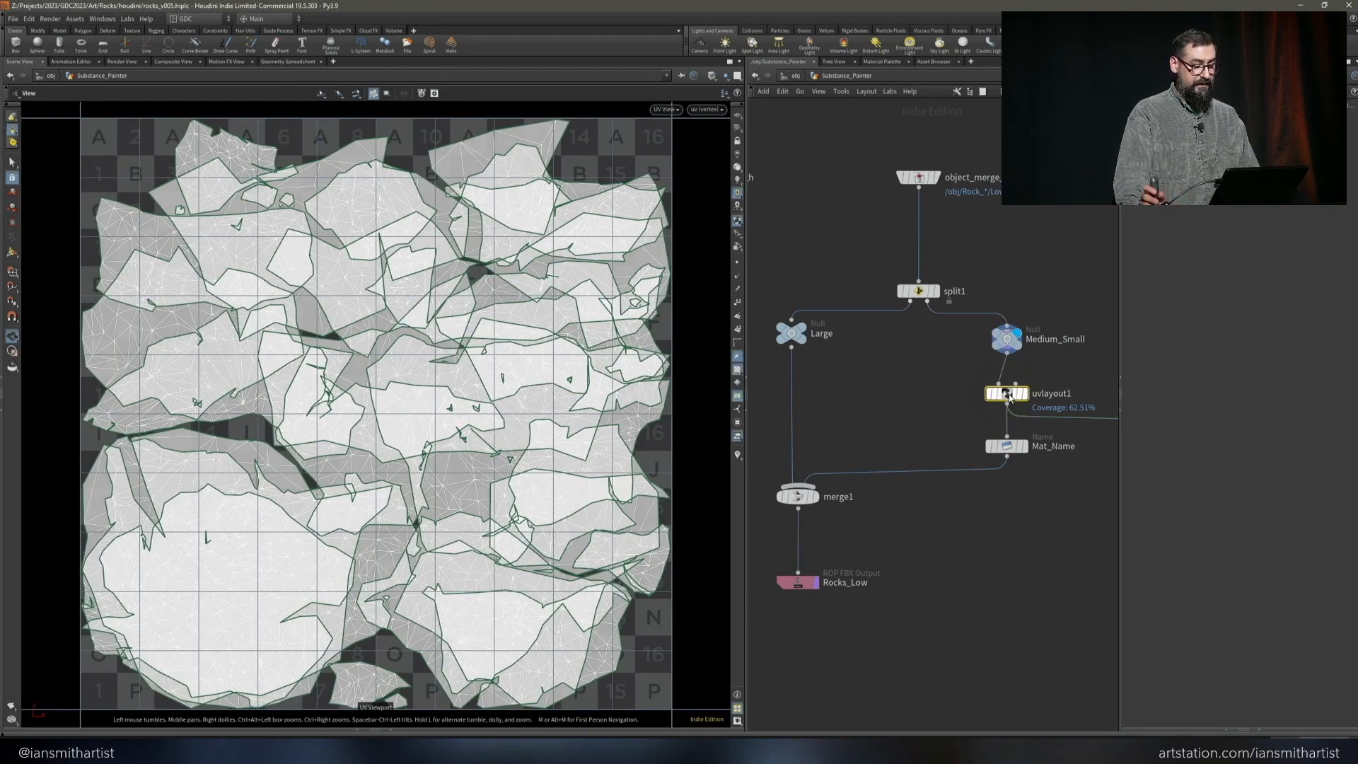
pyautogui.click(1027, 397)
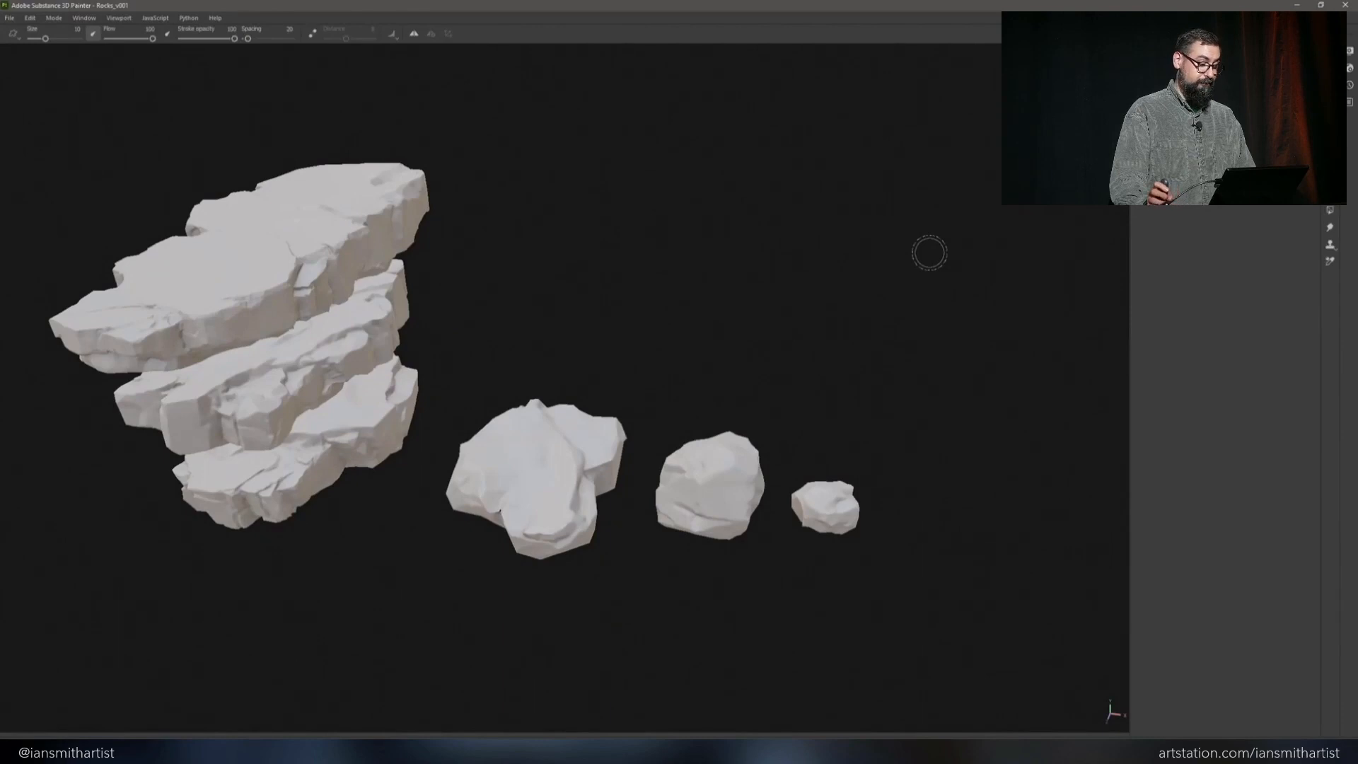
# Switch to Substance 3D Painter and apply the dark rock material to the Rock_Large_01 layer stack above Layer 1
pyautogui.moveTo(761, 251)
pyautogui.keyDown('alt'); pyautogui.mouseDown()
pyautogui.moveTo(754, 291)
pyautogui.moveTo(629, 272)
pyautogui.moveTo(829, 304)
pyautogui.mouseUp(); pyautogui.keyUp('alt')
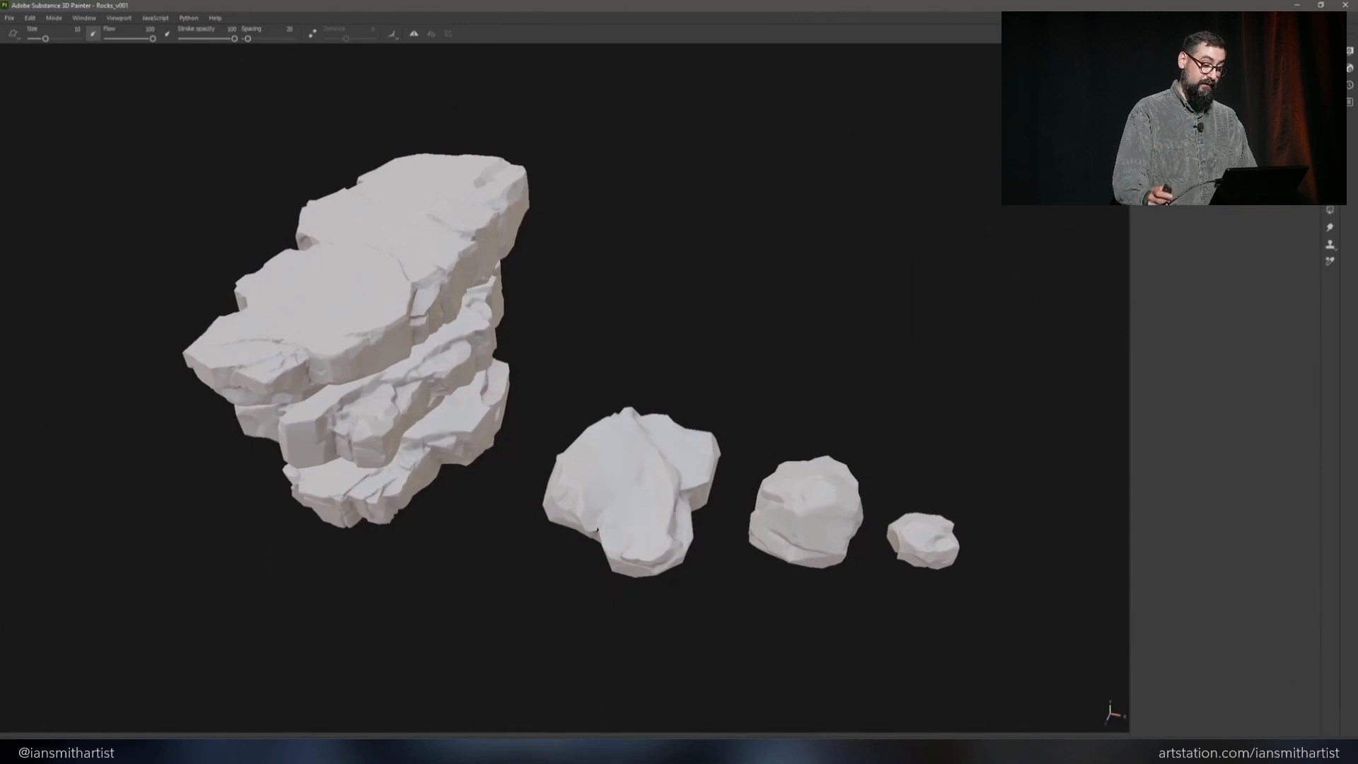
pyautogui.moveTo(1357, 274); pyautogui.dragTo(1174, 189)
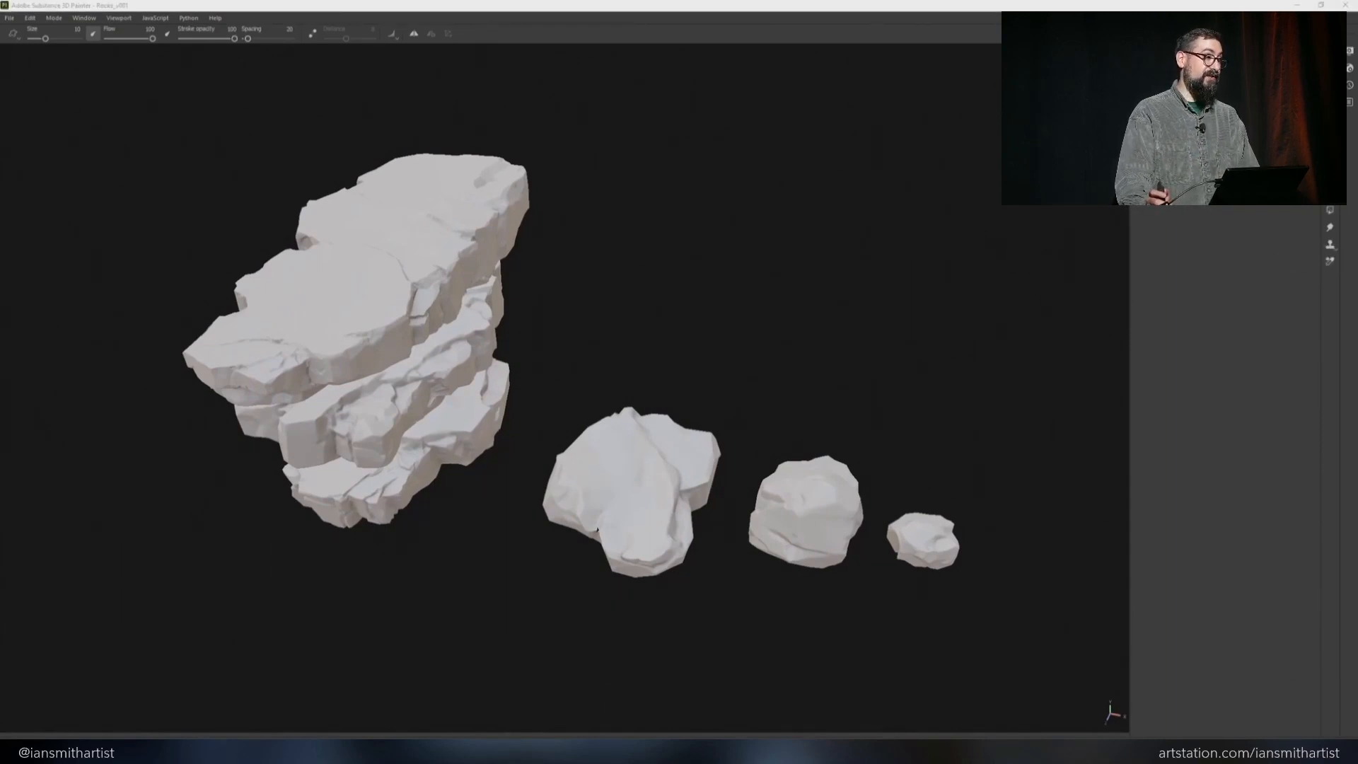
pyautogui.moveTo(1174, 190); pyautogui.dragTo(1181, 204)
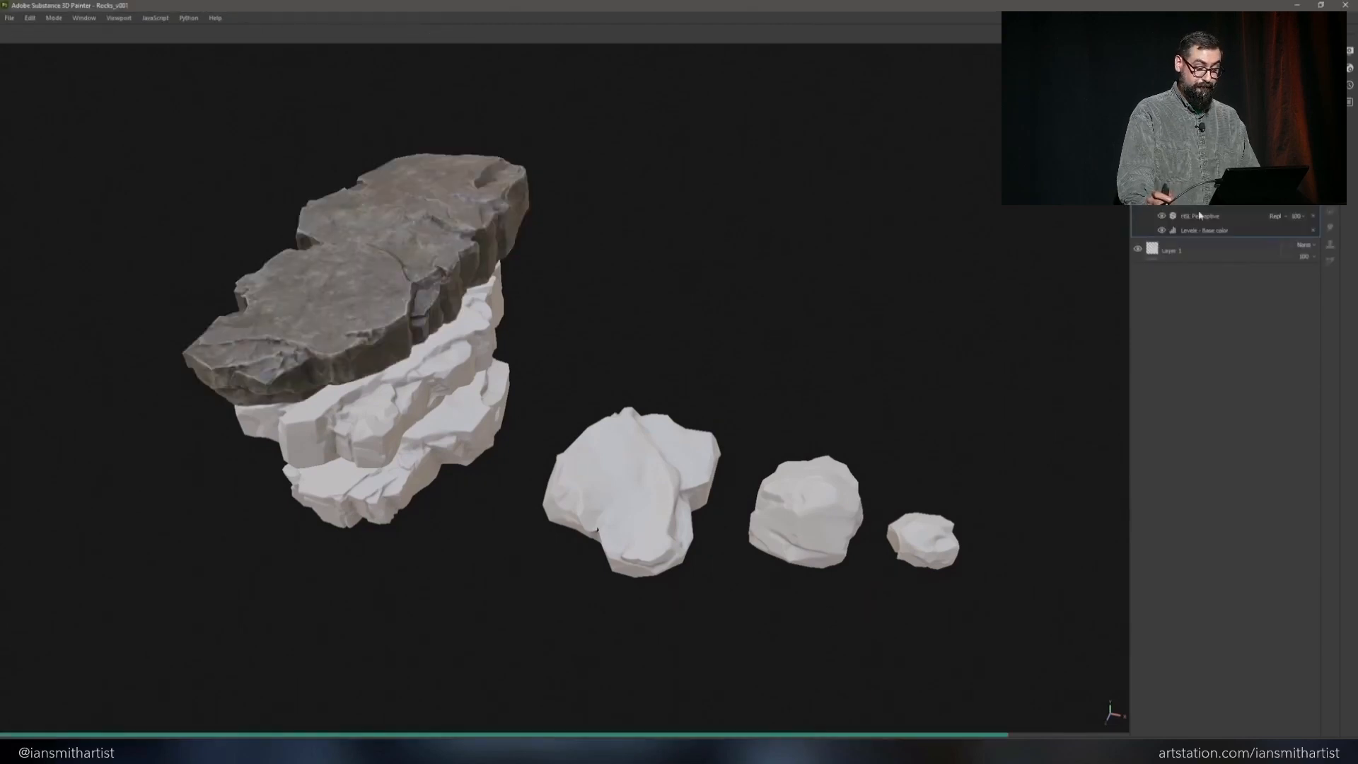
# Instantiate the rock material layer across the Rock_Large_02, Rock_Large_03 and Rock_Med texture sets and inspect the textured rocks
pyautogui.rightClick(1206, 179)
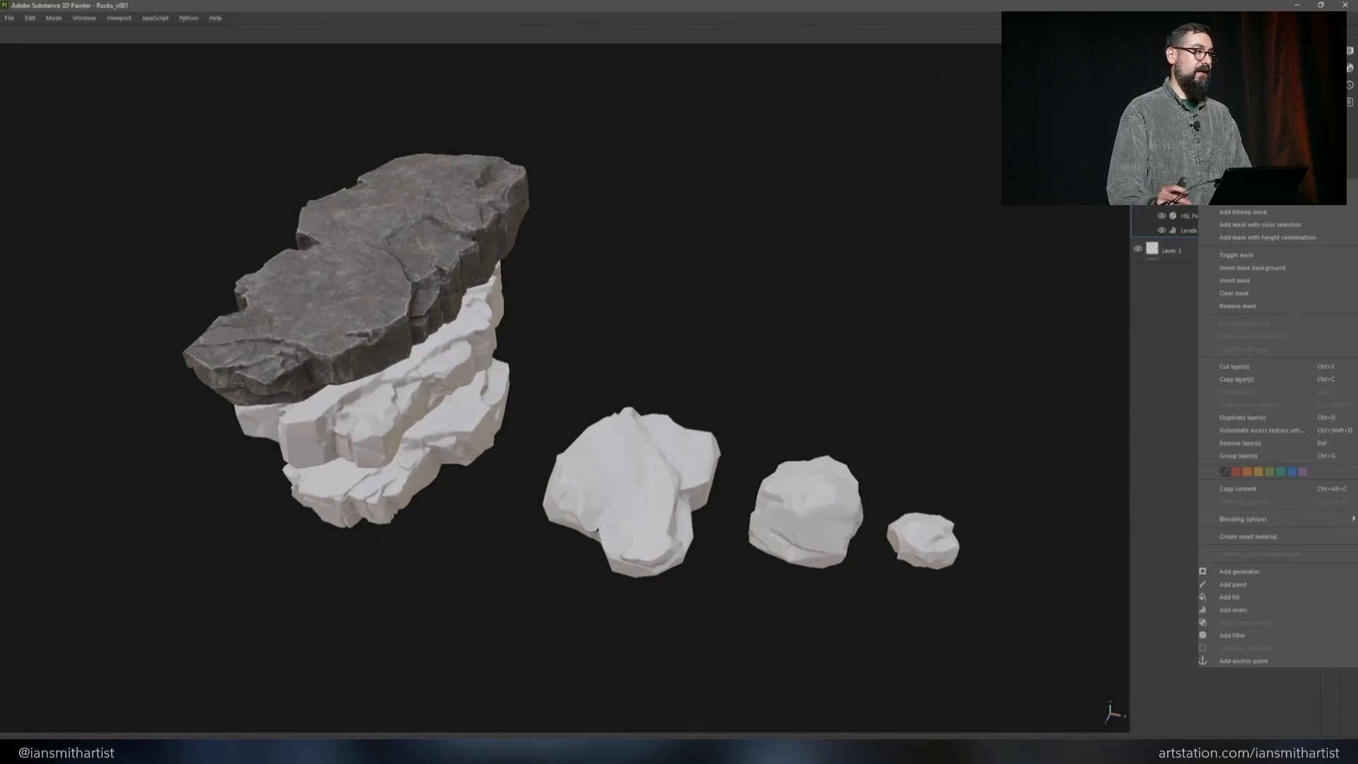
pyautogui.click(1266, 431)
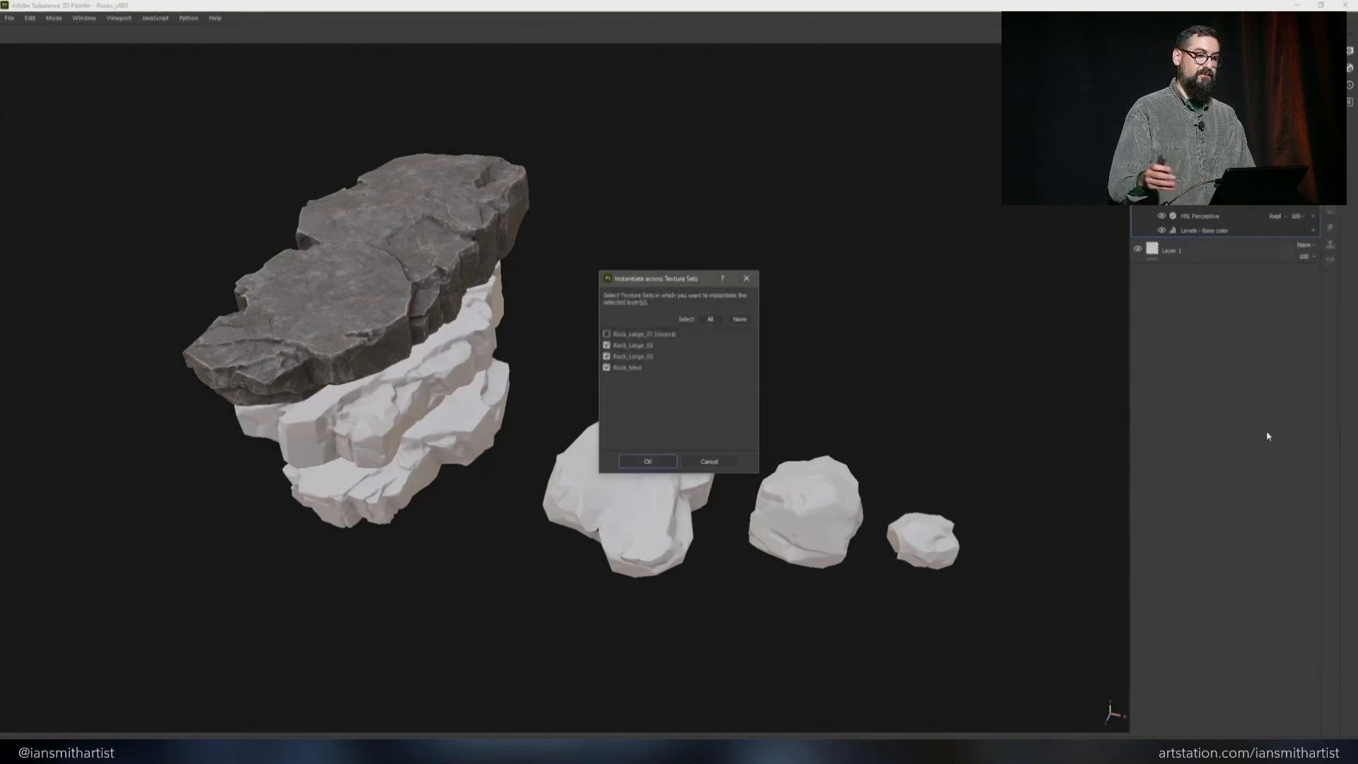
pyautogui.click(647, 462)
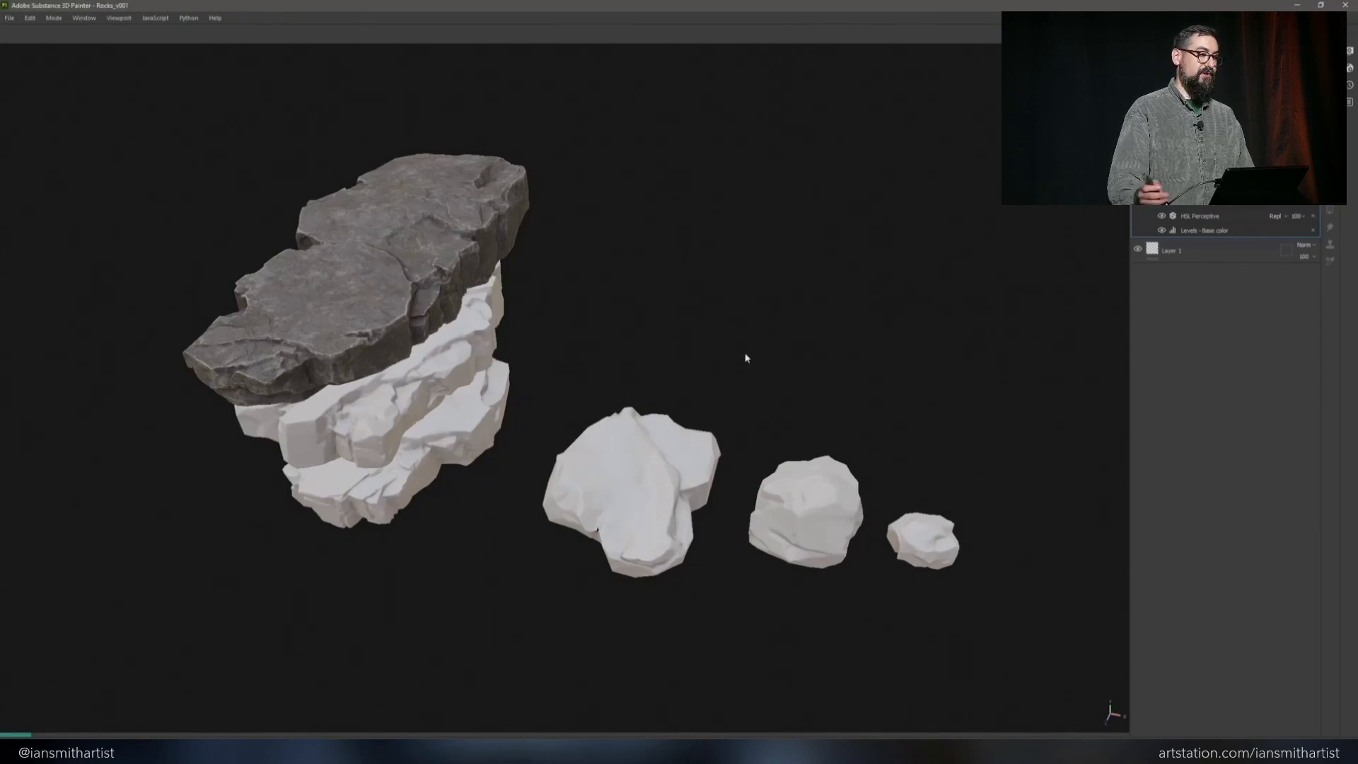
pyautogui.keyDown('alt'); pyautogui.moveTo(745, 357); pyautogui.dragTo(586, 304); pyautogui.keyUp('alt')
pyautogui.keyDown('alt'); pyautogui.moveTo(586, 304); pyautogui.dragTo(591, 357, button='right'); pyautogui.keyUp('alt')
pyautogui.keyDown('alt'); pyautogui.moveTo(591, 358); pyautogui.dragTo(572, 274); pyautogui.keyUp('alt')
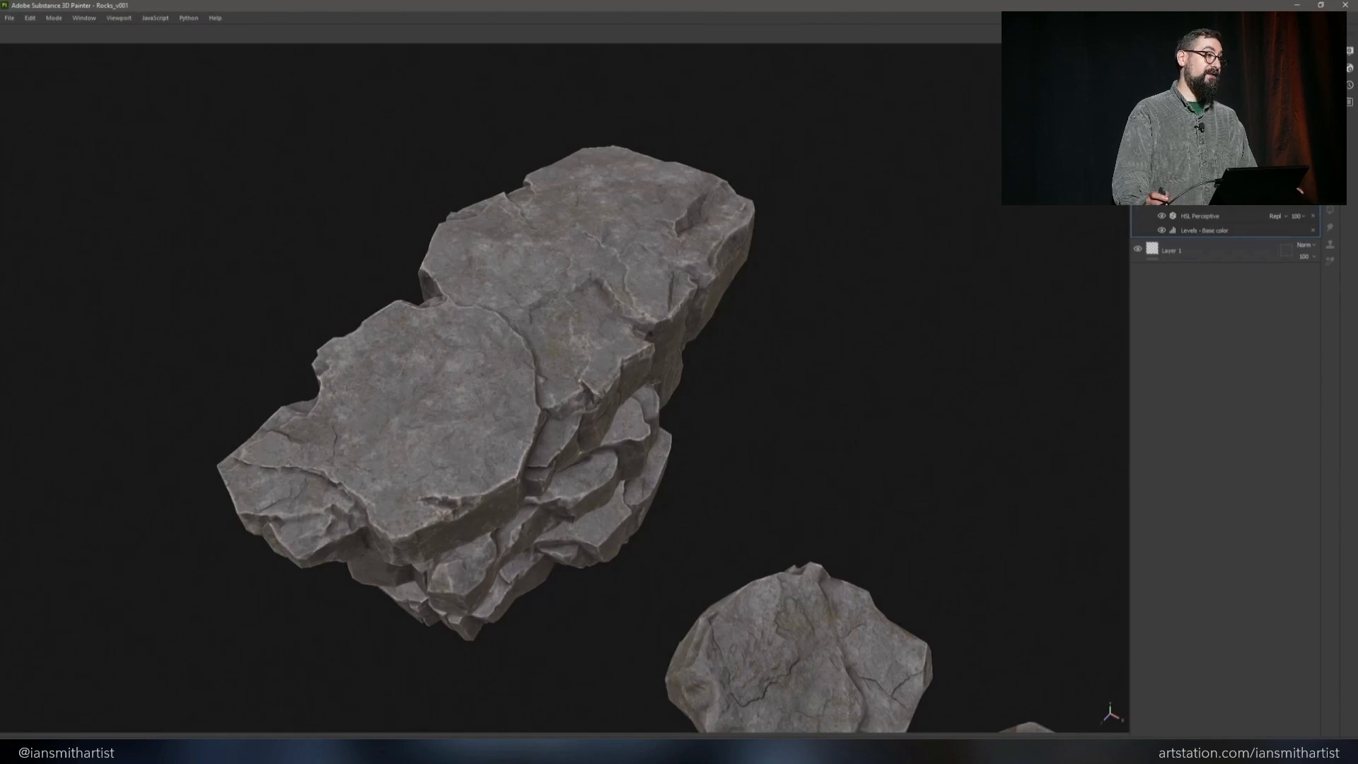
pyautogui.keyDown('alt'); pyautogui.moveTo(608, 295); pyautogui.dragTo(572, 273, button='middle'); pyautogui.keyUp('alt')
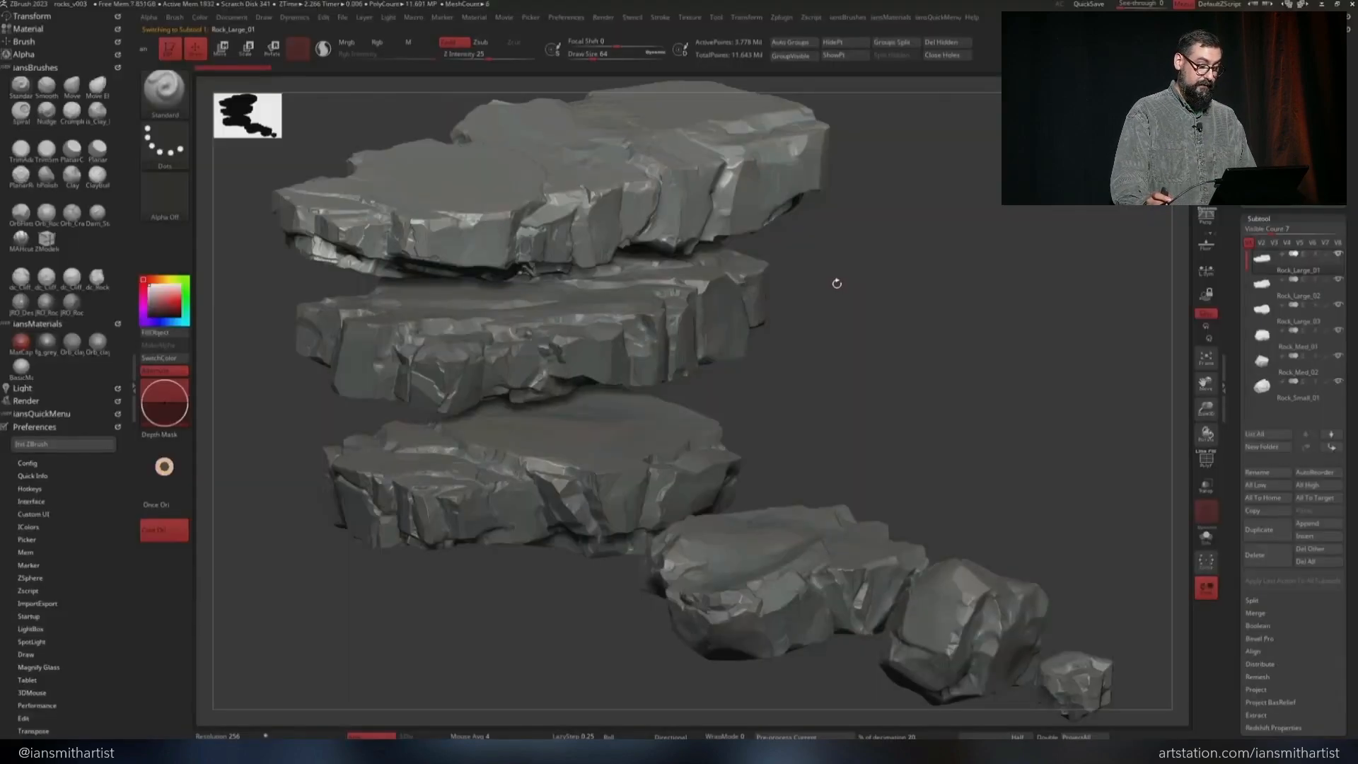
pyautogui.moveTo(837, 282)
pyautogui.keyDown('alt'); pyautogui.mouseDown()
pyautogui.moveTo(898, 286)
pyautogui.moveTo(949, 405)
pyautogui.moveTo(1034, 429)
pyautogui.mouseUp(); pyautogui.keyUp('alt')
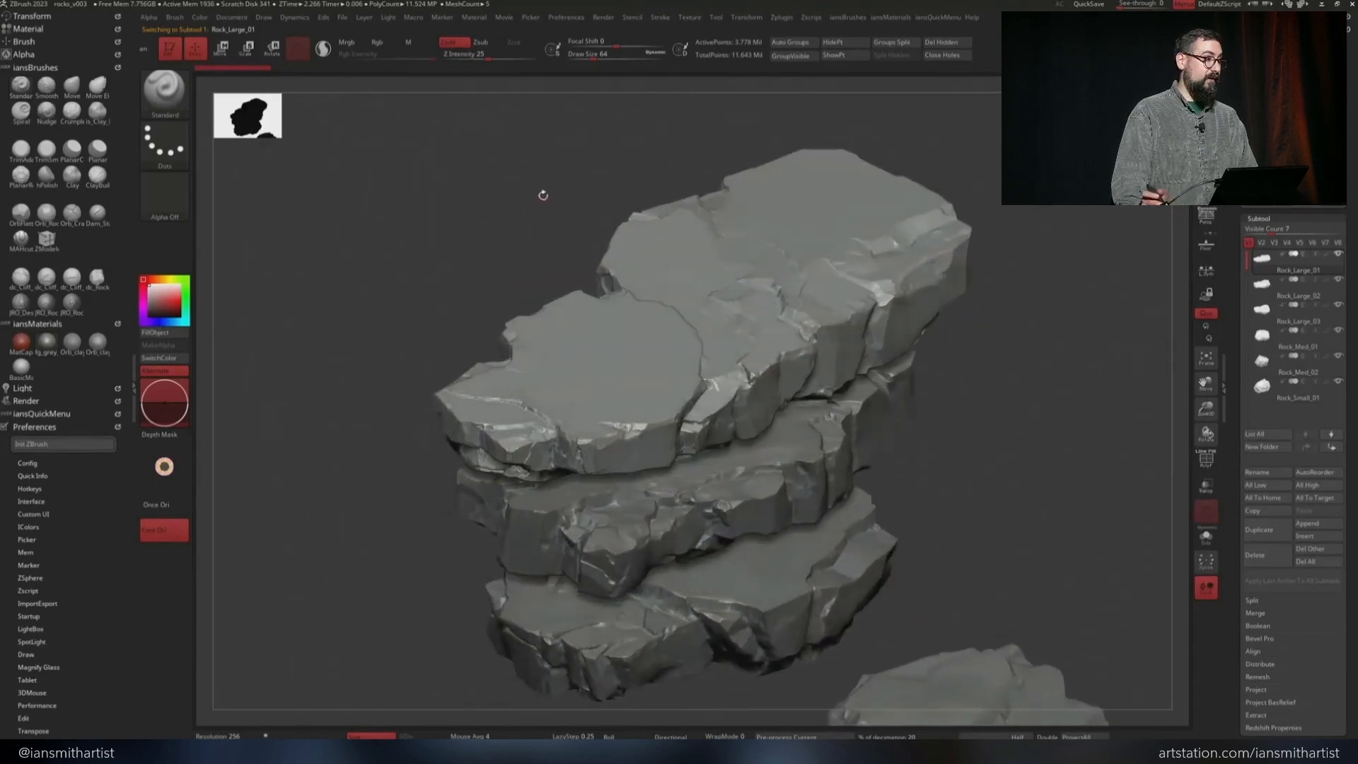
# Switch to ZBrush and load a rock surface brush with a DragRect stroke from the brush library for Rock_Large_01
pyautogui.moveTo(542, 194); pyautogui.dragTo(551, 238)
pyautogui.keyDown('ctrl'); pyautogui.moveTo(614, 314); pyautogui.dragTo(620, 400, button='right'); pyautogui.keyUp('ctrl')
pyautogui.press(',')
pyautogui.click(405, 196)
pyautogui.doubleClick(405, 196)
# Stamp rock cracks and surface noise across the top faces of Rock_Large_01 with the DragRect brush
pyautogui.moveTo(552, 335); pyautogui.dragTo(679, 345)
pyautogui.moveTo(682, 342); pyautogui.dragTo(754, 355, button='right')
pyautogui.moveTo(799, 162); pyautogui.dragTo(809, 92)
pyautogui.keyDown('ctrl'); pyautogui.moveTo(792, 339); pyautogui.dragTo(785, 265, button='right'); pyautogui.keyUp('ctrl')
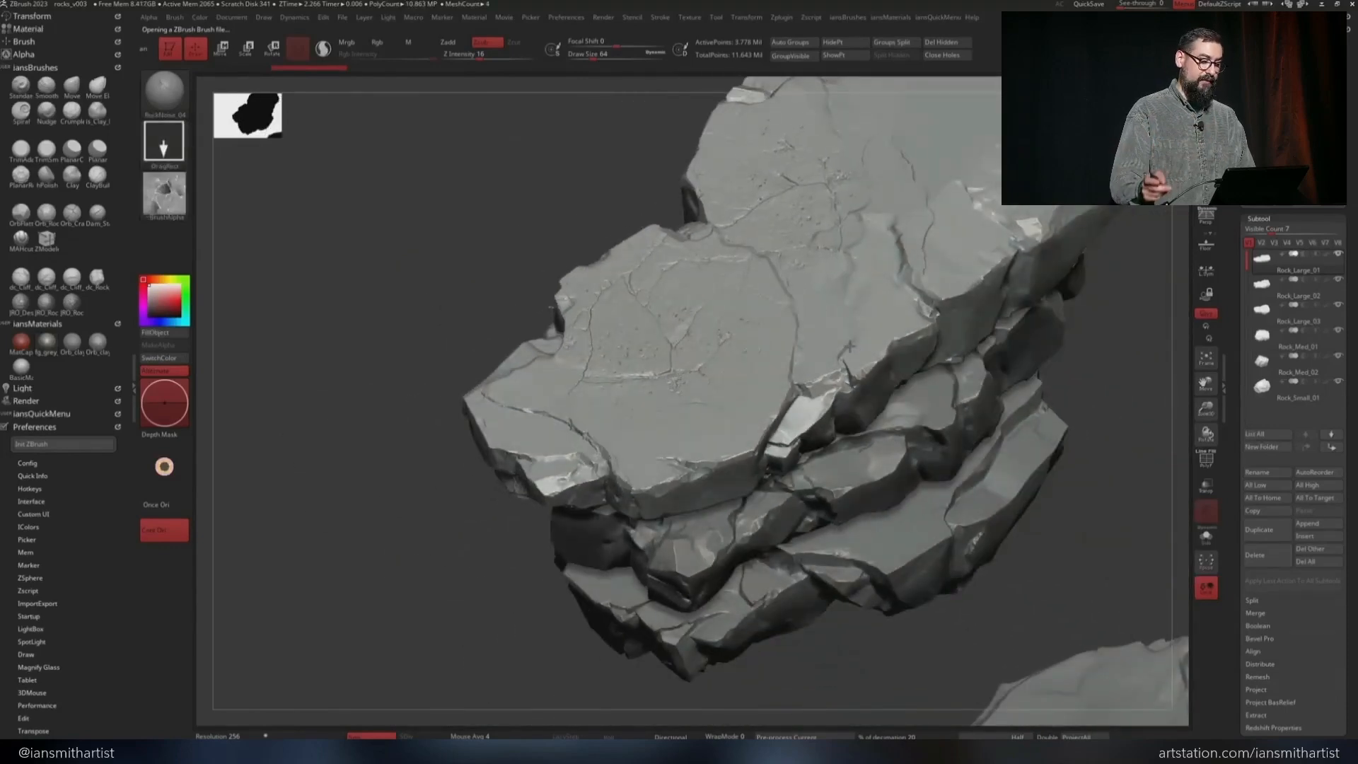
pyautogui.keyDown('alt'); pyautogui.moveTo(776, 372); pyautogui.dragTo(722, 395, button='right'); pyautogui.keyUp('alt')
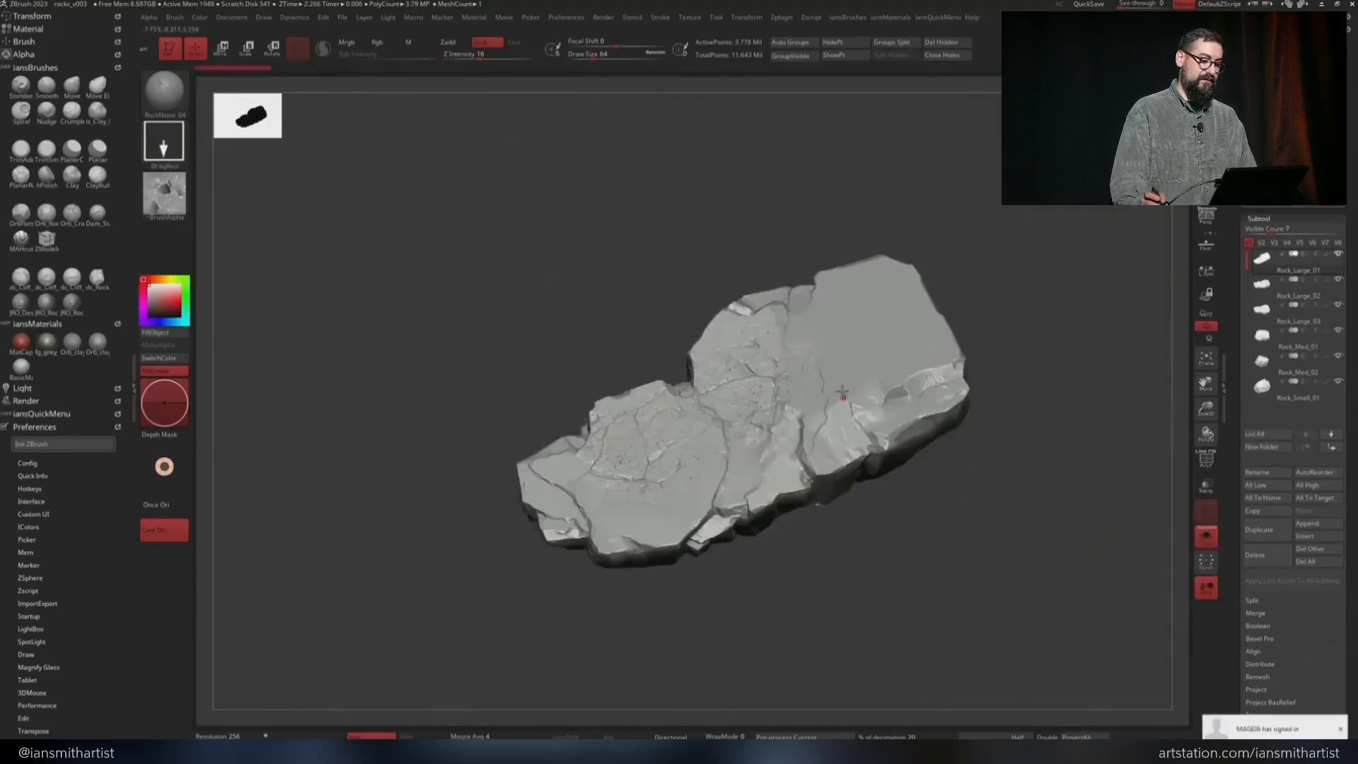
pyautogui.moveTo(854, 400); pyautogui.dragTo(892, 433)
pyautogui.moveTo(876, 352); pyautogui.dragTo(935, 304)
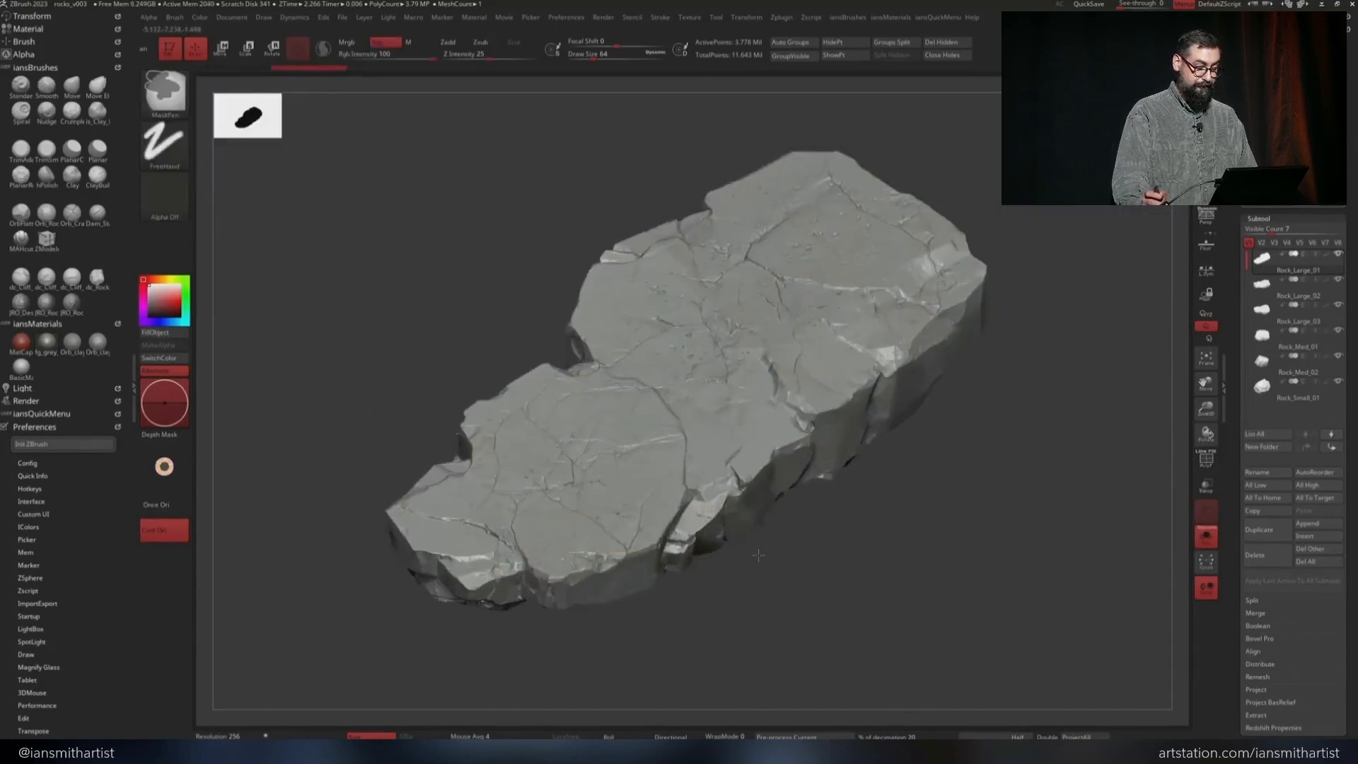
pyautogui.moveTo(757, 555); pyautogui.dragTo(794, 539, button='right')
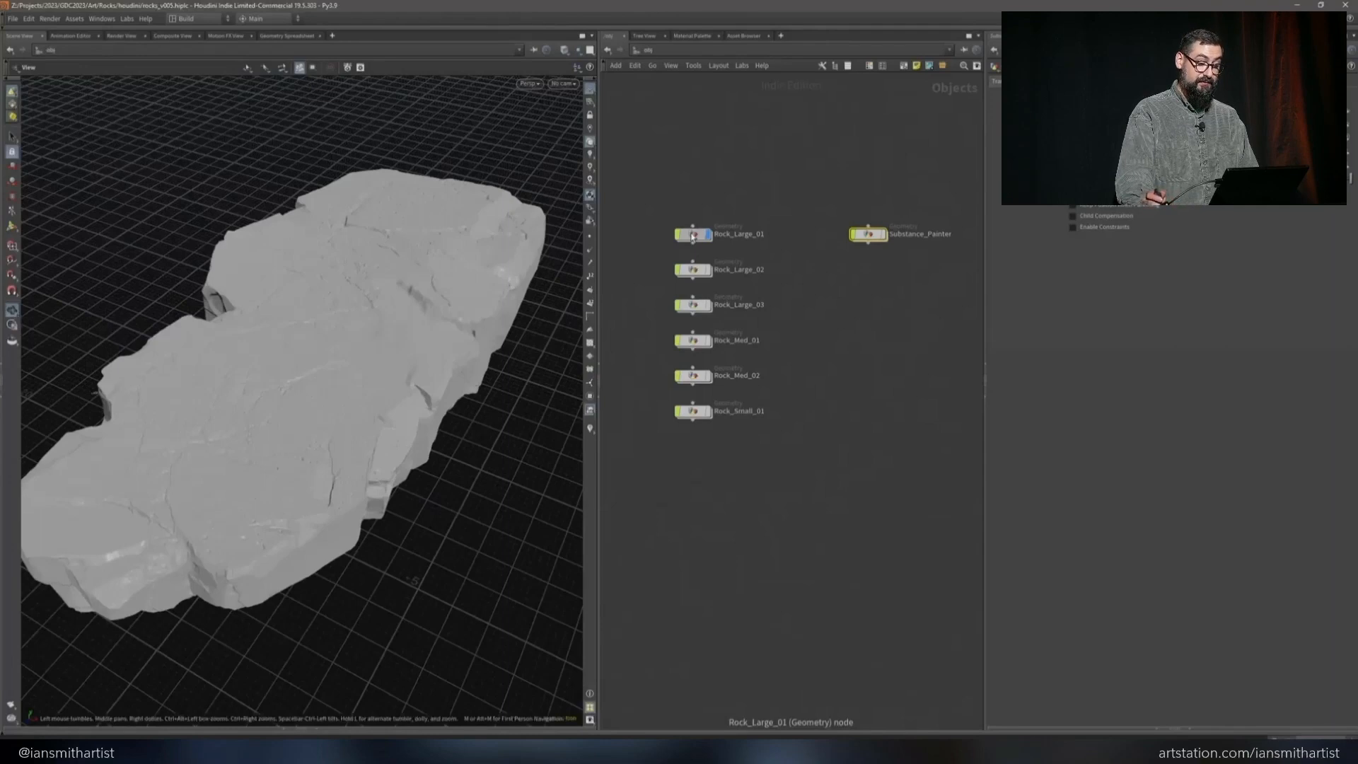
# Switch to Houdini and check the GOZ_In import node inside the Rock_Large_01 network
pyautogui.doubleClick(693, 235)
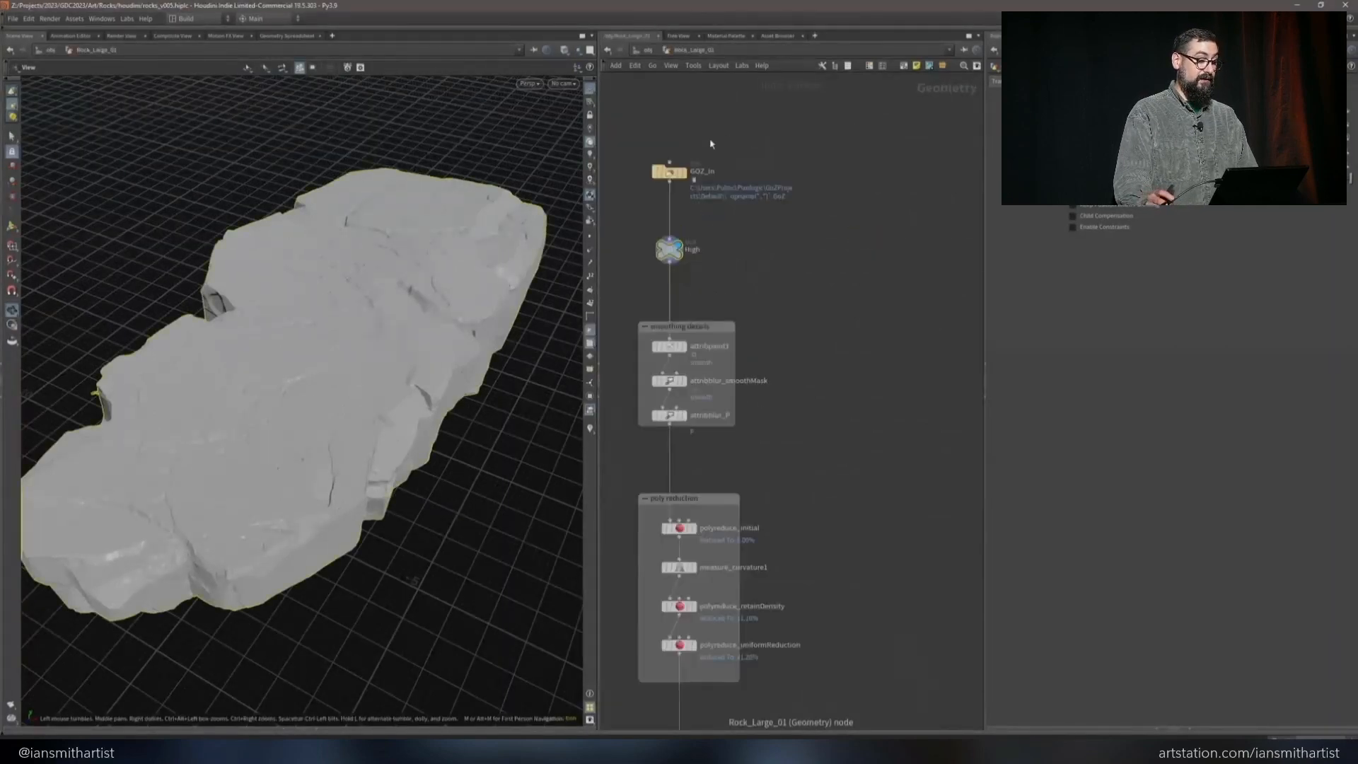
pyautogui.click(672, 173)
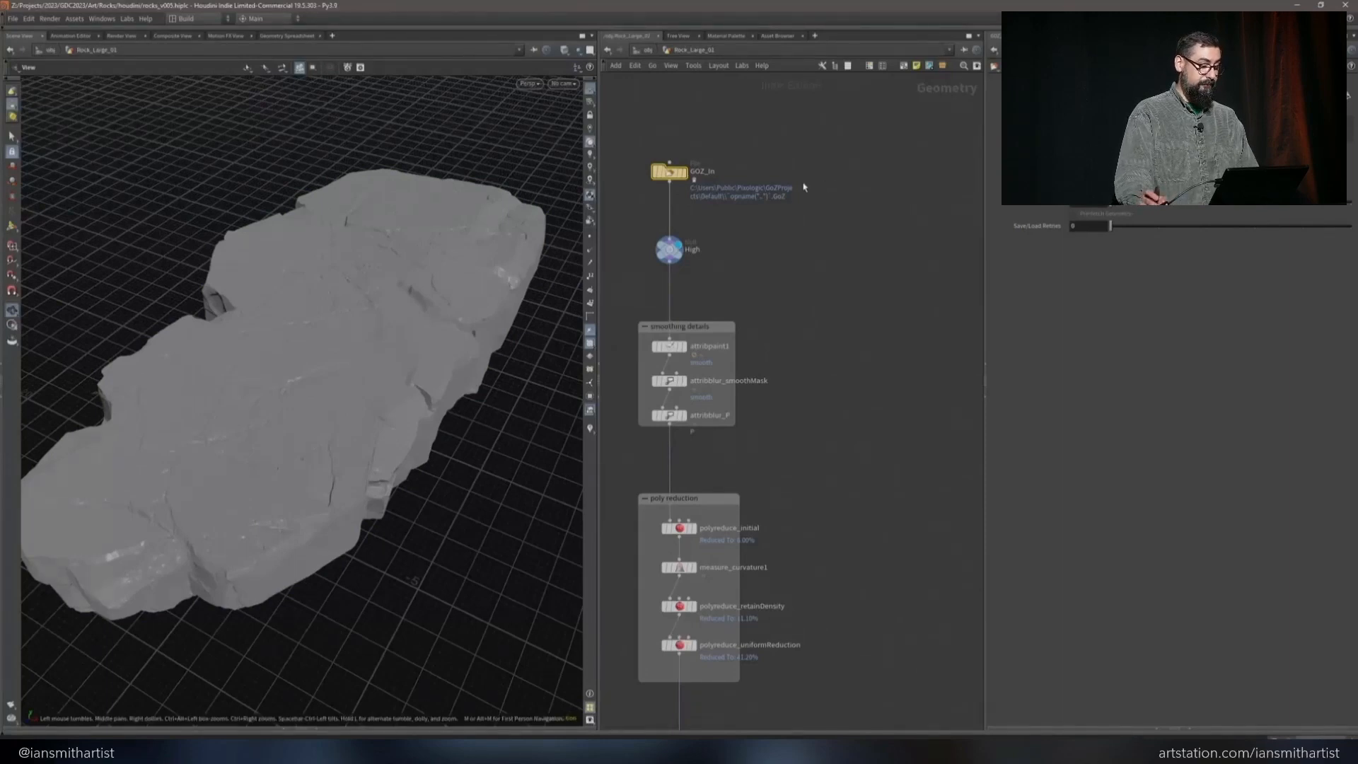
pyautogui.press('u')
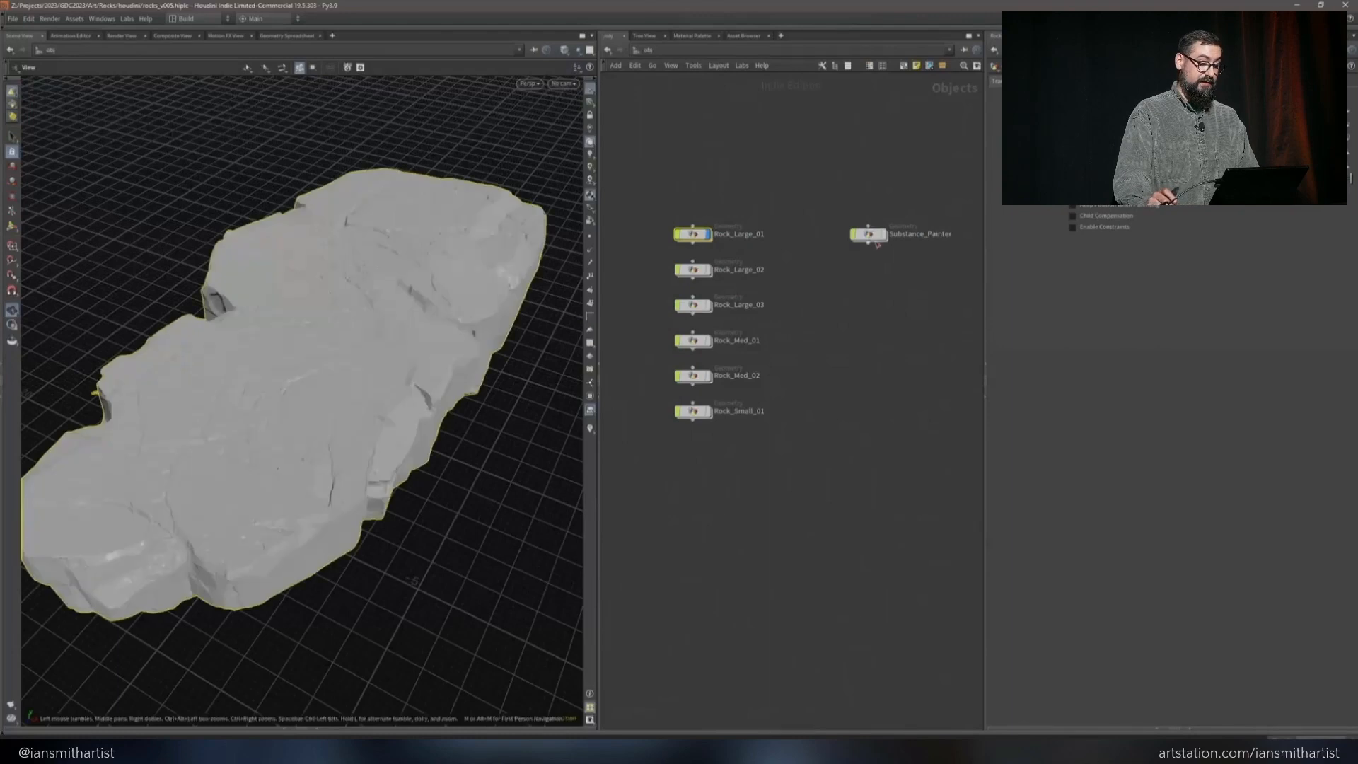
# Open the Substance_Painter network and select the Rocks_High and Rocks_Low FBX output nodes together for export
pyautogui.click(867, 236)
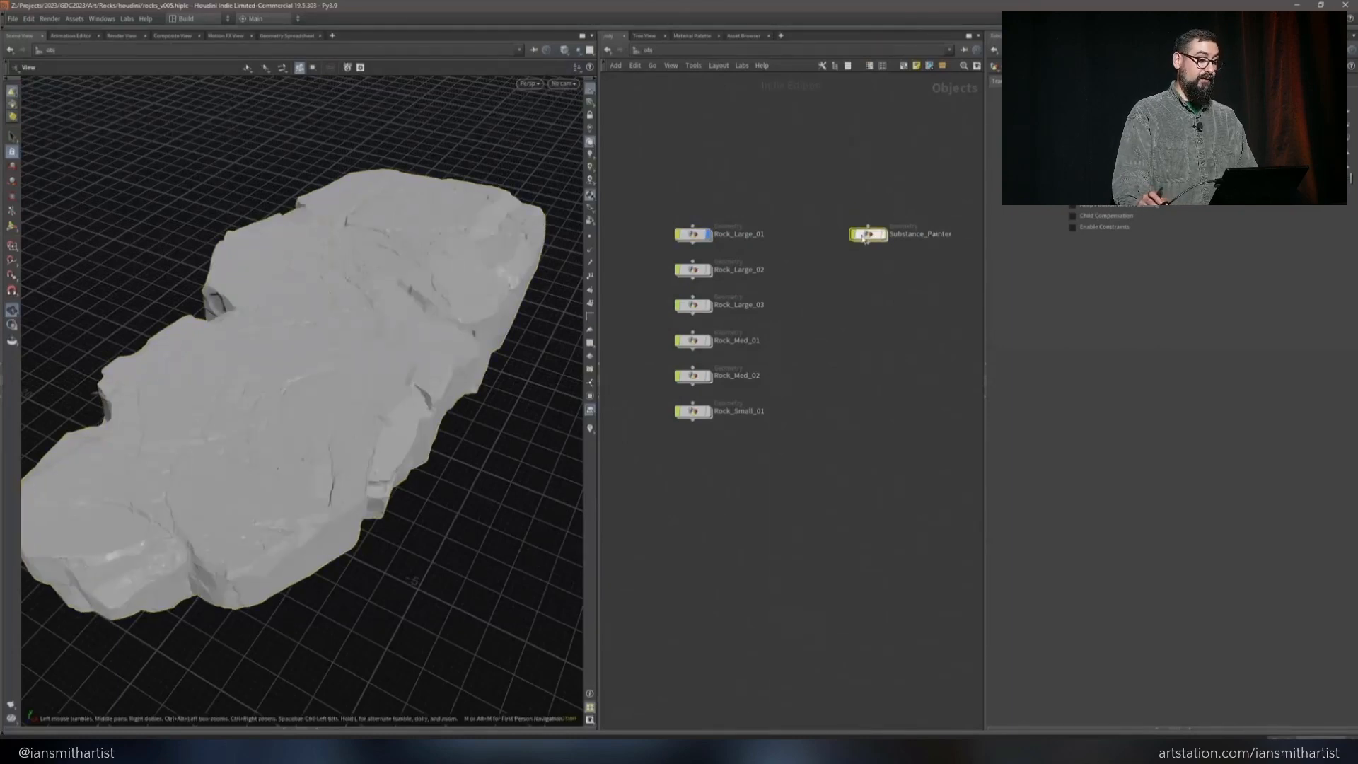
pyautogui.doubleClick(864, 235)
pyautogui.moveTo(838, 430); pyautogui.dragTo(615, 498)
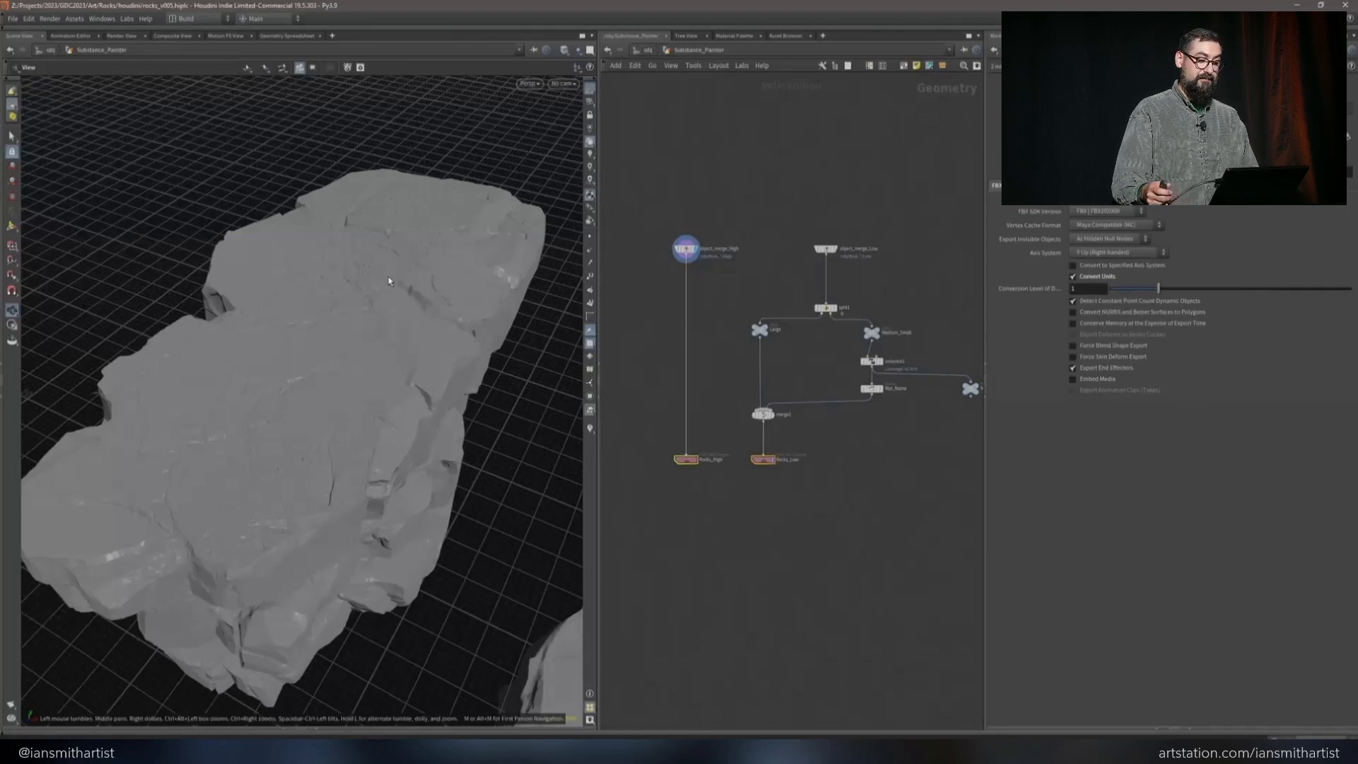
# Switch to Substance 3D Painter and reimport the project's rock mesh
pyautogui.hotkey('alt', 'Tab')
pyautogui.click(30, 17)
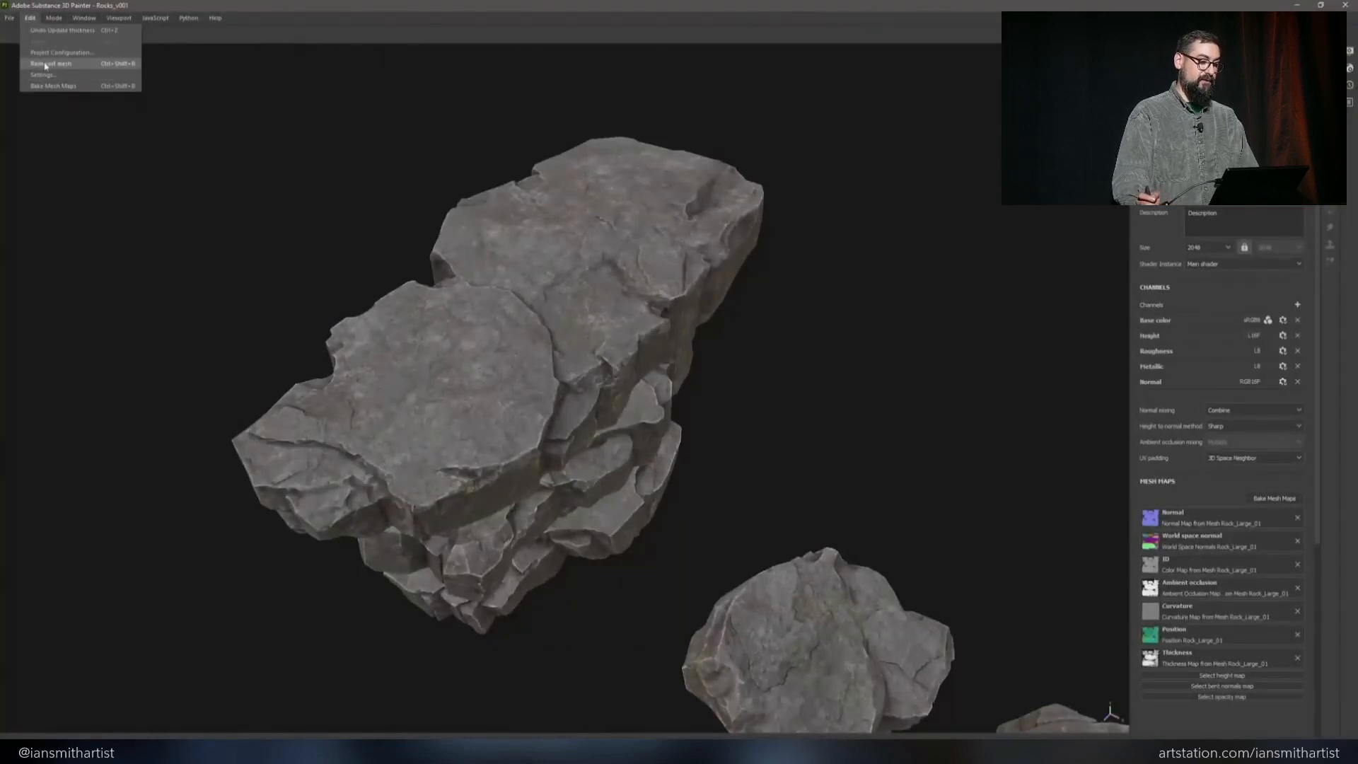
pyautogui.click(45, 63)
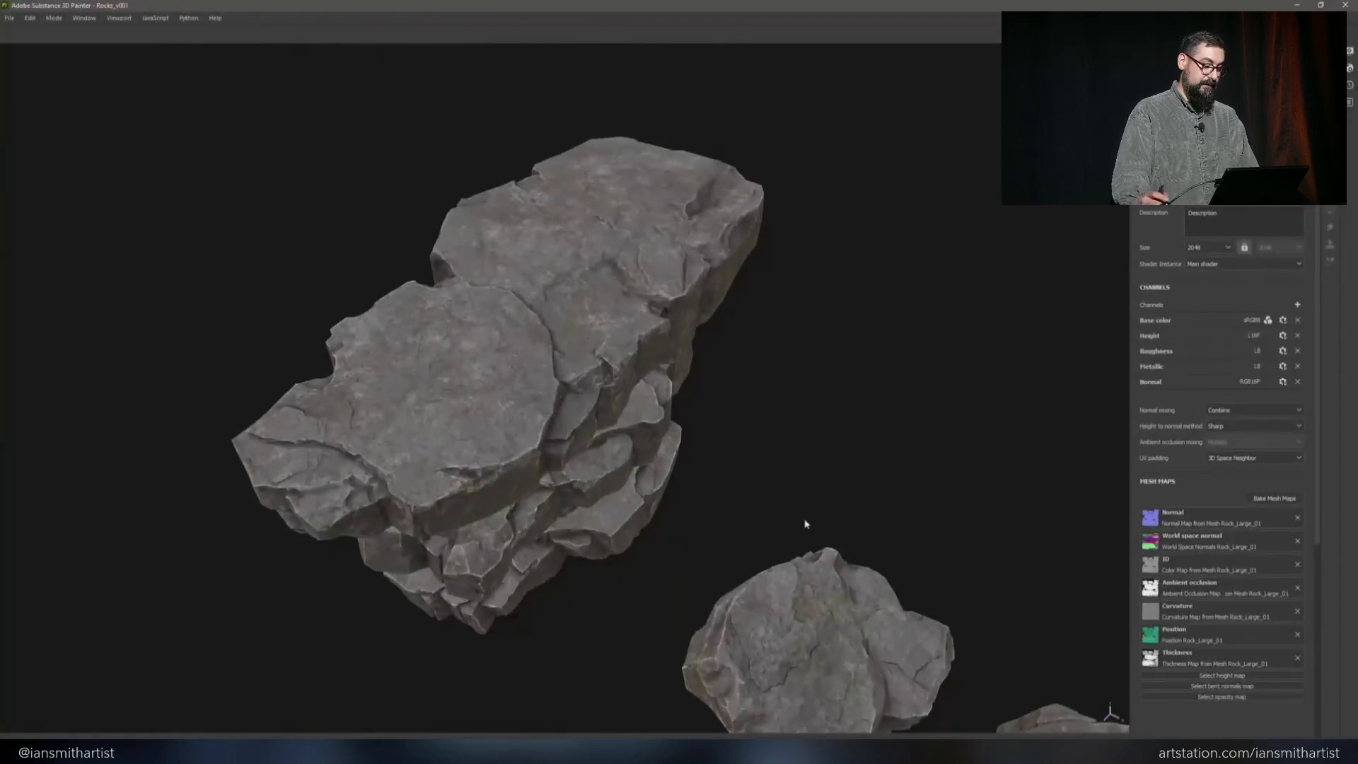
# Bake the selected mesh maps, from Normal through Thickness, for the Rock_Large_01 texture set only
pyautogui.click(1290, 497)
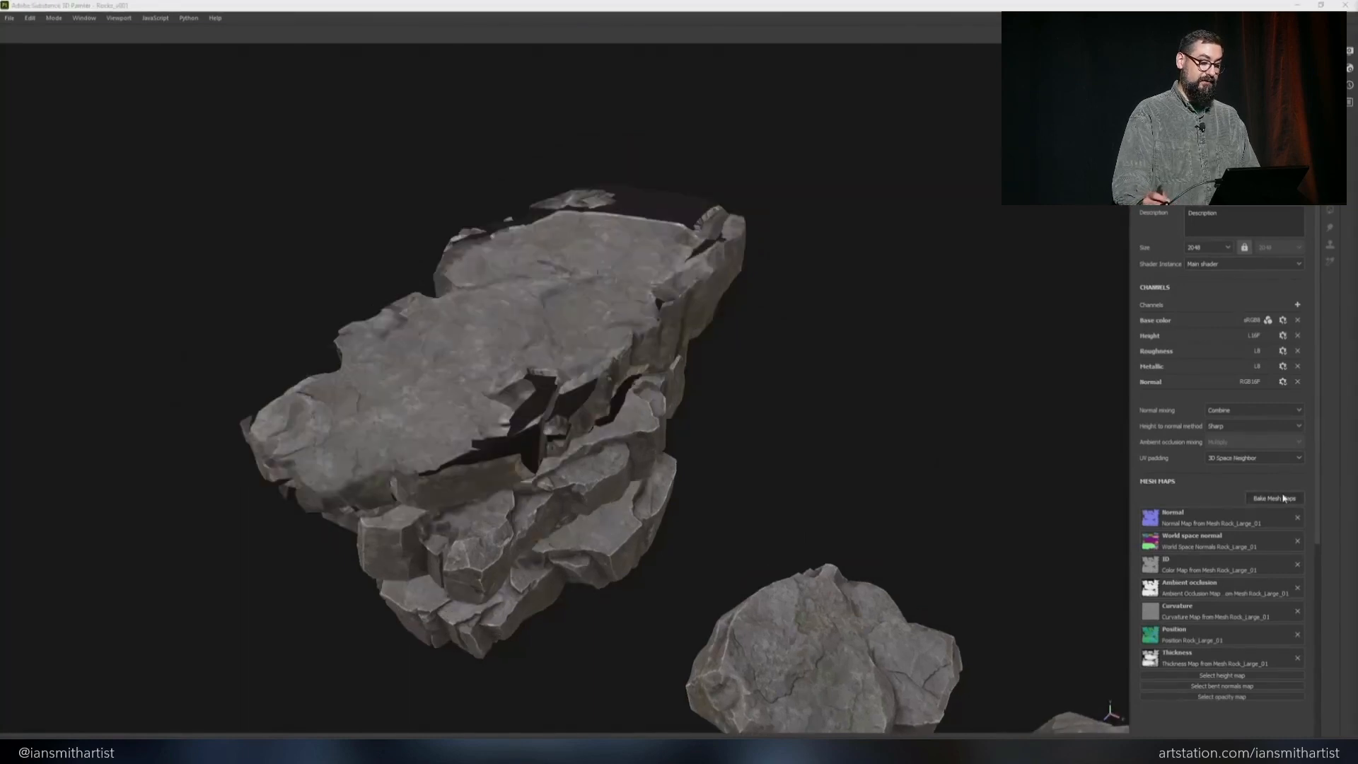
pyautogui.click(689, 223)
pyautogui.moveTo(665, 202); pyautogui.dragTo(888, 153)
pyautogui.click(732, 238)
pyautogui.click(733, 252)
pyautogui.click(733, 264)
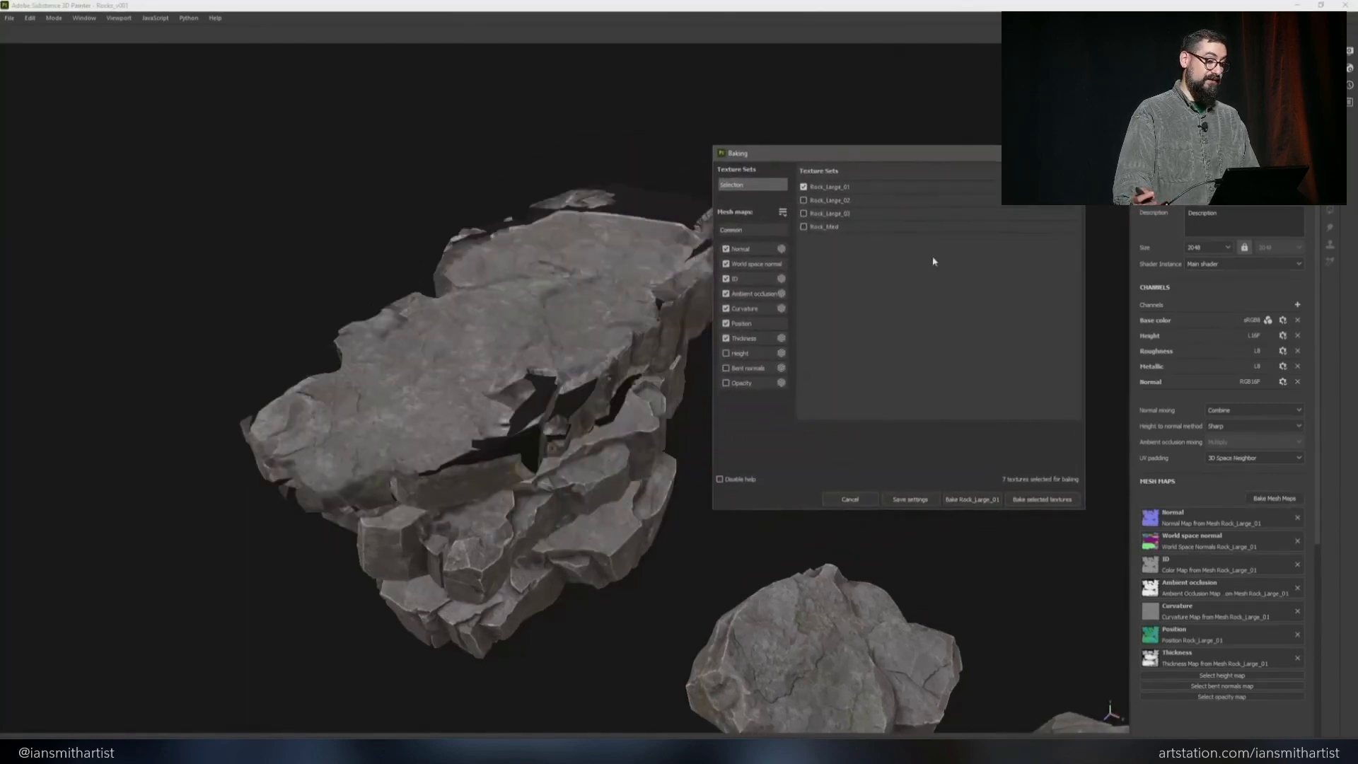
pyautogui.click(1040, 499)
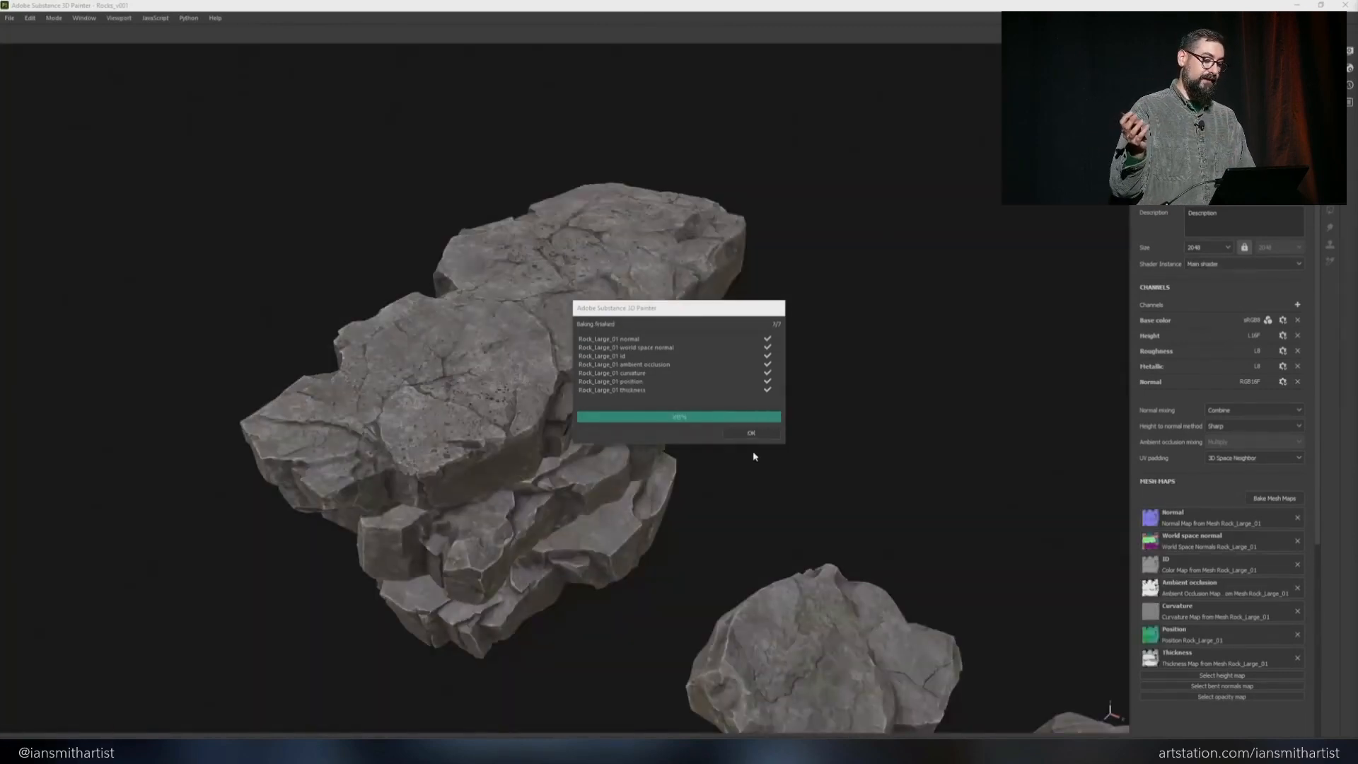
pyautogui.click(751, 433)
pyautogui.keyDown('alt'); pyautogui.moveTo(667, 341); pyautogui.dragTo(987, 383); pyautogui.keyUp('alt')
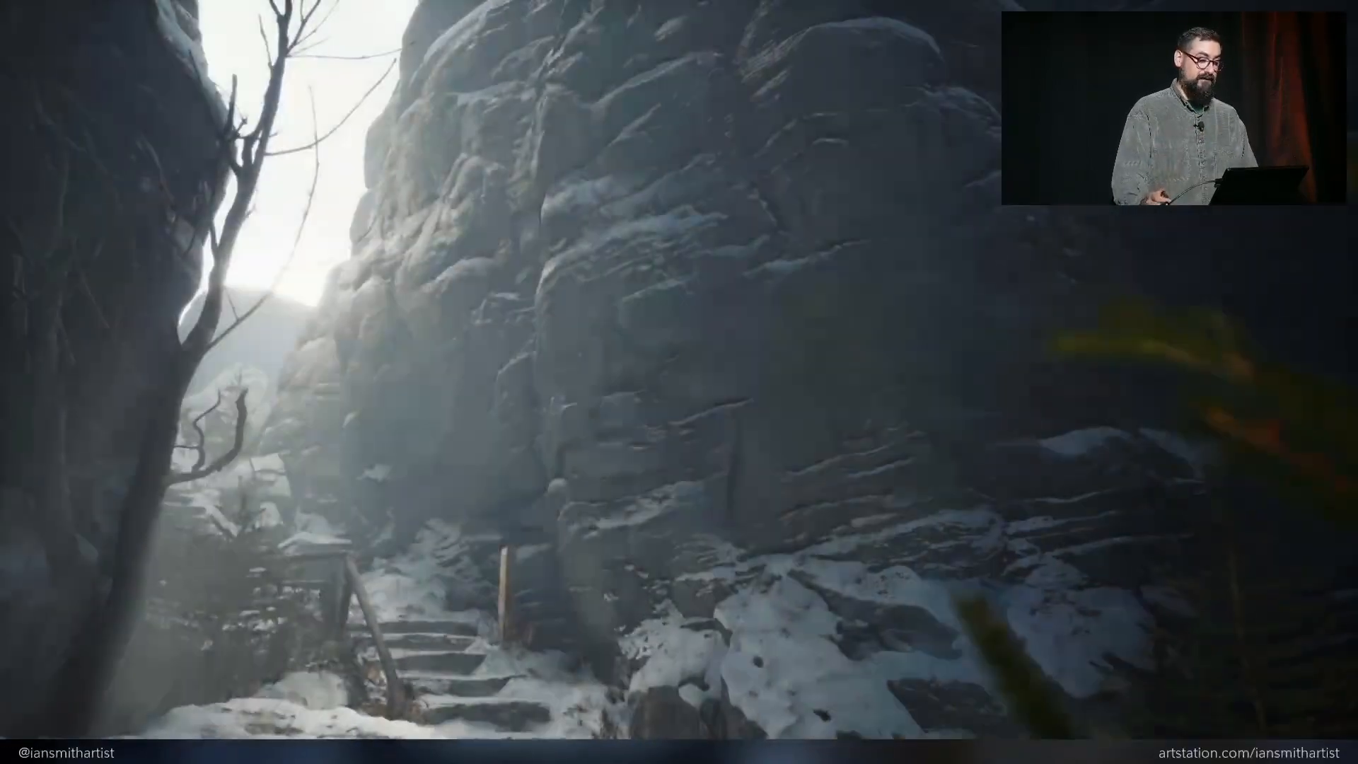
pyautogui.press('Right')
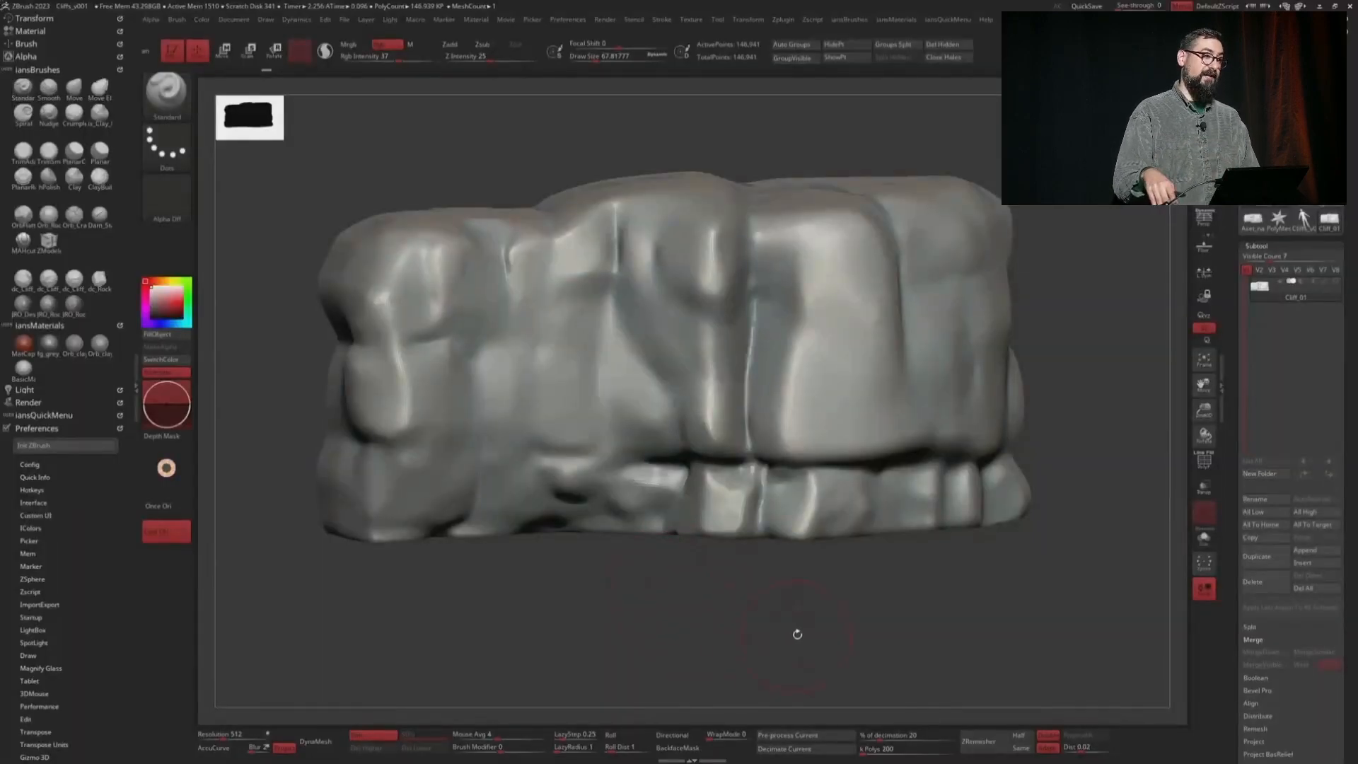
# In ZBrush, turn on the polypaint display of Cliff_01 and examine the red and black painted areas from several angles
pyautogui.moveTo(792, 633)
pyautogui.mouseDown()
pyautogui.moveTo(732, 634)
pyautogui.moveTo(712, 612)
pyautogui.moveTo(804, 569)
pyautogui.mouseUp()
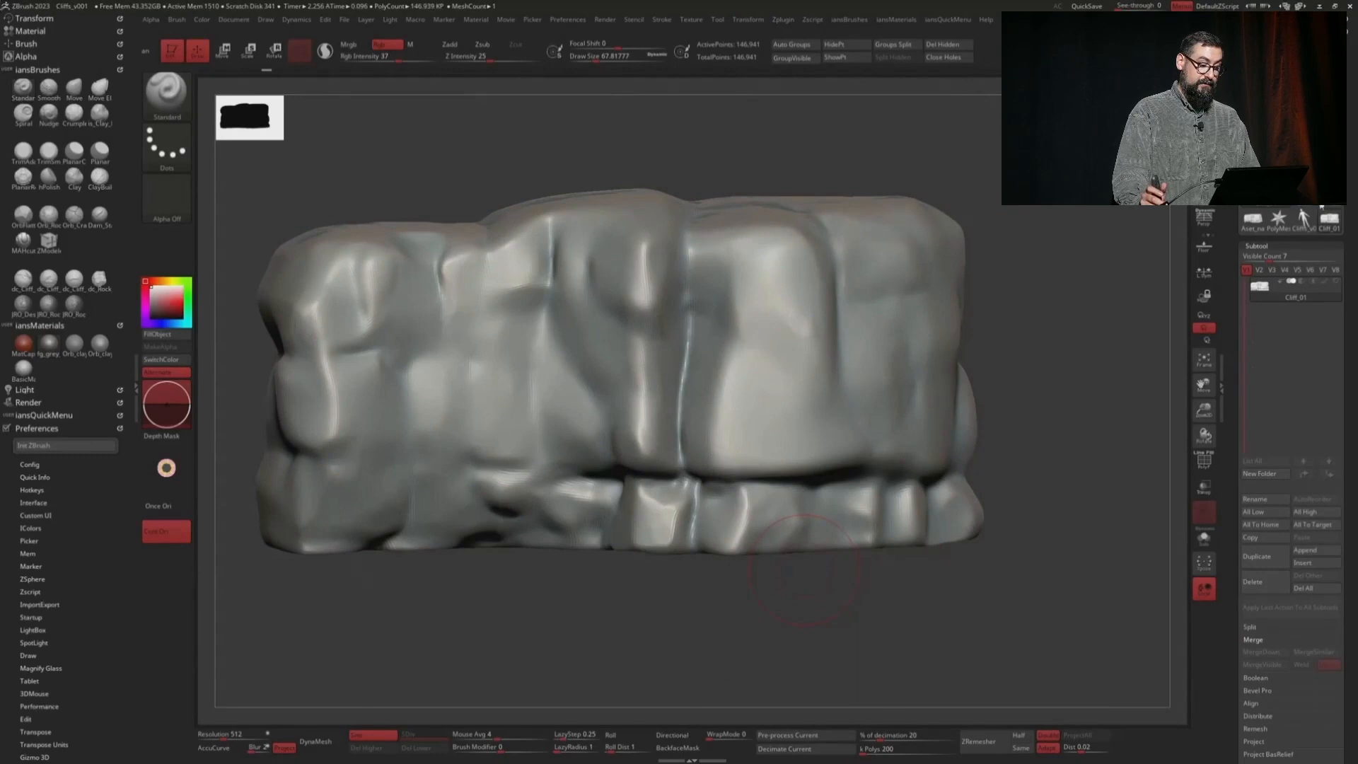
pyautogui.moveTo(1327, 284)
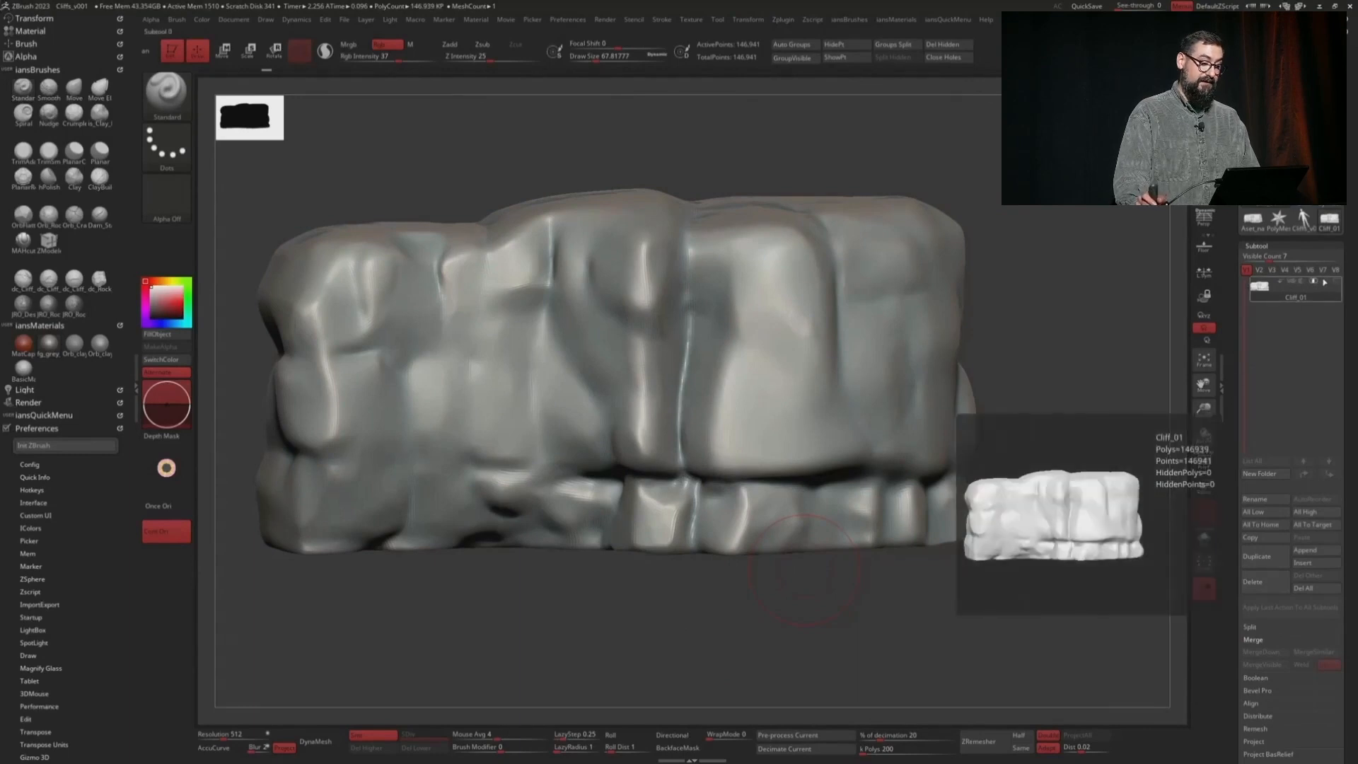
pyautogui.click(1314, 282)
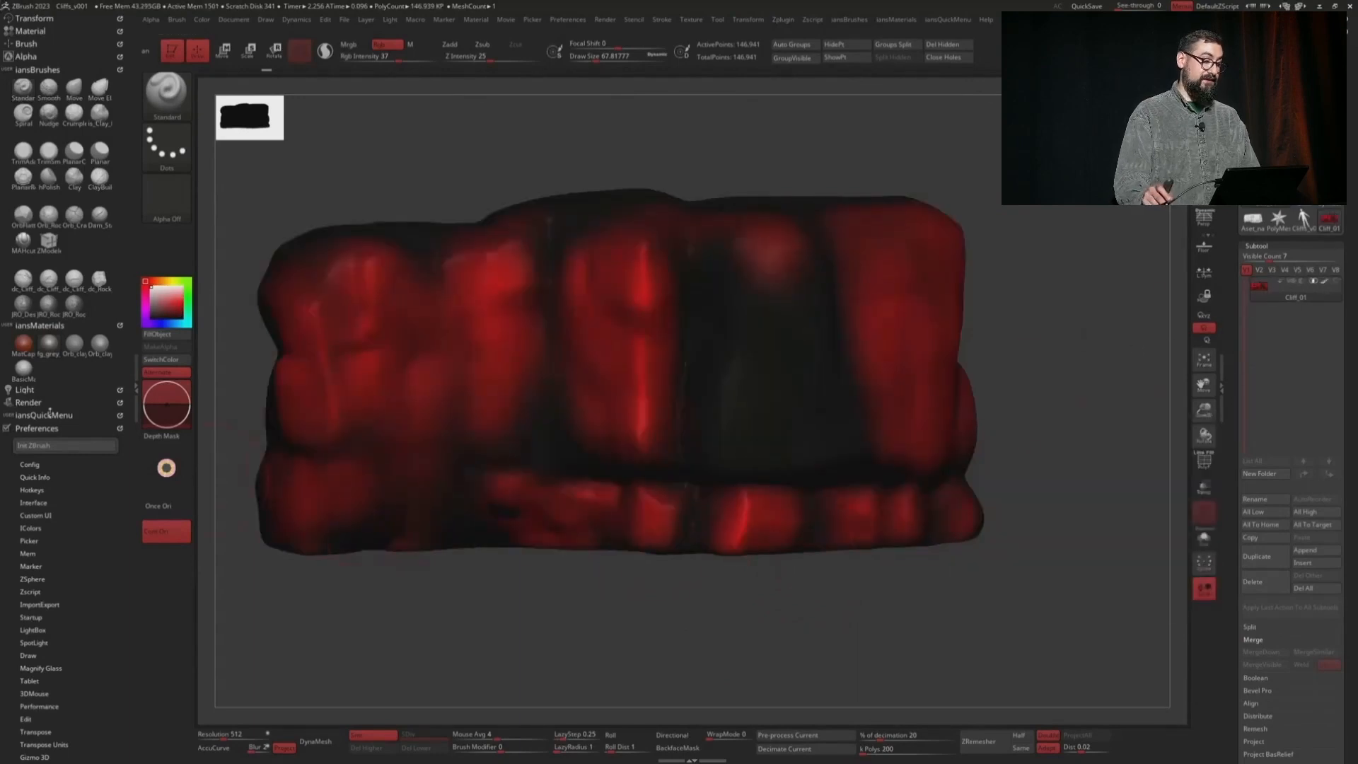
pyautogui.moveTo(696, 618); pyautogui.dragTo(641, 569)
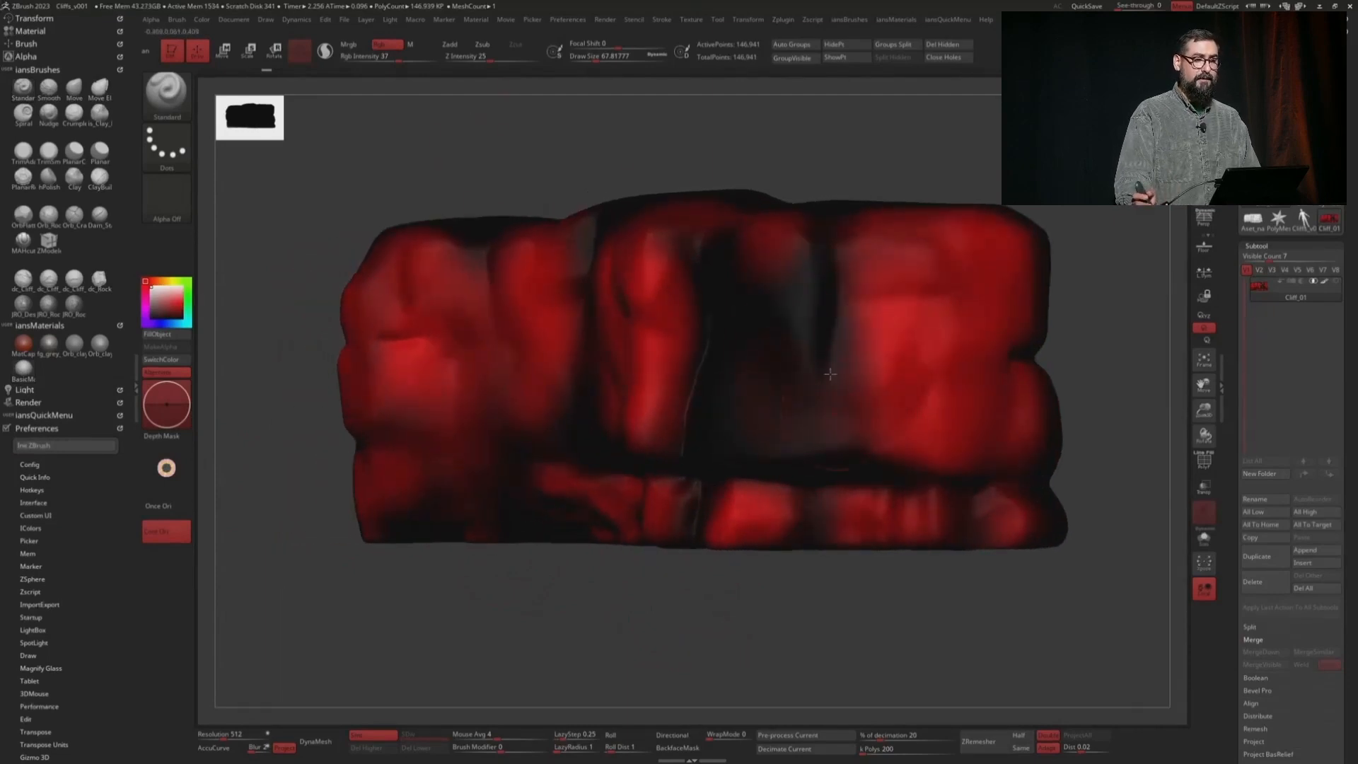
pyautogui.press('shift')
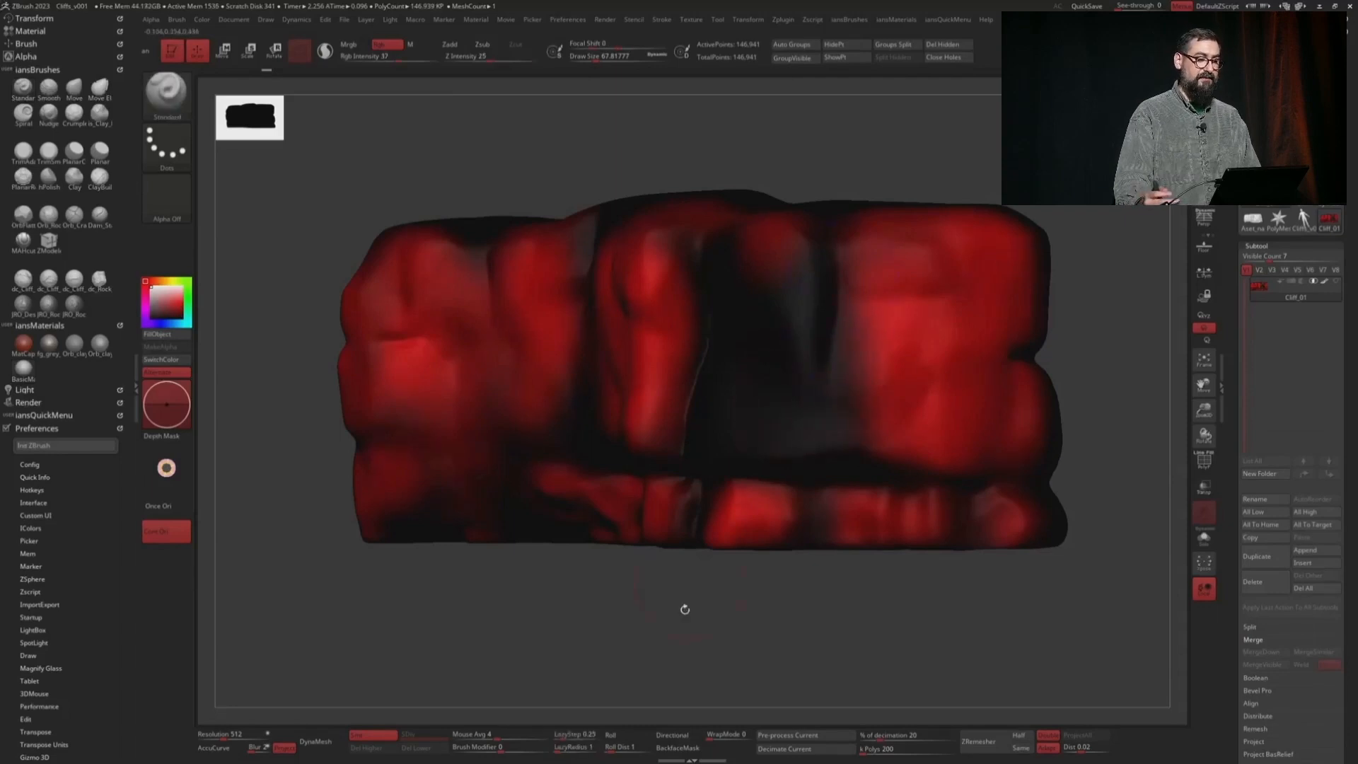
# Turn Cliff_01 toward its front and soften the red and black polypaint with the Smooth brush
pyautogui.keyDown('shift'); pyautogui.moveTo(733, 509); pyautogui.dragTo(638, 546, button='right'); pyautogui.keyUp('shift')
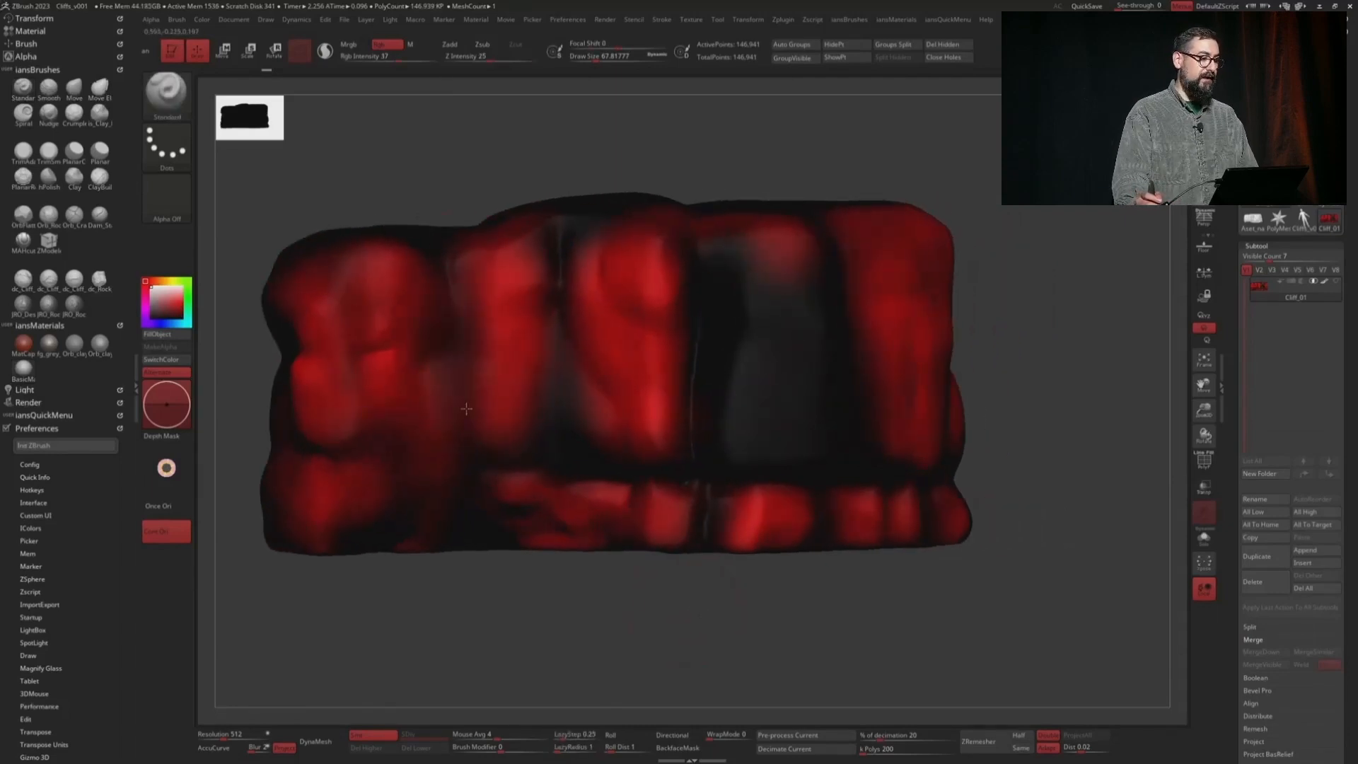
pyautogui.press('shift')
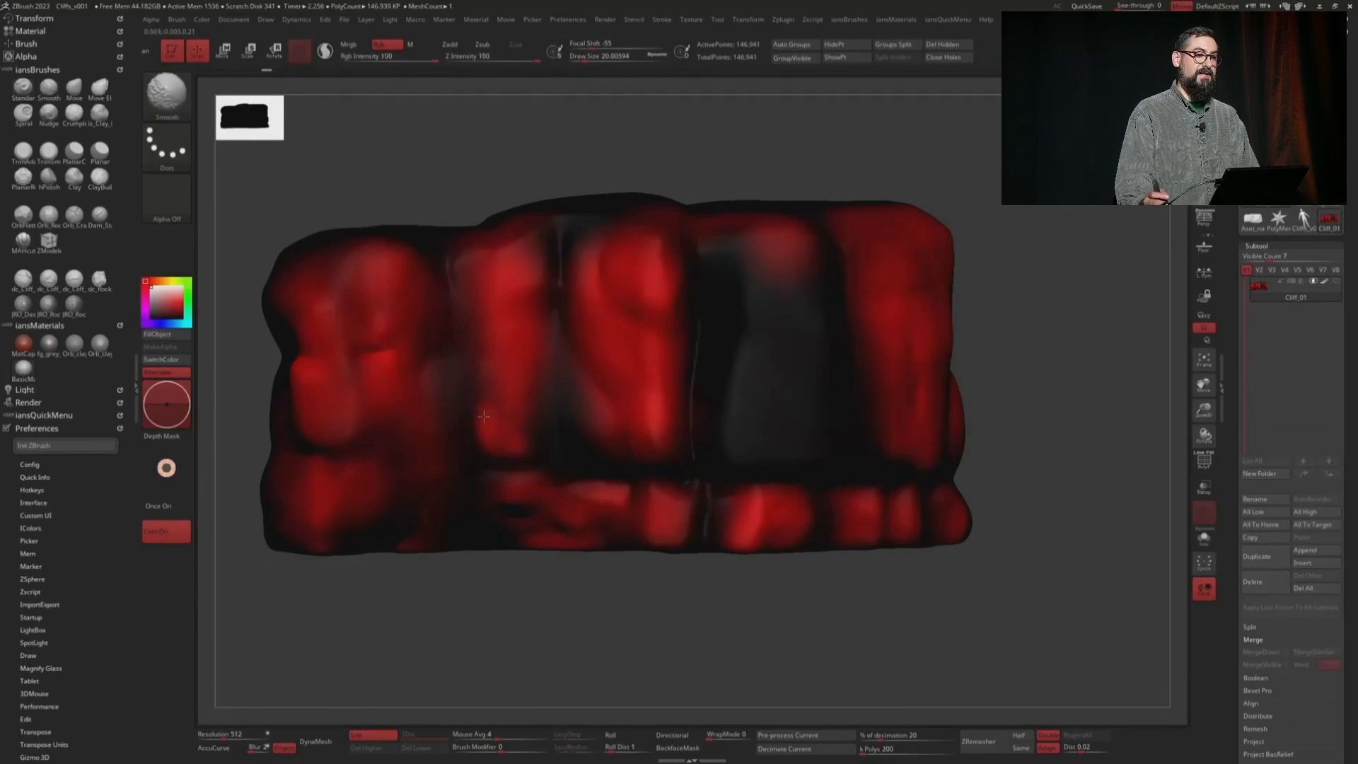
pyautogui.moveTo(503, 442)
pyautogui.mouseDown(button='right')
pyautogui.moveTo(695, 592)
pyautogui.moveTo(760, 617)
pyautogui.moveTo(783, 585)
pyautogui.mouseUp(button='right')
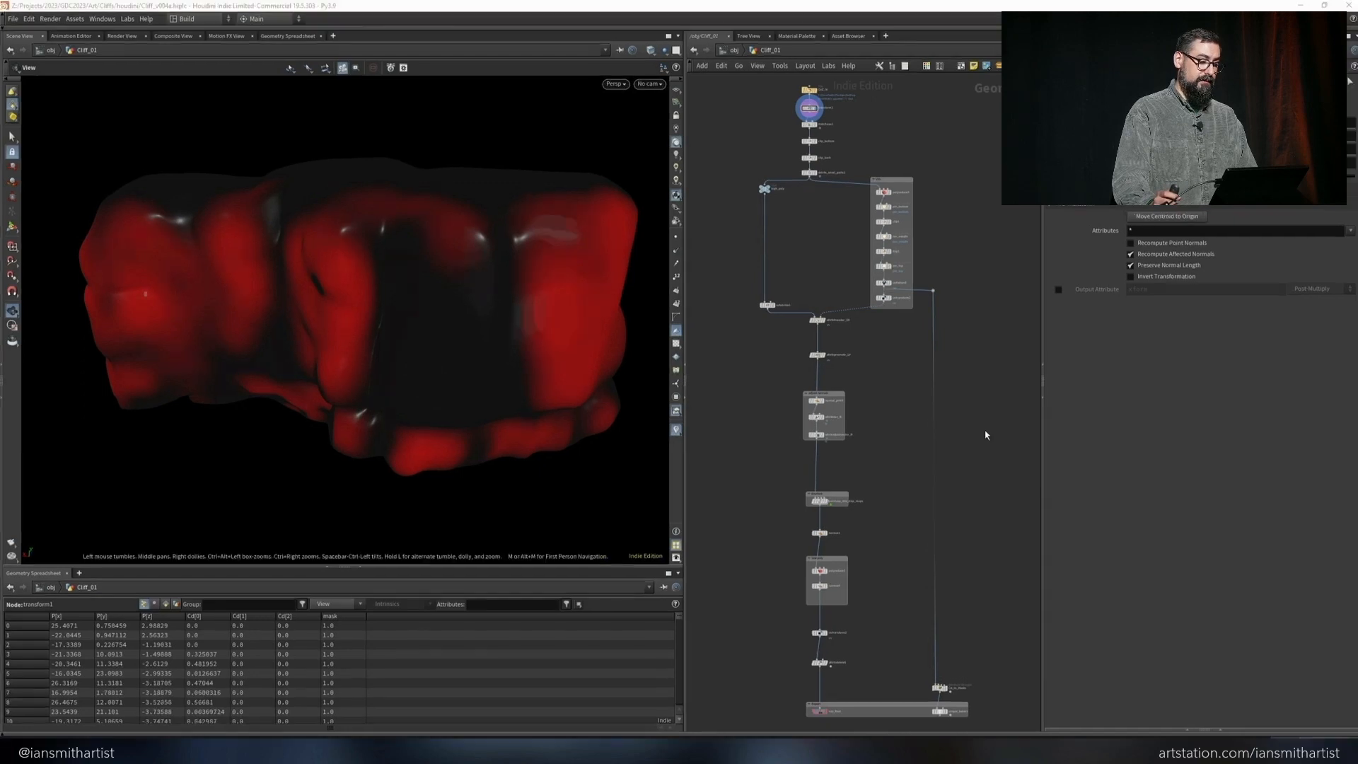
# Switch to Houdini's Cliff_01 network and show the matchsize1 node's result with its parameters
pyautogui.moveTo(860, 120); pyautogui.dragTo(887, 234, button='middle')
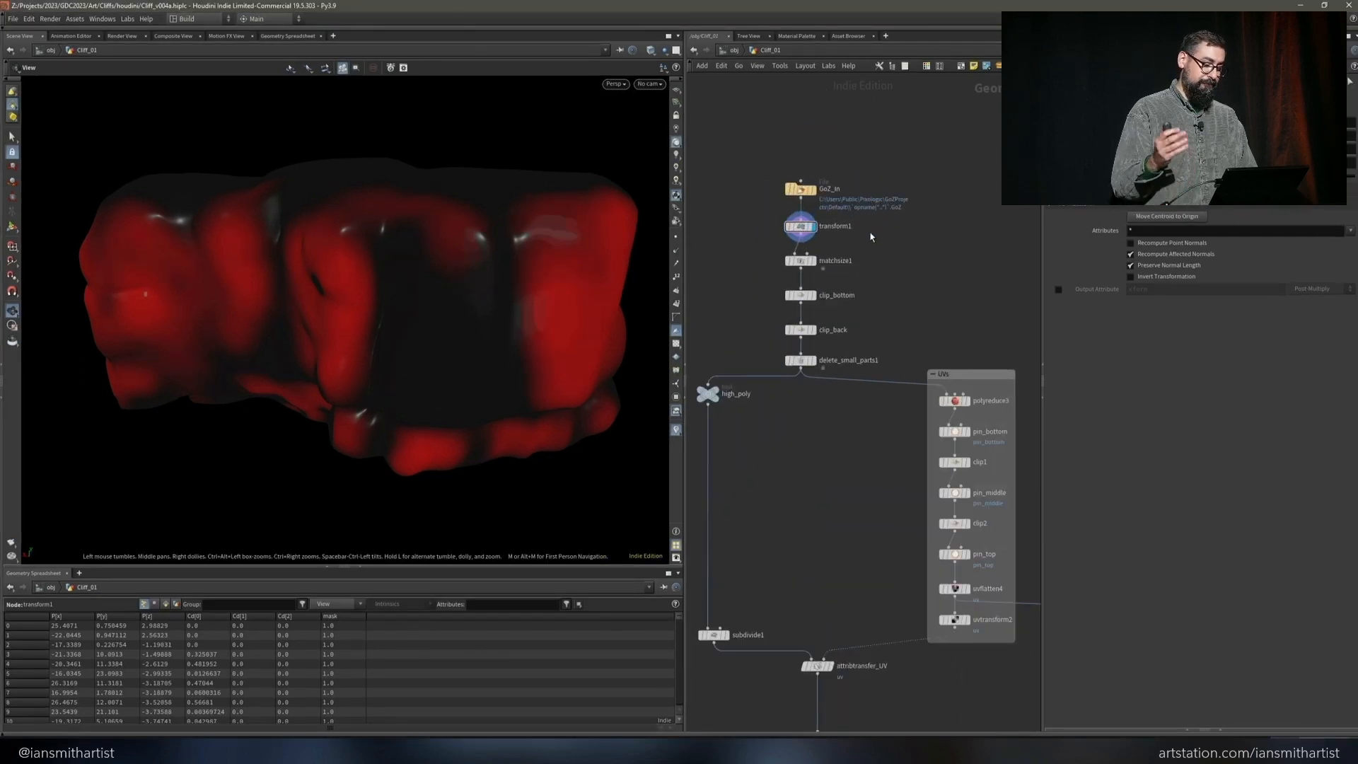
pyautogui.scroll(6, 874, 230)
pyautogui.moveTo(989, 256); pyautogui.dragTo(976, 262, button='middle')
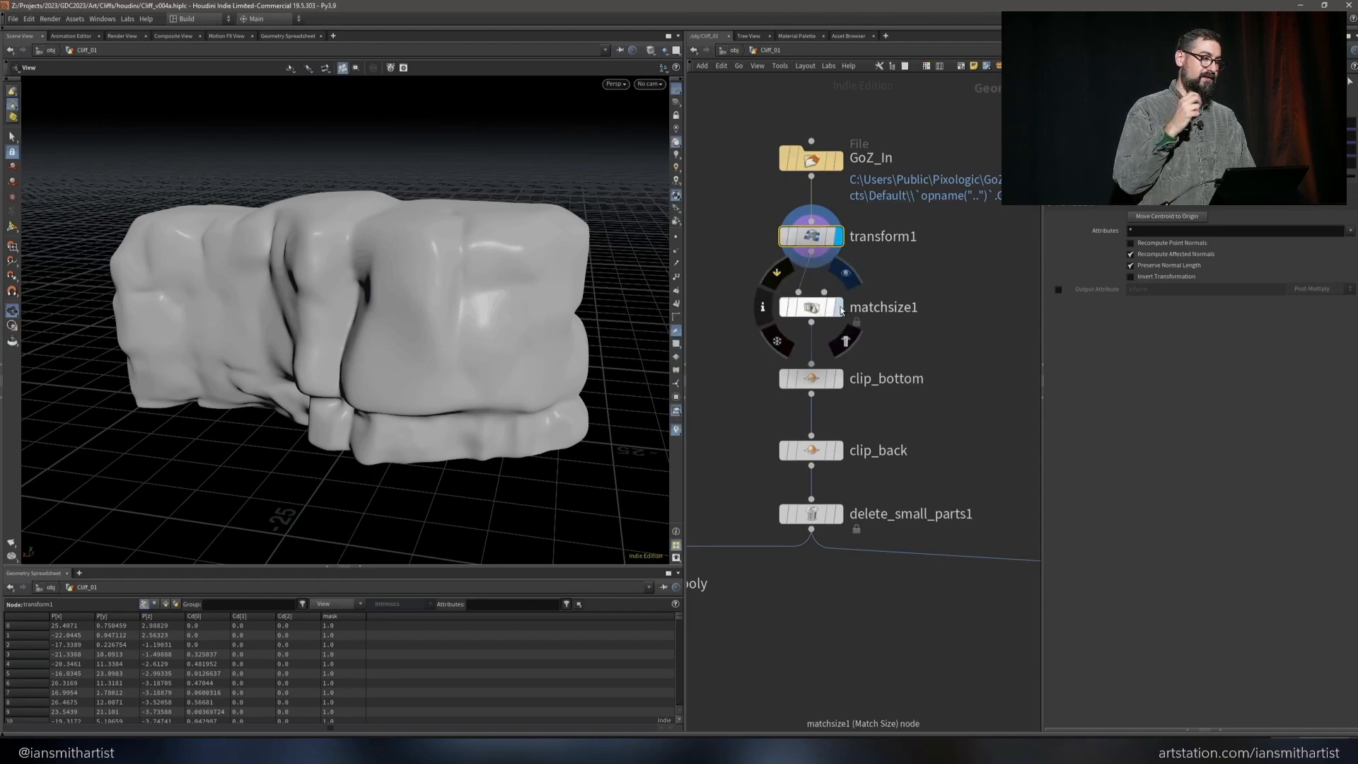
pyautogui.click(840, 306)
pyautogui.click(820, 307)
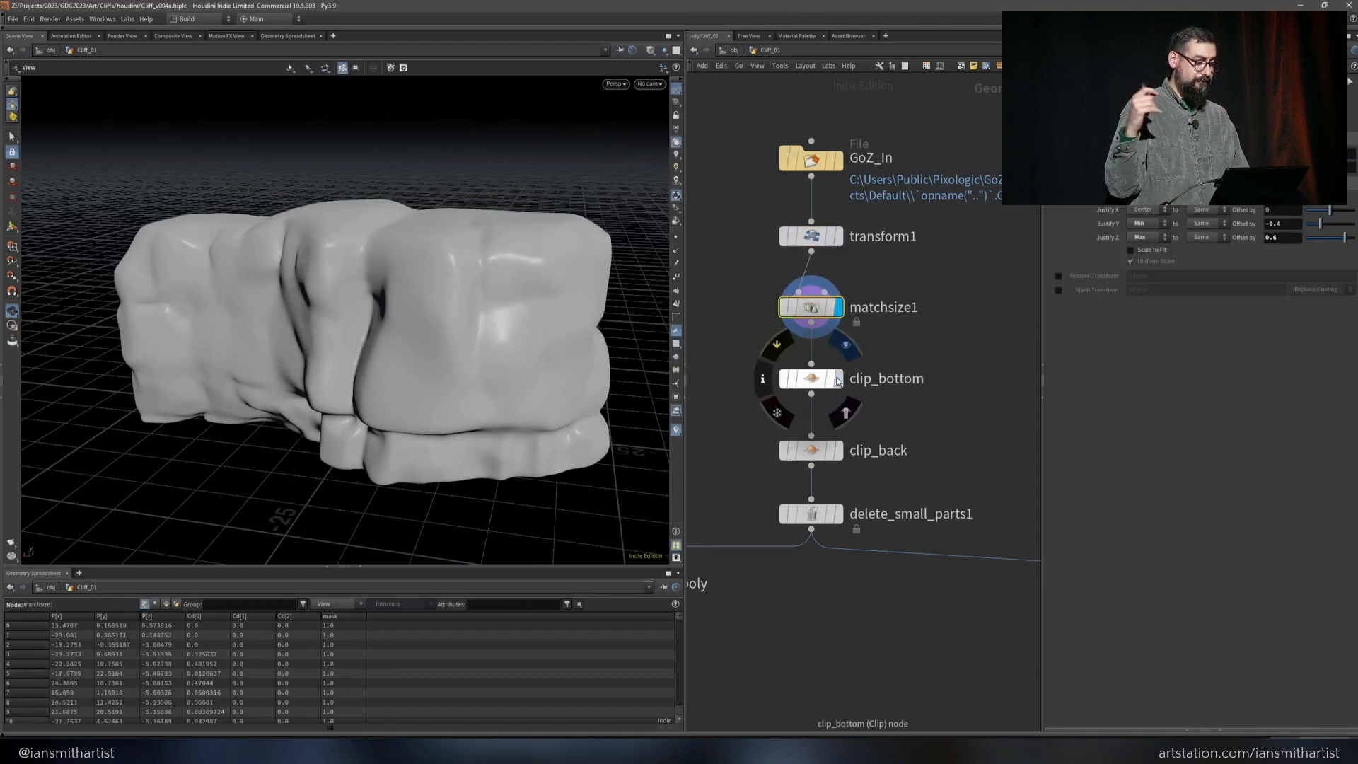
# Examine the cliff's underside and show the result of the clip_bottom node
pyautogui.moveTo(615, 397); pyautogui.dragTo(502, 259)
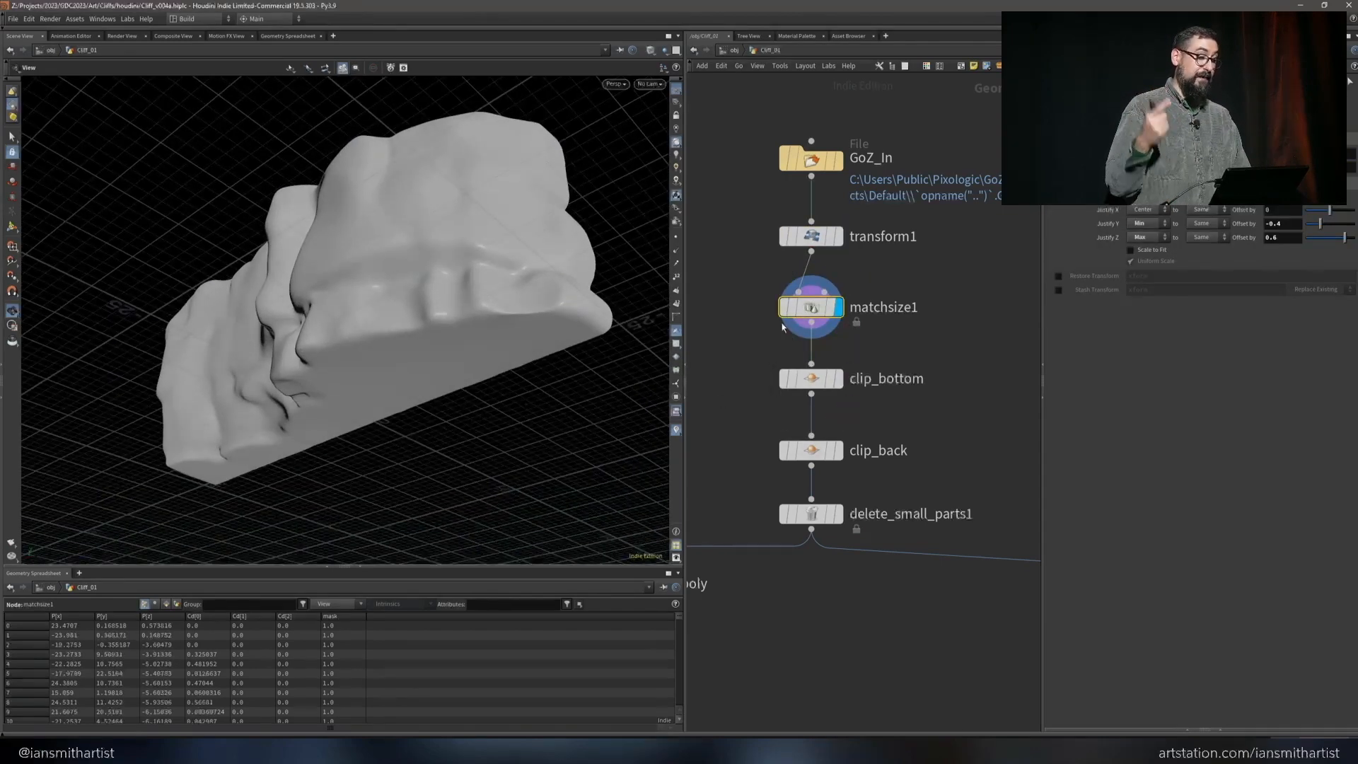
pyautogui.click(838, 378)
pyautogui.click(813, 378)
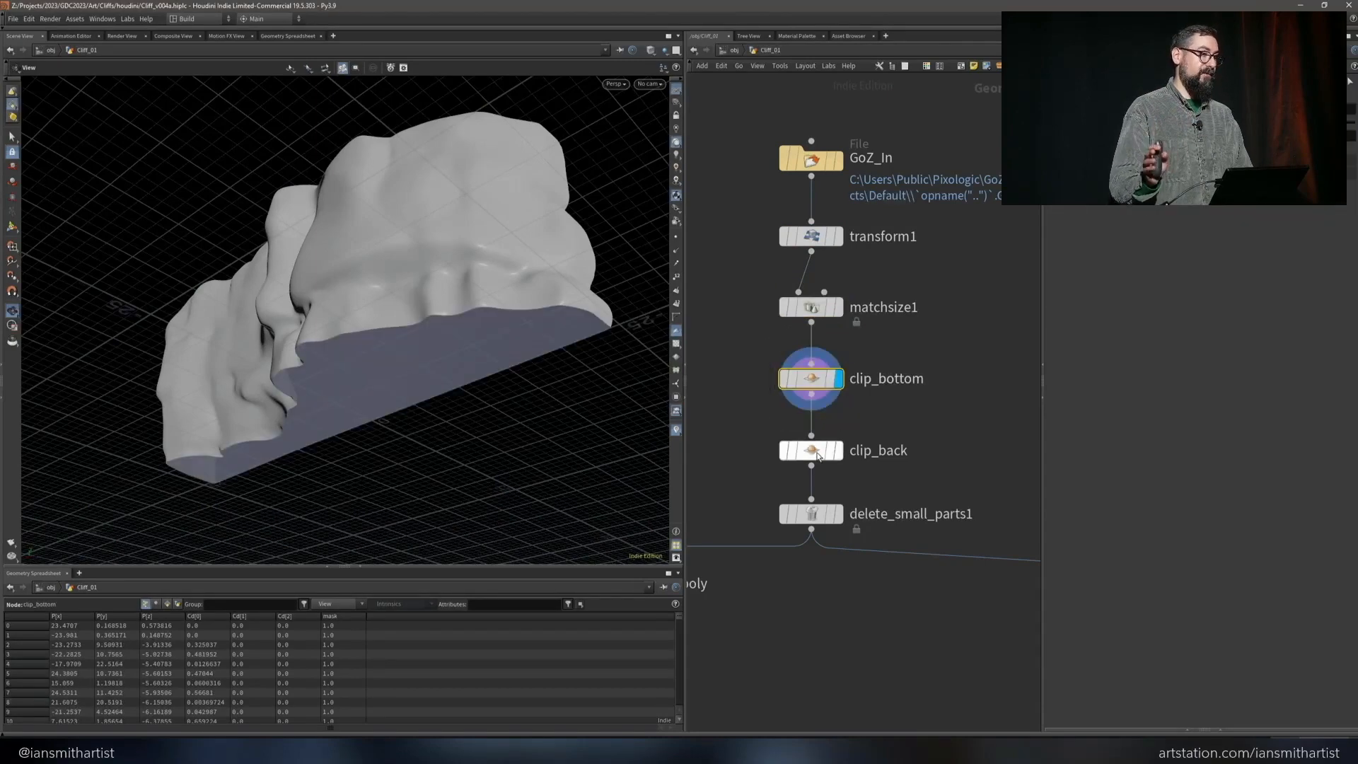
# Inspect the cliff's open back at the clip_back node and select delete_small_parts1
pyautogui.click(813, 449)
pyautogui.moveTo(533, 343); pyautogui.dragTo(247, 300)
pyautogui.click(839, 451)
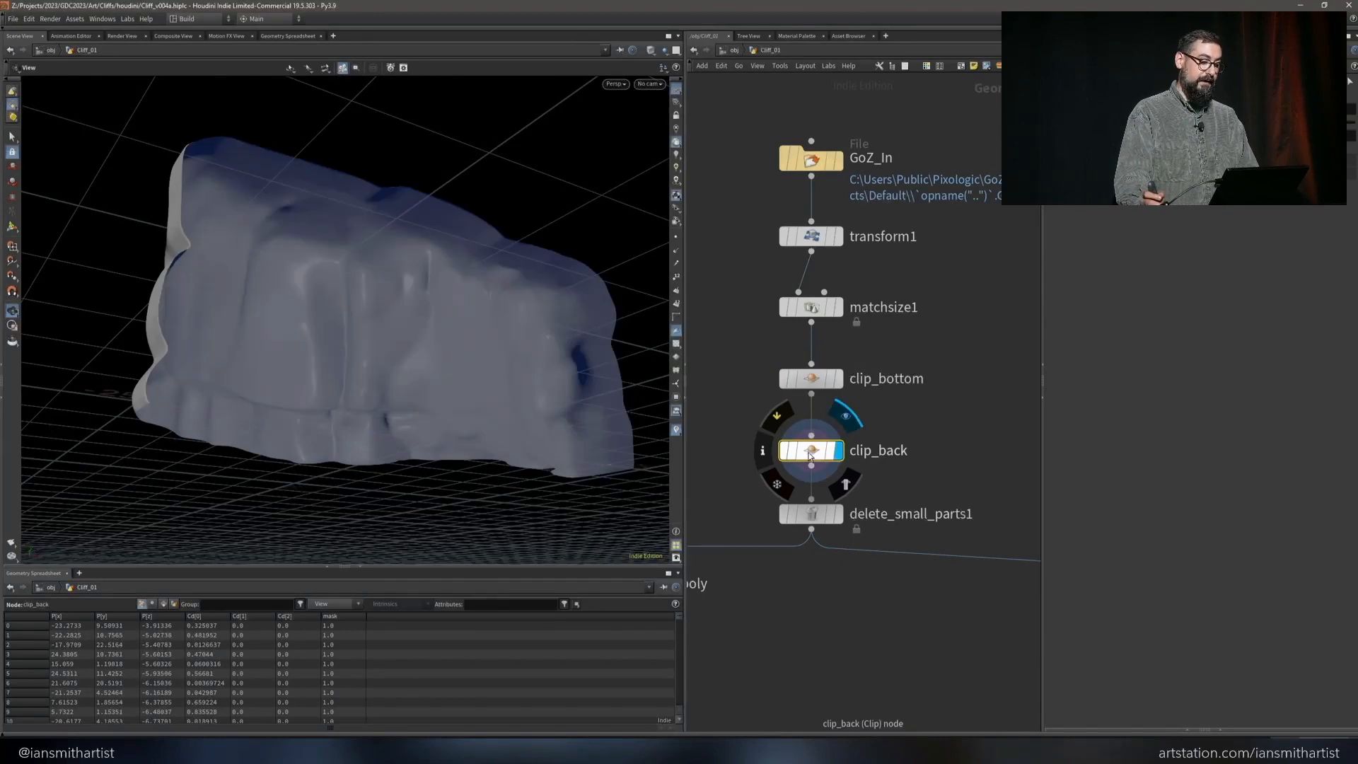
pyautogui.moveTo(460, 329); pyautogui.dragTo(559, 315)
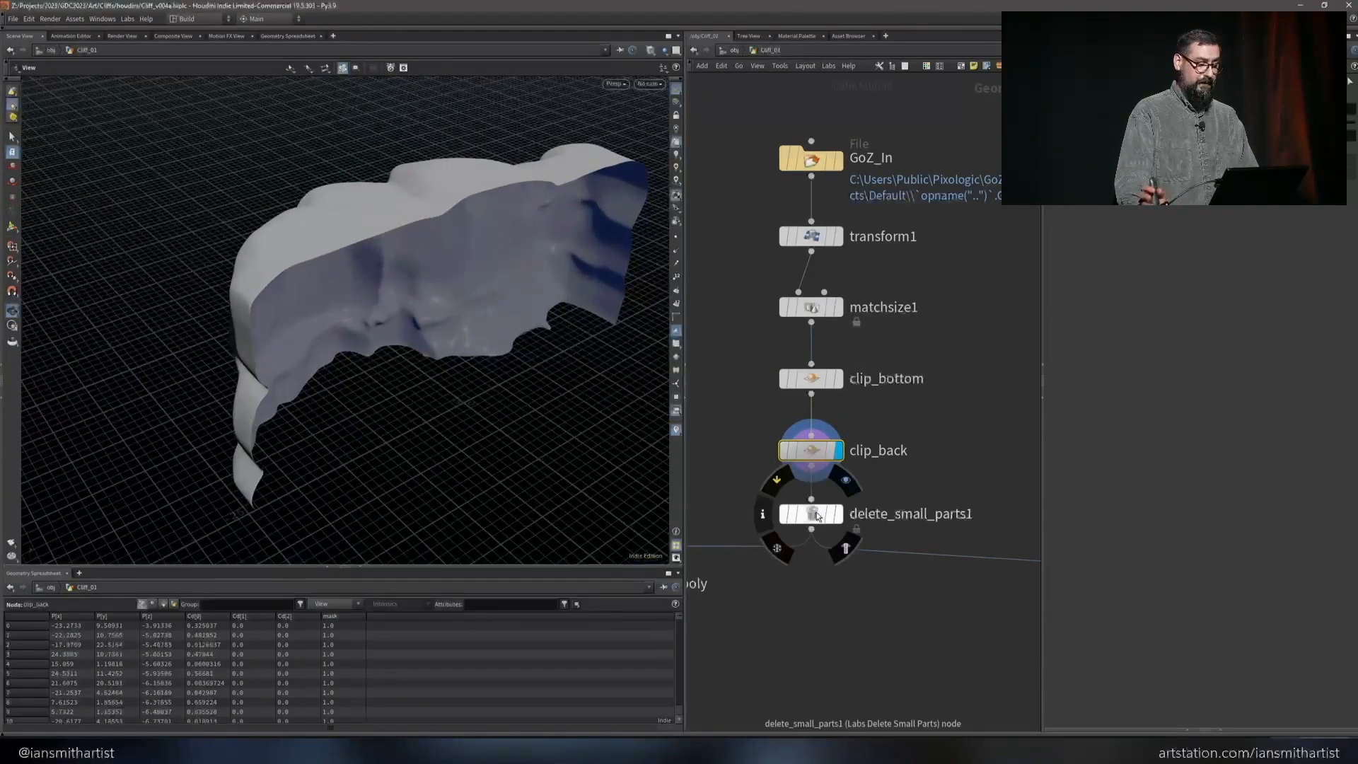
pyautogui.click(816, 514)
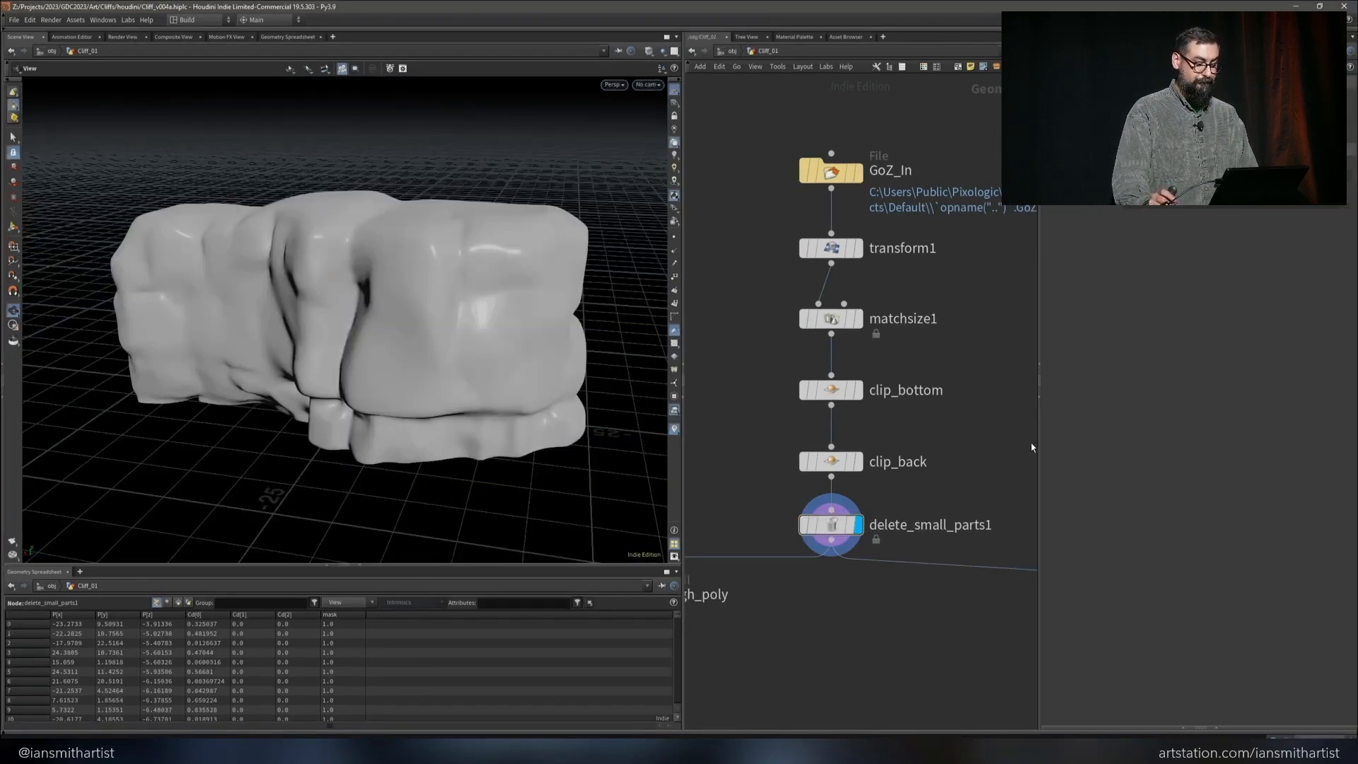
# Reduce the cliff mesh to about 11% with the polyreduce3 node in the UVs group
pyautogui.click(1042, 396)
pyautogui.moveTo(1114, 564); pyautogui.dragTo(1069, 257, button='middle')
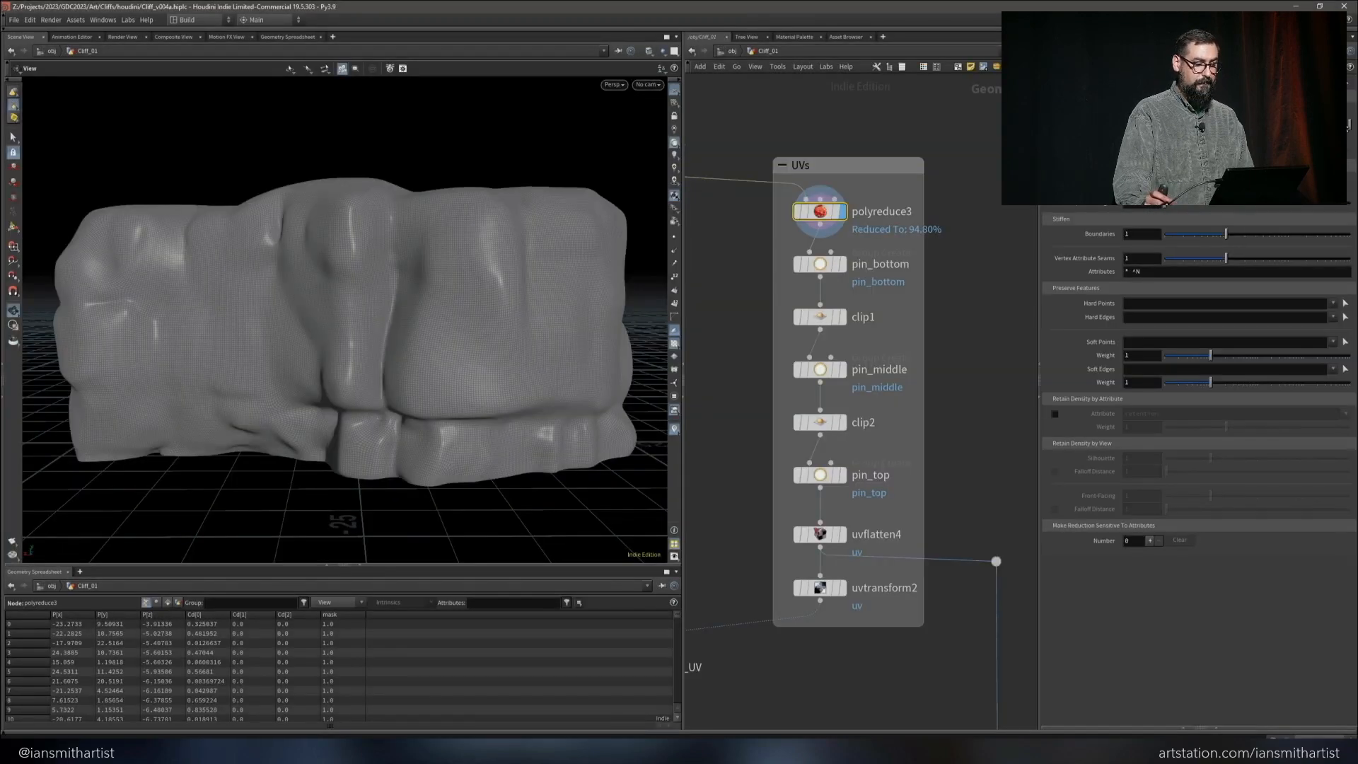
pyautogui.moveTo(1276, 125); pyautogui.dragTo(1186, 125)
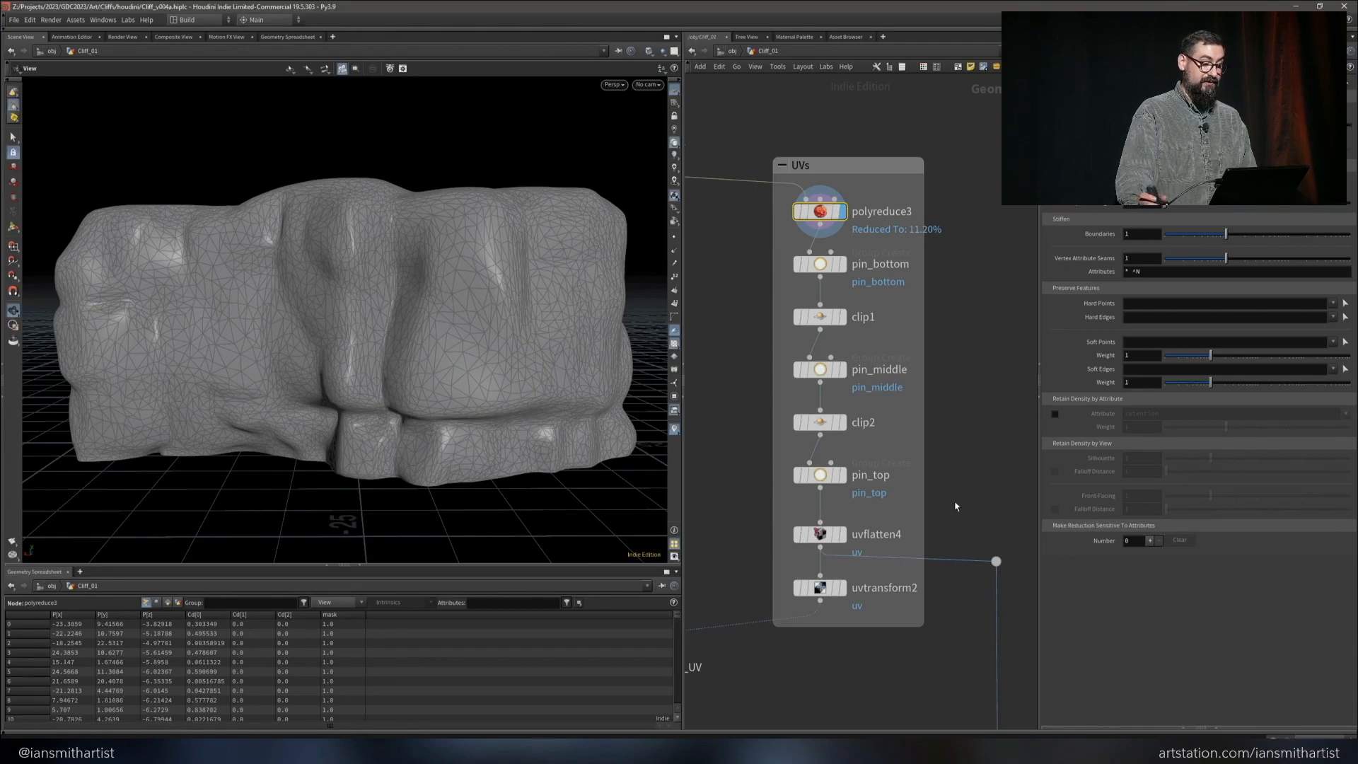
# Show the uvflatten4 node's checker result on the cliff and turn off the wireframe overlay
pyautogui.click(829, 533)
pyautogui.click(842, 533)
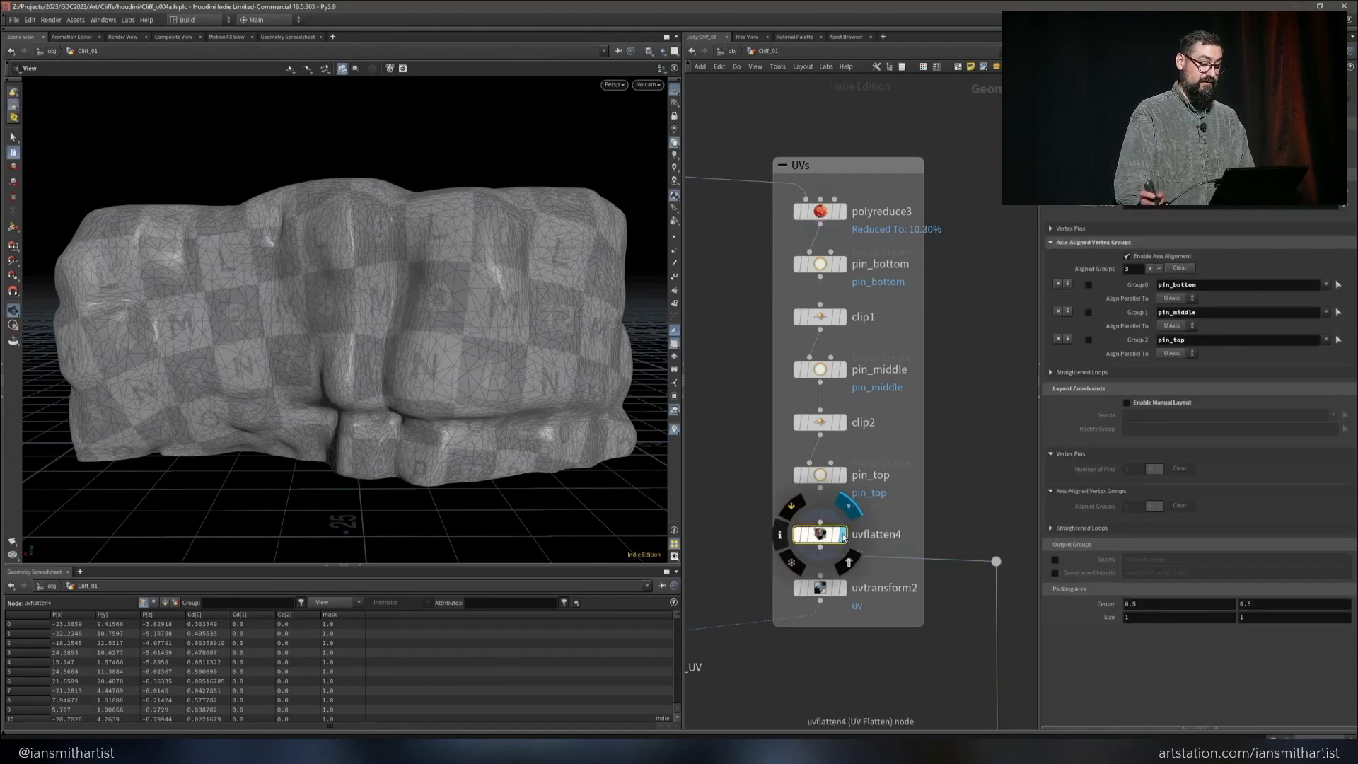
pyautogui.hotkey('shift', 'w')
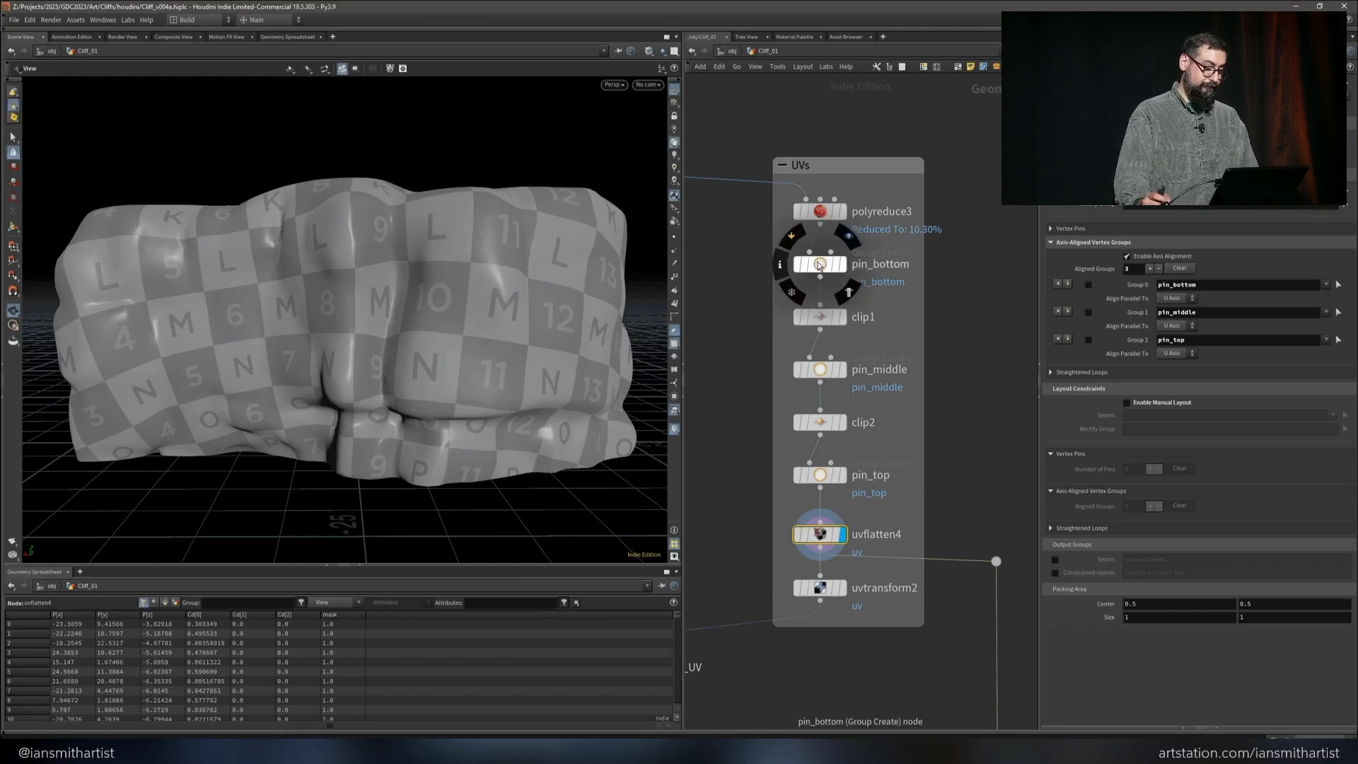
# Examine the UV pin groups and cuts node by node, from pin_bottom through clip1, pin_middle and clip2 to pin_top
pyautogui.click(840, 265)
pyautogui.click(842, 265)
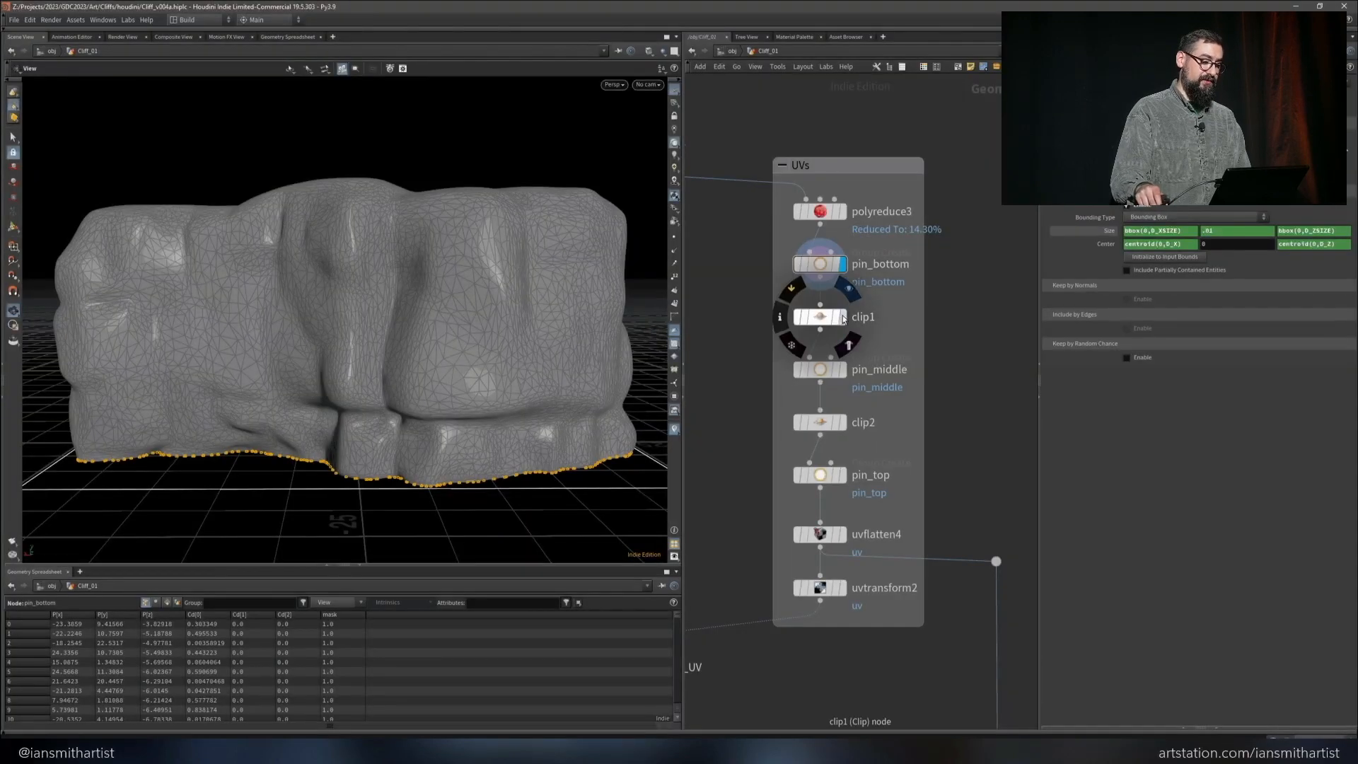
pyautogui.click(835, 320)
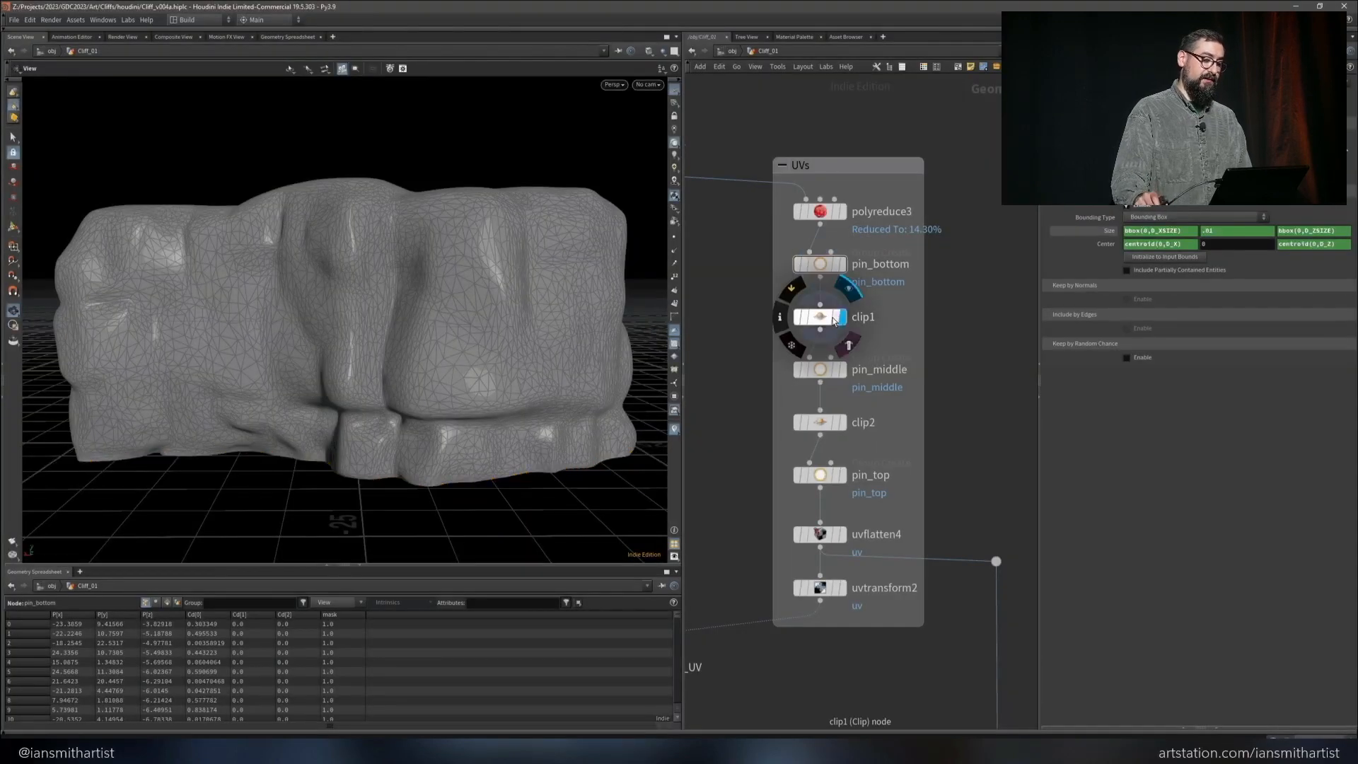
pyautogui.click(841, 372)
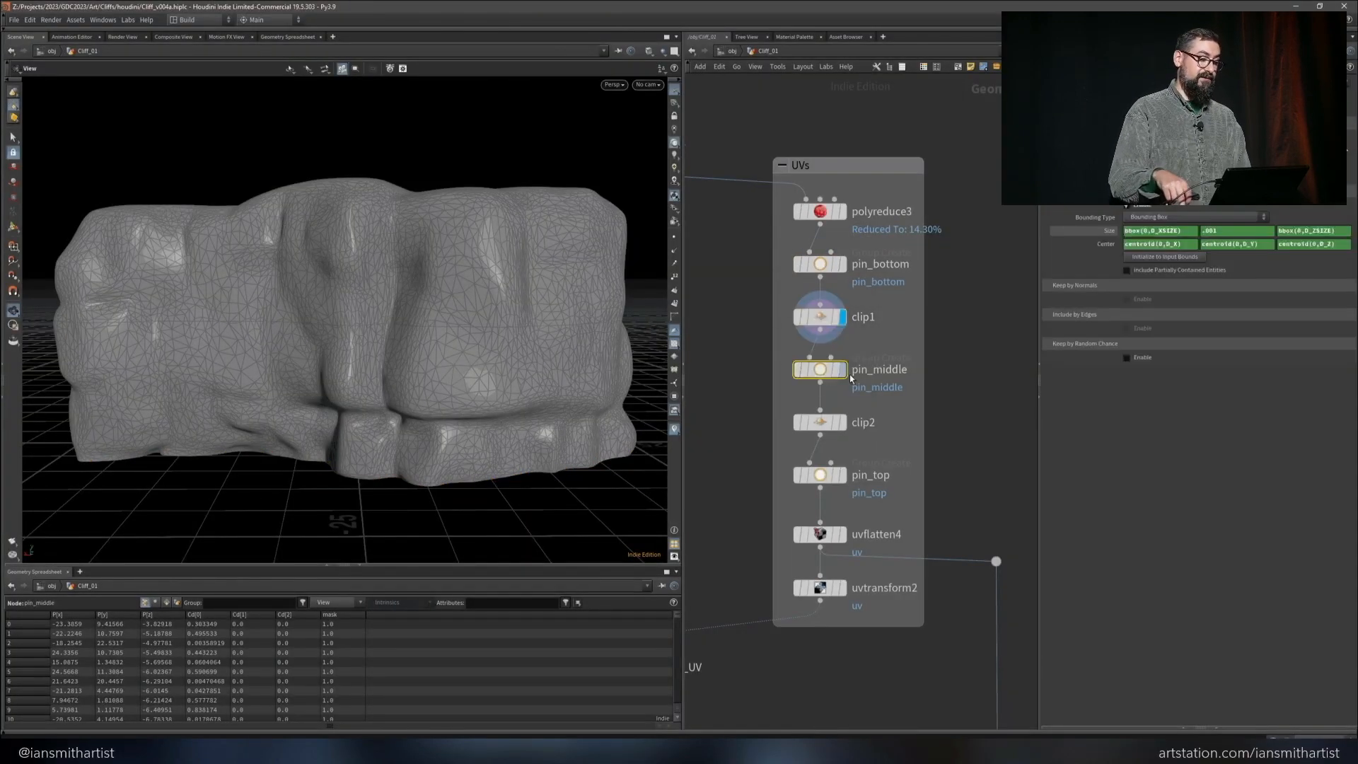
pyautogui.click(841, 369)
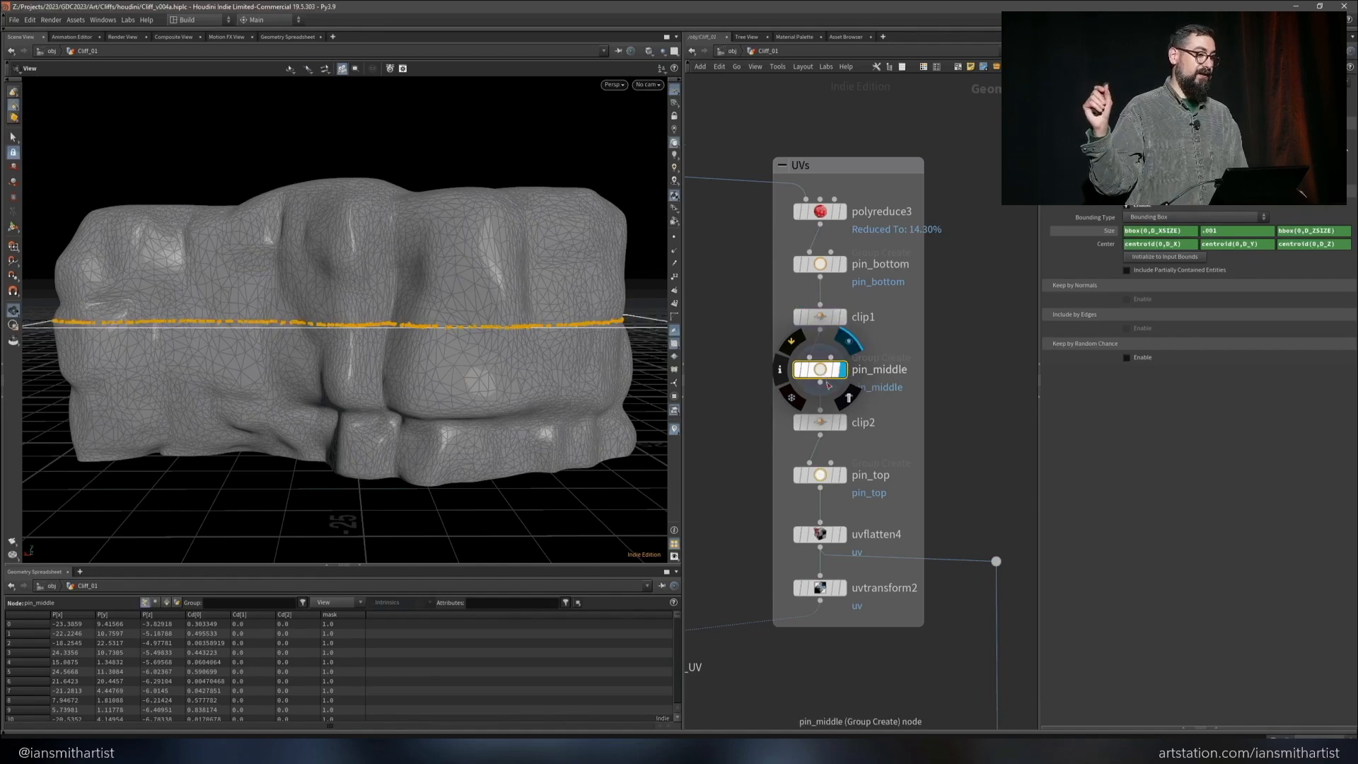
pyautogui.click(841, 422)
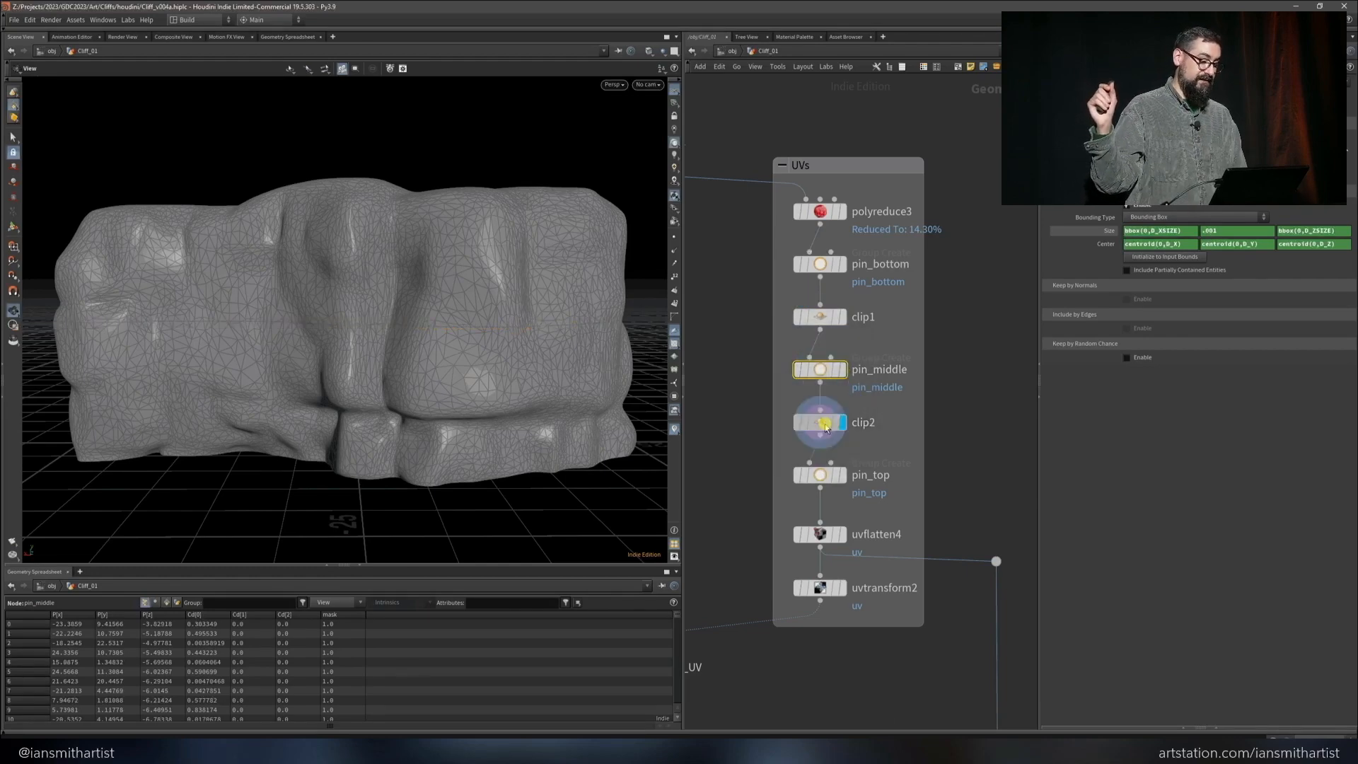
pyautogui.click(843, 473)
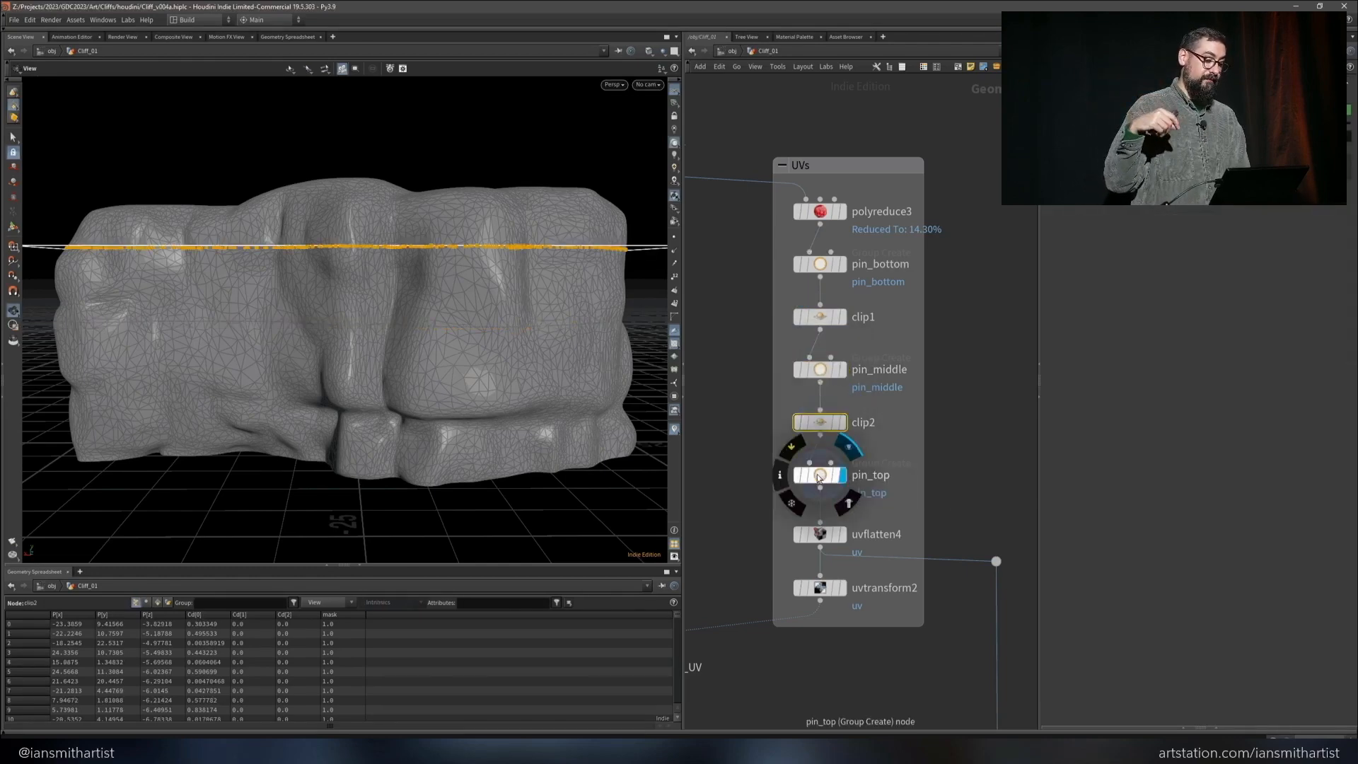
pyautogui.click(818, 476)
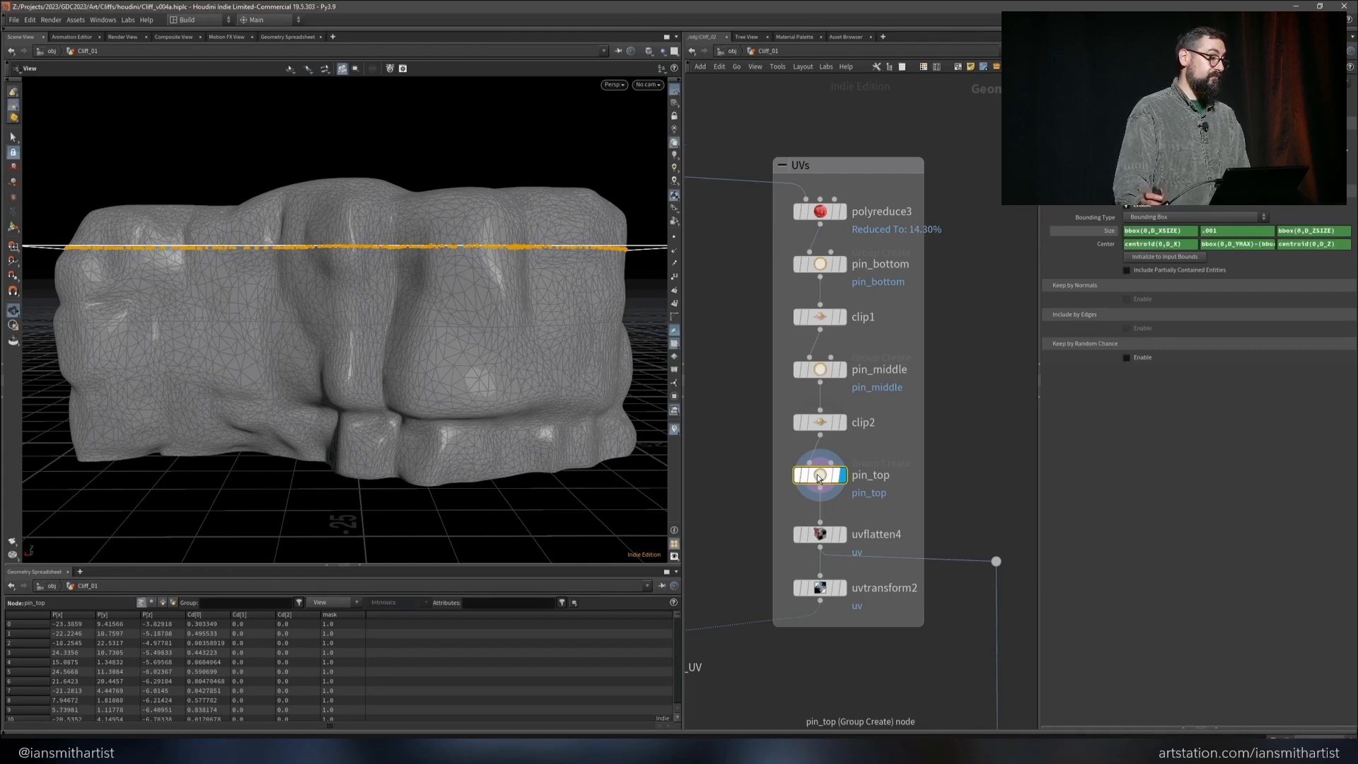
# Show the uvflatten4 result and add three axis-aligned vertex group entries to the node
pyautogui.click(841, 534)
pyautogui.moveTo(621, 325); pyautogui.dragTo(525, 314)
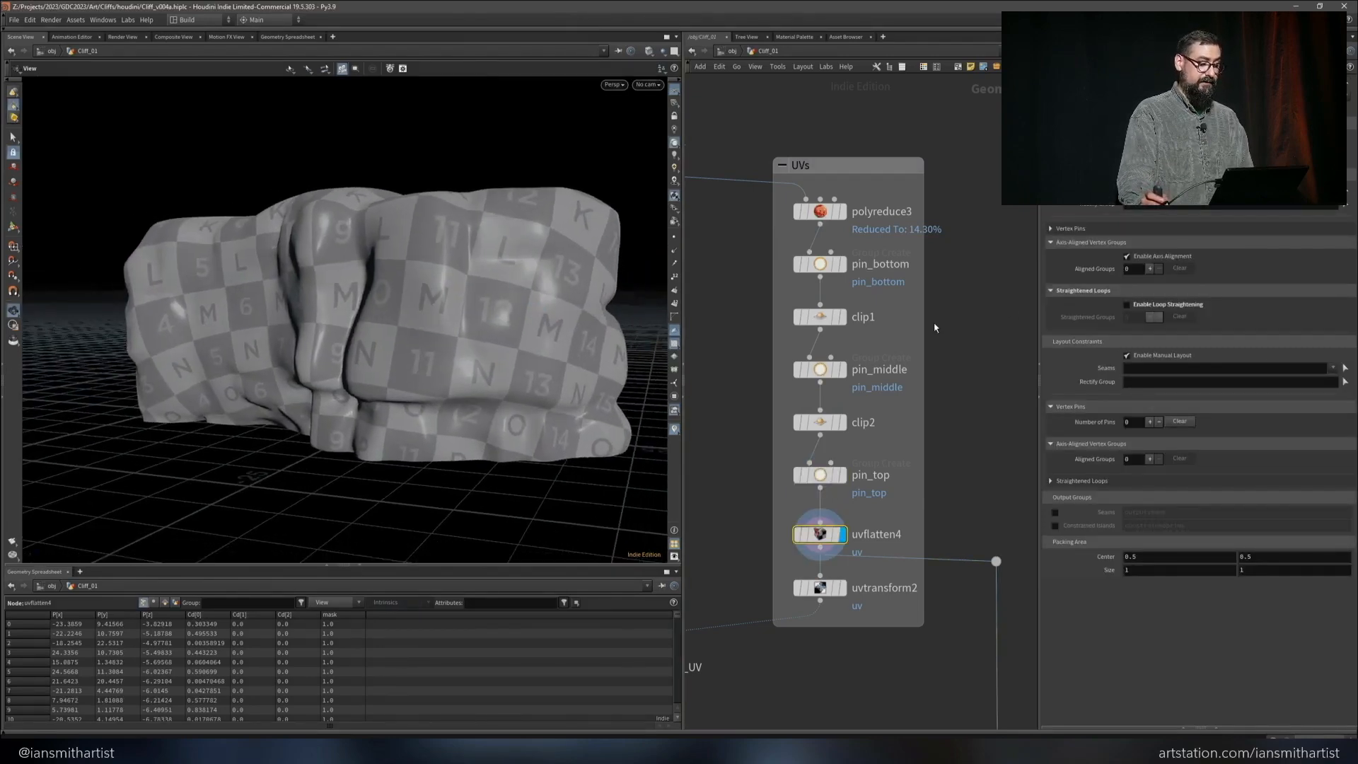
pyautogui.click(1151, 269)
pyautogui.click(1152, 270)
pyautogui.click(1152, 269)
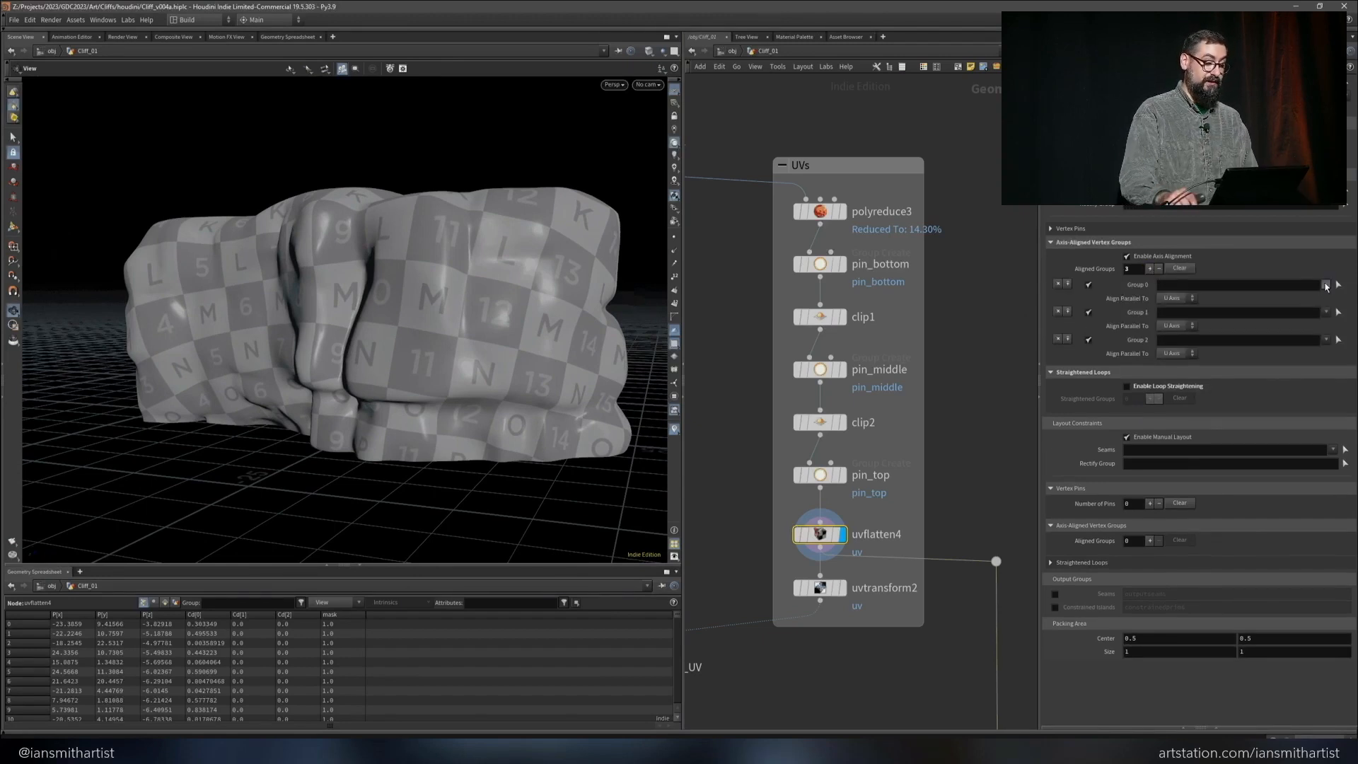
# Assign pin_bottom, pin_middle and pin_top to uvflatten4's aligned Groups 0, 1 and 2 respectively
pyautogui.click(1326, 284)
pyautogui.click(1324, 300)
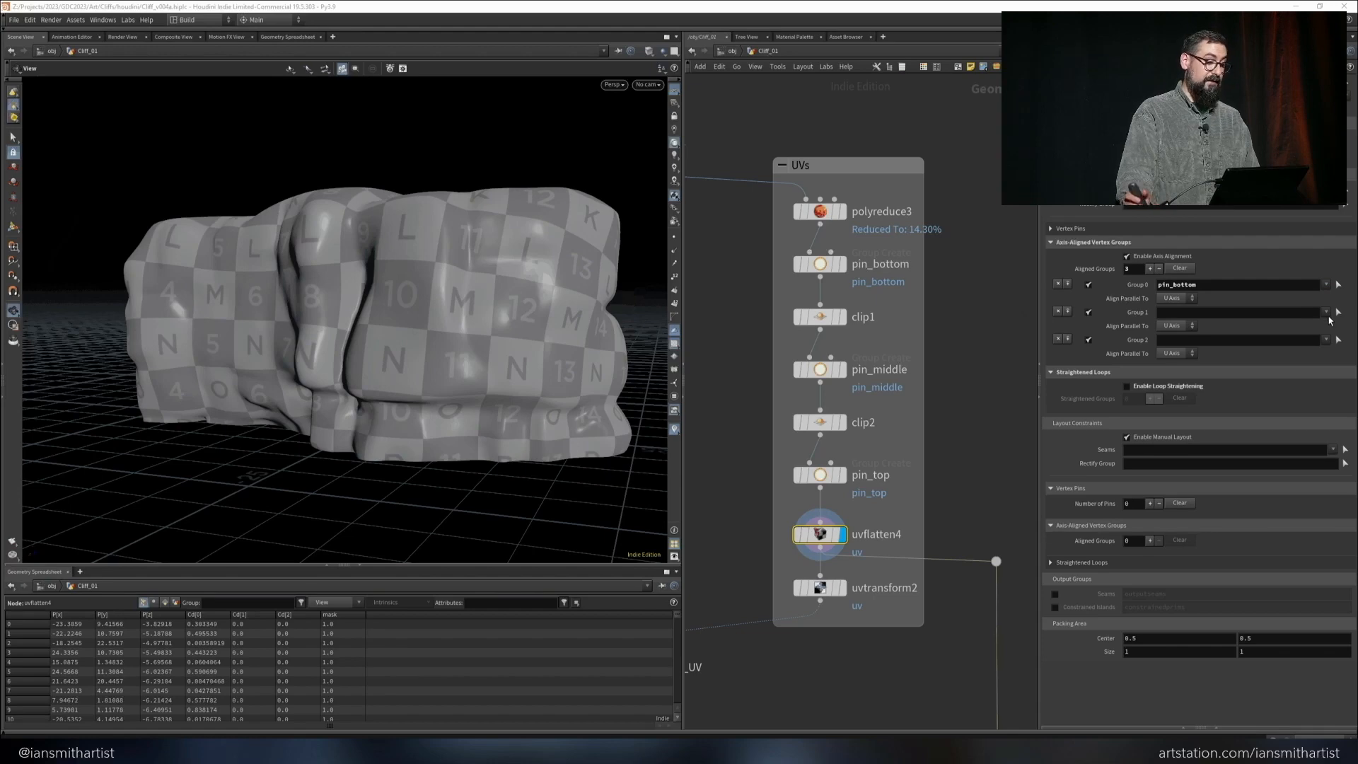
pyautogui.click(1326, 311)
pyautogui.click(1321, 336)
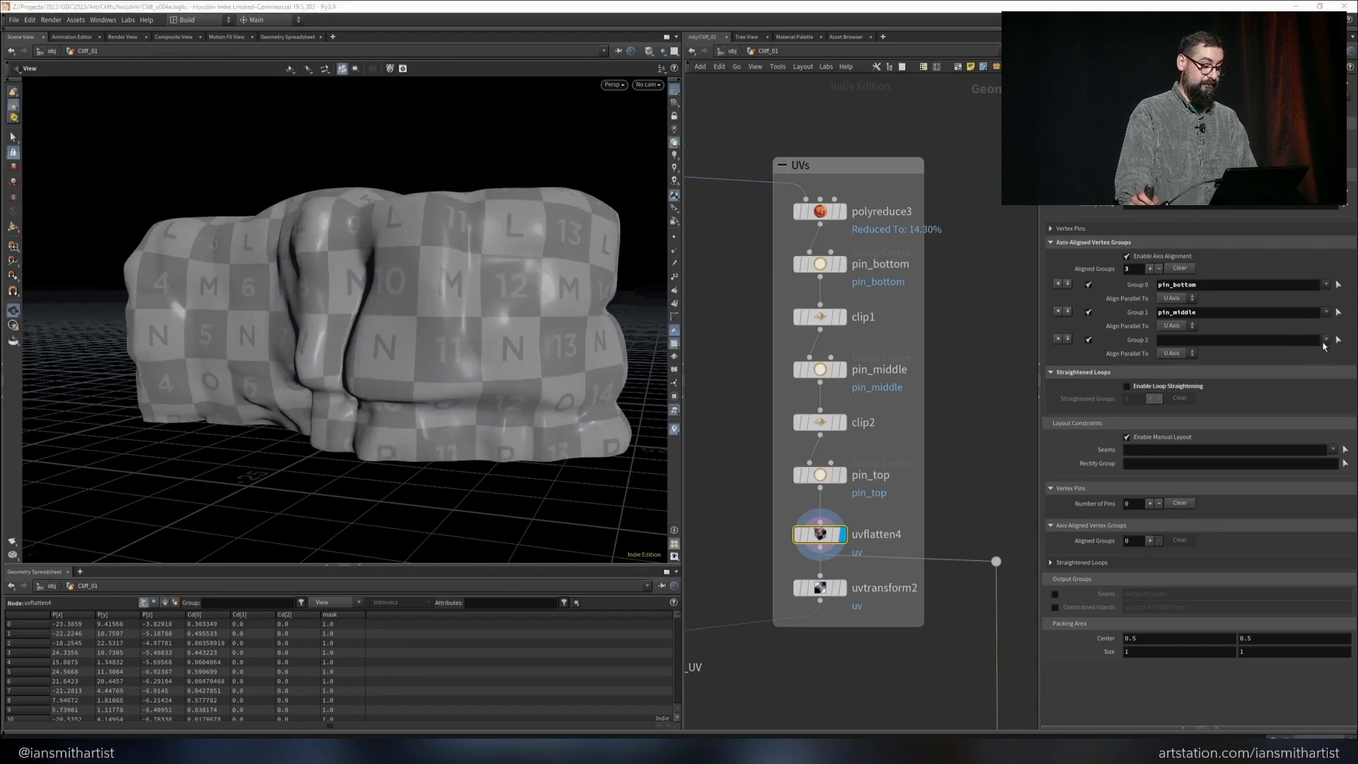
pyautogui.click(1324, 340)
pyautogui.click(1319, 376)
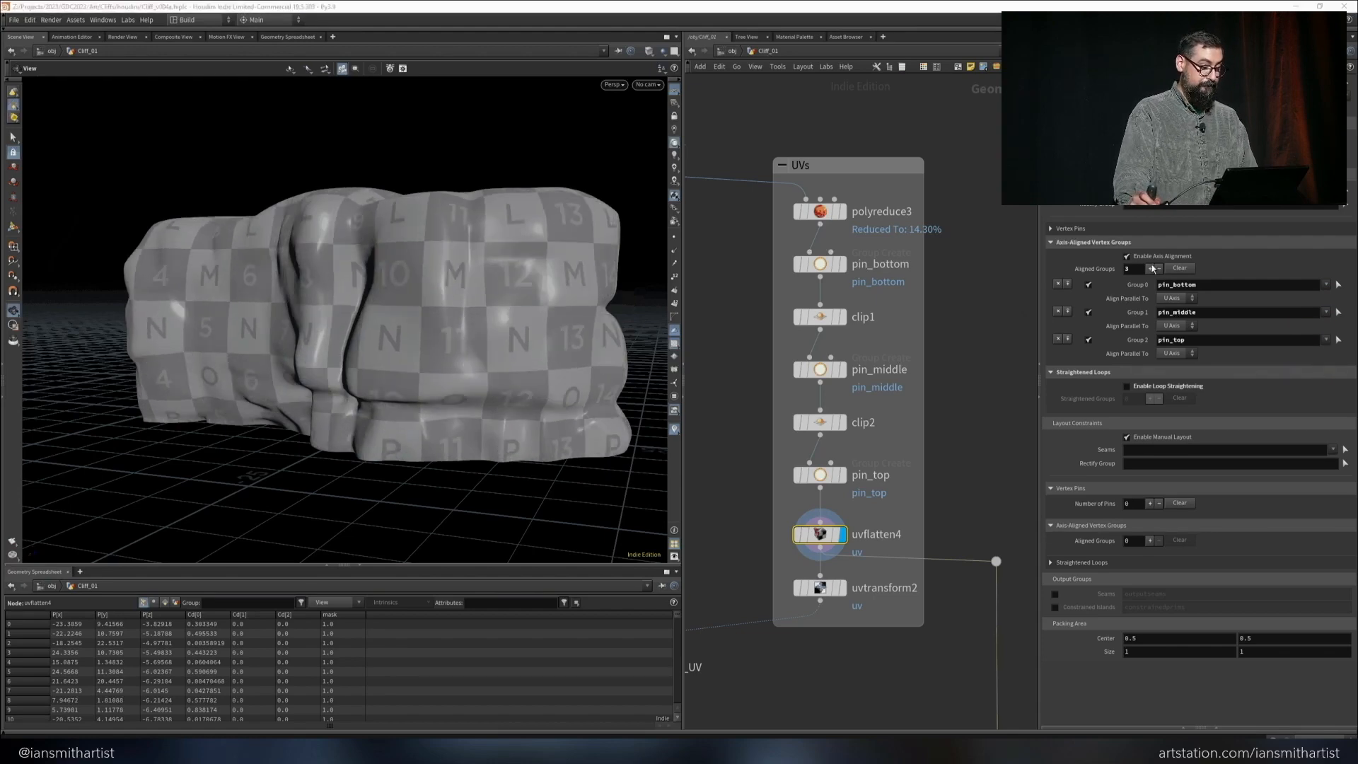
# Compare the UVs with axis alignment off and on, and show the uvtransform2 node's result
pyautogui.click(1140, 259)
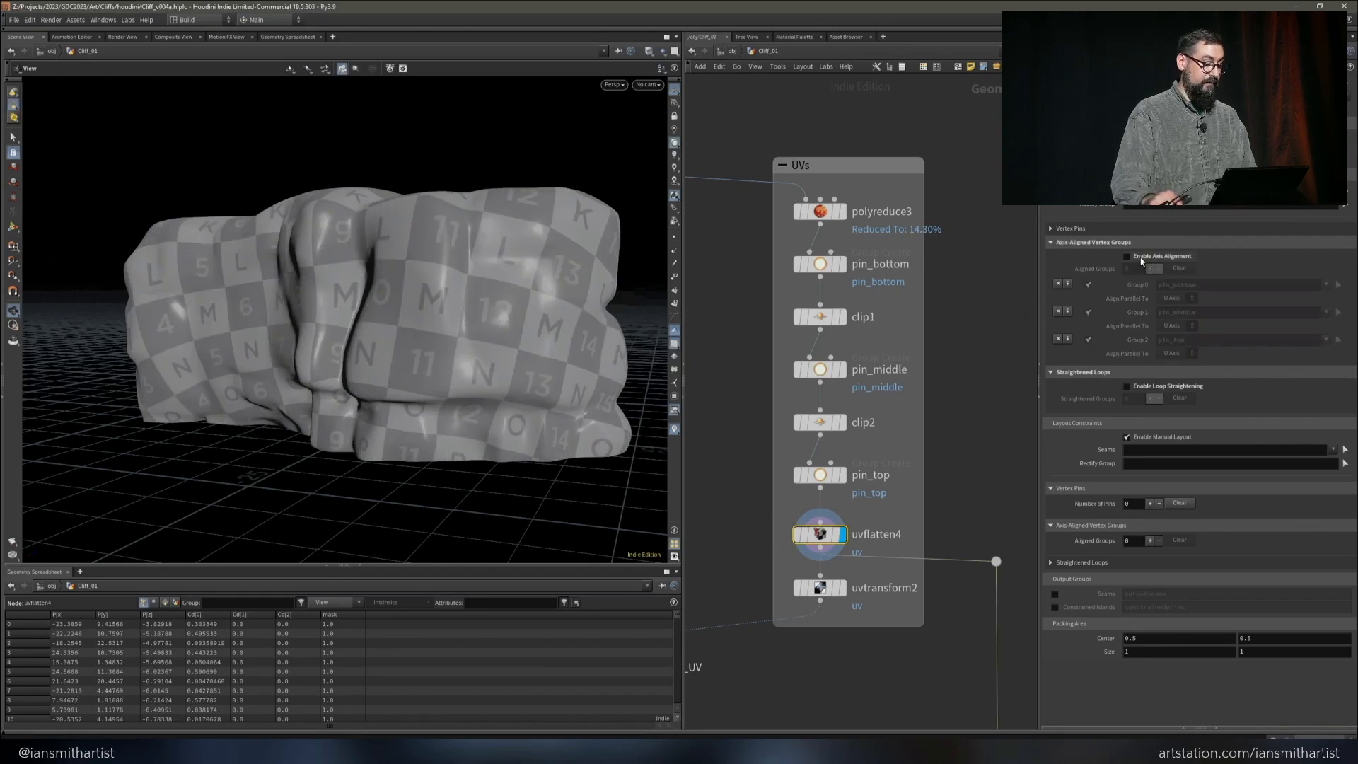
pyautogui.click(1140, 260)
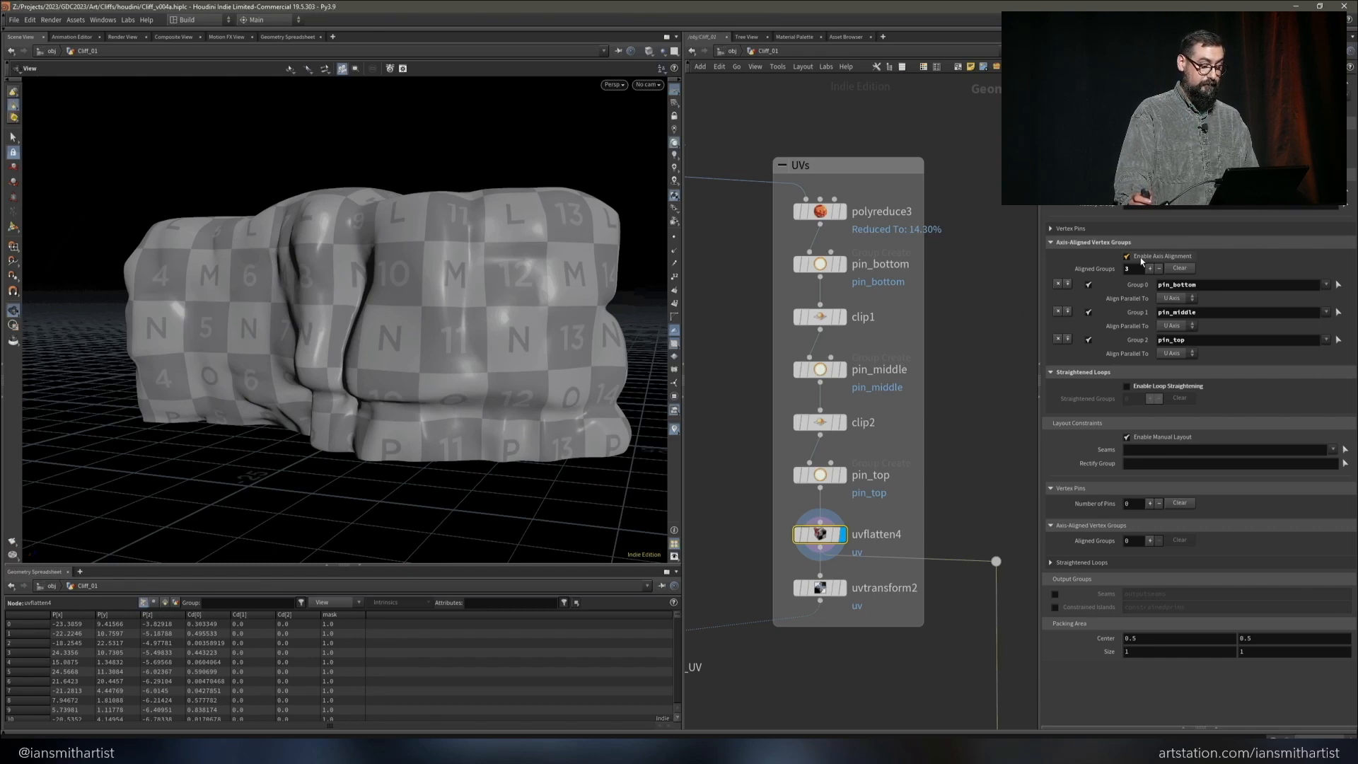
pyautogui.click(838, 587)
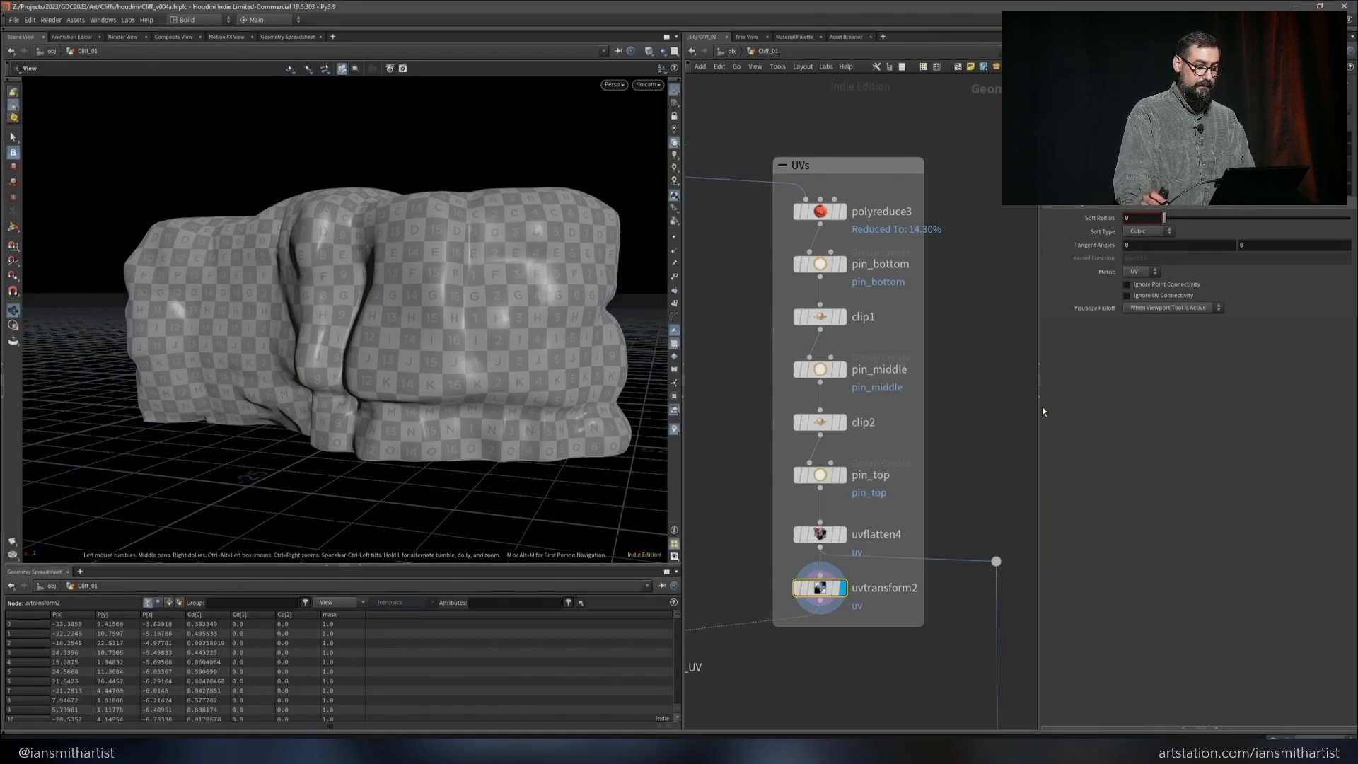
# Show the subdivide1 high-poly mesh and the UVs transferred onto it by attribtransfer_UV
pyautogui.click(1039, 396)
pyautogui.moveTo(839, 567); pyautogui.dragTo(1032, 548, button='middle')
pyautogui.click(781, 596)
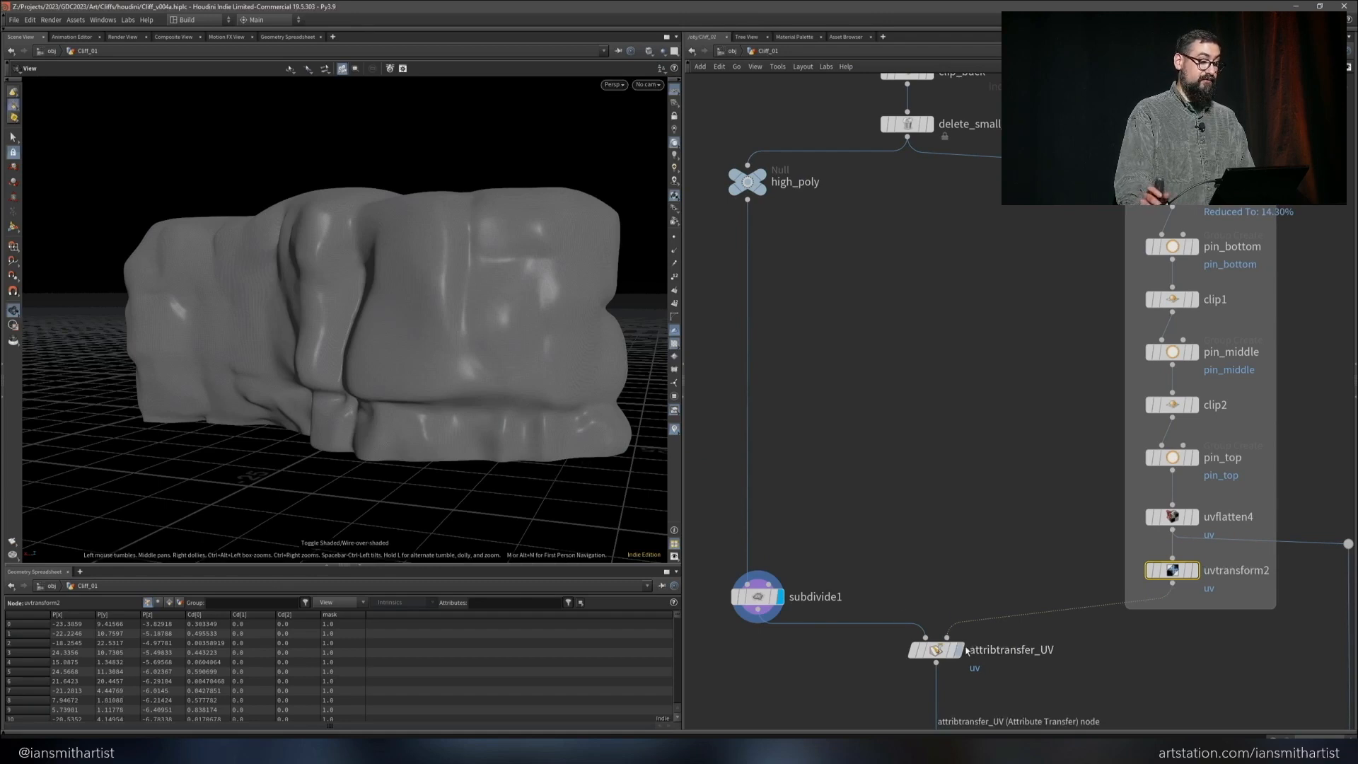
pyautogui.click(964, 651)
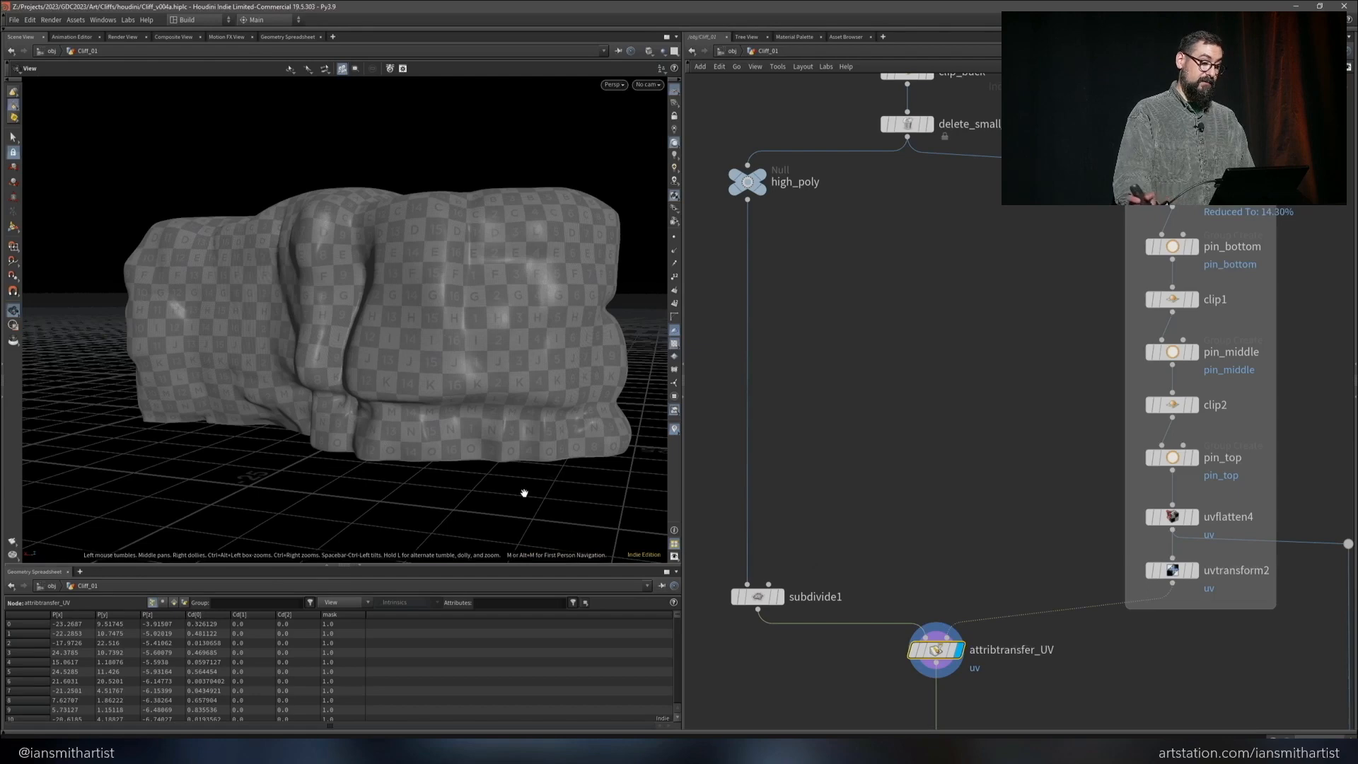
# Check the transferred UV layout, framed in the UV view, and return to the perspective view
pyautogui.hotkey('space', '5')
pyautogui.press('f')
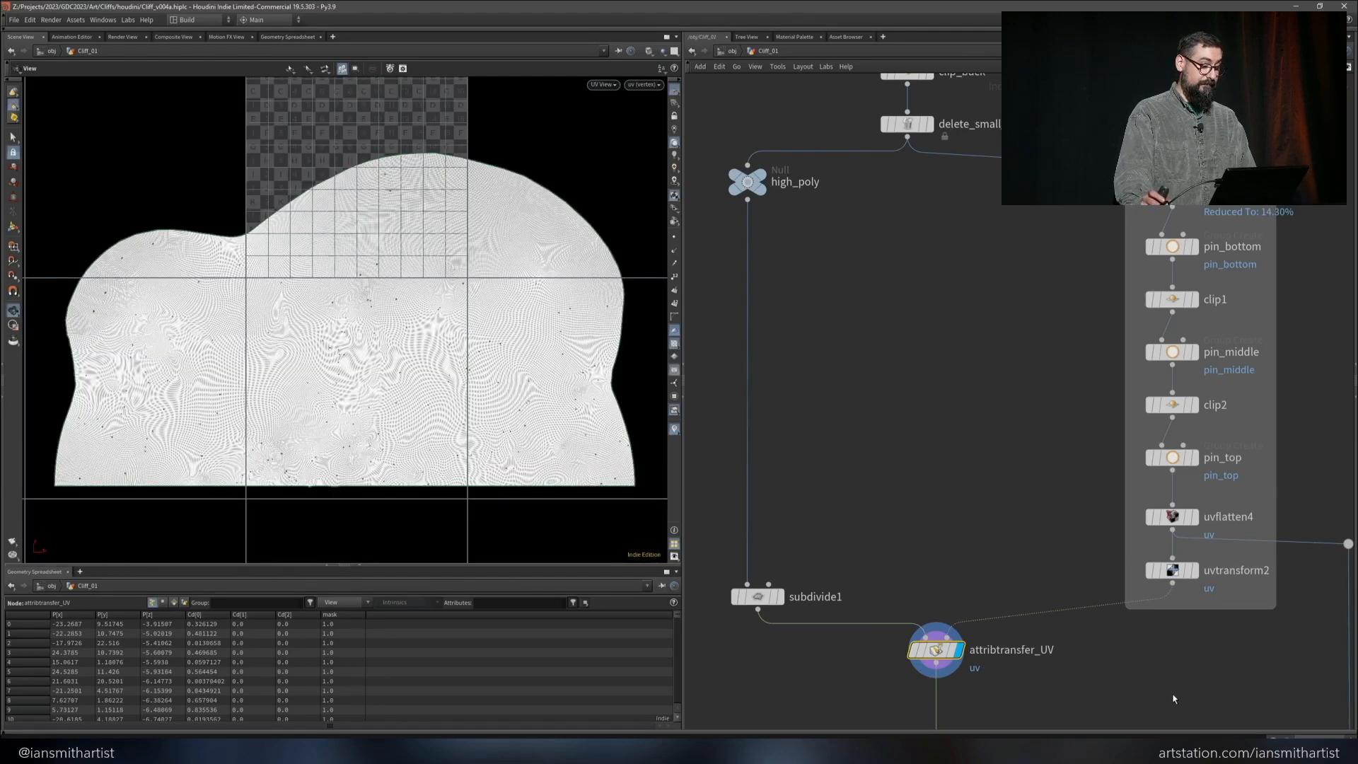
pyautogui.hotkey('space', '1')
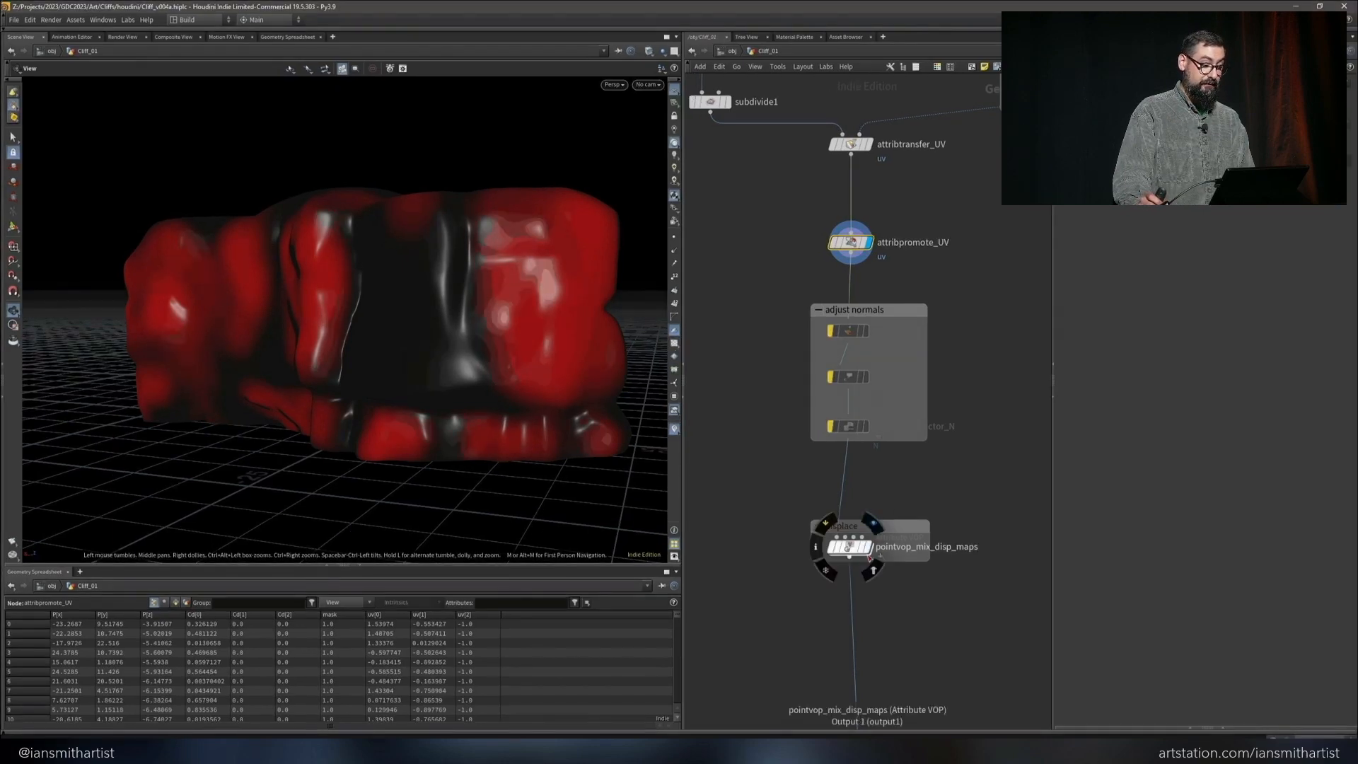
# Examine the displaced cliff at pointvop_mix_disp_maps and open that node's internal VOP network
pyautogui.click(852, 550)
pyautogui.moveTo(496, 417); pyautogui.dragTo(570, 440)
pyautogui.doubleClick(854, 548)
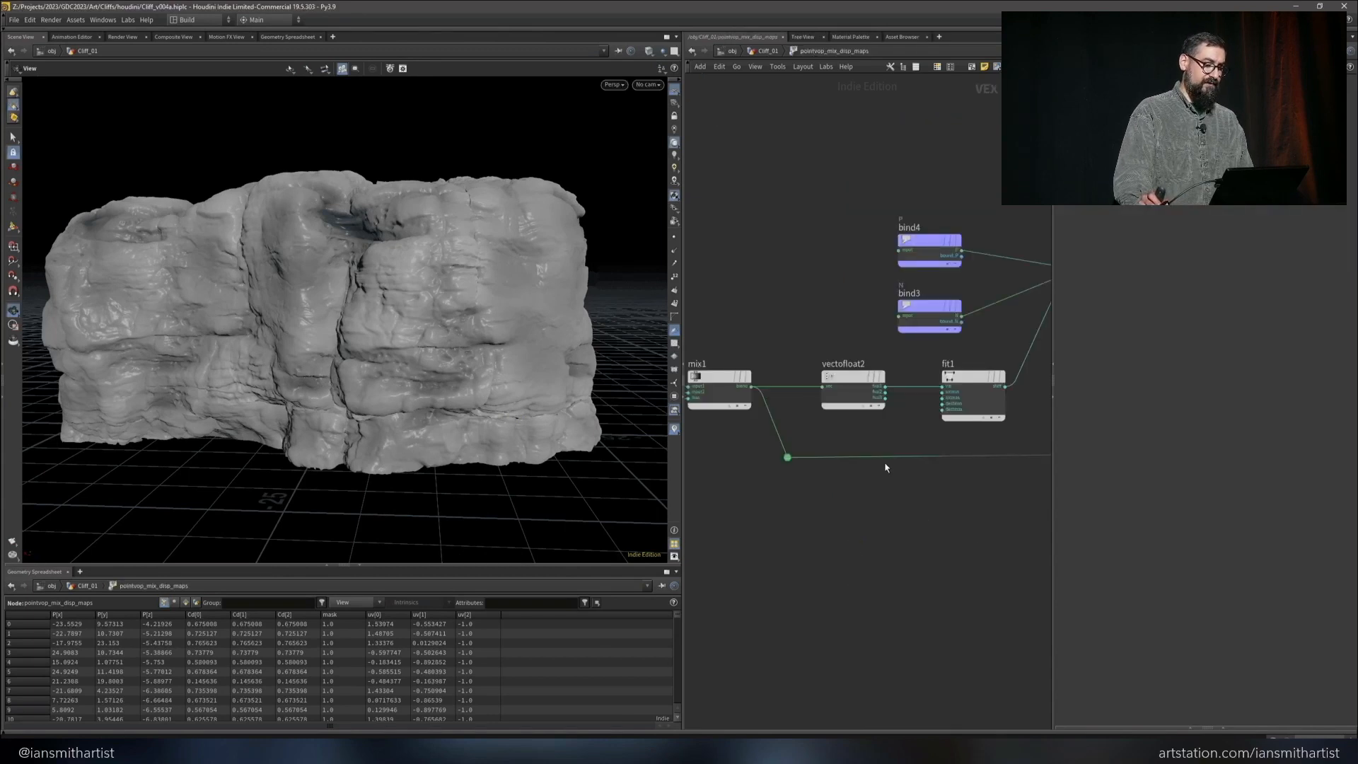
# Examine the whole displacement VOP network, from the two textures and mix1 through displacenml1 to the geometry output
pyautogui.click(1052, 396)
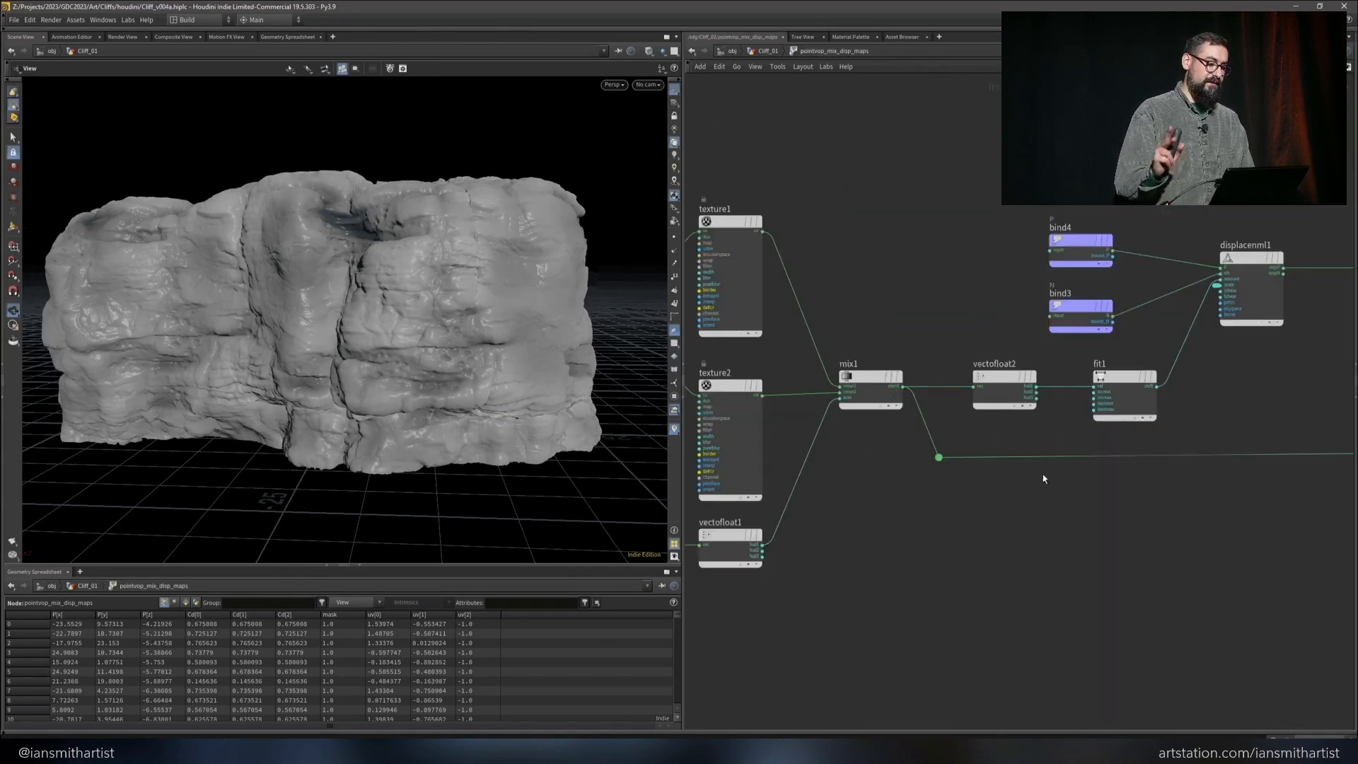
pyautogui.press('h')
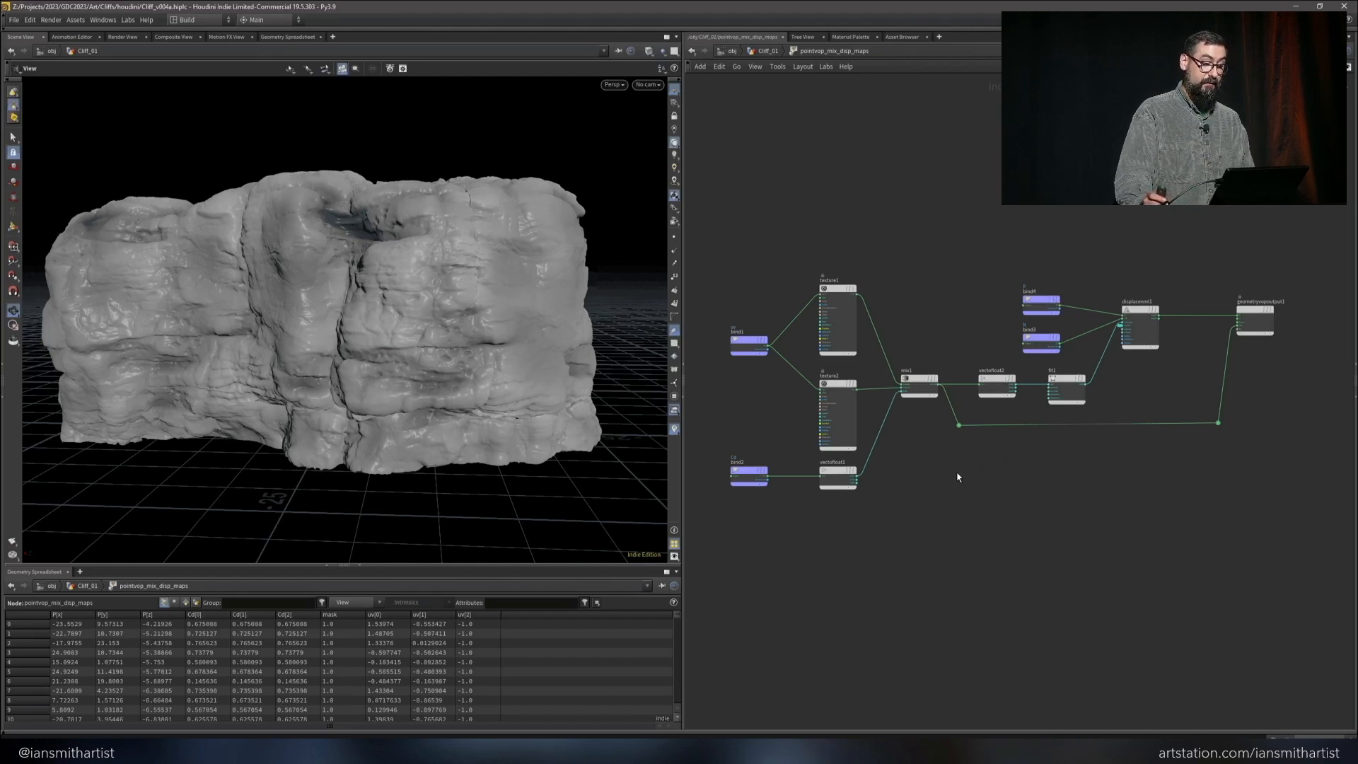
pyautogui.hotkey('ctrl', 'b')
pyautogui.press('h')
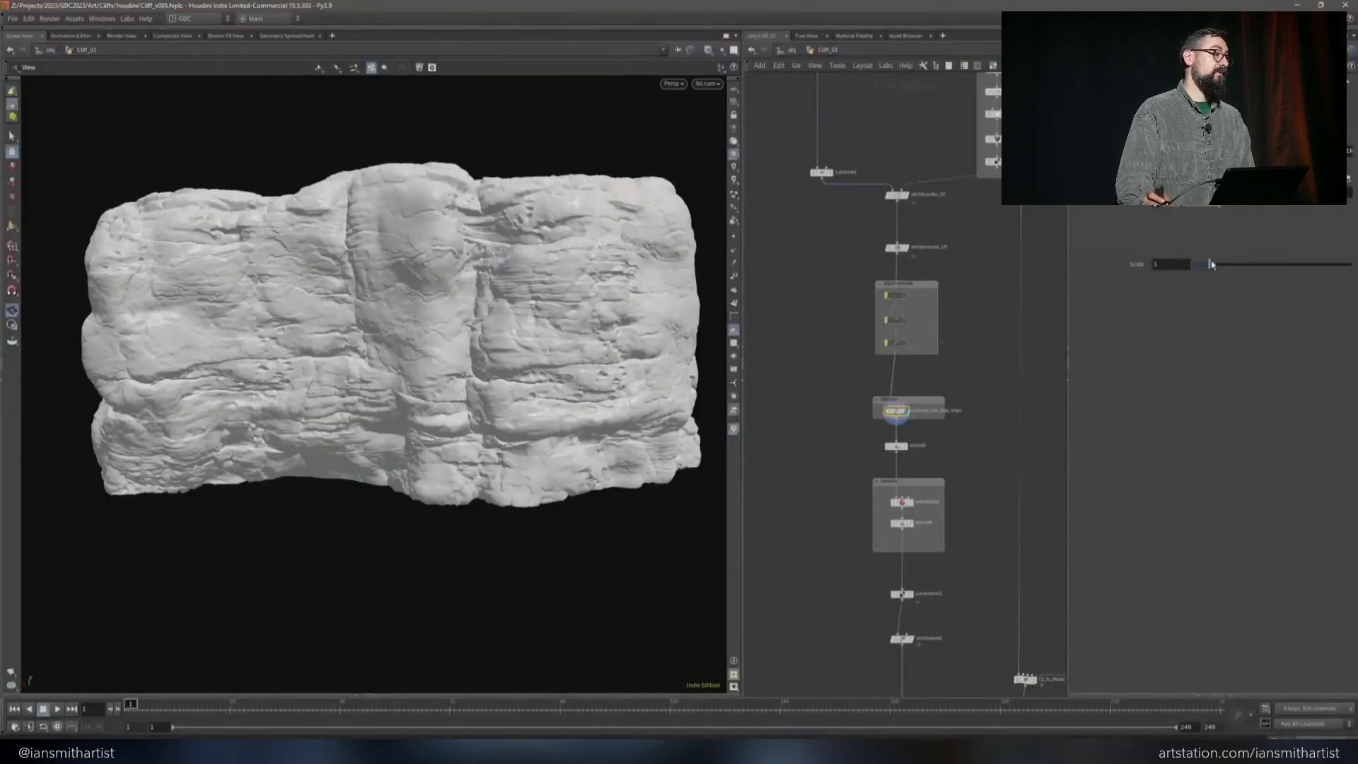
# Set the displacement Scale on pointvop_mix_disp_maps to 1.11 and inspect the displaced cliff's central crevice up close
pyautogui.moveTo(1211, 263)
pyautogui.mouseDown()
pyautogui.moveTo(1227, 267)
pyautogui.moveTo(1211, 268)
pyautogui.mouseUp()
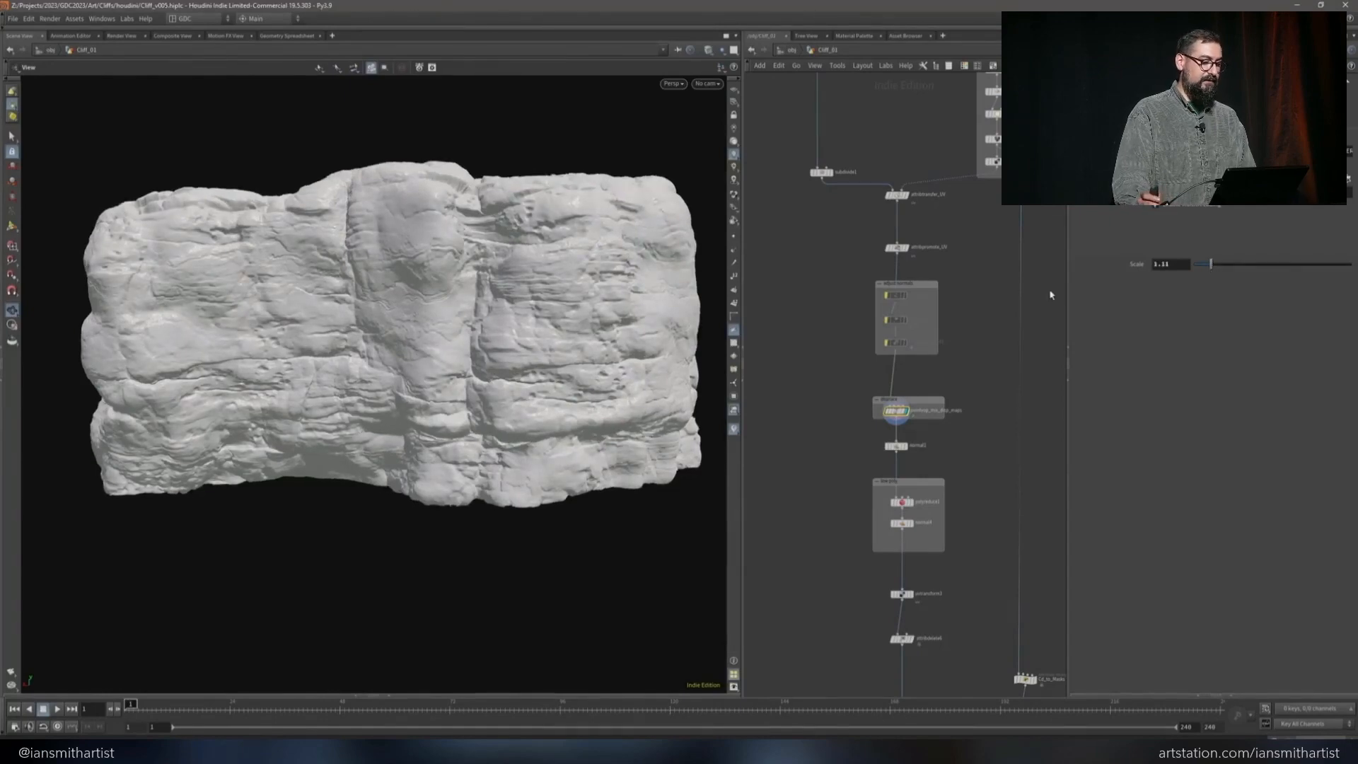
pyautogui.moveTo(432, 396); pyautogui.dragTo(586, 231)
pyautogui.scroll(5, 483, 422)
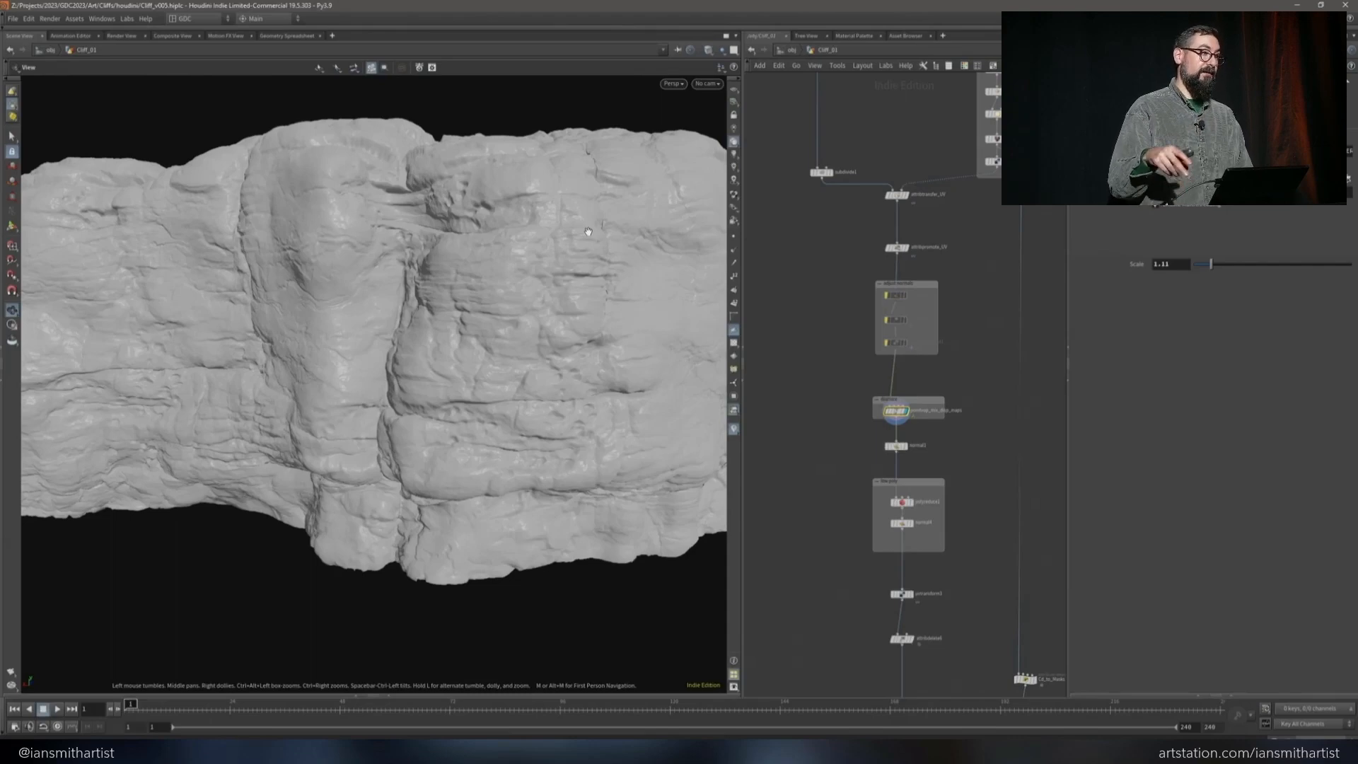
# Show the undisplaced cliff at the normal_point node in the adjust normals group
pyautogui.click(820, 173)
pyautogui.scroll(5, 895, 301)
pyautogui.moveTo(902, 289); pyautogui.dragTo(896, 245, button='middle')
pyautogui.moveTo(852, 222); pyautogui.dragTo(908, 374)
pyautogui.click(869, 238)
pyautogui.click(870, 299)
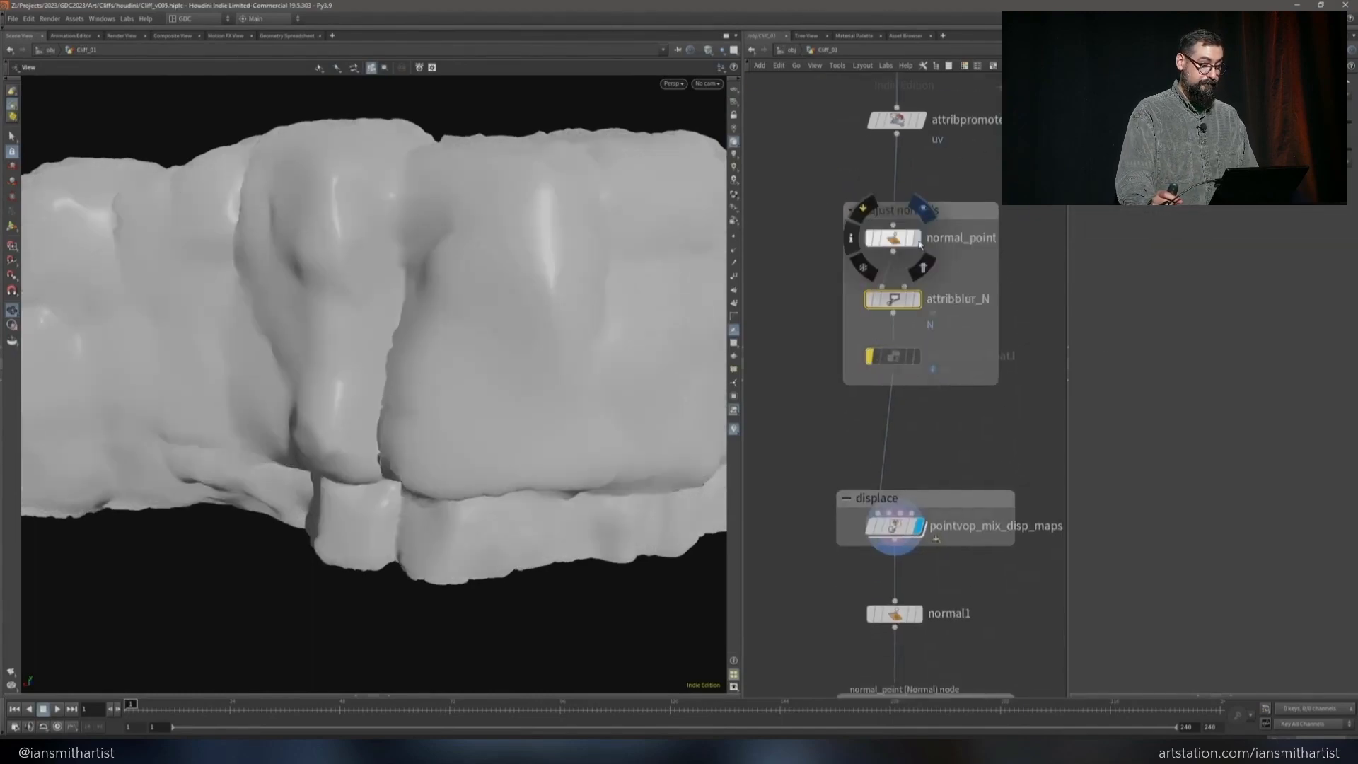
pyautogui.click(917, 238)
pyautogui.moveTo(606, 205); pyautogui.dragTo(552, 200)
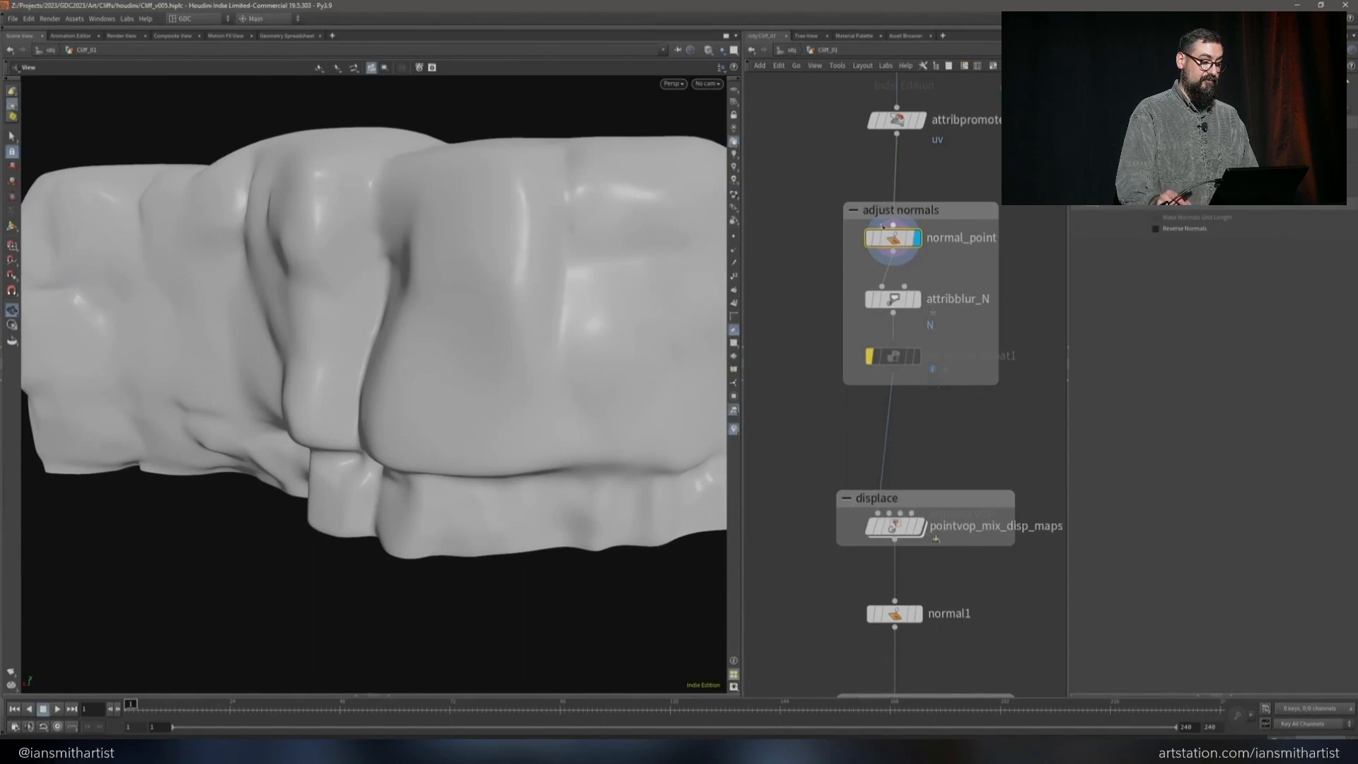
# Display the point normals in the viewport and compare normal_point's normals with the blurred ones from attribblur_N
pyautogui.click(893, 299)
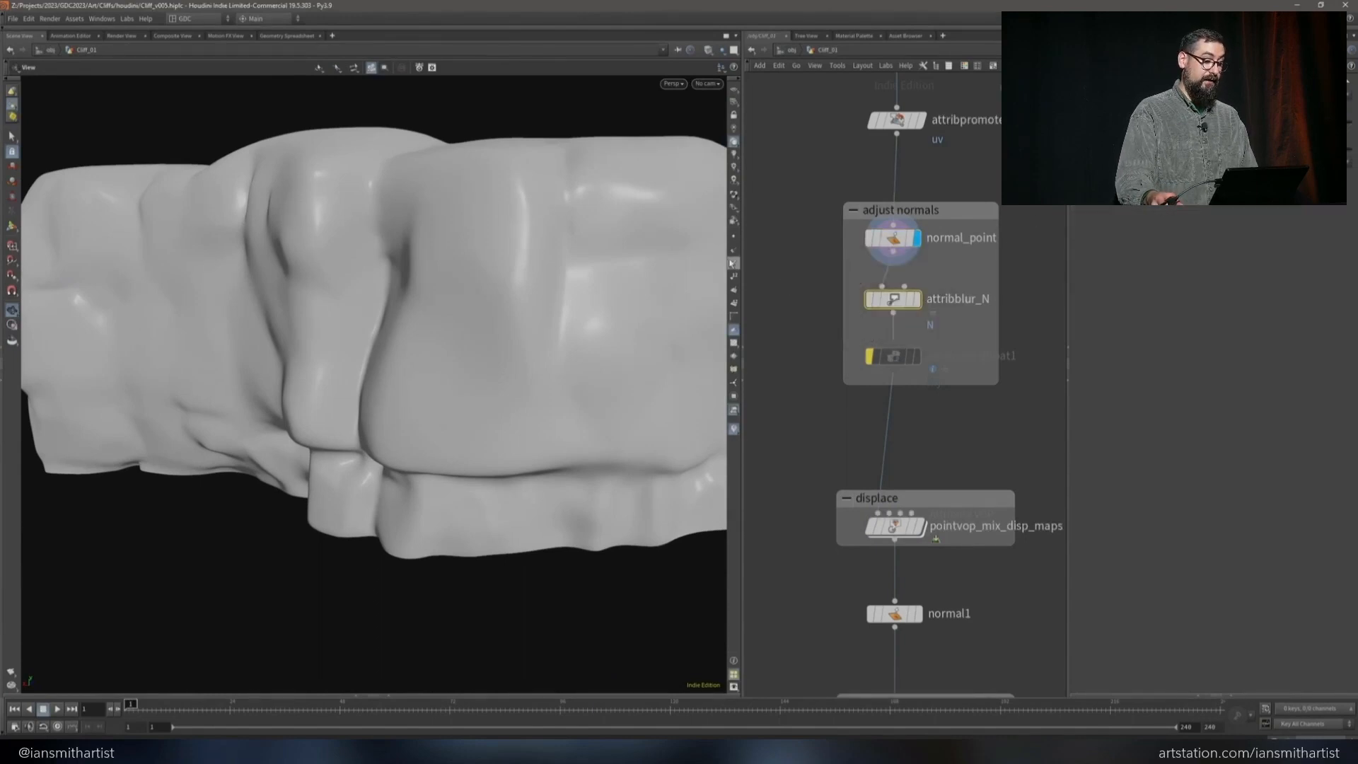
pyautogui.click(732, 263)
pyautogui.moveTo(433, 221)
pyautogui.mouseDown()
pyautogui.moveTo(470, 294)
pyautogui.moveTo(448, 218)
pyautogui.mouseUp()
pyautogui.scroll(3, 433, 311)
pyautogui.moveTo(431, 319); pyautogui.dragTo(427, 471)
pyautogui.scroll(6, 427, 438)
pyautogui.moveTo(433, 468); pyautogui.dragTo(444, 478)
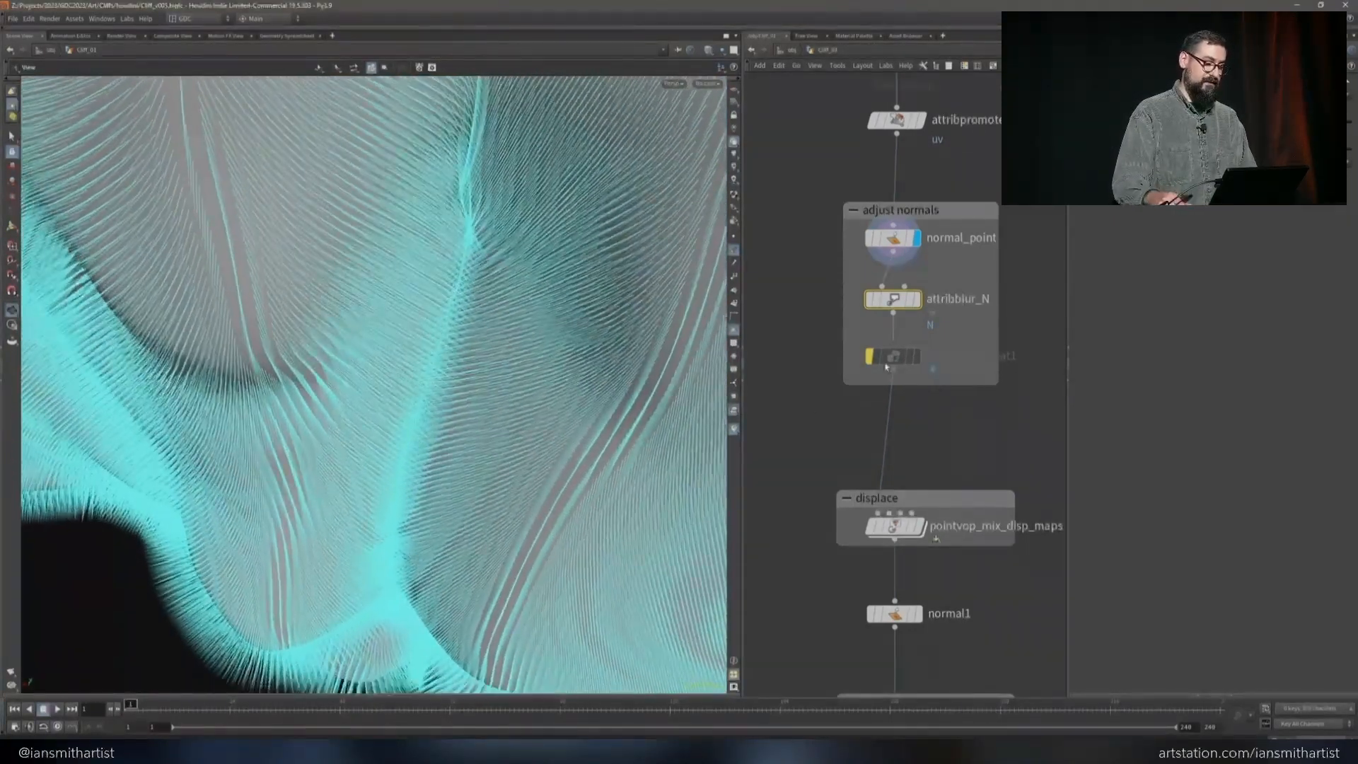
pyautogui.click(917, 300)
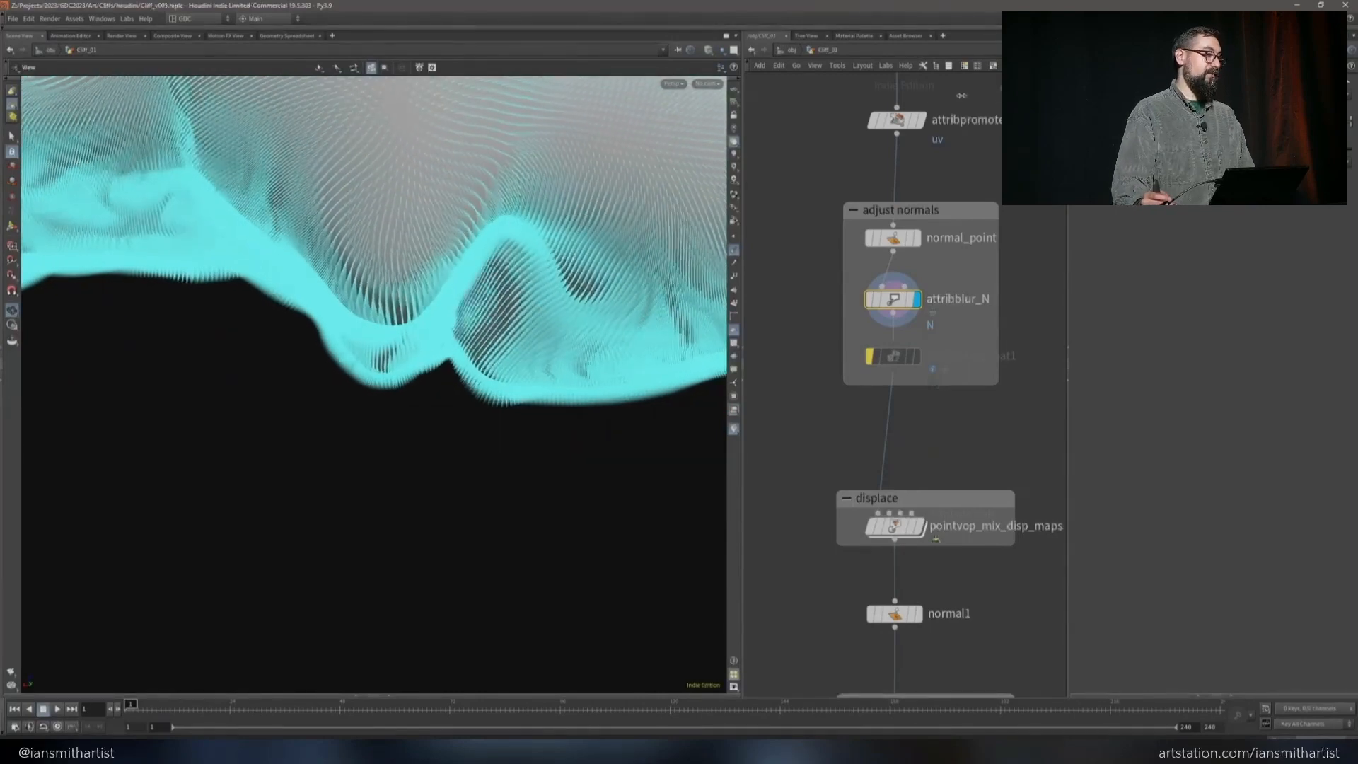
pyautogui.moveTo(587, 191); pyautogui.dragTo(718, 221)
# Hide the point normals and show the displaced cliff at normal1
pyautogui.click(918, 614)
pyautogui.click(733, 251)
pyautogui.moveTo(585, 280); pyautogui.dragTo(570, 312)
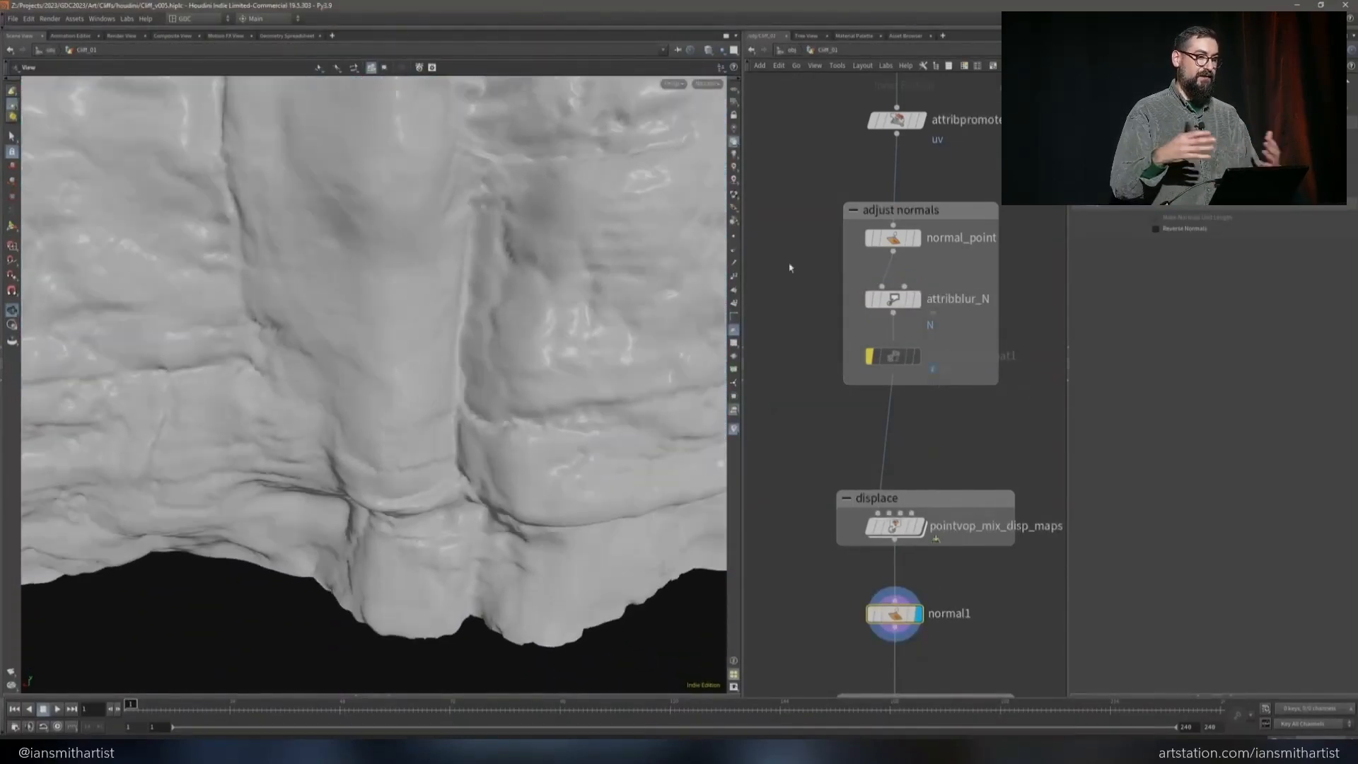
# Adjust the normal blurring in attribblur_N and examine its effect on the displaced cliff's creases
pyautogui.click(893, 300)
pyautogui.moveTo(1159, 121); pyautogui.dragTo(1060, 125, button='middle')
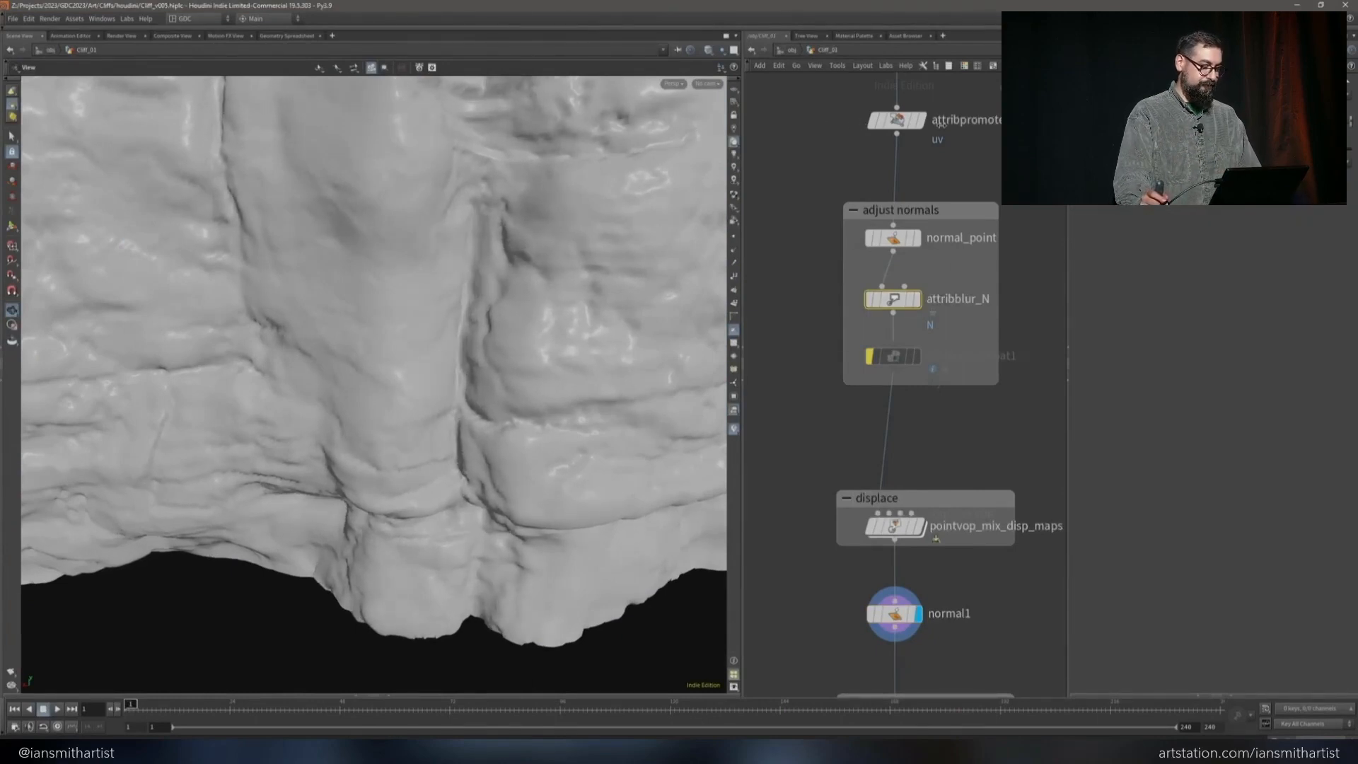
pyautogui.moveTo(565, 329); pyautogui.dragTo(582, 307)
pyautogui.moveTo(498, 366); pyautogui.dragTo(582, 330)
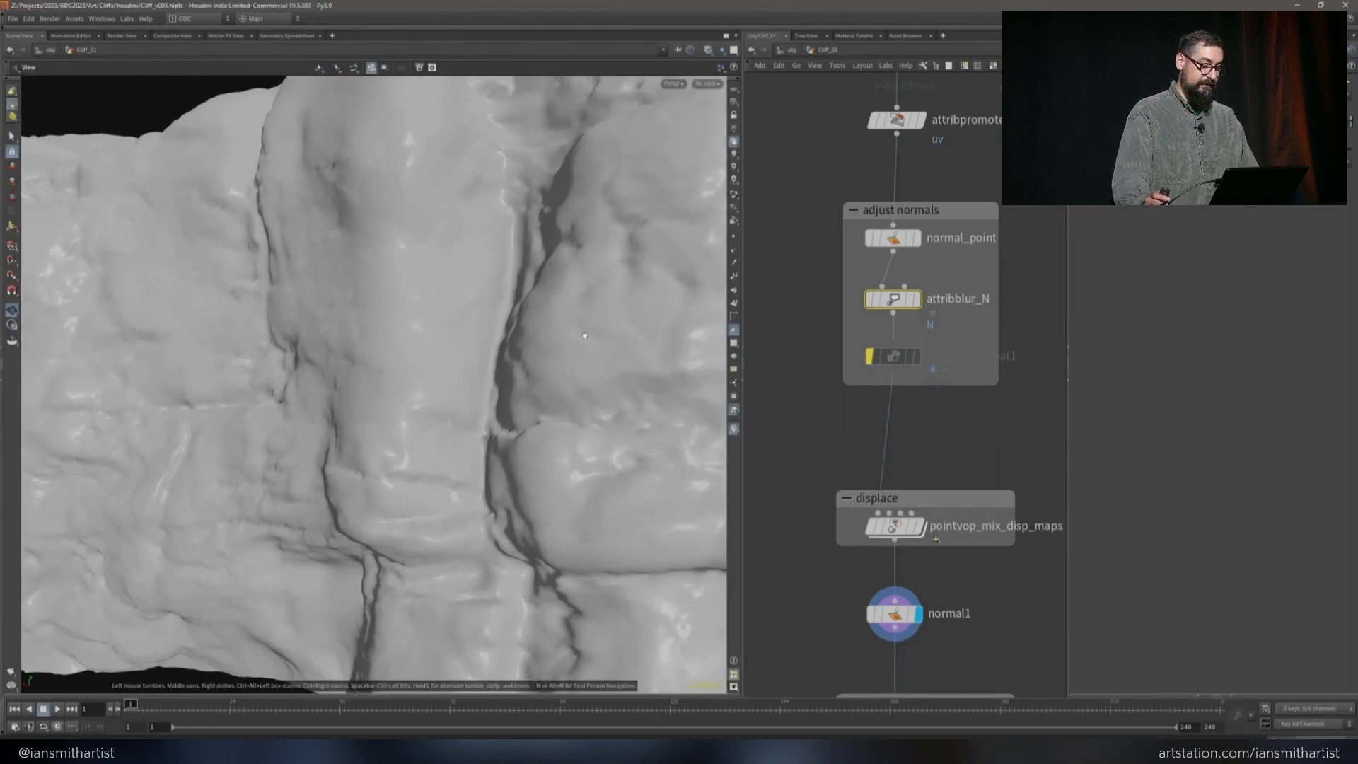
pyautogui.moveTo(584, 335); pyautogui.dragTo(397, 394)
pyautogui.moveTo(509, 231); pyautogui.dragTo(620, 294)
# Enable attribadjustfloat1 after attribblur_N and display its point normals on the cliff
pyautogui.click(916, 357)
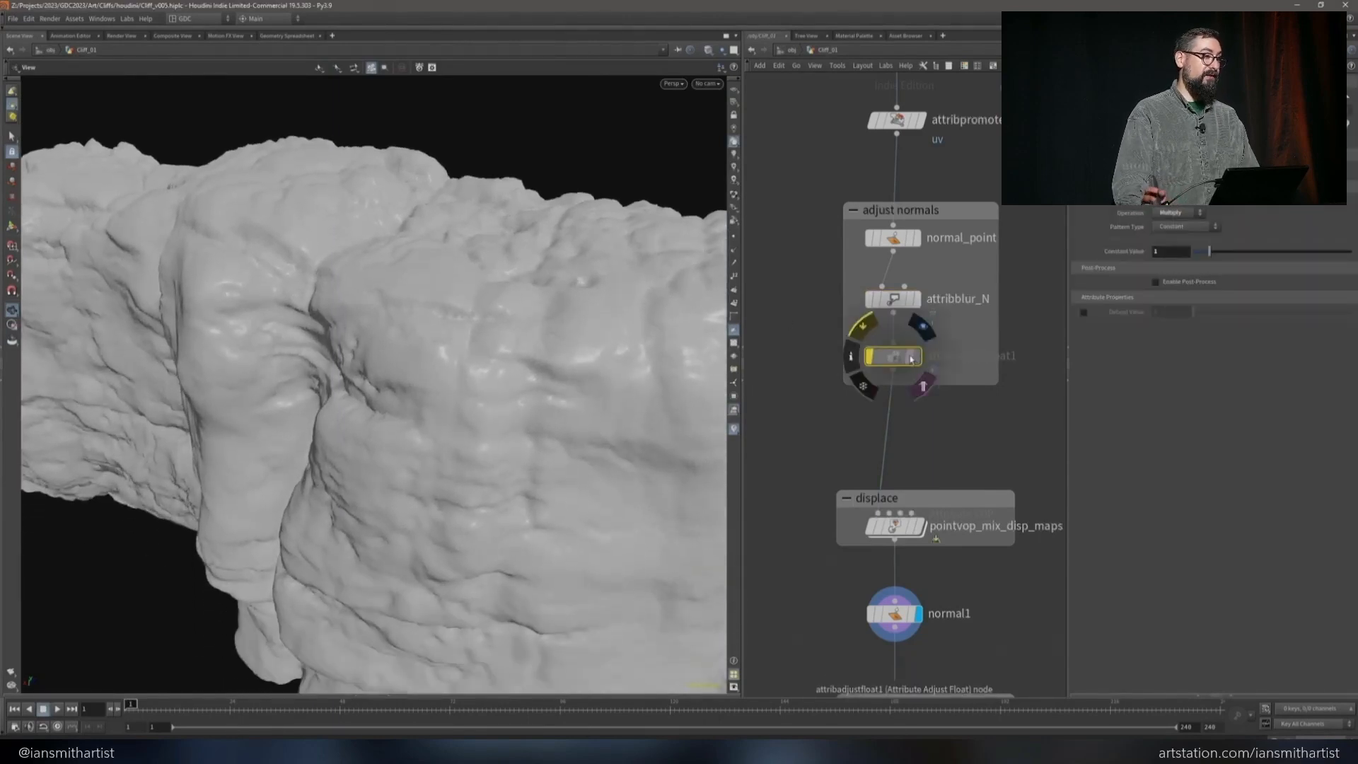
pyautogui.click(917, 357)
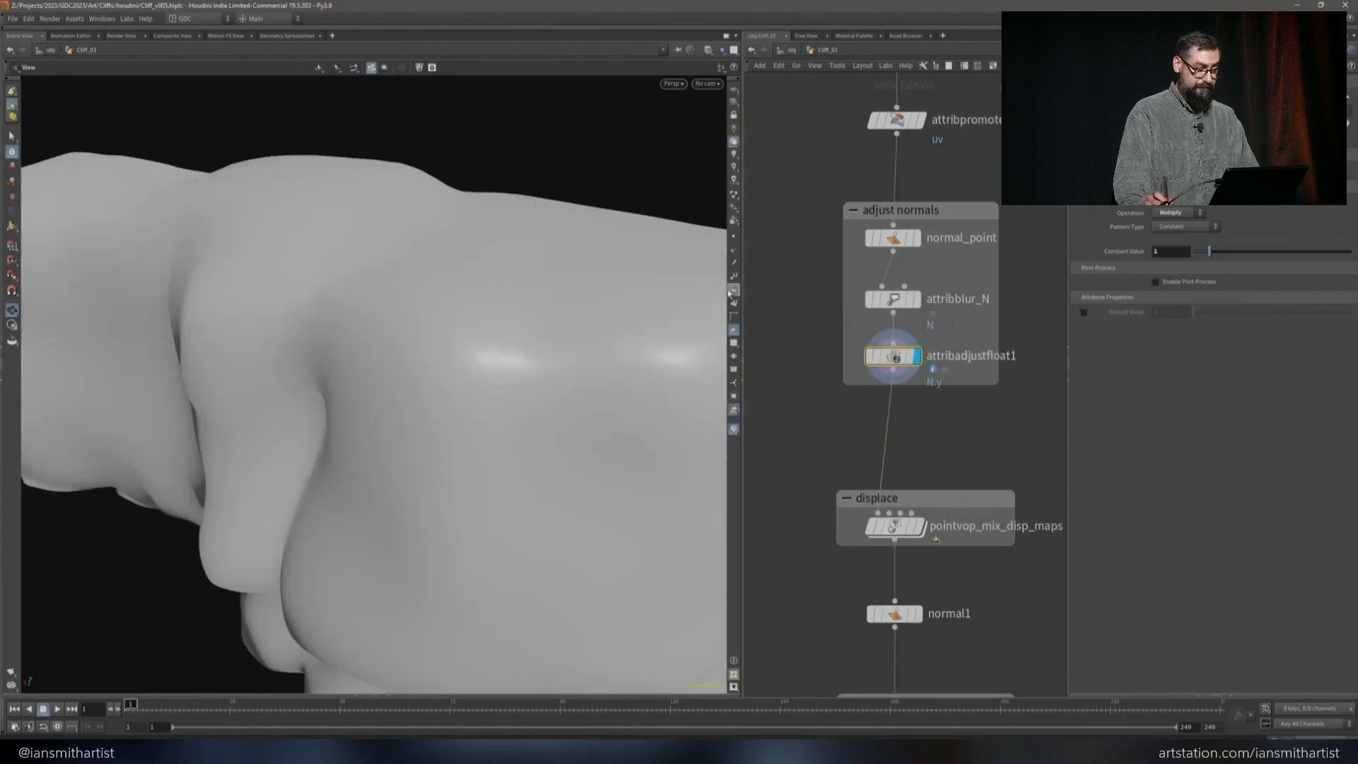
pyautogui.click(733, 251)
pyautogui.moveTo(362, 271); pyautogui.dragTo(457, 237)
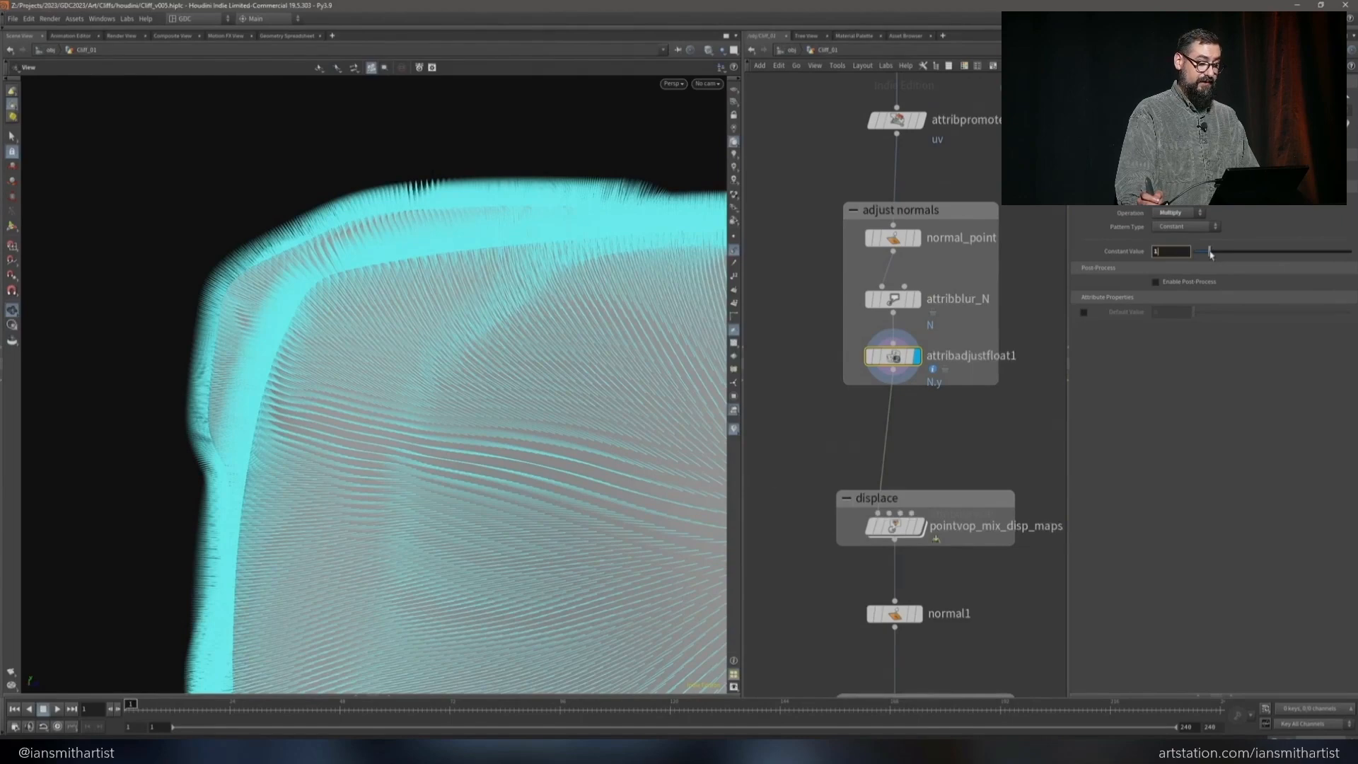
# Set attribadjustfloat1's Constant Value for N.y to 0.2 and show the displaced result at normal1 without point normals
pyautogui.moveTo(1210, 255); pyautogui.dragTo(1198, 254)
pyautogui.moveTo(613, 303); pyautogui.dragTo(630, 260)
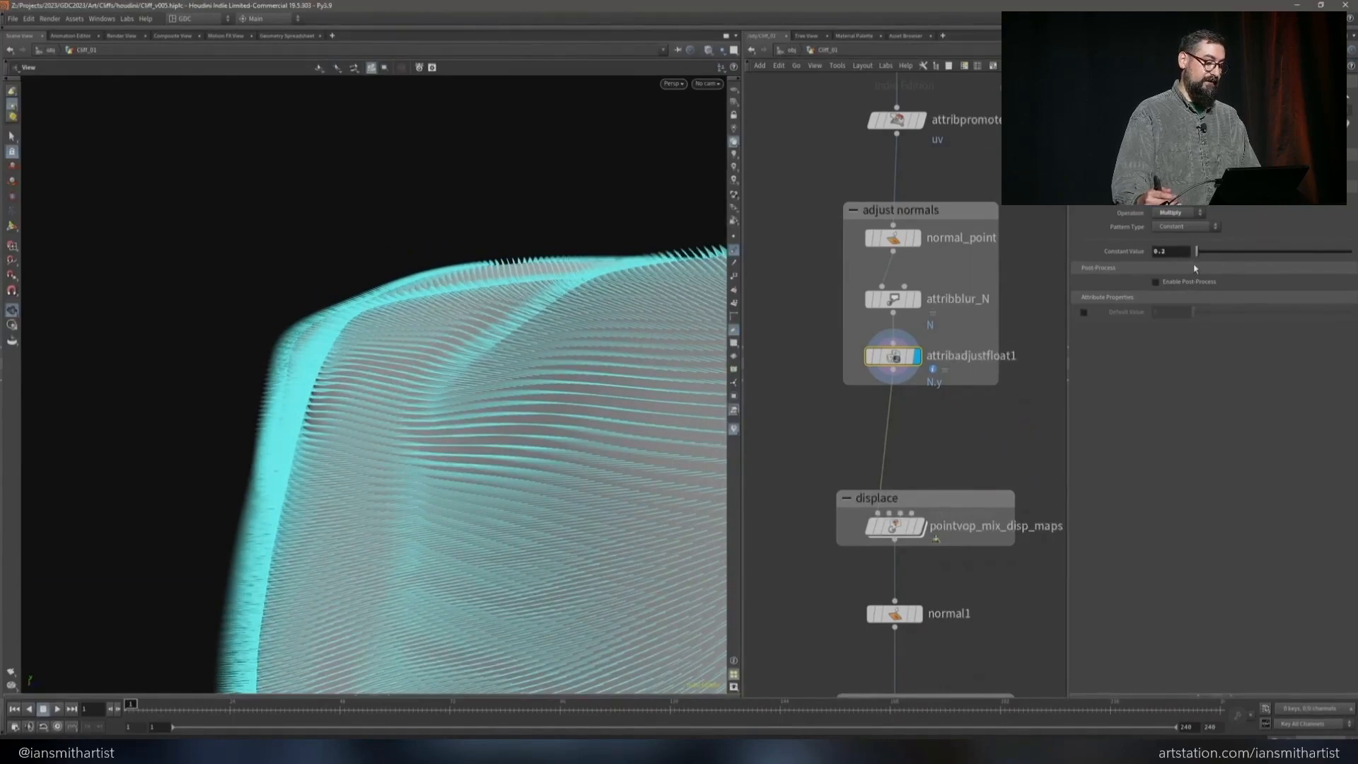
pyautogui.click(734, 251)
pyautogui.moveTo(635, 340); pyautogui.dragTo(563, 393)
pyautogui.click(918, 613)
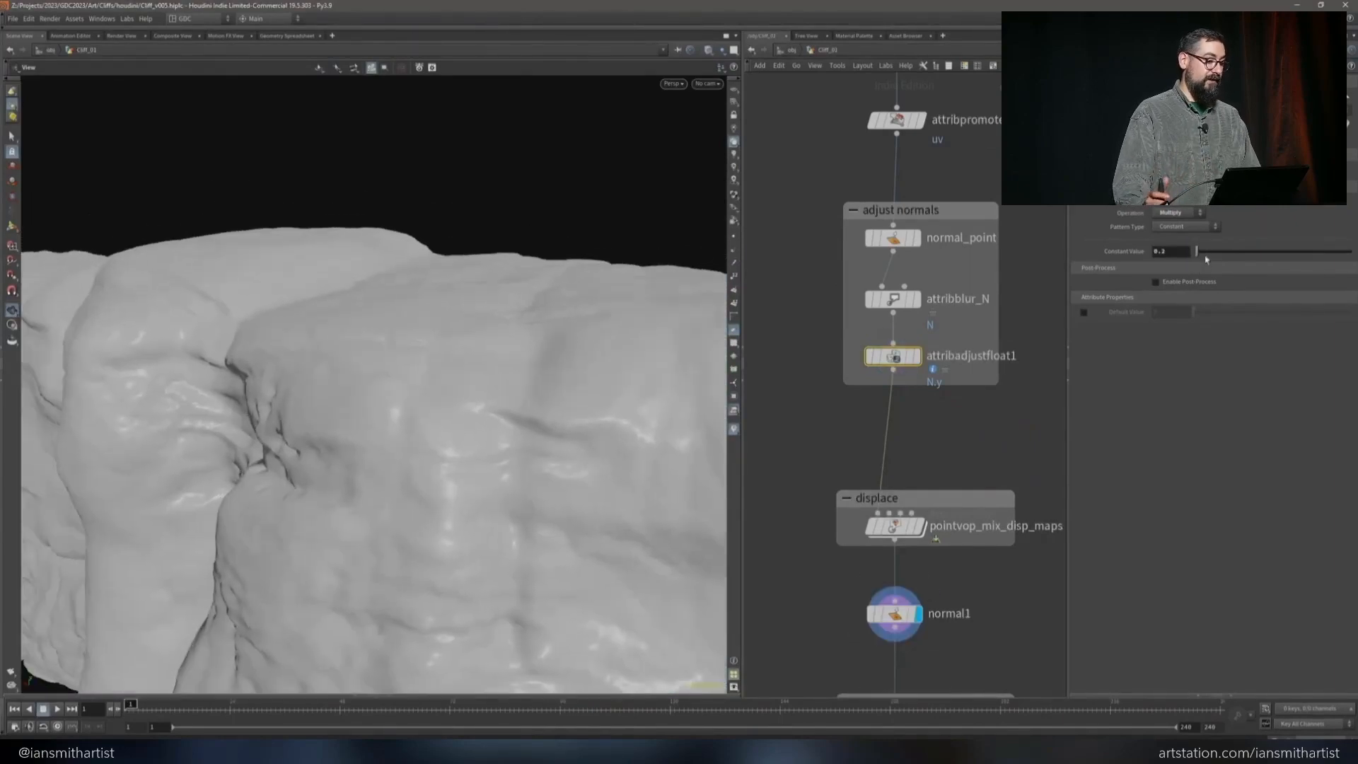
# Fine-tune attribadjustfloat1's Constant Value to 0.27 and check the displaced cliff up close and as a whole
pyautogui.moveTo(1197, 253)
pyautogui.mouseDown()
pyautogui.moveTo(1218, 252)
pyautogui.moveTo(1198, 253)
pyautogui.mouseUp()
pyautogui.moveTo(424, 303); pyautogui.dragTo(482, 264)
pyautogui.scroll(3, 482, 263)
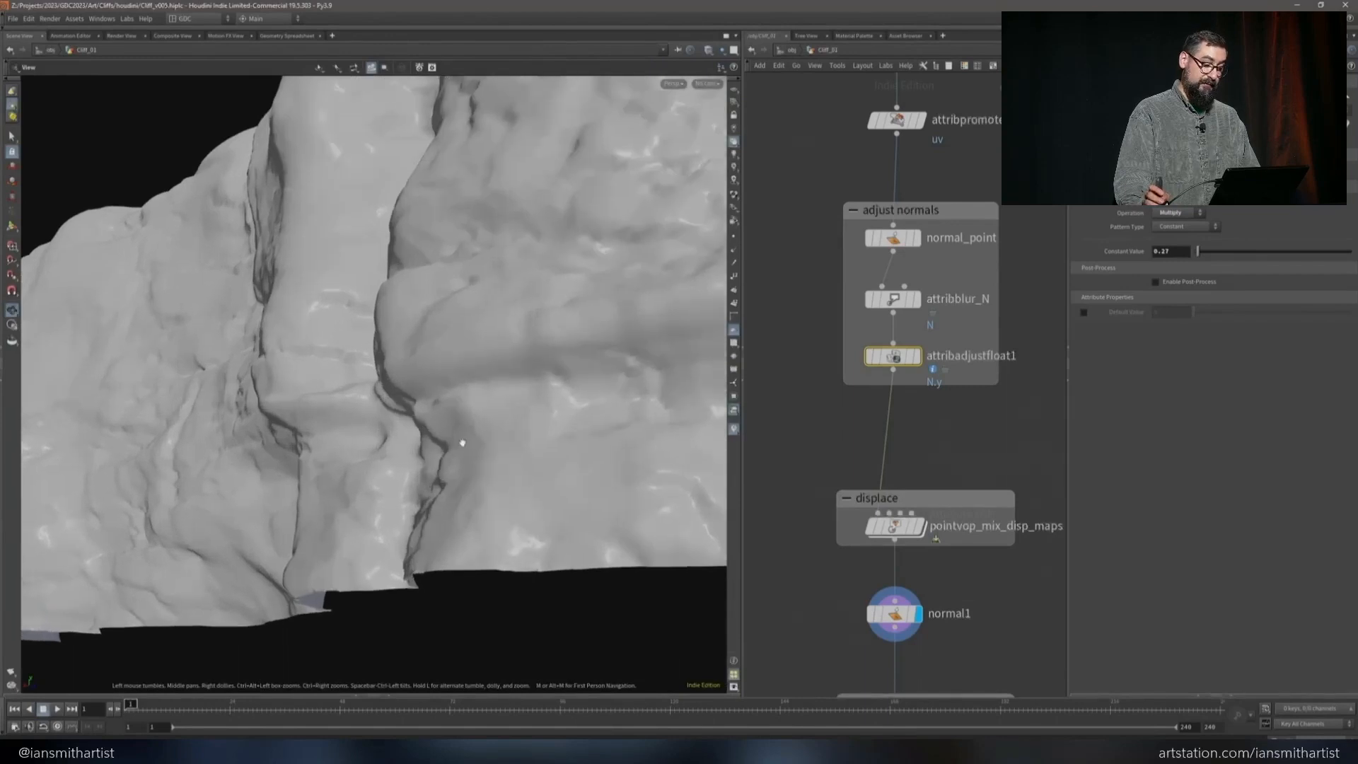
pyautogui.moveTo(1199, 254); pyautogui.dragTo(1198, 252)
pyautogui.moveTo(666, 270); pyautogui.dragTo(497, 218)
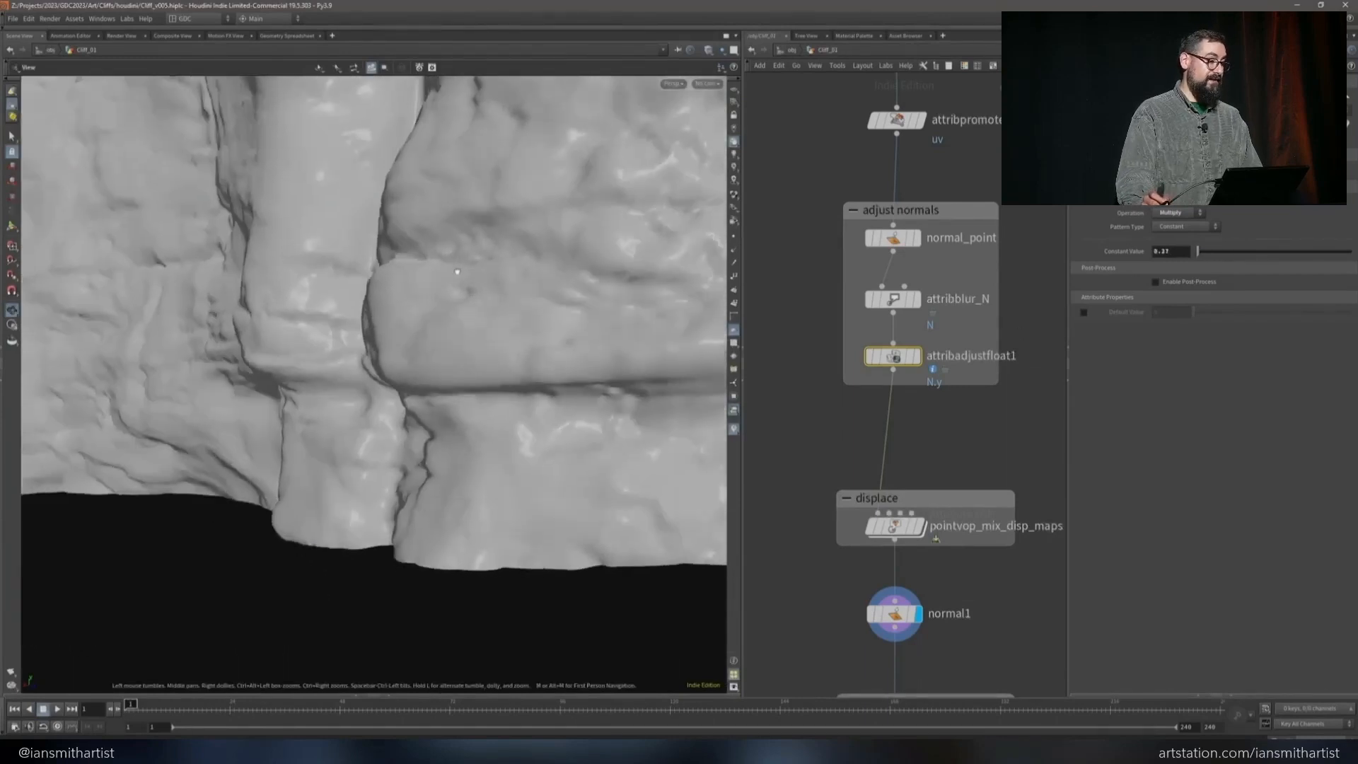
pyautogui.scroll(-6, 498, 219)
pyautogui.moveTo(497, 219); pyautogui.dragTo(495, 338, button='middle')
pyautogui.moveTo(495, 338); pyautogui.dragTo(637, 291)
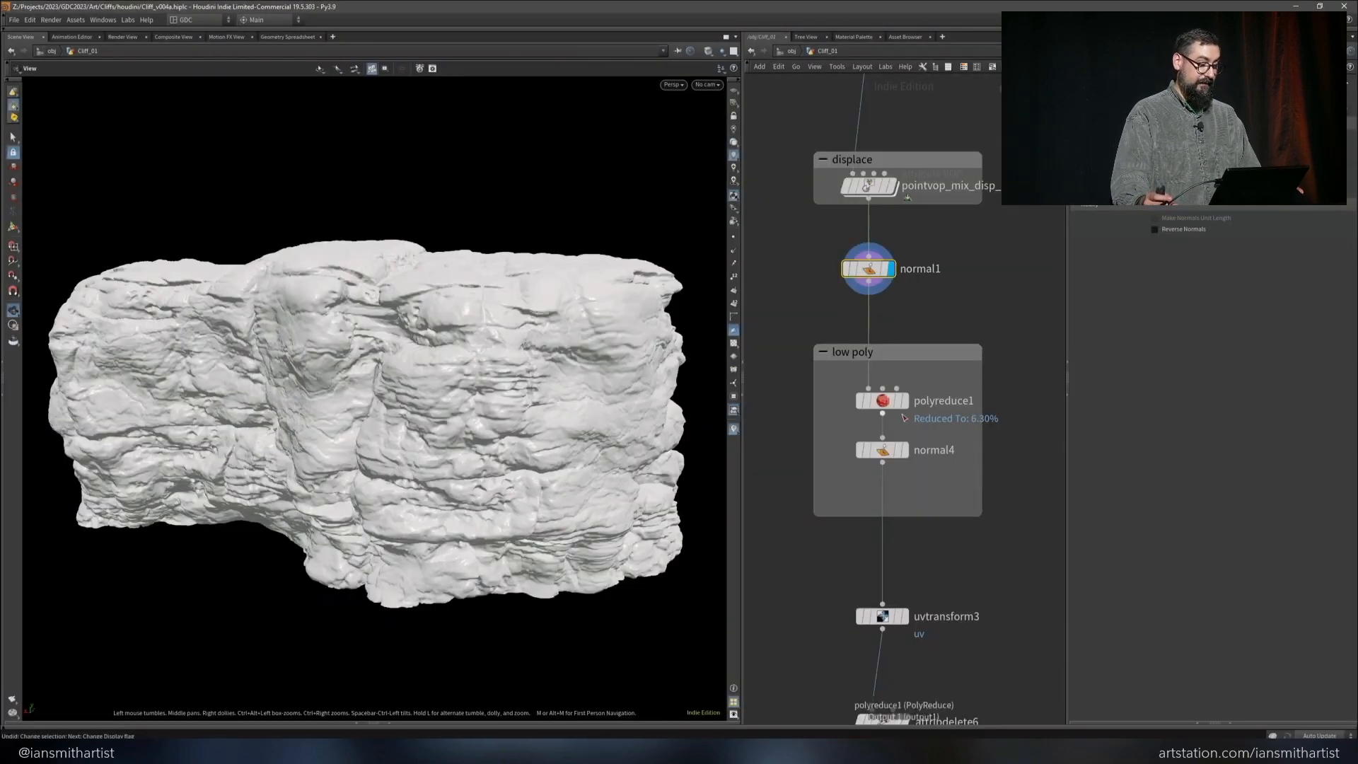
# Show the low-poly mesh from polyreduce1 with its wireframe, and the corrected shading from normal4
pyautogui.click(879, 401)
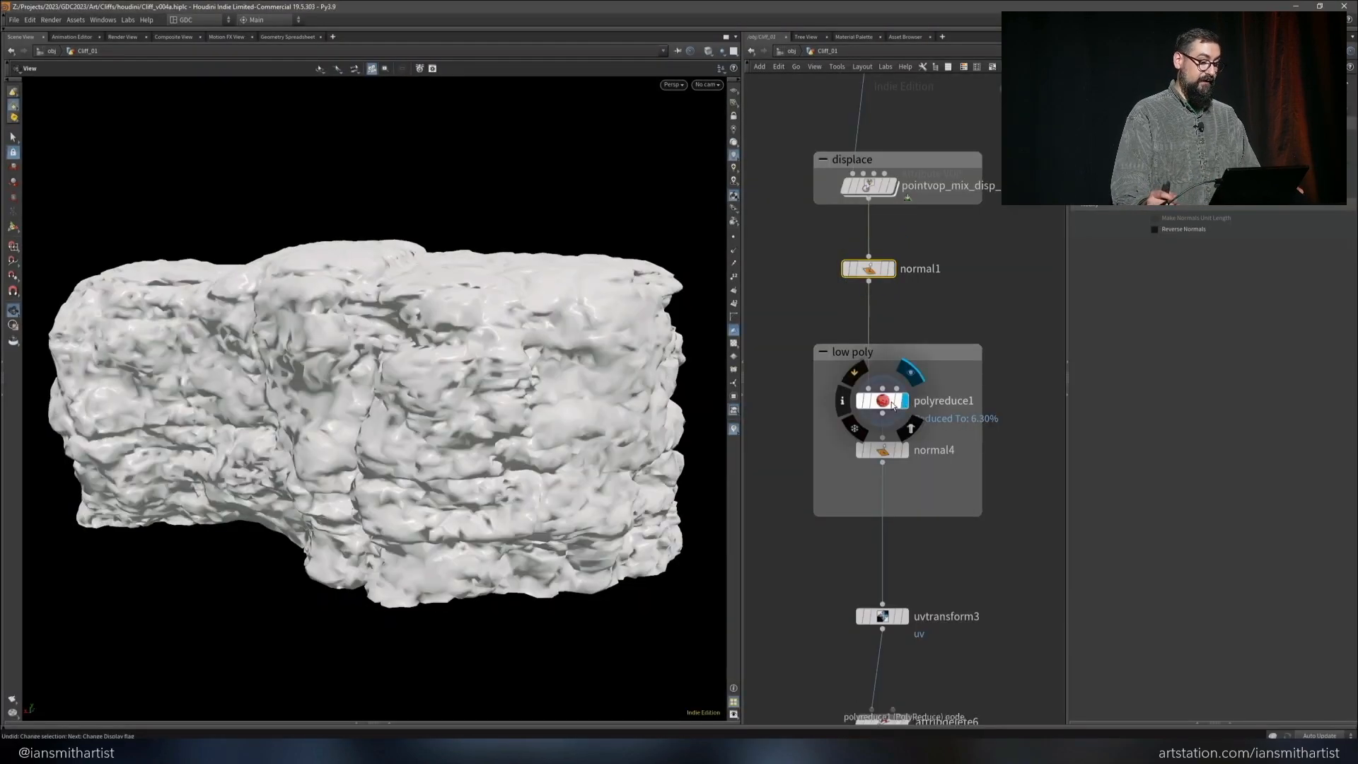
pyautogui.hotkey('shift', 'w')
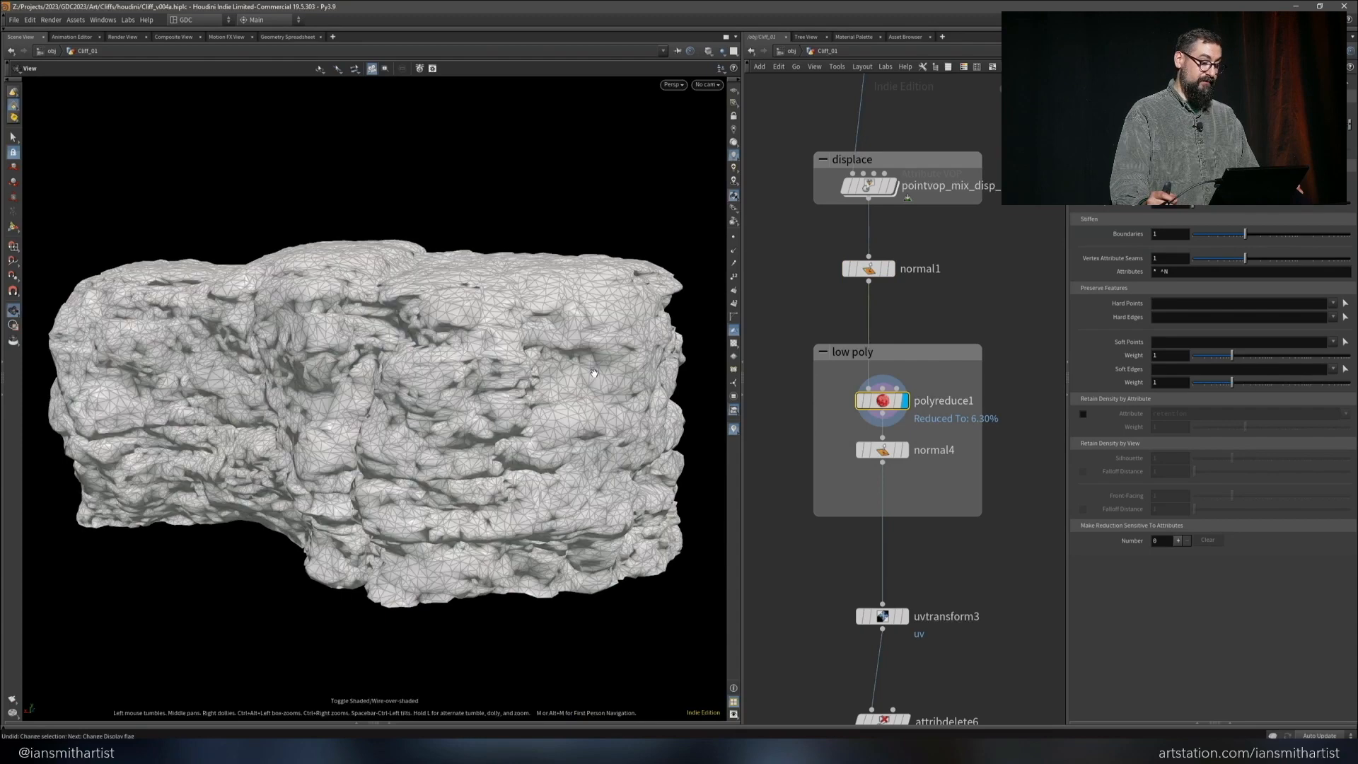
pyautogui.click(881, 452)
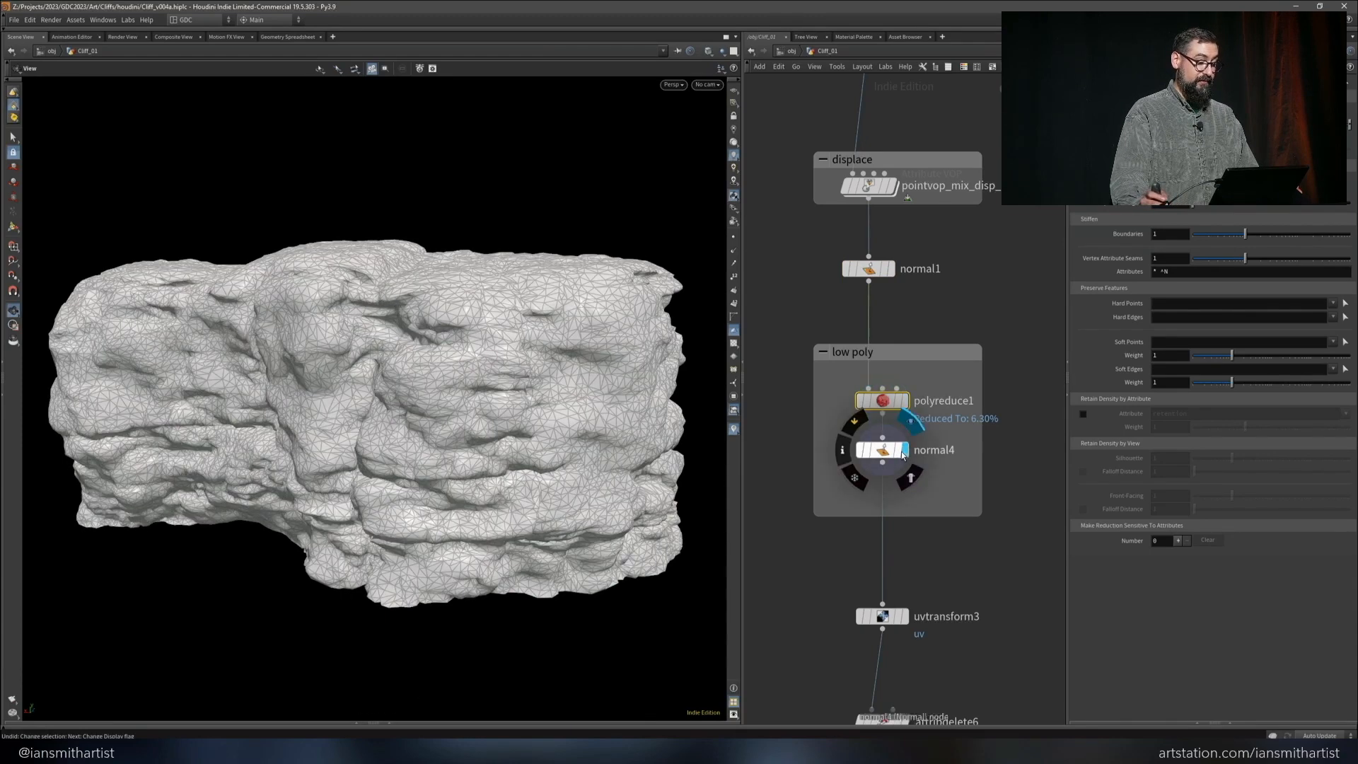
pyautogui.moveTo(881, 455)
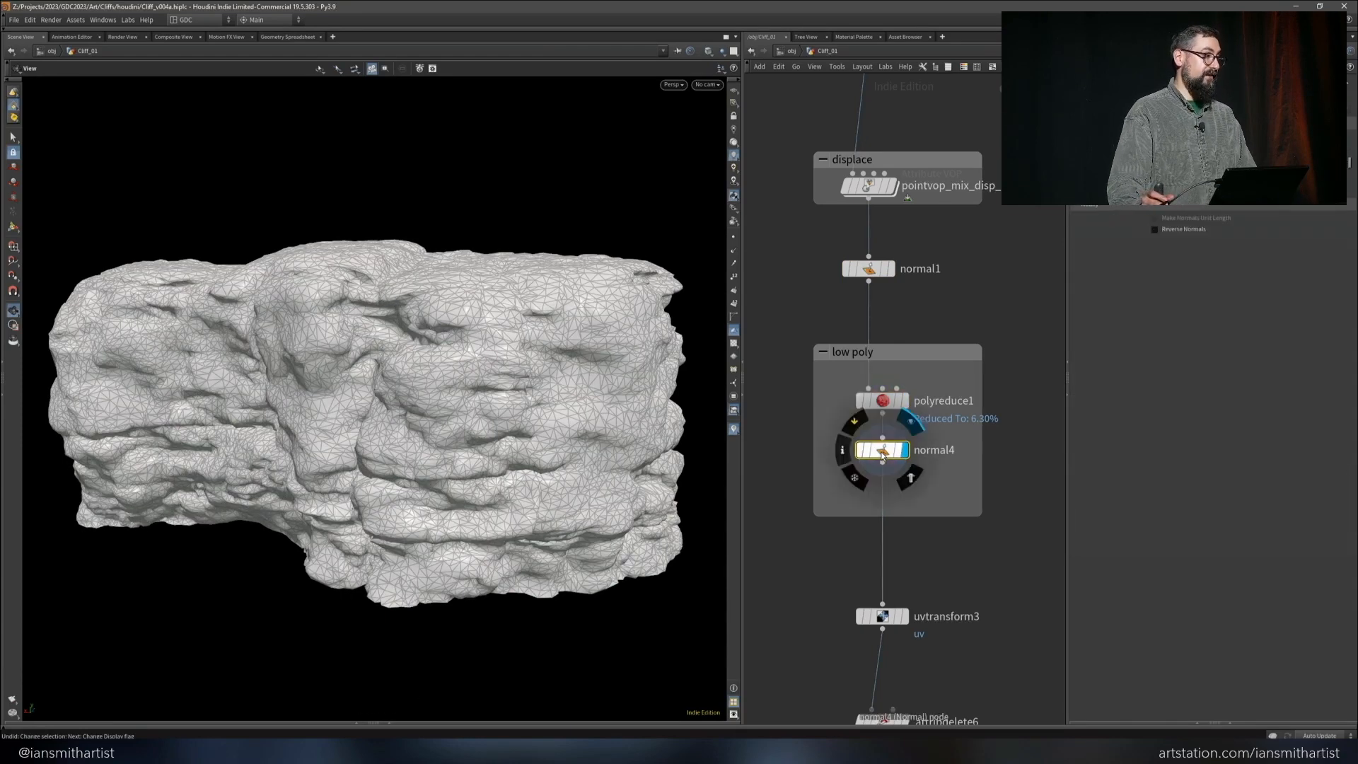
pyautogui.hotkey('shift', 'w')
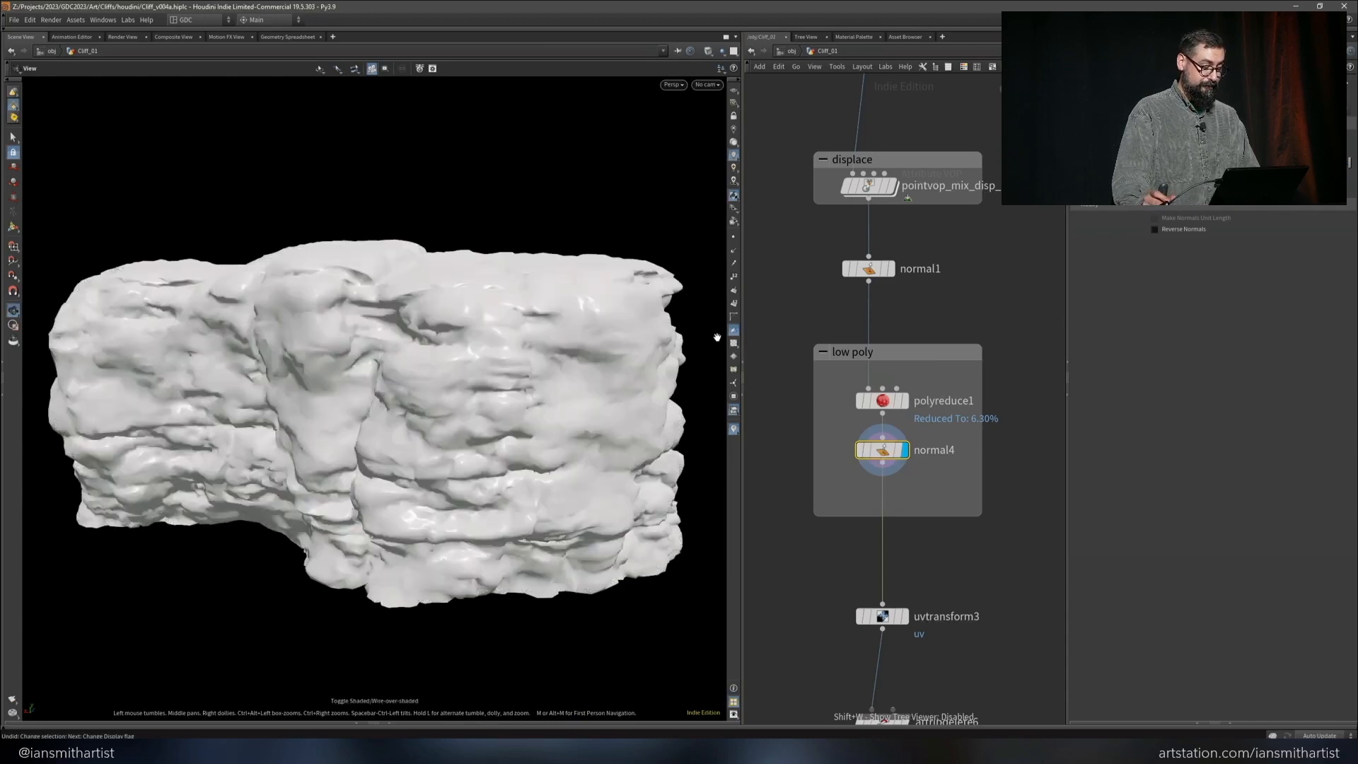
# Show the UV checker texture on the low-poly cliff and examine the uvtransform3 node
pyautogui.click(734, 342)
pyautogui.click(905, 619)
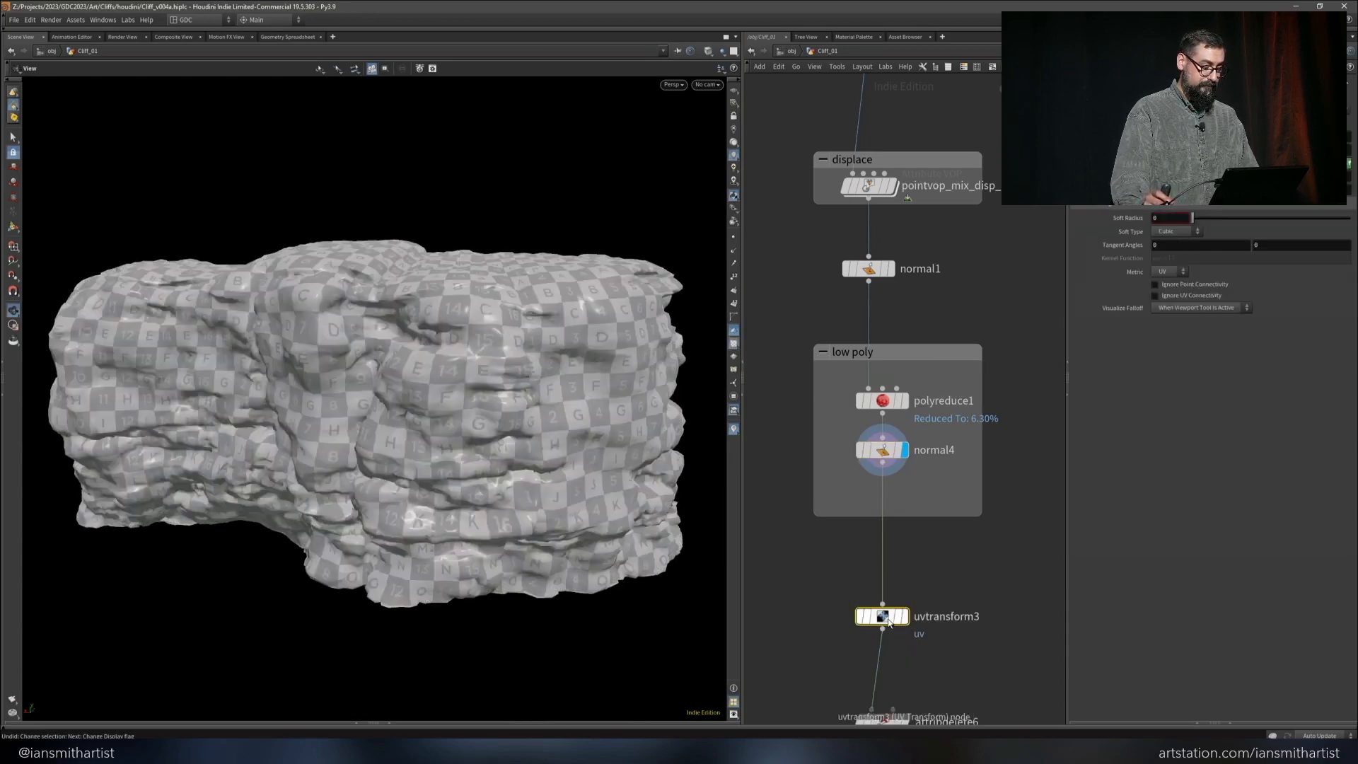
pyautogui.click(908, 618)
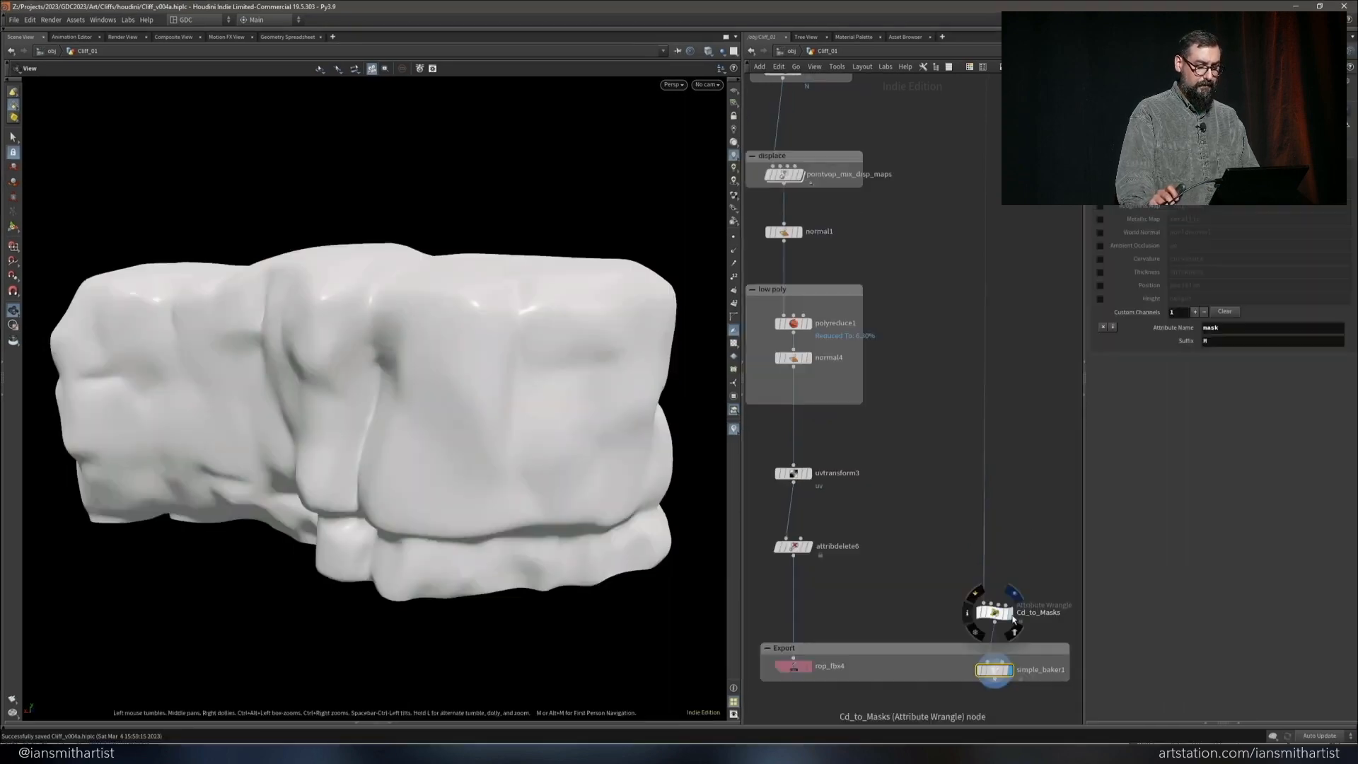
# Examine the Cd_to_Masks wrangle and the simple_baker1 settings for the custom mask channel with suffix M
pyautogui.click(1010, 614)
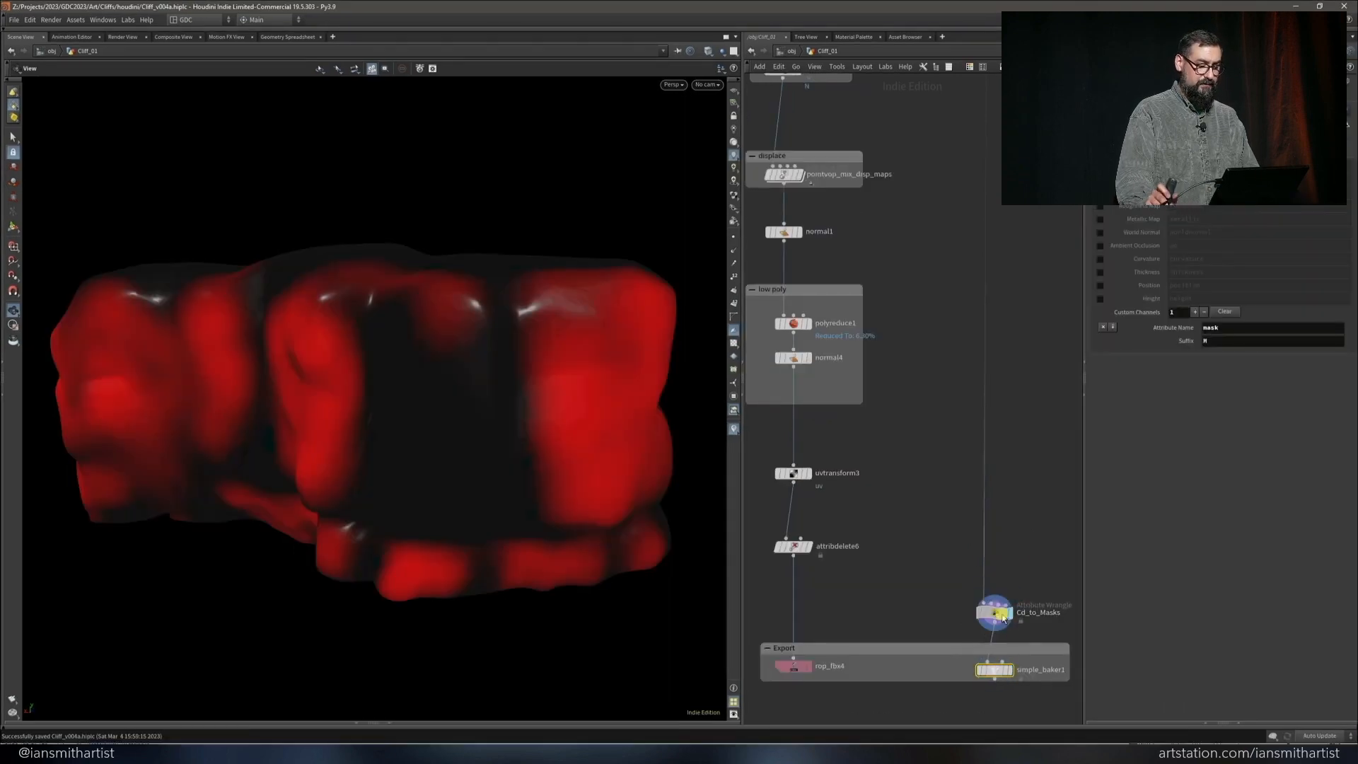
pyautogui.click(1010, 671)
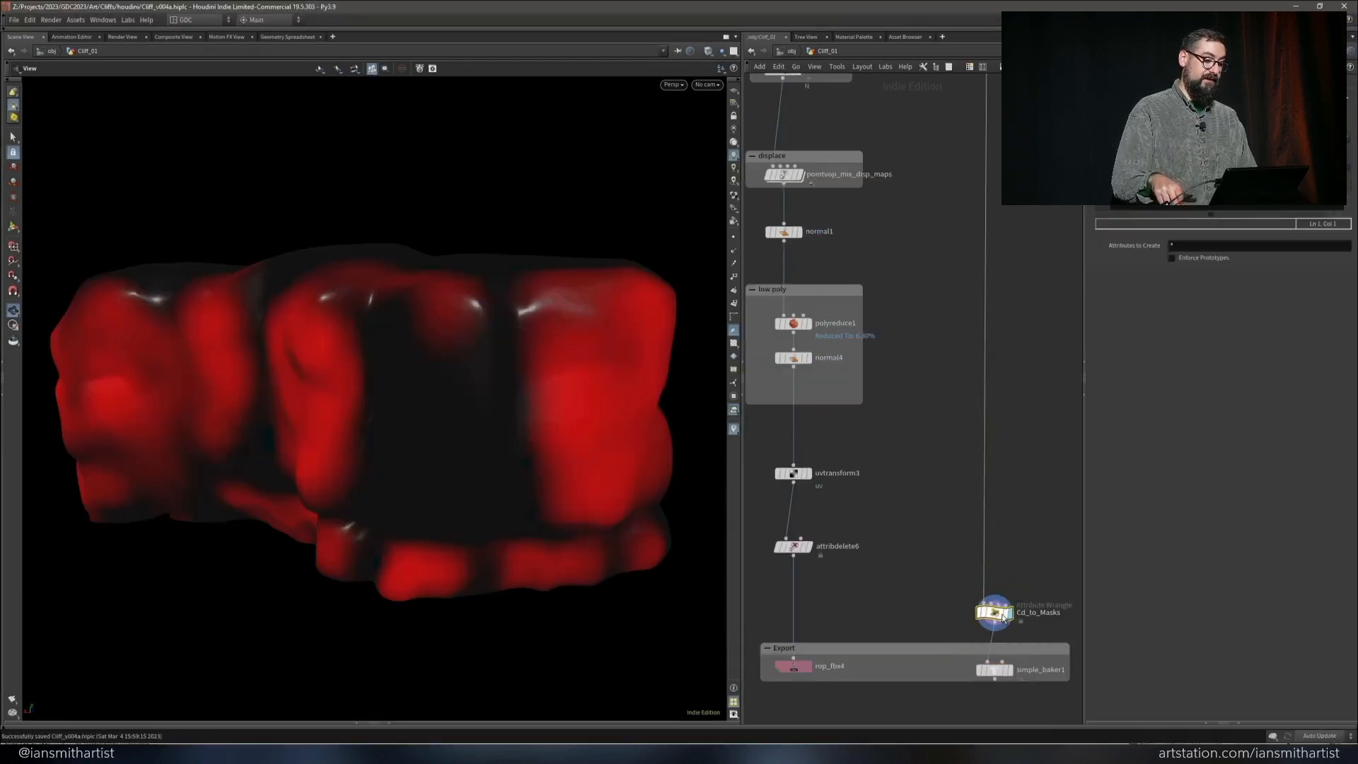
pyautogui.click(1010, 670)
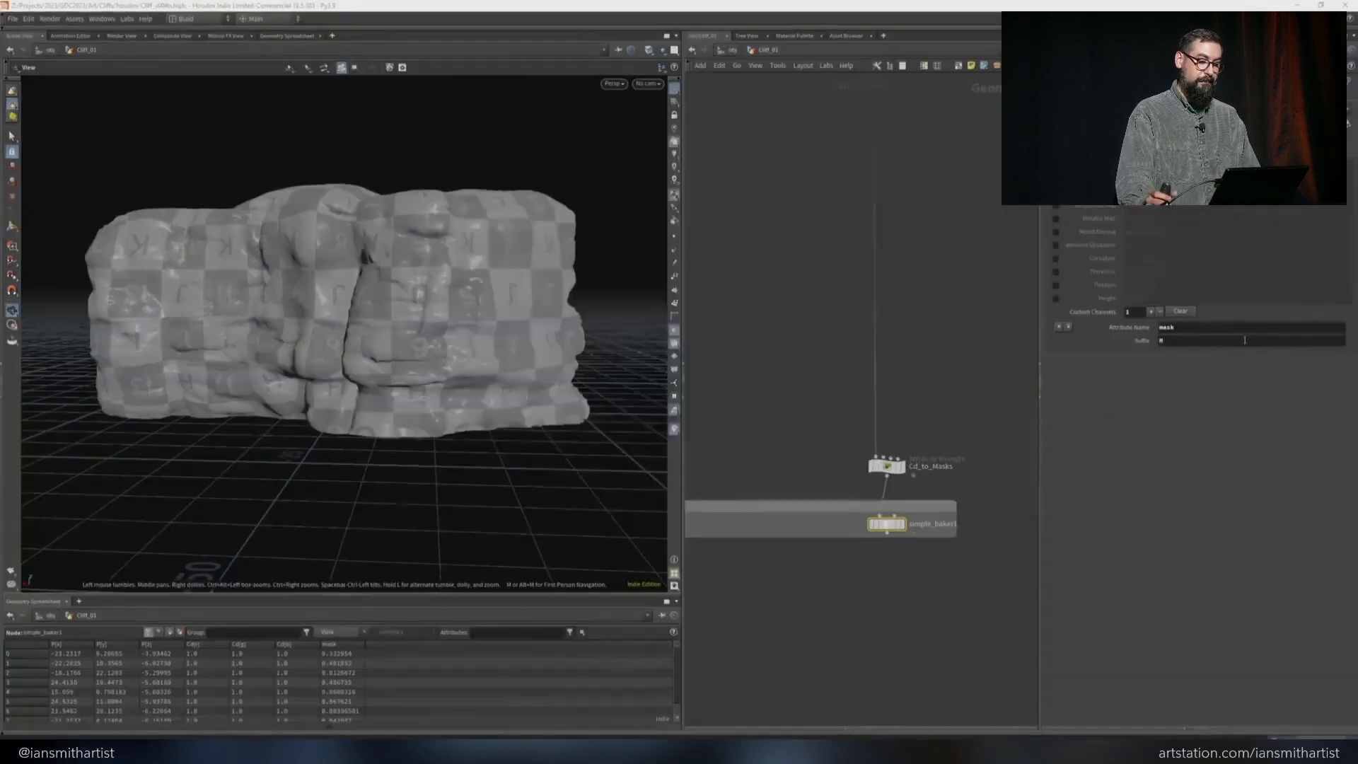
# Switch to Unreal Engine, enable the cliff material's mask texture parameter, and view the T_Cliff_01_M texture
pyautogui.scroll(-4, 849, 367)
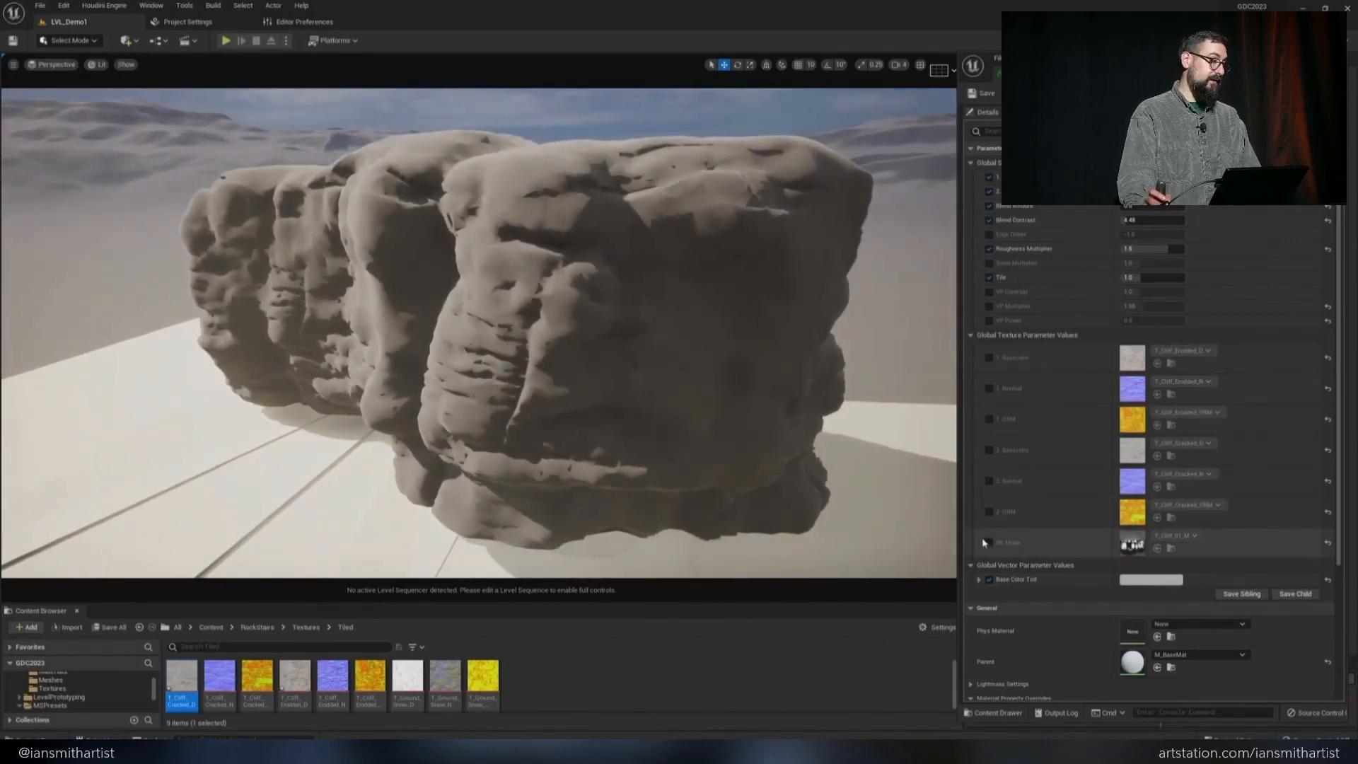
pyautogui.click(989, 543)
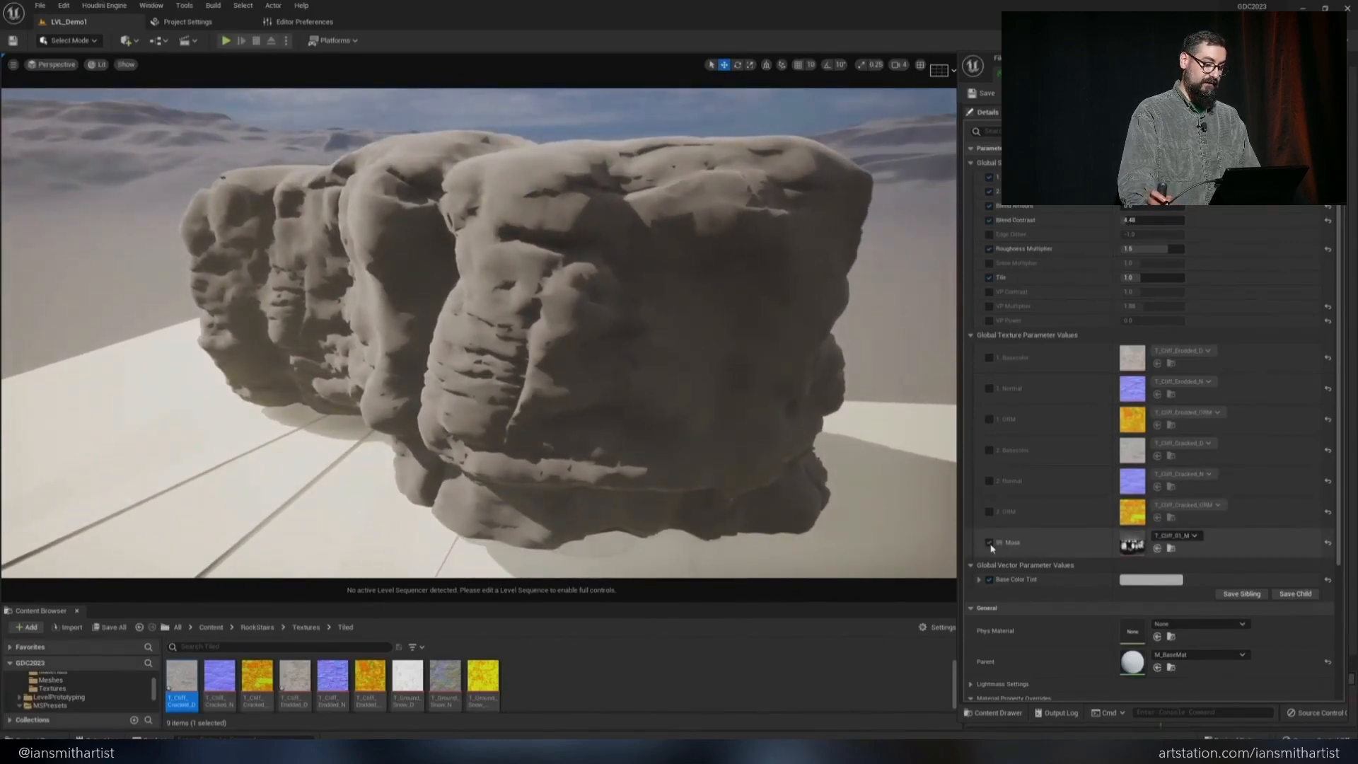
pyautogui.doubleClick(1132, 546)
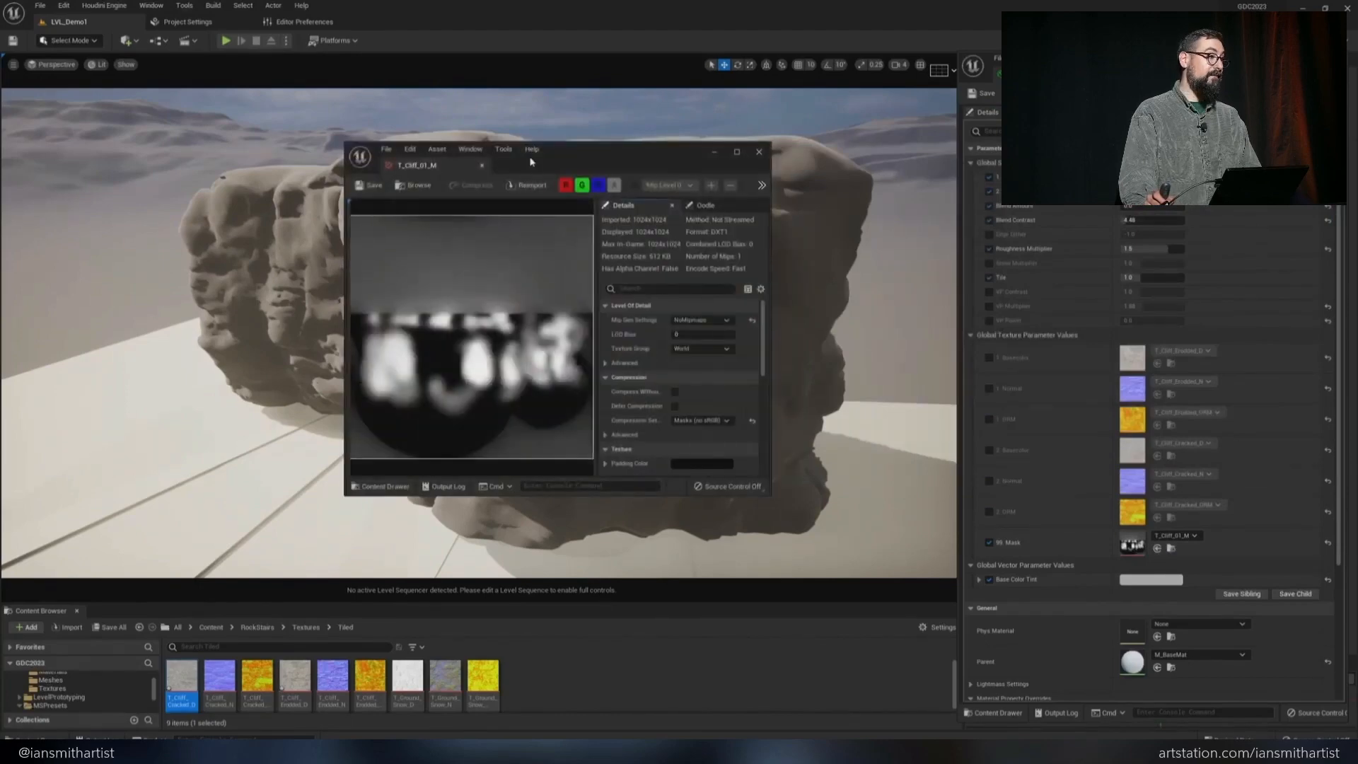
pyautogui.click(758, 151)
# Enable the cliff material's base colour, normal and ORM texture parameters for both the Eroded and Cracked sets
pyautogui.click(988, 357)
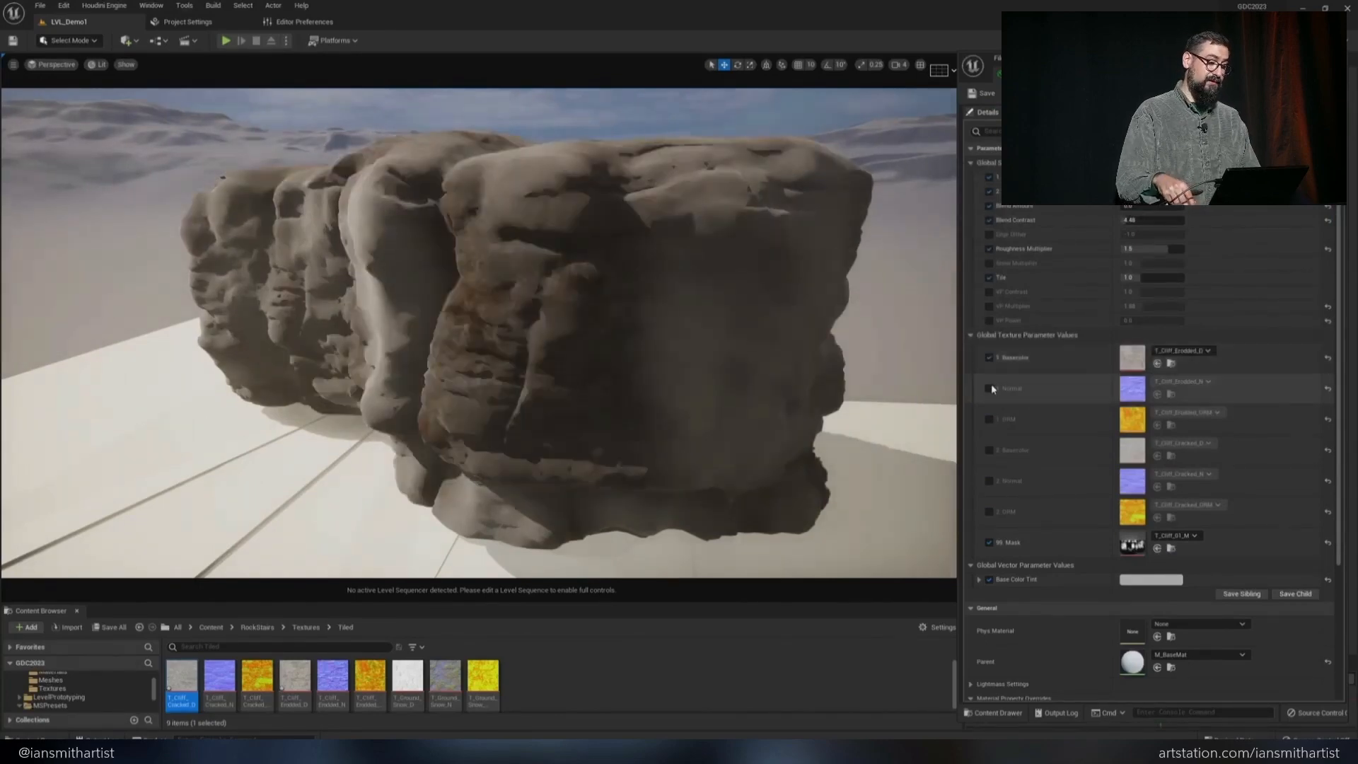
pyautogui.click(988, 388)
pyautogui.click(988, 419)
pyautogui.click(989, 450)
pyautogui.click(989, 481)
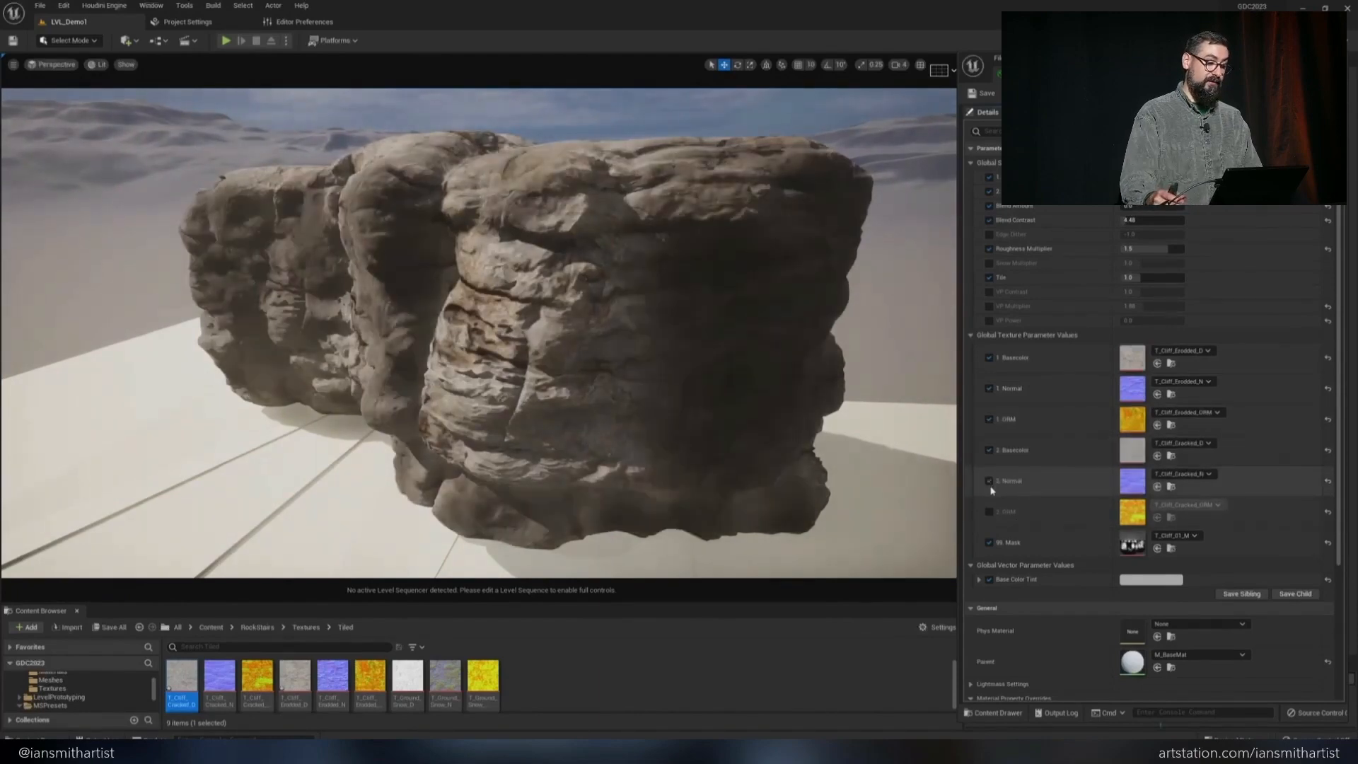
pyautogui.click(988, 512)
pyautogui.keyDown('alt'); pyautogui.moveTo(763, 424); pyautogui.dragTo(848, 378); pyautogui.keyUp('alt')
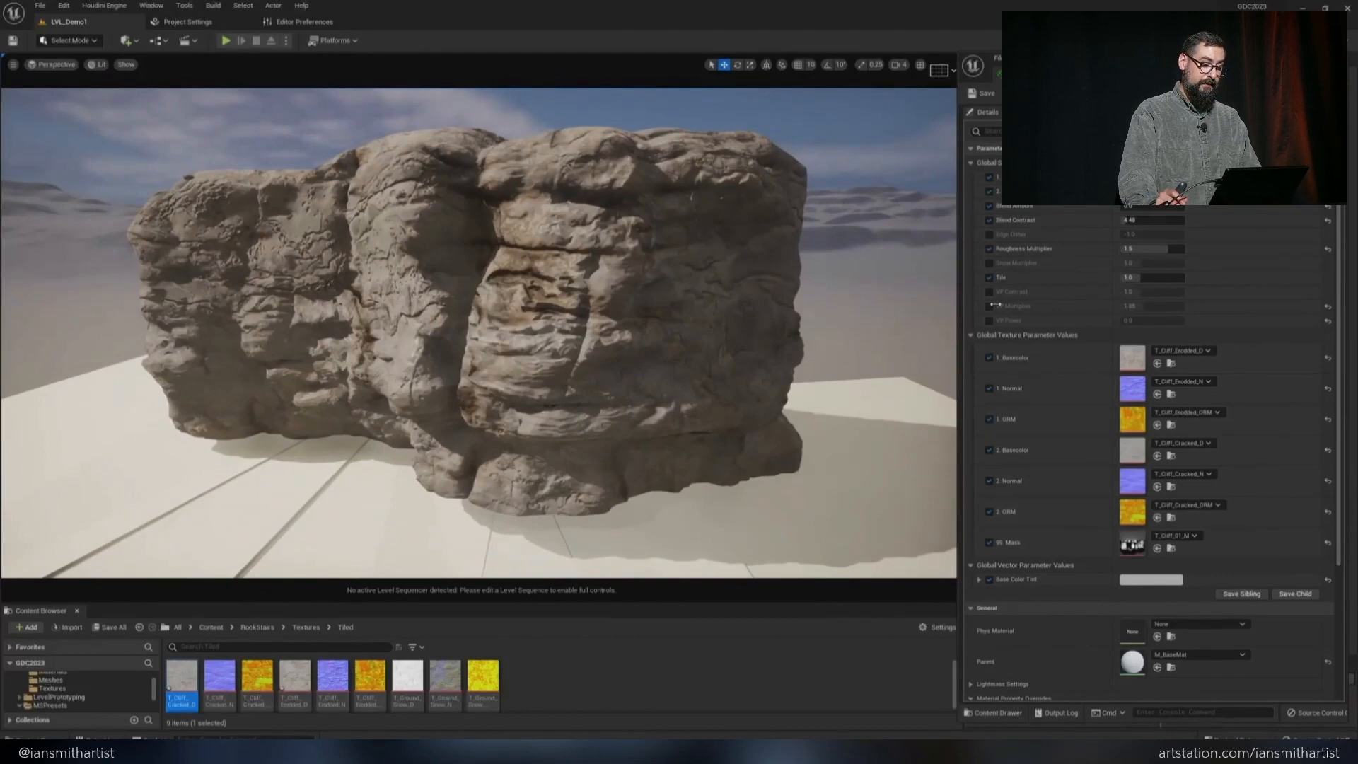
# Set the cliff material's Tile to 3 and raise its Blend Amount to cover the upward-facing surfaces
pyautogui.moveTo(1139, 277); pyautogui.dragTo(1114, 276)
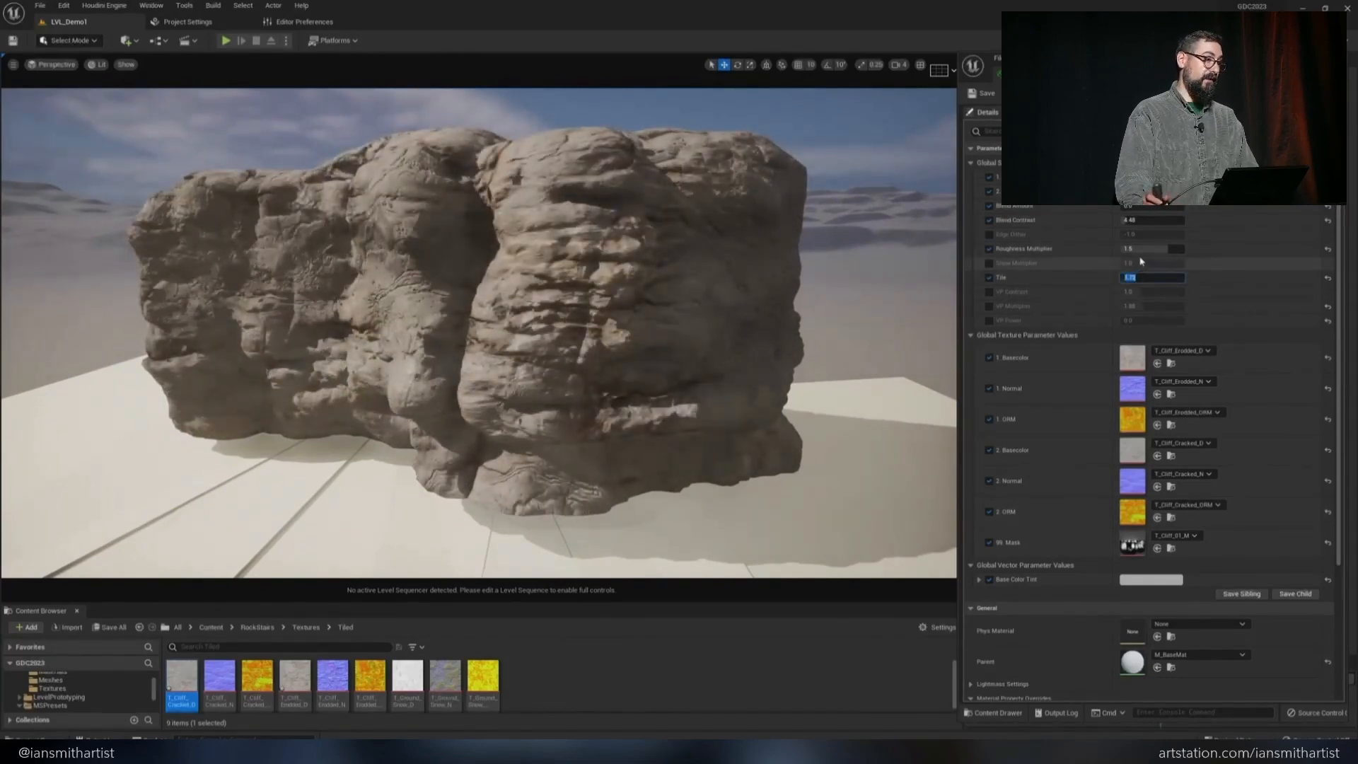
pyautogui.write('3')
pyautogui.press('Return')
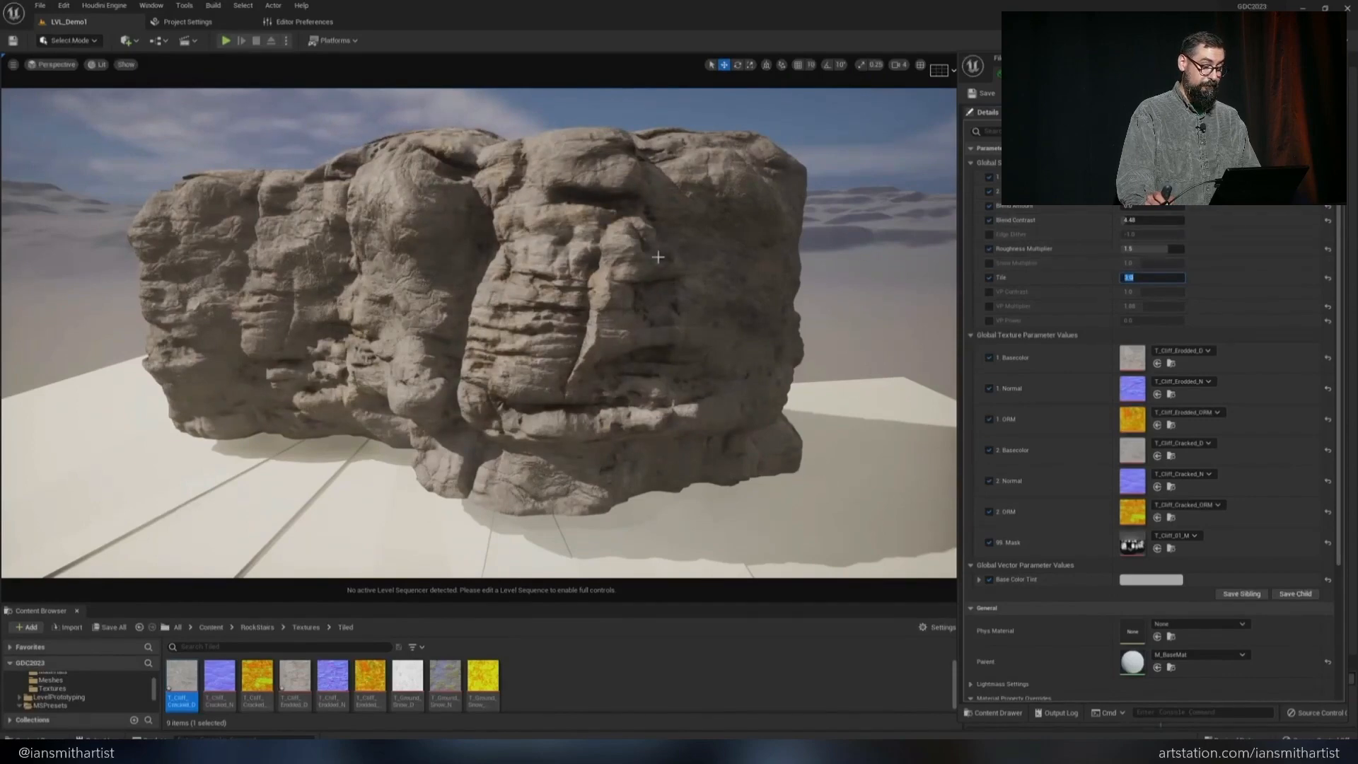
pyautogui.keyDown('alt'); pyautogui.moveTo(704, 284); pyautogui.dragTo(735, 283); pyautogui.keyUp('alt')
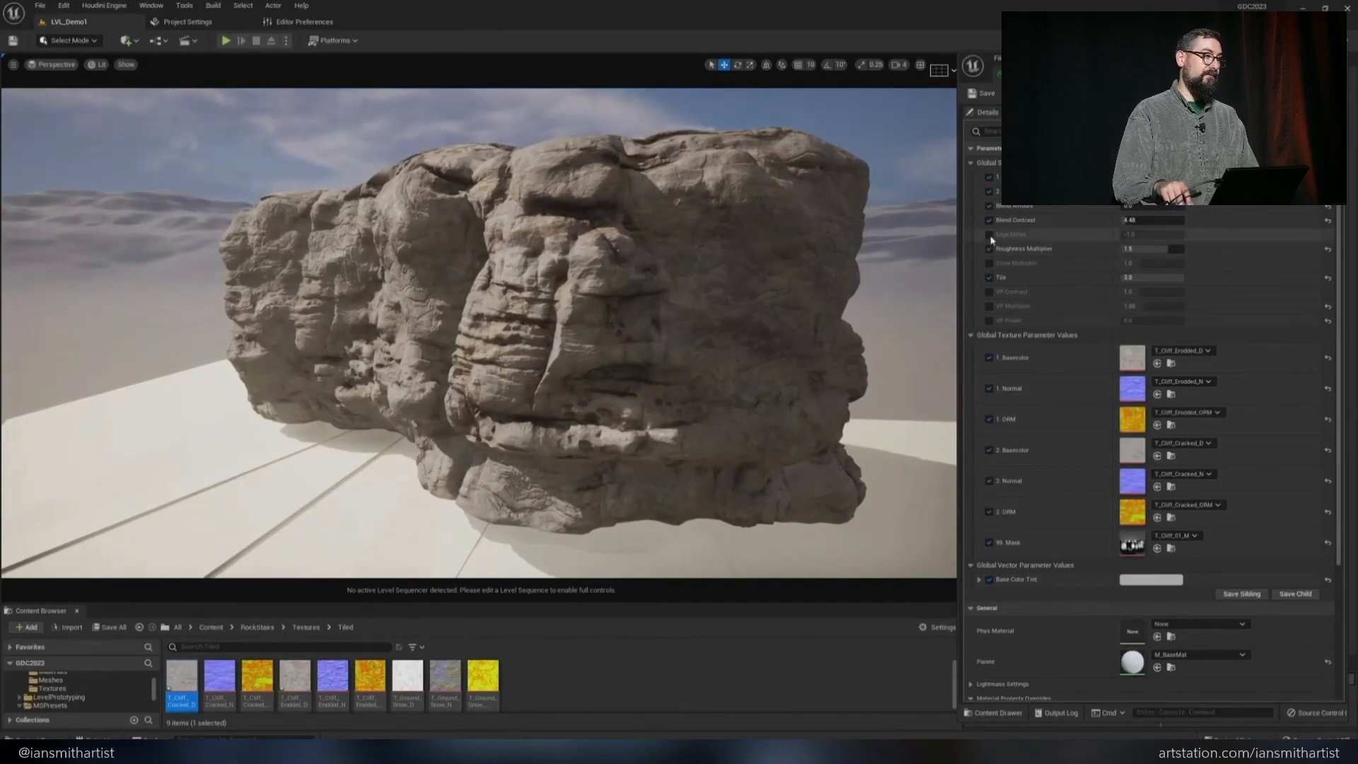
pyautogui.moveTo(1130, 206); pyautogui.dragTo(1163, 205)
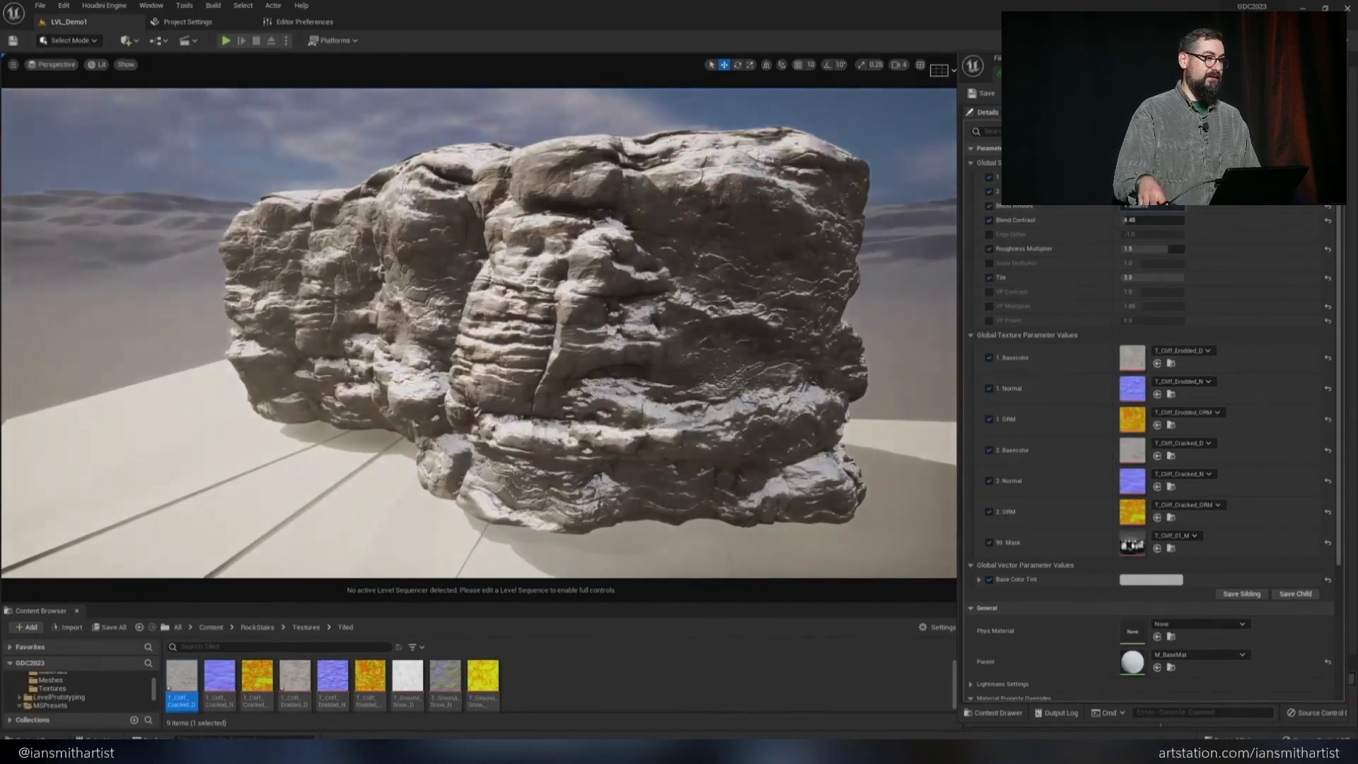
pyautogui.moveTo(817, 267)
pyautogui.keyDown('alt'); pyautogui.mouseDown()
pyautogui.moveTo(867, 273)
pyautogui.moveTo(823, 273)
pyautogui.mouseUp(); pyautogui.keyUp('alt')
# Duplicate the cliff mesh to its right and rotate the copy to extend the rock wall
pyautogui.click(481, 315)
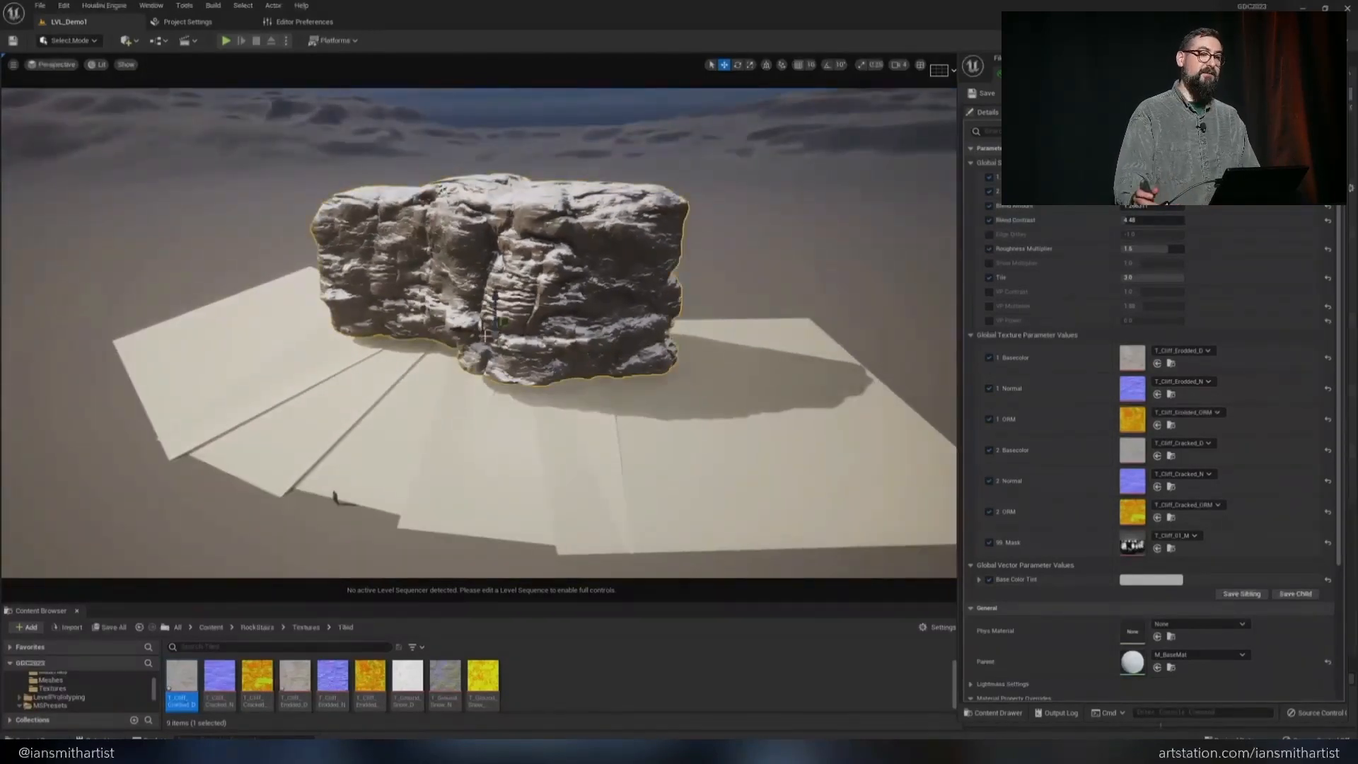
pyautogui.keyDown('alt'); pyautogui.moveTo(469, 331); pyautogui.dragTo(722, 313); pyautogui.keyUp('alt')
pyautogui.press('e')
pyautogui.press('w')
pyautogui.click(527, 330)
pyautogui.moveTo(492, 334); pyautogui.dragTo(519, 314)
# Place another rotated cliff copy at the left end so the pieces form one continuous wall
pyautogui.keyDown('alt'); pyautogui.moveTo(488, 322); pyautogui.dragTo(274, 312); pyautogui.keyUp('alt')
pyautogui.press('e')
pyautogui.press('w')
pyautogui.moveTo(327, 275); pyautogui.dragTo(330, 323)
pyautogui.press('g')
pyautogui.moveTo(396, 311); pyautogui.dragTo(488, 290, button='right')
pyautogui.moveTo(700, 307)
pyautogui.mouseDown(button='right')
pyautogui.moveTo(636, 307)
pyautogui.moveTo(700, 307)
pyautogui.mouseUp(button='right')
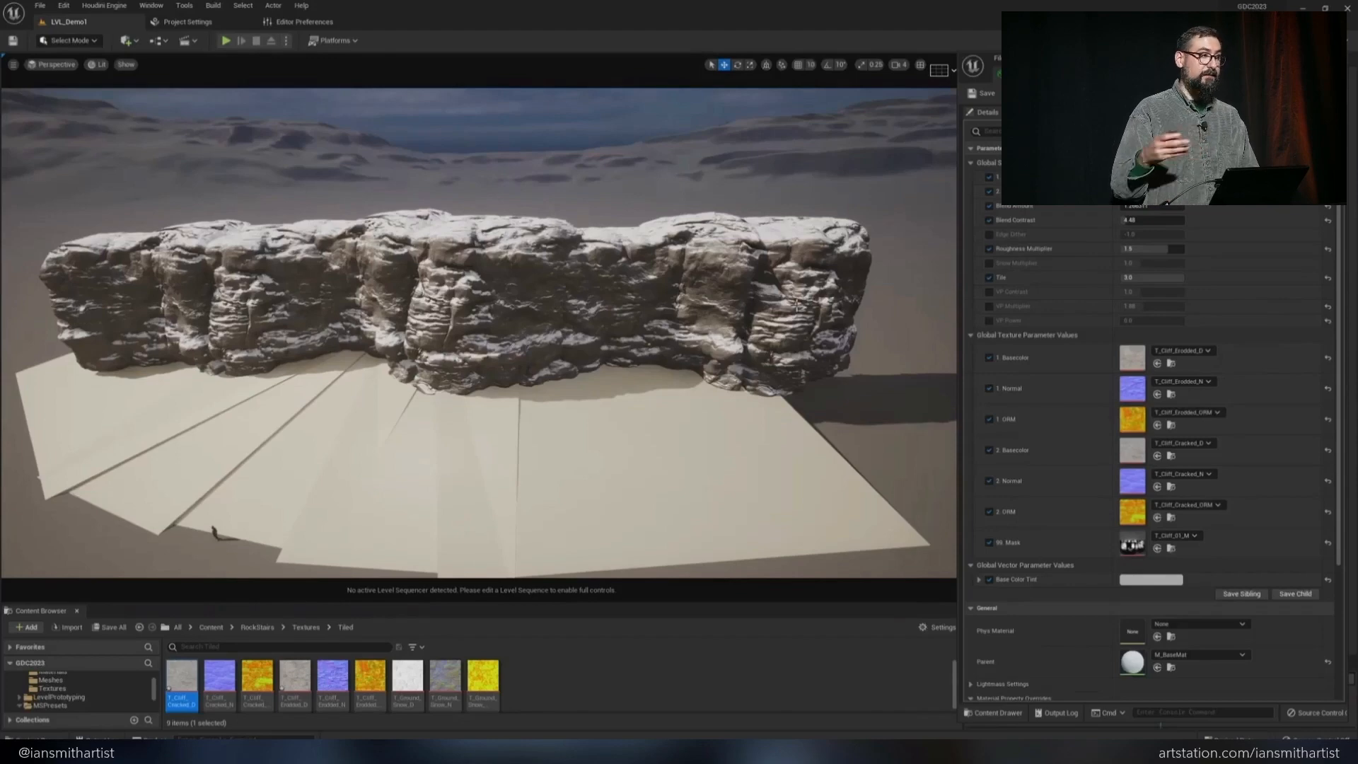
# Switch to ZBrush, show the Cliff_01, Cliff_02 and Cliff_03 subtools together, select Cliff_02 and save the project
pyautogui.hotkey('alt', 'Tab')
pyautogui.moveTo(1016, 592)
pyautogui.keyDown('ctrl'); pyautogui.mouseDown(button='right')
pyautogui.moveTo(1024, 516)
pyautogui.moveTo(814, 508)
pyautogui.moveTo(812, 445)
pyautogui.mouseUp(button='right'); pyautogui.keyUp('ctrl')
pyautogui.moveTo(812, 445)
pyautogui.mouseDown(button='right')
pyautogui.moveTo(714, 527)
pyautogui.moveTo(818, 506)
pyautogui.moveTo(863, 476)
pyautogui.moveTo(835, 290)
pyautogui.mouseUp(button='right')
pyautogui.keyDown('shift'); pyautogui.click(1330, 303); pyautogui.keyUp('shift')
pyautogui.moveTo(598, 524); pyautogui.dragTo(674, 547, button='right')
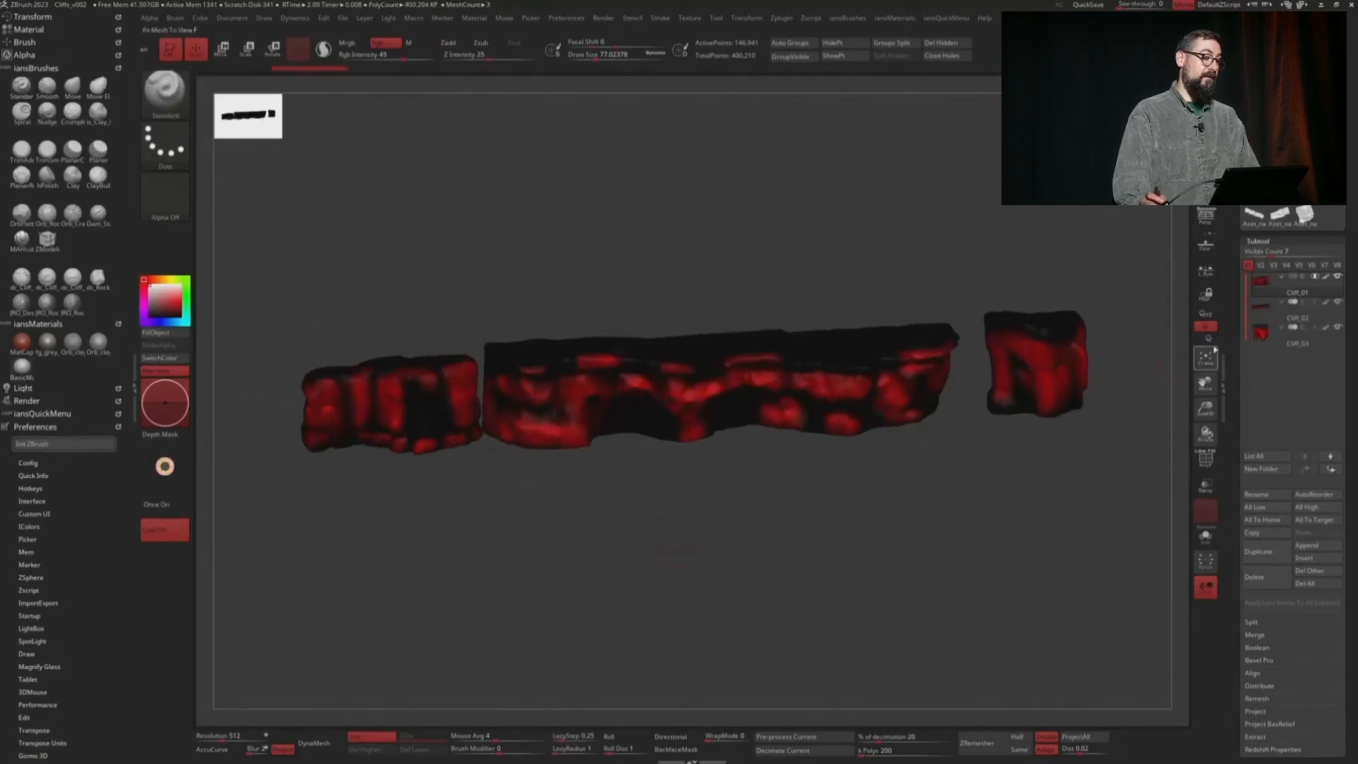
pyautogui.click(1265, 309)
pyautogui.hotkey('ctrl', 's')
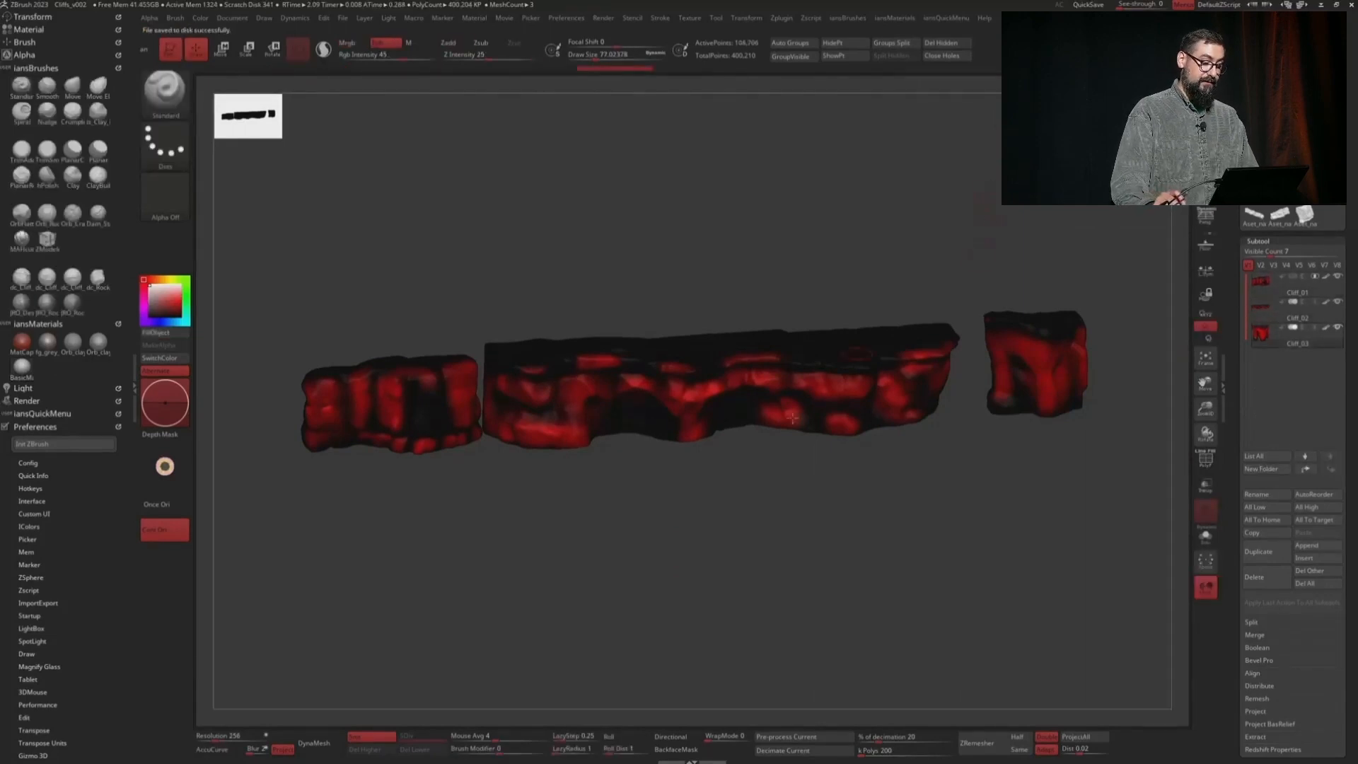
# Switch to Houdini, duplicate the Cliff_01 geometry node as Cliff_02 at object level, and save the scene
pyautogui.hotkey('alt', 'Tab')
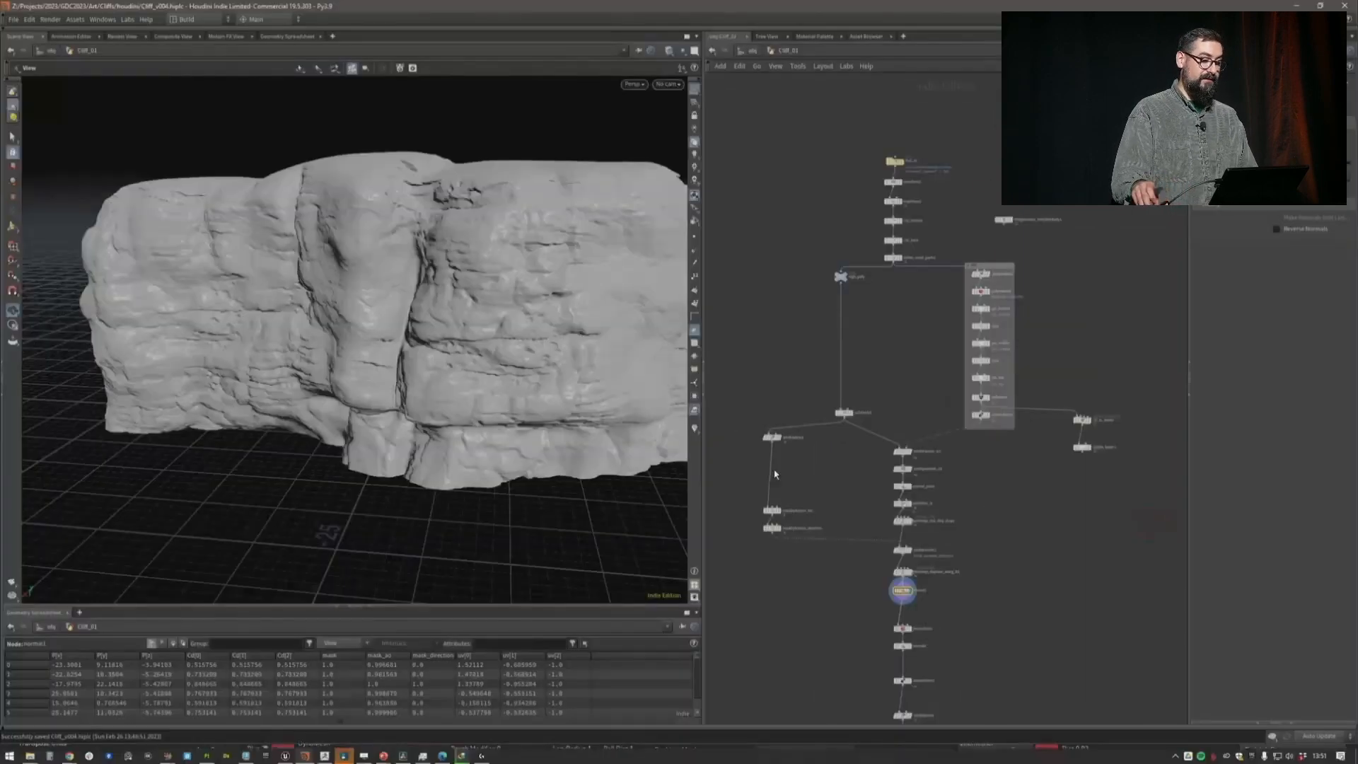
pyautogui.press('u')
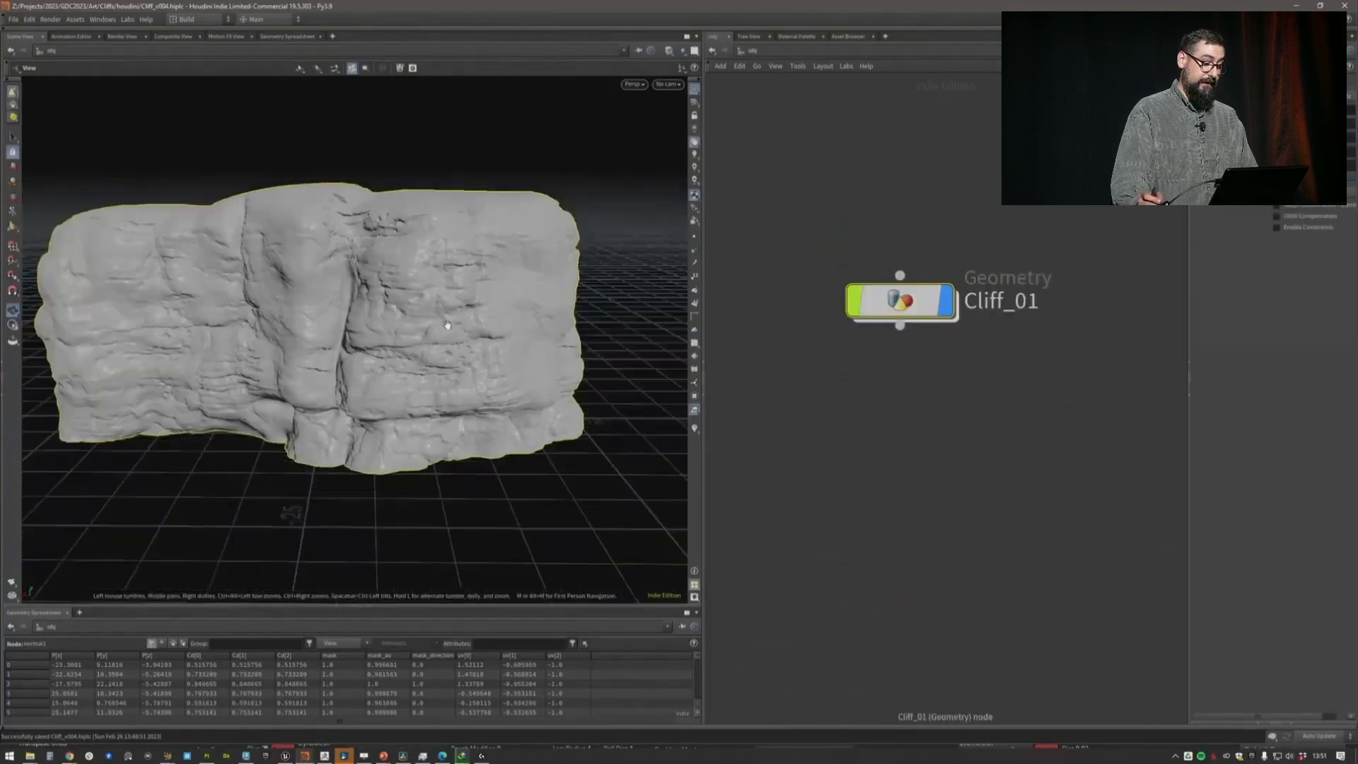
pyautogui.keyDown('alt'); pyautogui.moveTo(926, 347); pyautogui.dragTo(929, 413); pyautogui.keyUp('alt')
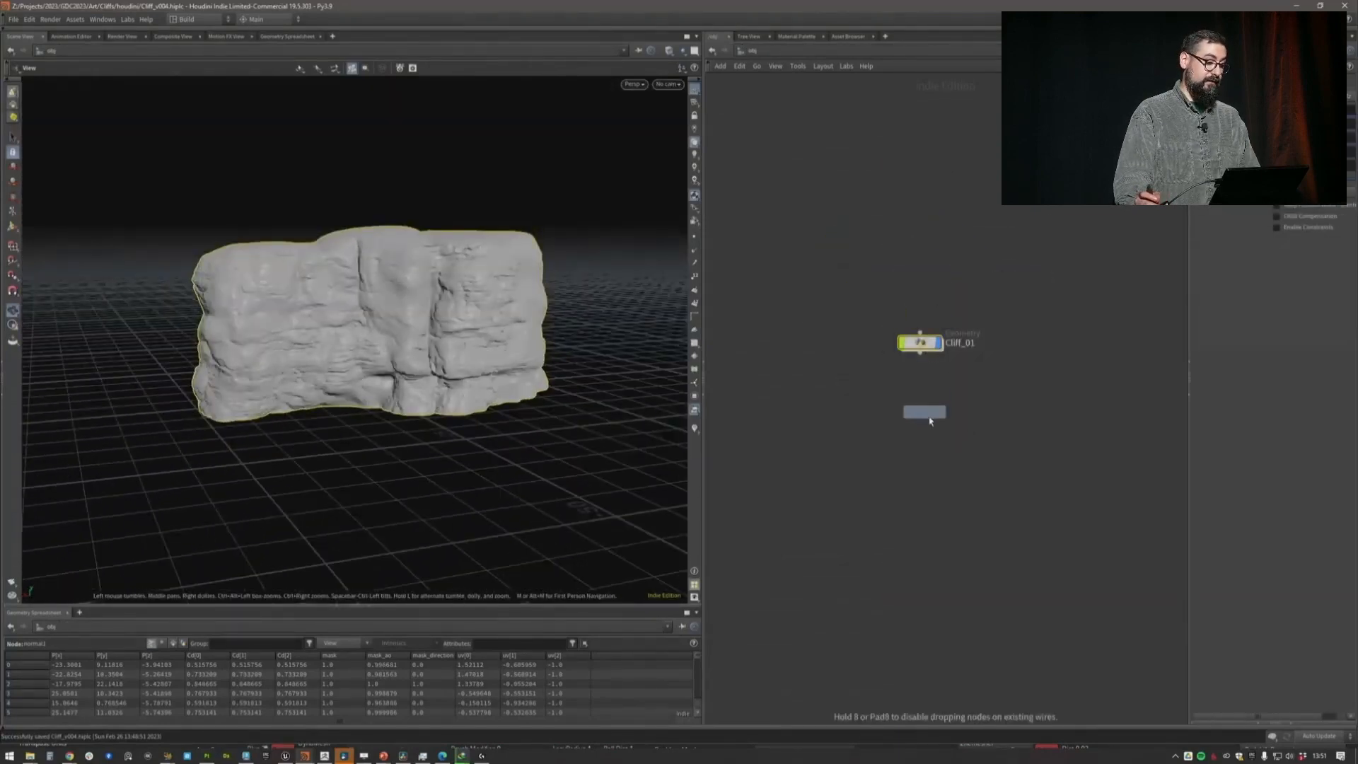
pyautogui.hotkey('ctrl', 's')
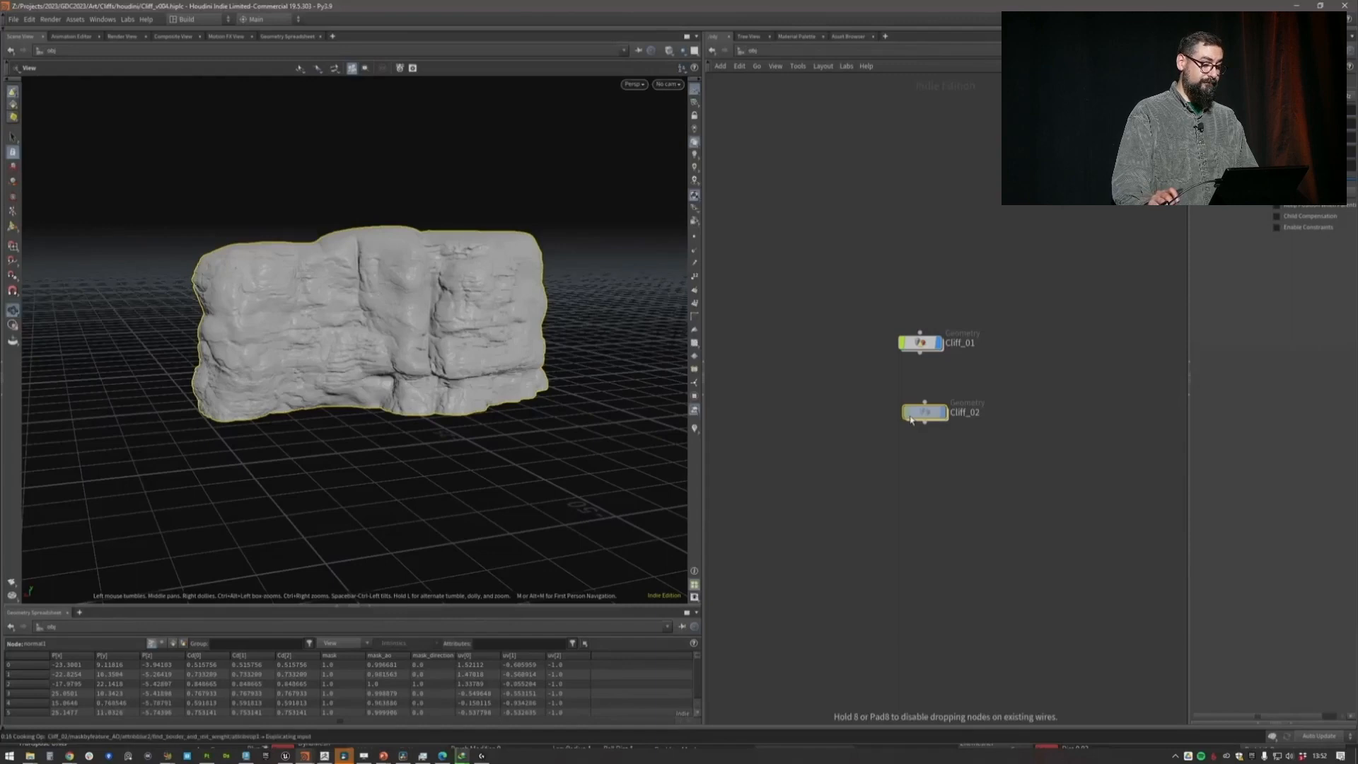
# Open the Cliff_02 network and set the Scale of pointvop_displace_along_N1 to 2
pyautogui.doubleClick(924, 411)
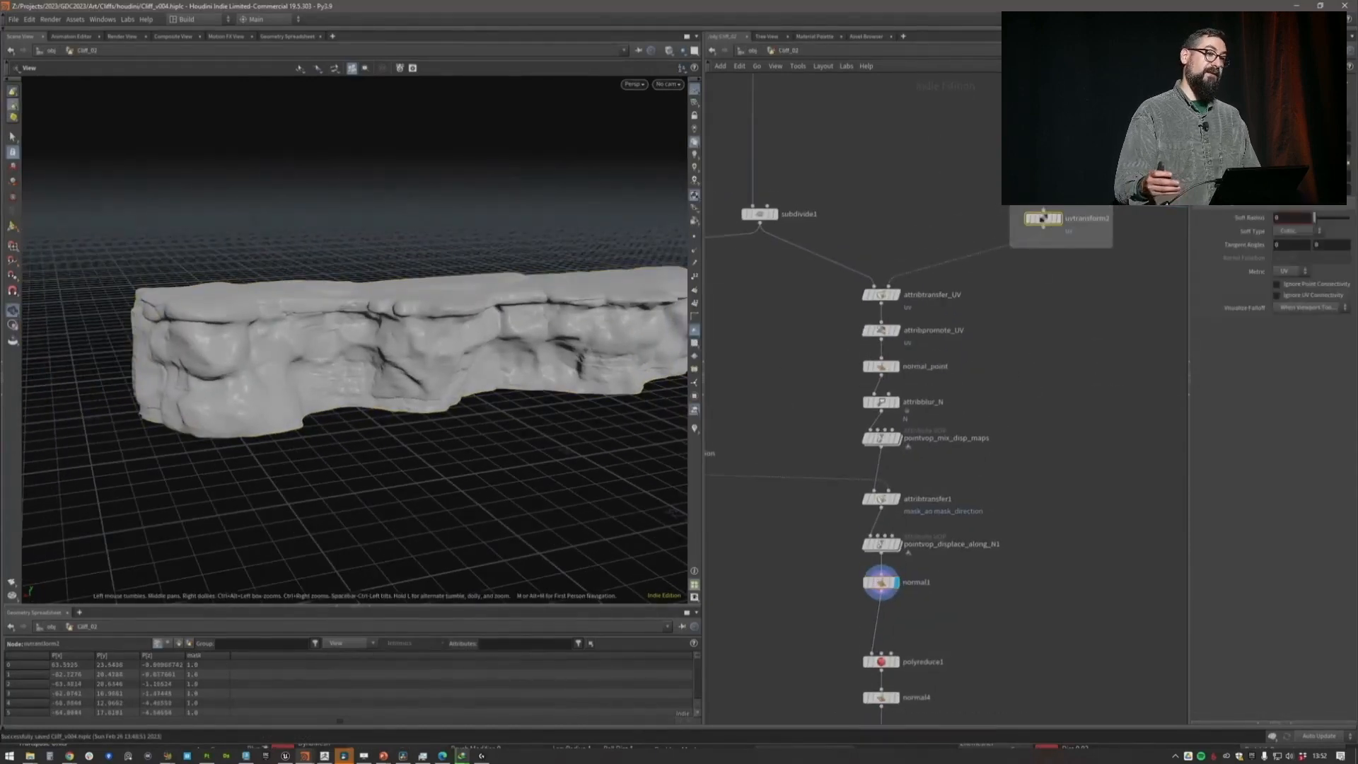
pyautogui.moveTo(488, 399); pyautogui.dragTo(485, 361)
pyautogui.scroll(2, 486, 361)
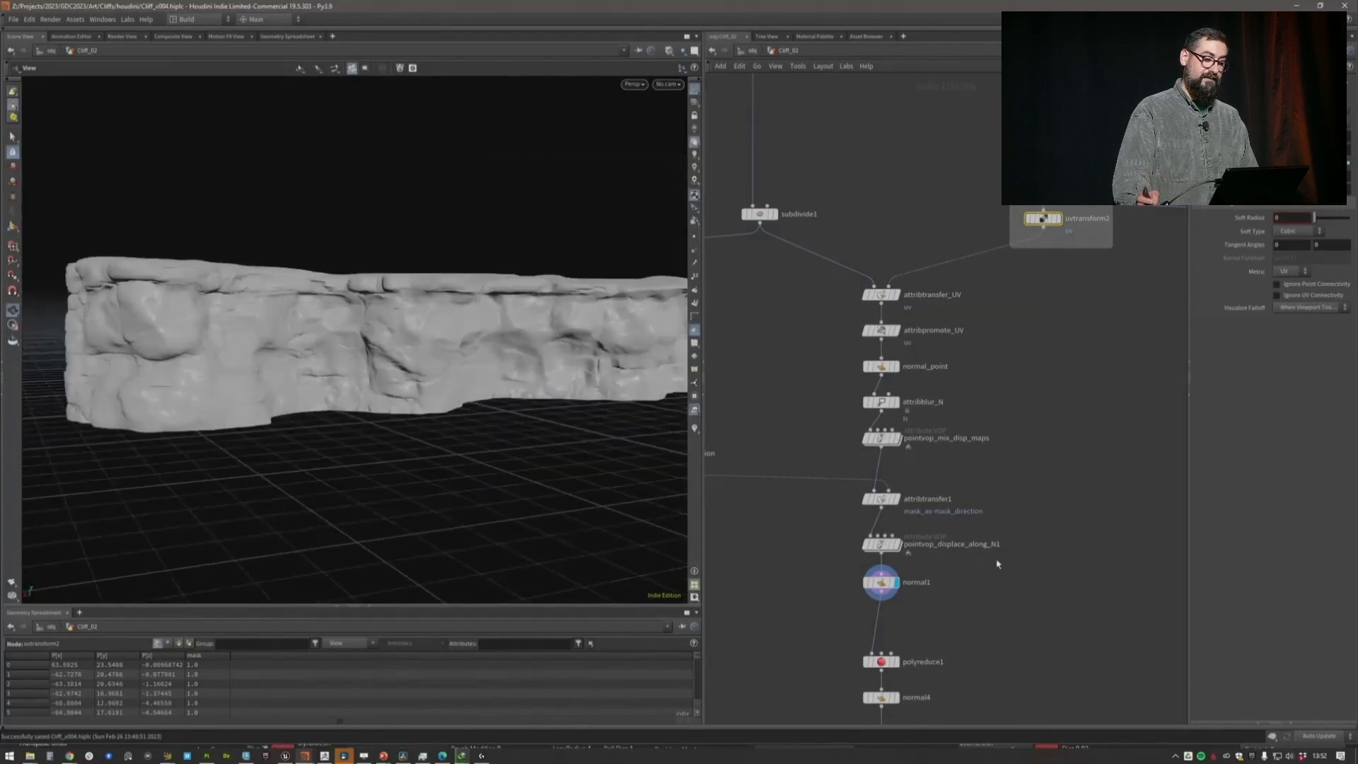
pyautogui.click(881, 543)
pyautogui.write('2')
pyautogui.press('Return')
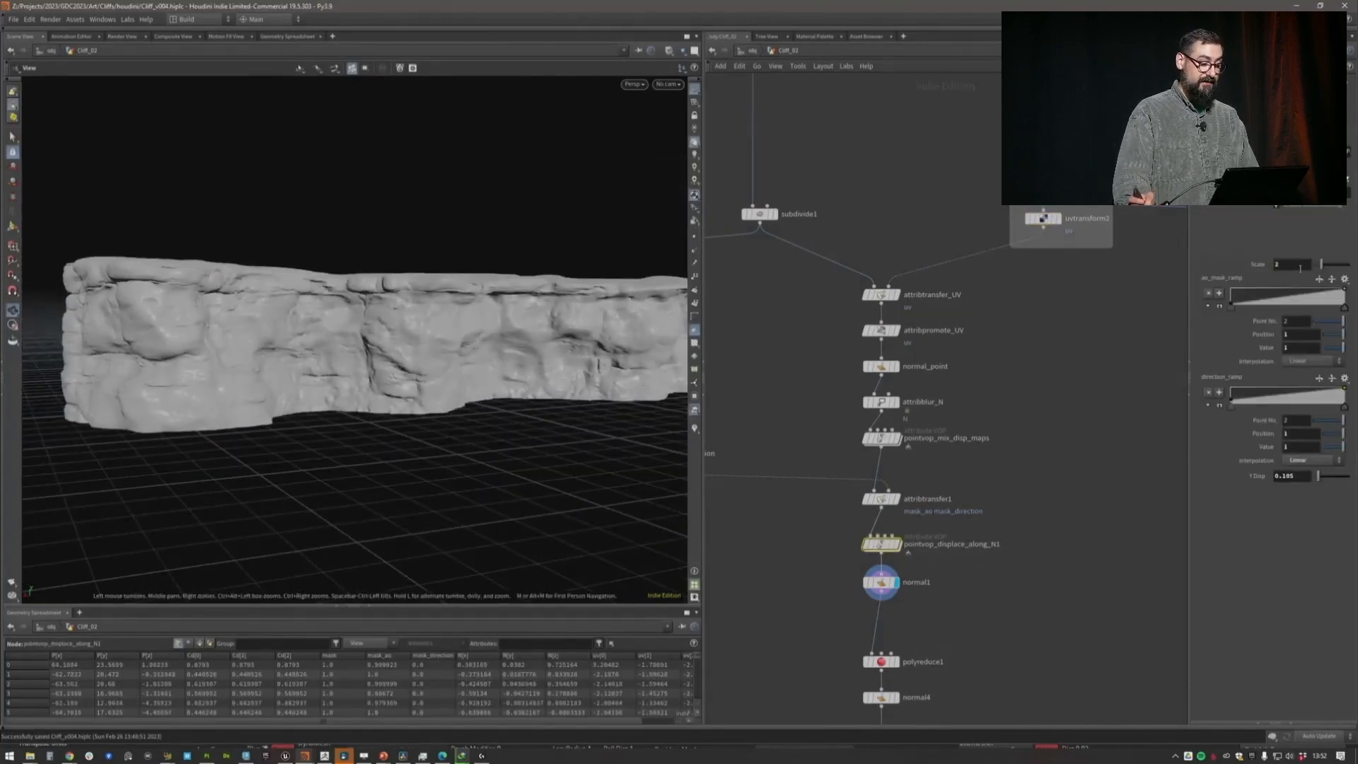
pyautogui.moveTo(636, 339); pyautogui.dragTo(495, 357)
pyautogui.scroll(4, 594, 355)
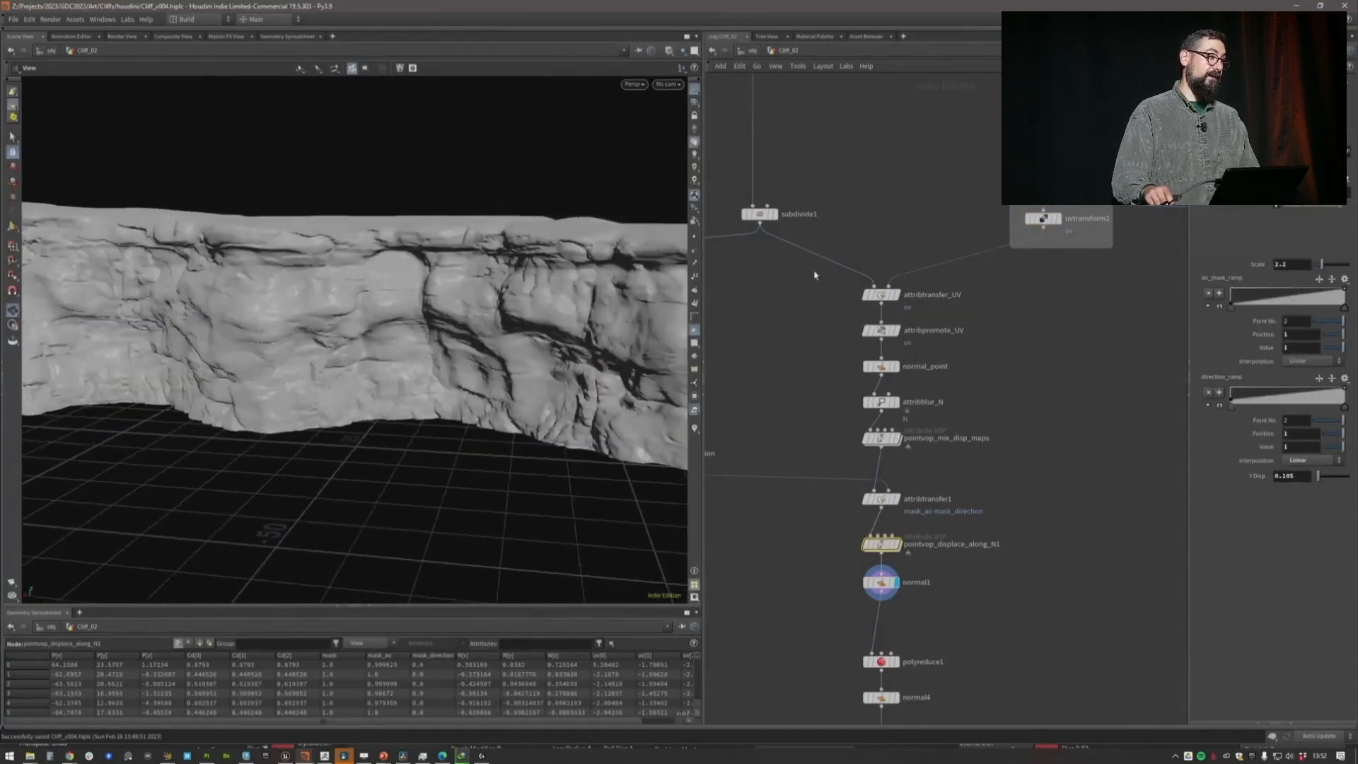
# Raise the subdivision in subdivide1 and set Y Step to 0.4 in Cliff_02's pointvop_displace_along_N1
pyautogui.click(760, 214)
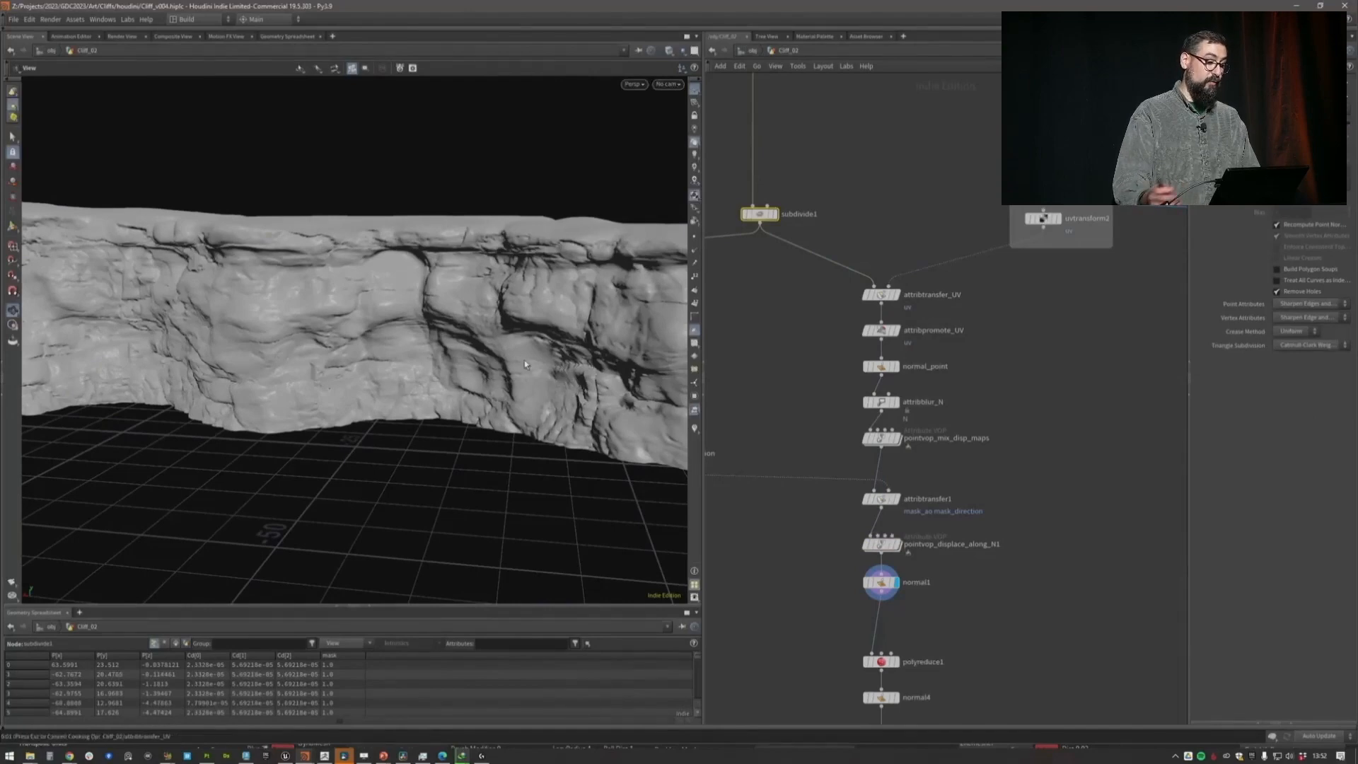
pyautogui.moveTo(525, 364); pyautogui.dragTo(481, 357)
pyautogui.click(947, 543)
pyautogui.moveTo(1317, 475); pyautogui.dragTo(1329, 479)
pyautogui.moveTo(453, 354); pyautogui.dragTo(558, 337)
pyautogui.scroll(-4, 431, 417)
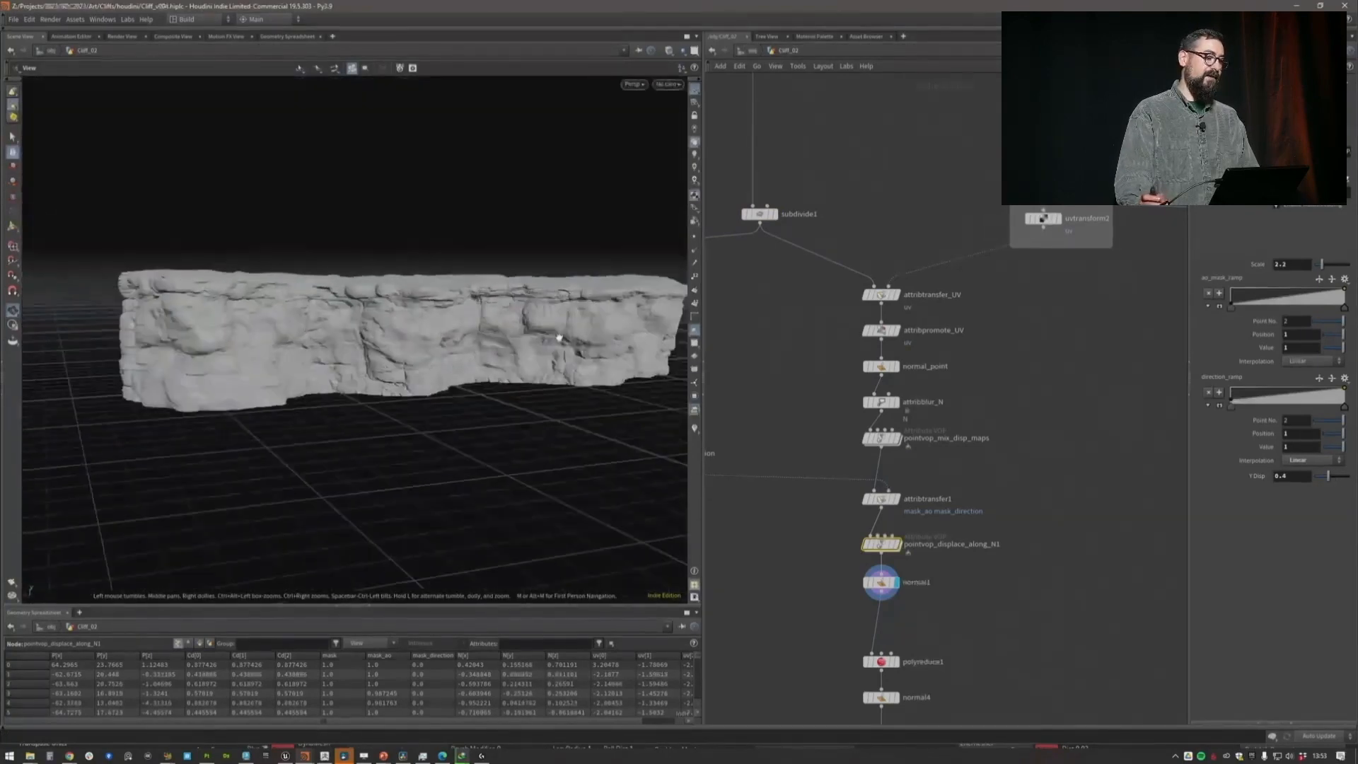
# Return to object level, hide Cliff_02, display Cliff_03, and open the Cliff_03 network
pyautogui.press('u')
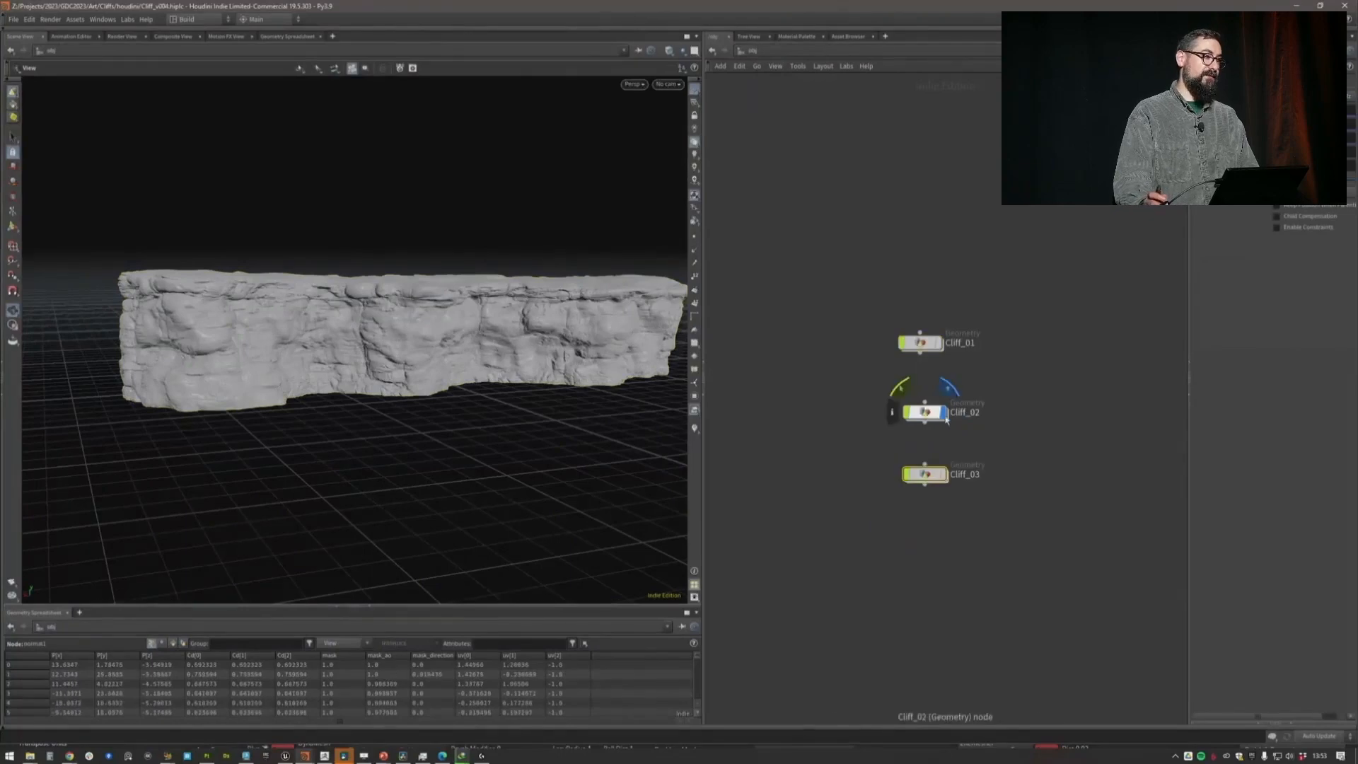
pyautogui.click(944, 416)
pyautogui.click(944, 476)
pyautogui.moveTo(524, 312); pyautogui.dragTo(459, 309)
pyautogui.scroll(5, 467, 311)
pyautogui.doubleClick(928, 477)
# Adjust Cliff_03's displacement Scale in pointvop_displace_along_N1 and refine its subdivision in subdivide1
pyautogui.click(863, 345)
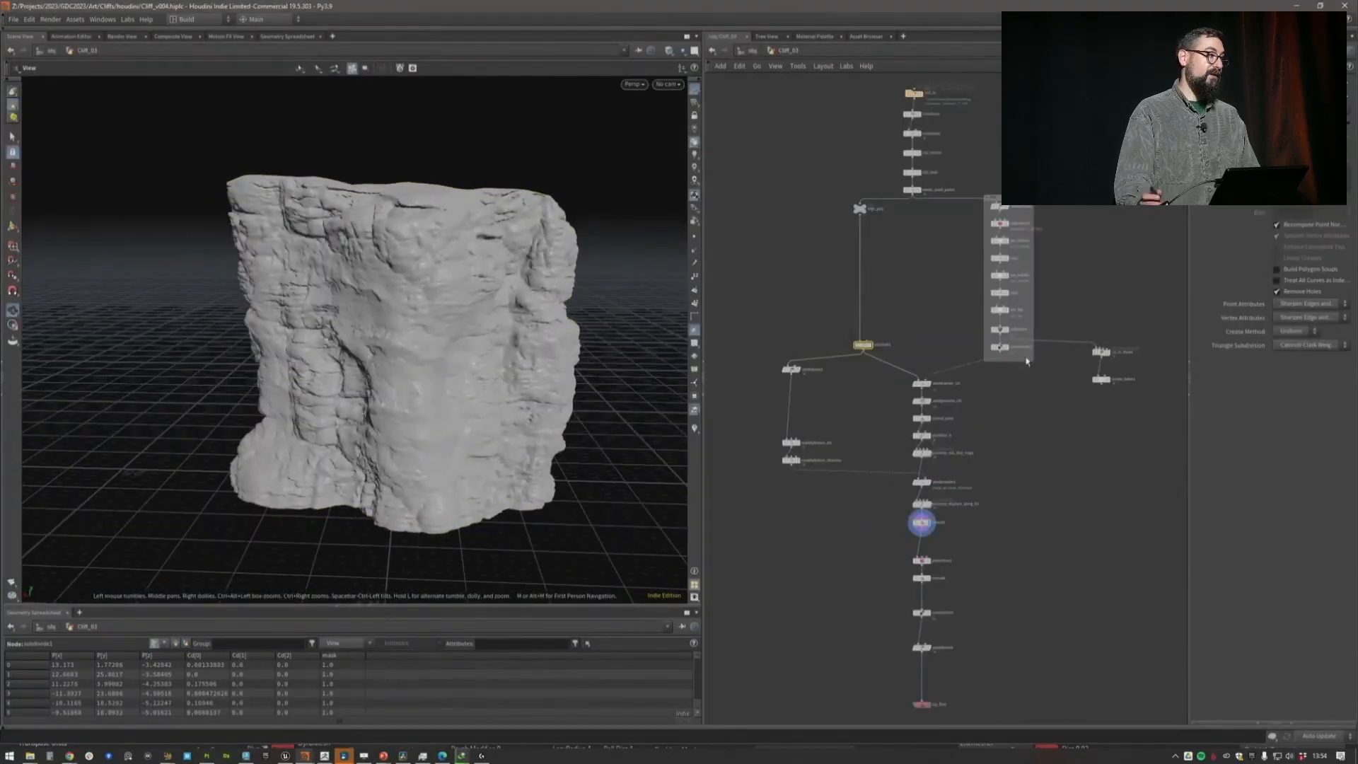
pyautogui.click(999, 347)
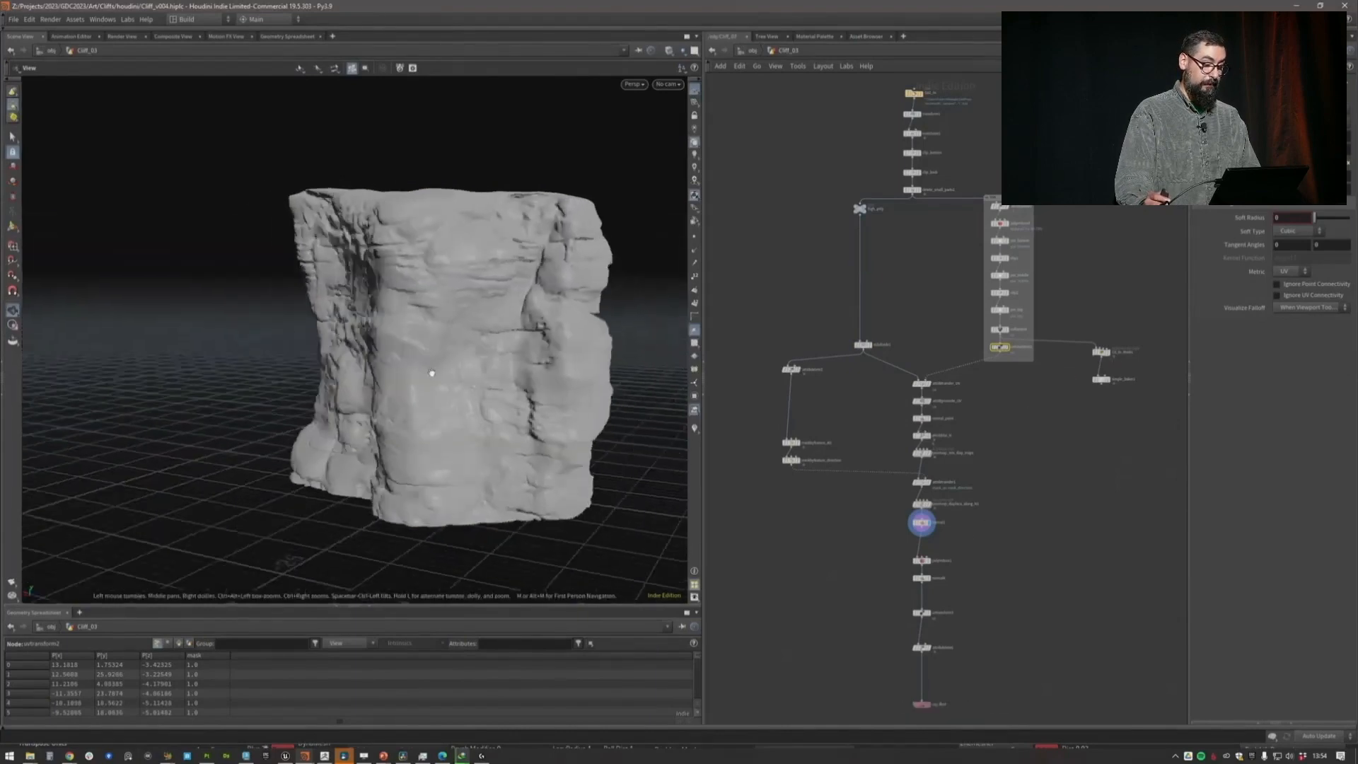
pyautogui.scroll(3, 969, 545)
pyautogui.click(892, 476)
pyautogui.moveTo(1319, 265); pyautogui.dragTo(1321, 269)
pyautogui.moveTo(446, 295); pyautogui.dragTo(535, 294)
pyautogui.click(793, 202)
pyautogui.moveTo(439, 354); pyautogui.dragTo(483, 336)
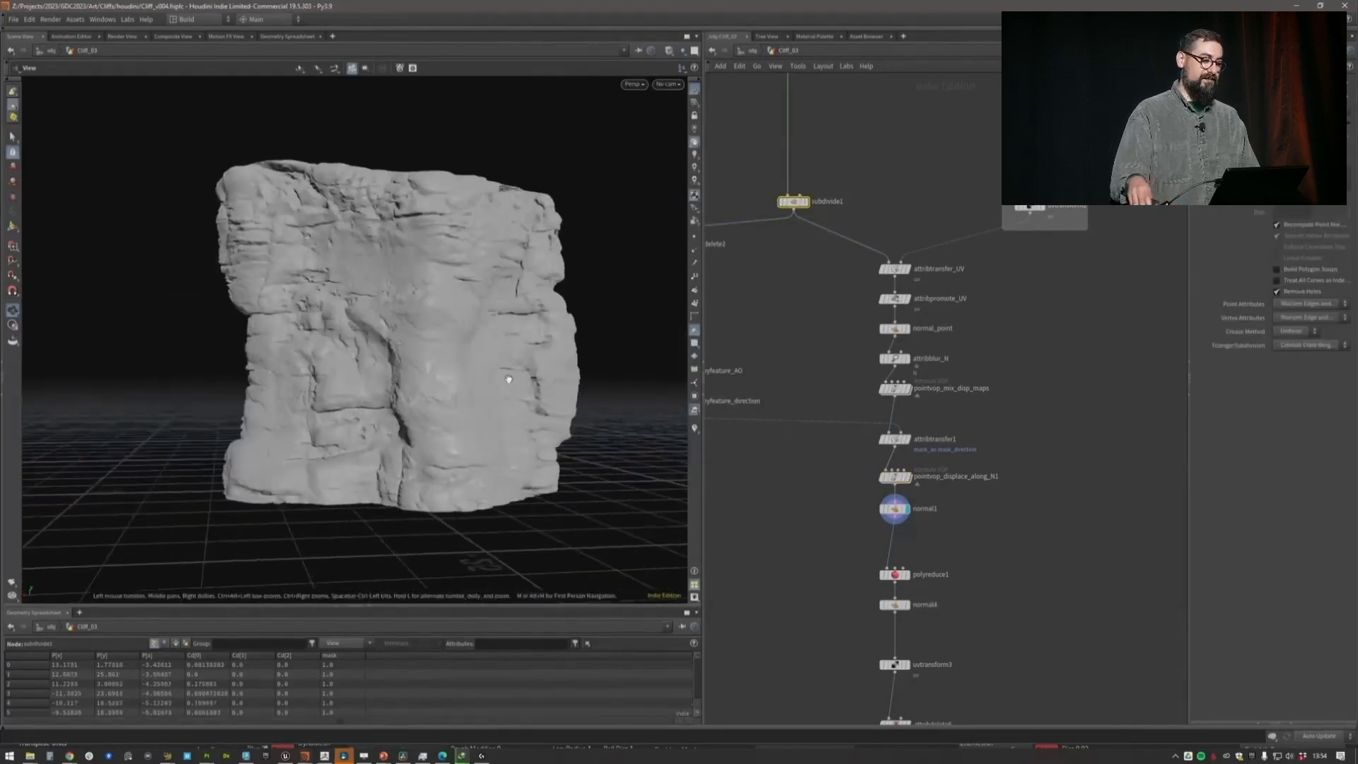
# Select Cliff_03's rop_fbx4 export node below the reduced mesh and save the scene
pyautogui.moveTo(982, 601); pyautogui.dragTo(945, 303, button='middle')
pyautogui.click(857, 525)
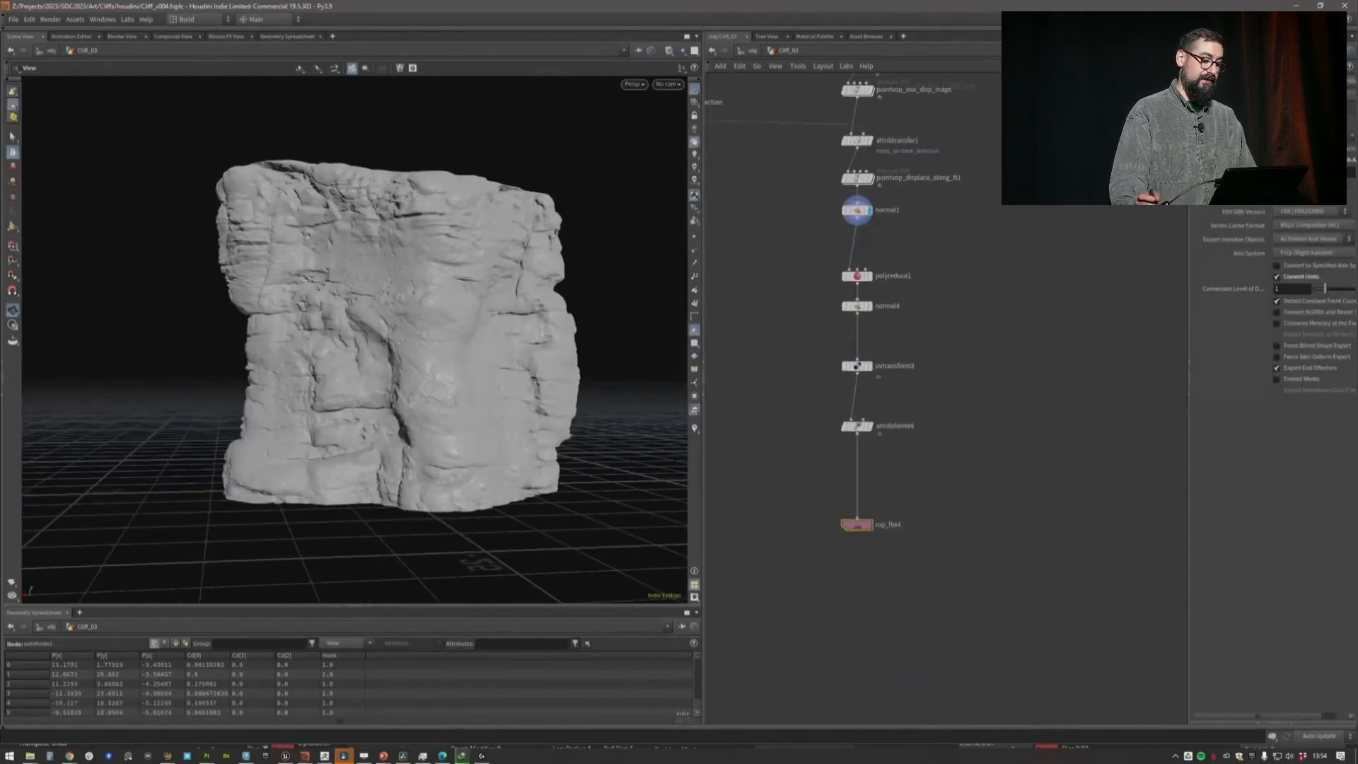
pyautogui.scroll(-4, 975, 370)
pyautogui.scroll(2, 1017, 198)
pyautogui.moveTo(1017, 198); pyautogui.dragTo(983, 223, button='middle')
pyautogui.hotkey('ctrl', 's')
# Examine the Cd_to_Masks colours on Cliff_03 and simple_baker1's custom mask channel with suffix M
pyautogui.moveTo(980, 220); pyautogui.dragTo(980, 286)
pyautogui.scroll(5, 977, 295)
pyautogui.moveTo(1059, 216); pyautogui.dragTo(927, 292)
pyautogui.moveTo(1190, 297); pyautogui.dragTo(1090, 297)
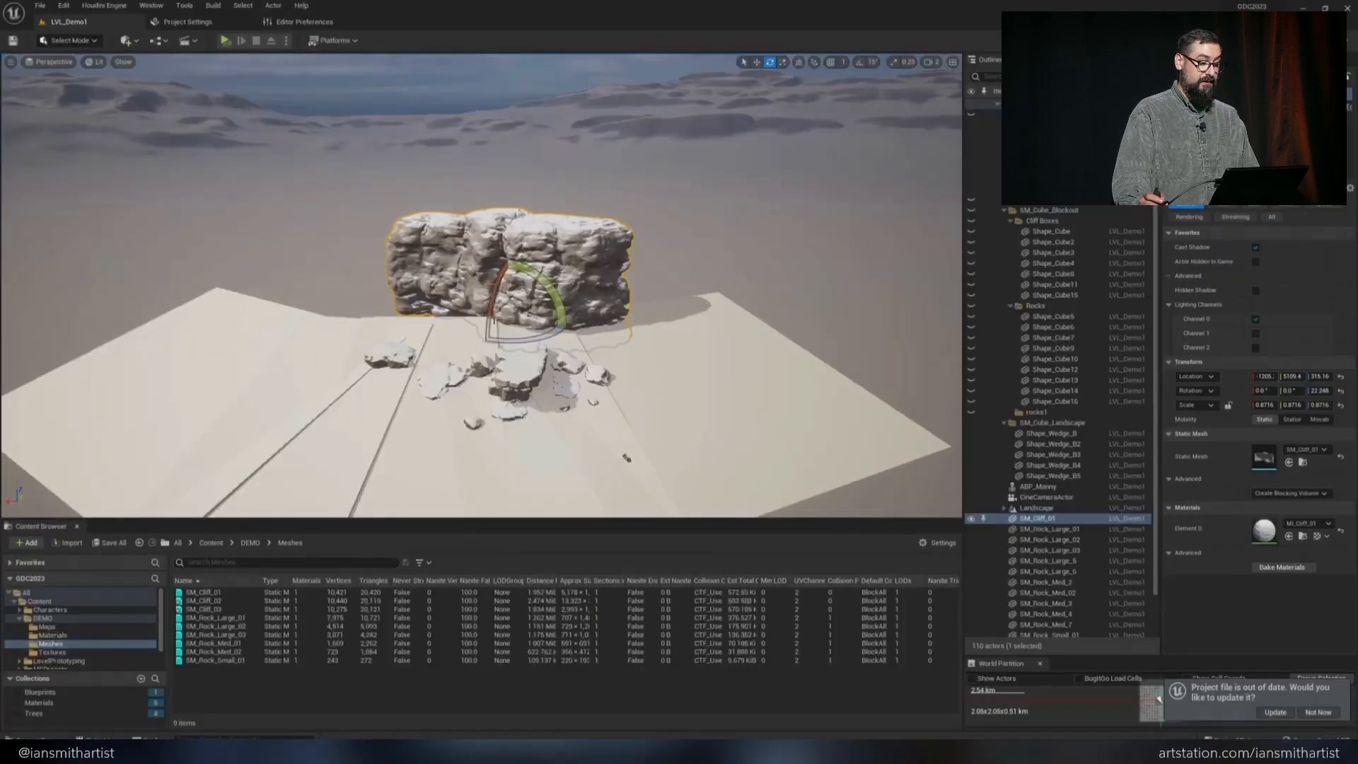
# Switch to Unreal Engine and place SM_Cliff_02 in the level beside the existing cliff as the back wall
pyautogui.moveTo(507, 339); pyautogui.dragTo(622, 311)
pyautogui.press('w')
pyautogui.click(233, 609)
pyautogui.moveTo(237, 601); pyautogui.dragTo(462, 281)
pyautogui.click(566, 304)
pyautogui.moveTo(594, 336); pyautogui.dragTo(771, 348)
# Place SM_Cliff_03 at the left end of the back wall and rotate it to face inward
pyautogui.moveTo(234, 609); pyautogui.dragTo(88, 346)
pyautogui.press('e')
pyautogui.press('w')
pyautogui.press('End')
pyautogui.moveTo(88, 347); pyautogui.dragTo(78, 319, button='right')
pyautogui.press('s')
pyautogui.press('w')
pyautogui.press('s')
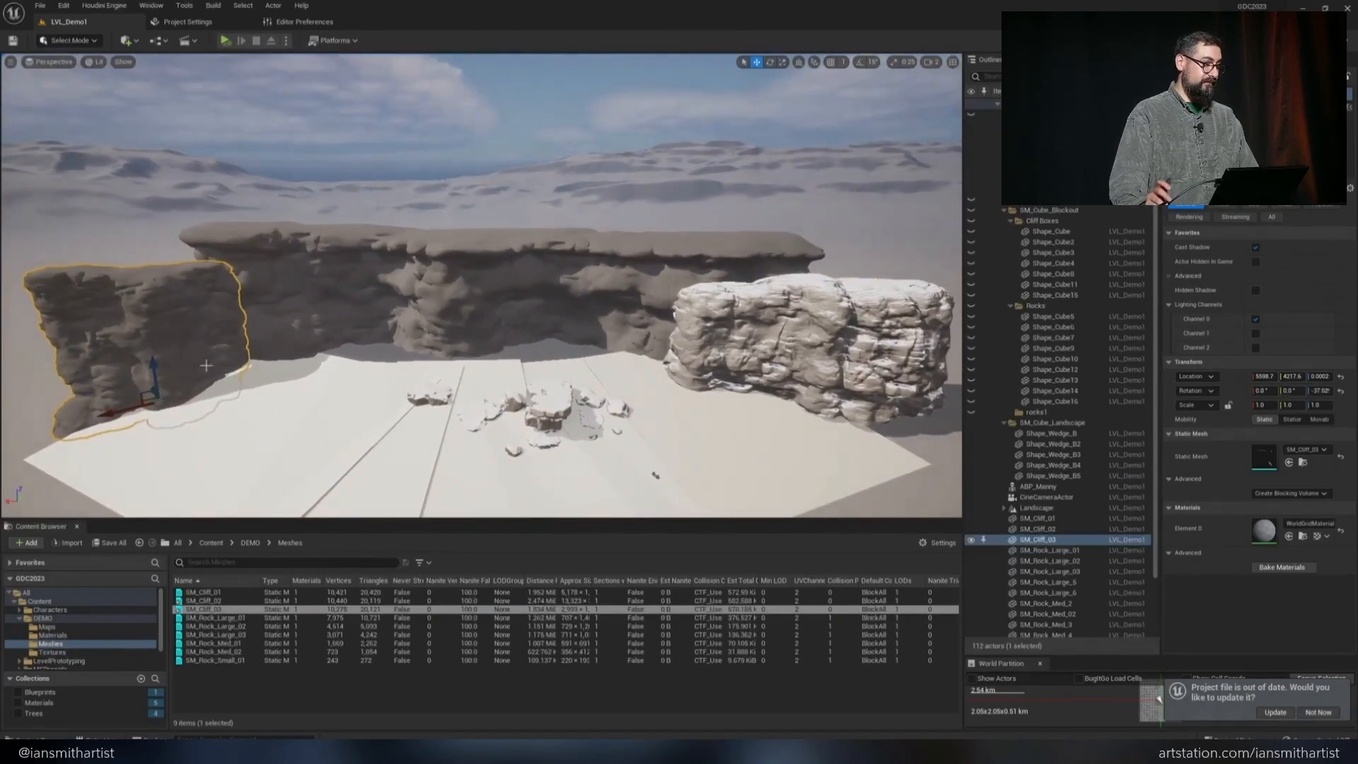
# Open the DEMO Materials folder and duplicate MI_Cliff_01 into MI_Cliff_02 and MI_Cliff_03
pyautogui.press('Escape')
pyautogui.click(79, 635)
pyautogui.click(221, 610)
pyautogui.hotkey('ctrl', 'd')
pyautogui.press('Return')
pyautogui.hotkey('ctrl', 'd')
pyautogui.press('Return')
# Assign MI_Cliff_02 to SM_Cliff_02 and MI_Cliff_03 to SM_Cliff_03 in the level
pyautogui.moveTo(219, 617); pyautogui.dragTo(152, 340)
pyautogui.moveTo(152, 339); pyautogui.dragTo(150, 325, button='right')
pyautogui.press('w')
# Open MI_Cliff_02 from the SM_Cliff_02 mesh and set its Tile to 6
pyautogui.click(184, 340)
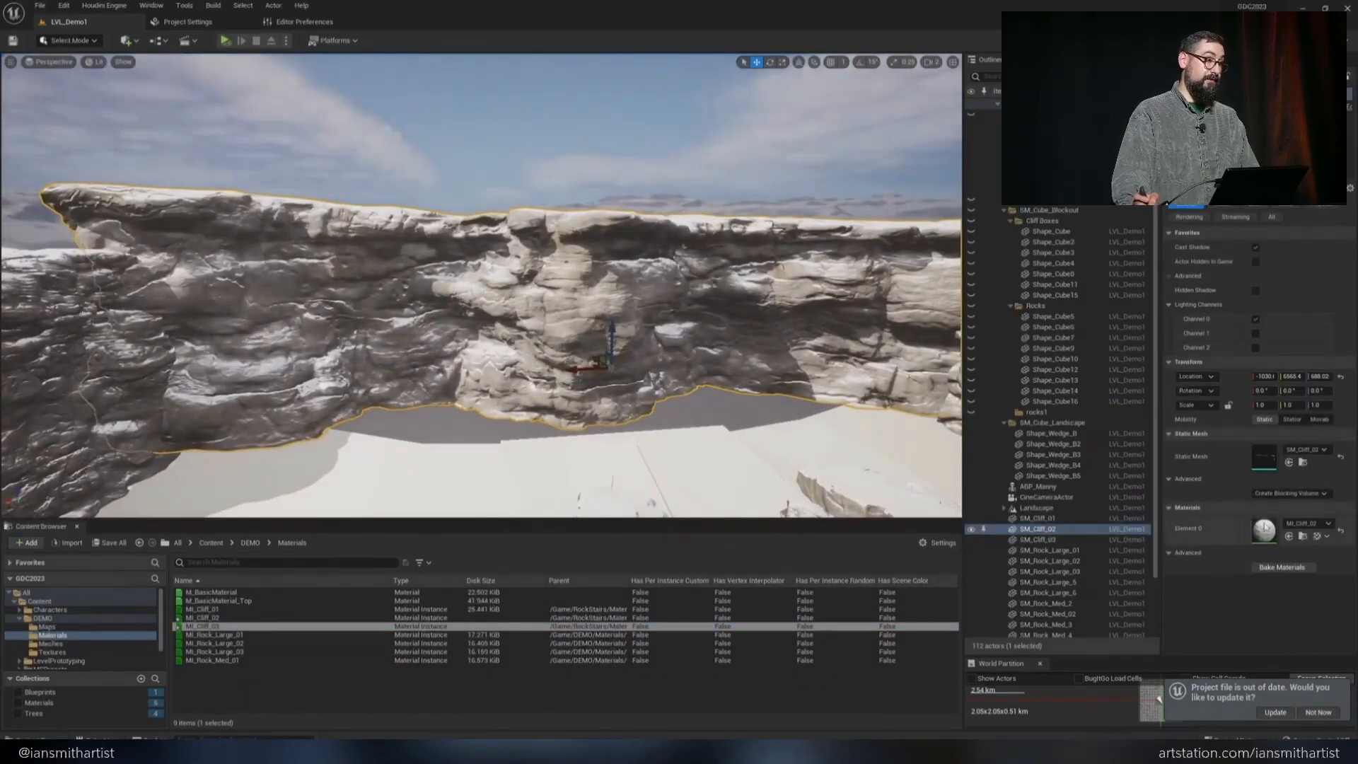
pyautogui.doubleClick(1265, 534)
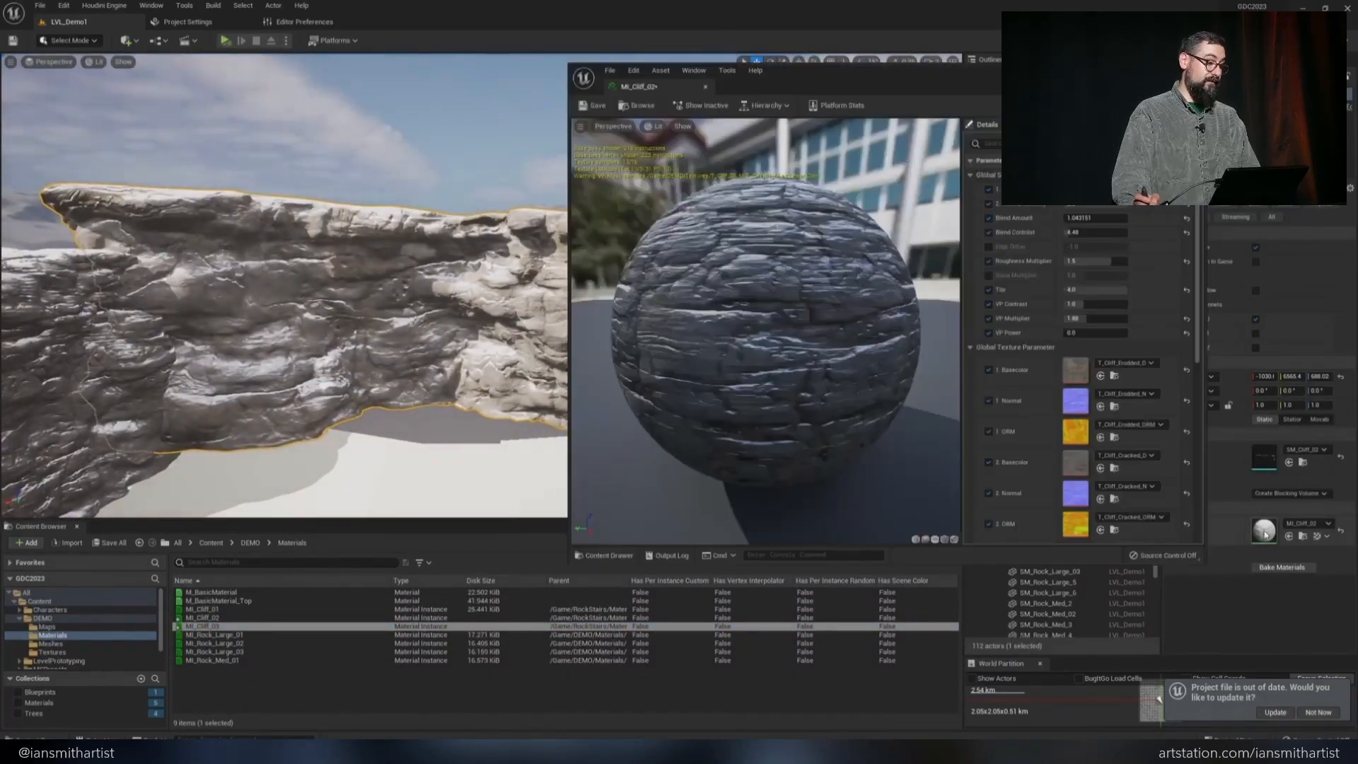
pyautogui.click(1095, 289)
pyautogui.write('6')
pyautogui.press('Return')
# Assign the T_Cliff_02_M texture as the mask in MI_Cliff_02
pyautogui.scroll(-5, 1146, 318)
pyautogui.click(1131, 429)
pyautogui.click(1153, 380)
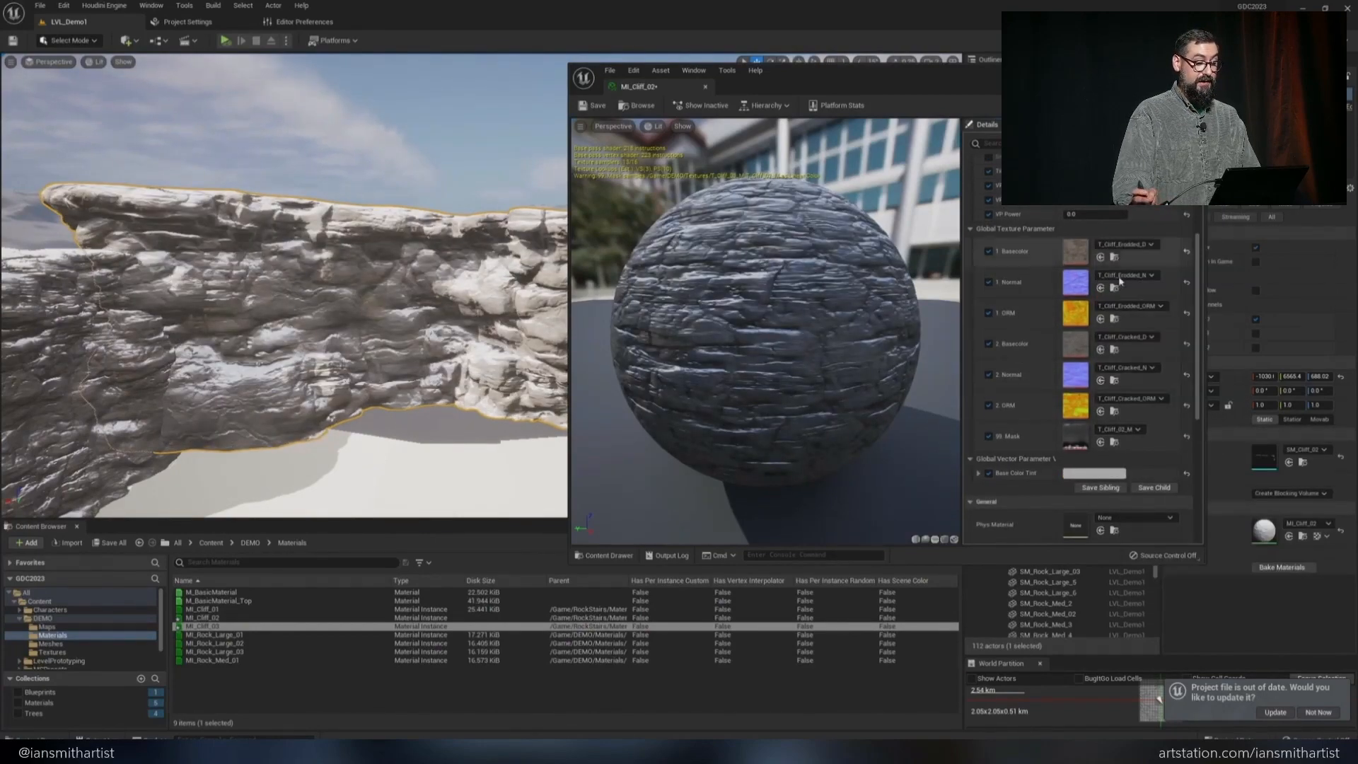
pyautogui.scroll(4, 794, 291)
pyautogui.scroll(-2, 794, 290)
# Open MI_Cliff_03 from the SM_Cliff_03 mesh and set its Tile to 2
pyautogui.moveTo(452, 297); pyautogui.dragTo(375, 304, button='right')
pyautogui.click(374, 304)
pyautogui.doubleClick(1276, 540)
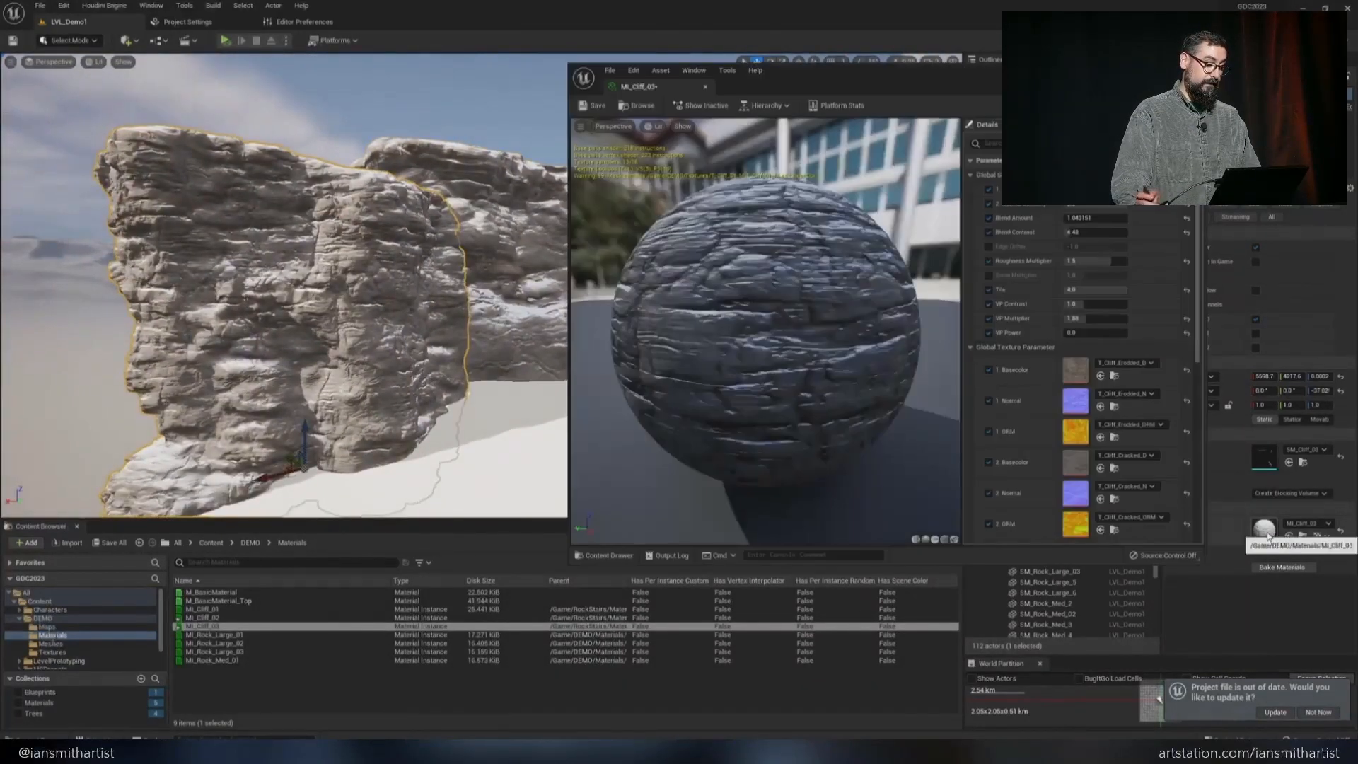
pyautogui.click(1096, 290)
pyautogui.write('2')
pyautogui.press('Return')
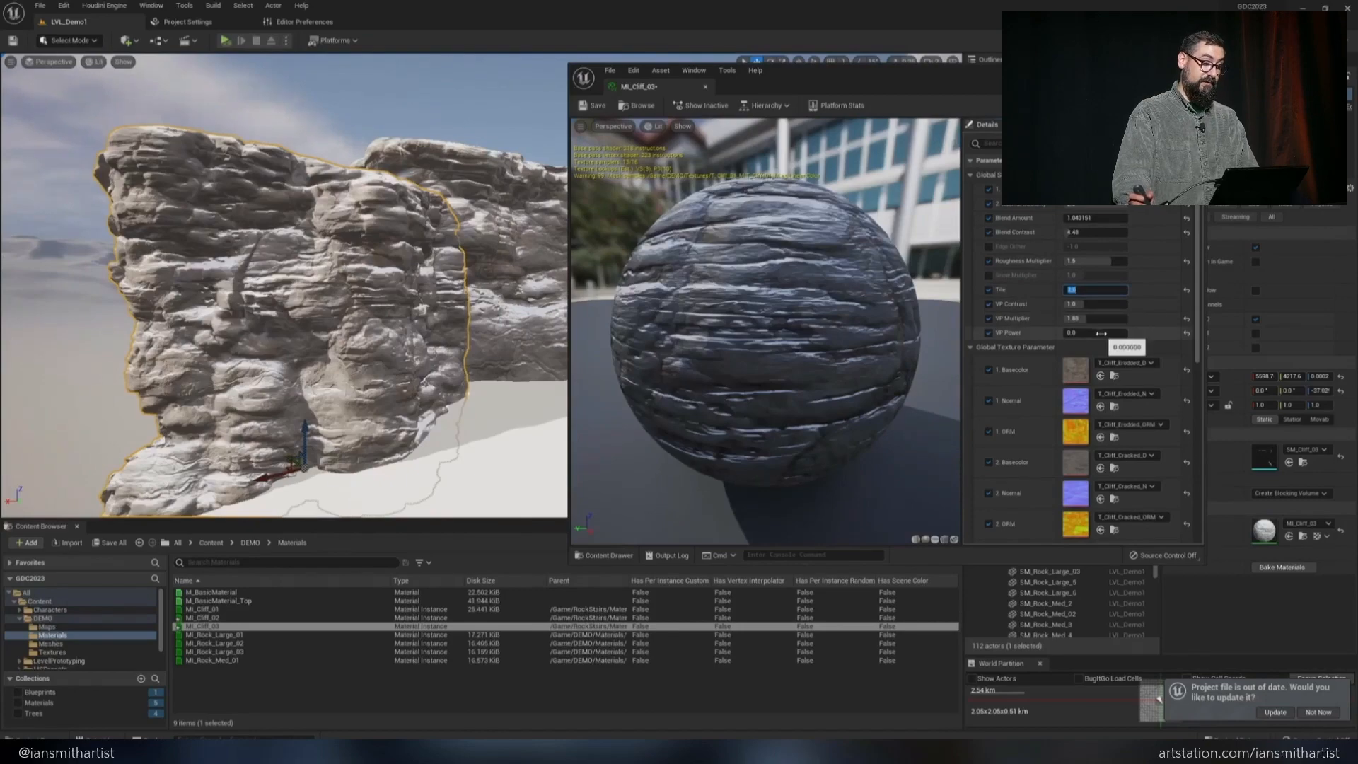
# Assign the T_Cliff_03_M texture as the mask in MI_Cliff_03
pyautogui.scroll(-4, 1104, 354)
pyautogui.click(1125, 429)
pyautogui.click(1168, 388)
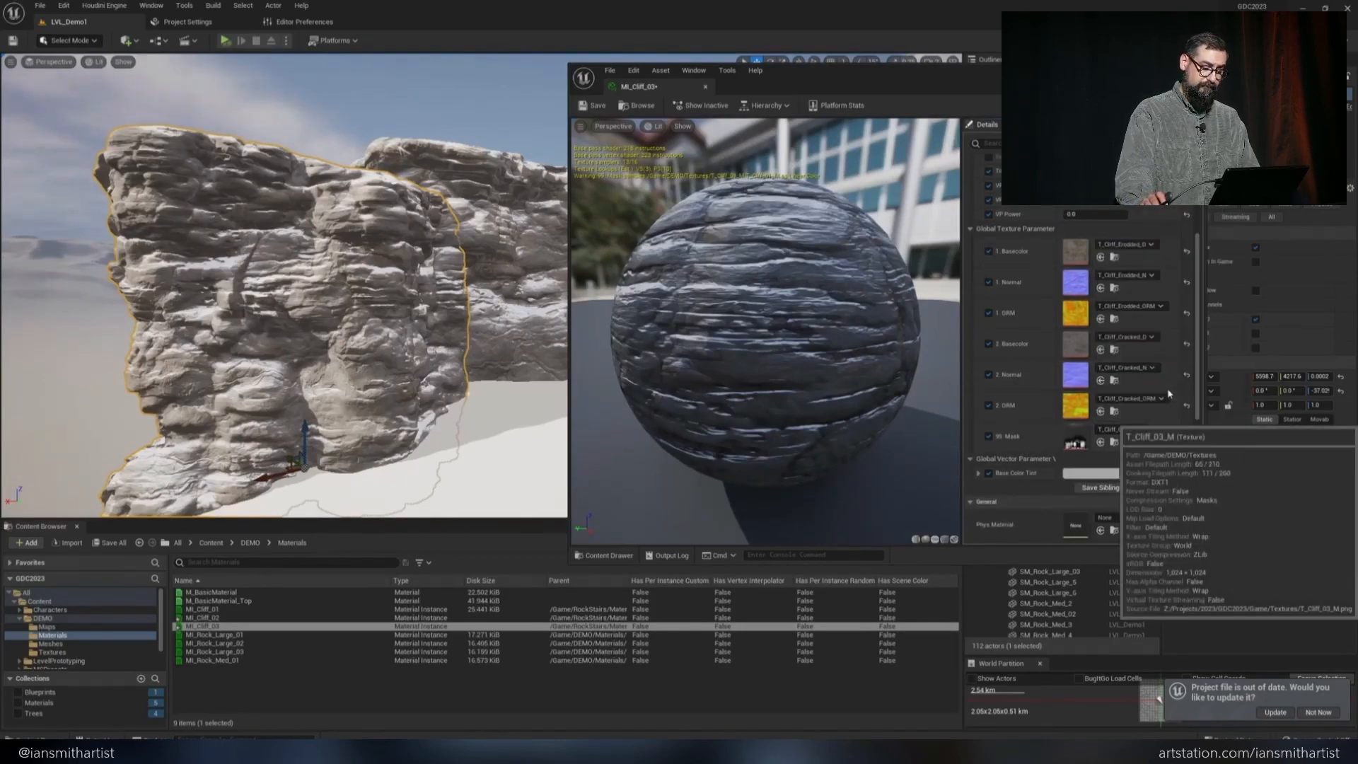
pyautogui.moveTo(285, 376); pyautogui.dragTo(311, 452, button='right')
pyautogui.click(612, 263)
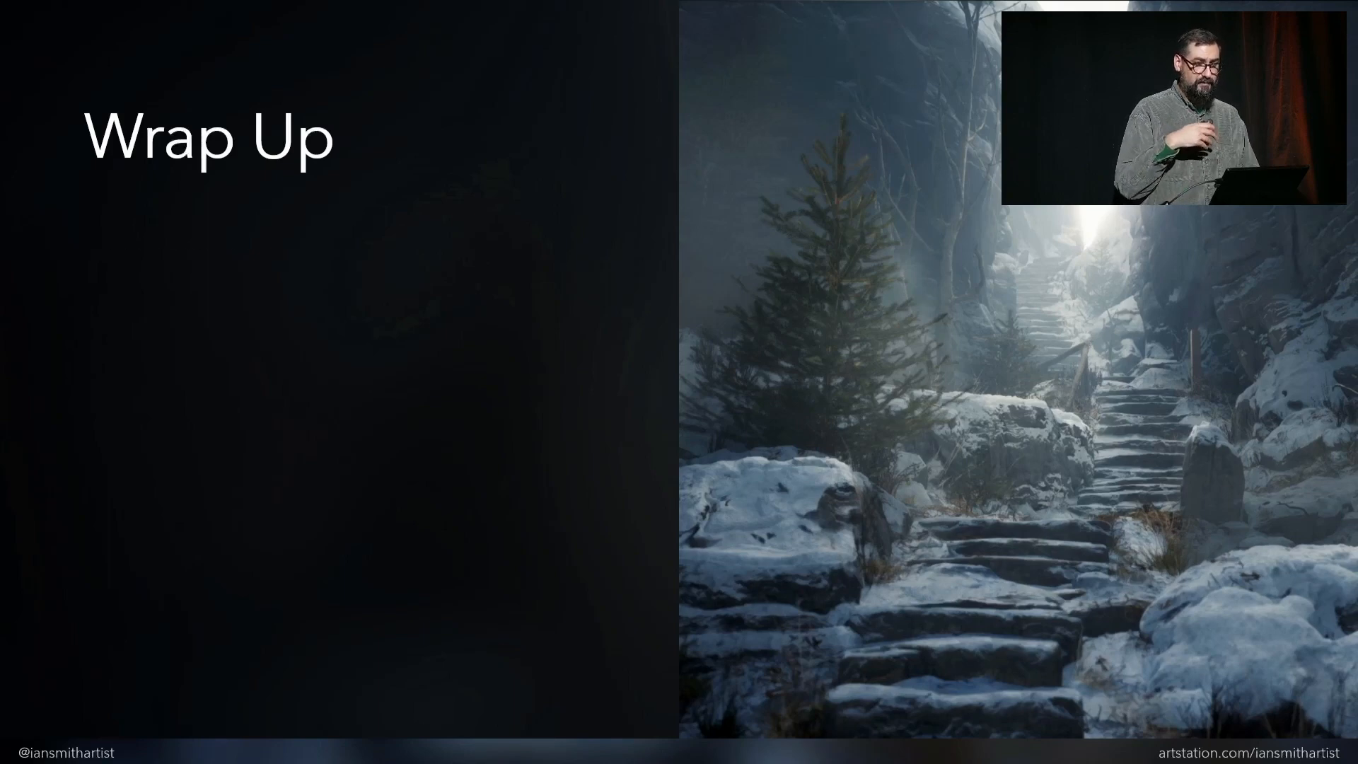
pyautogui.press('Right')
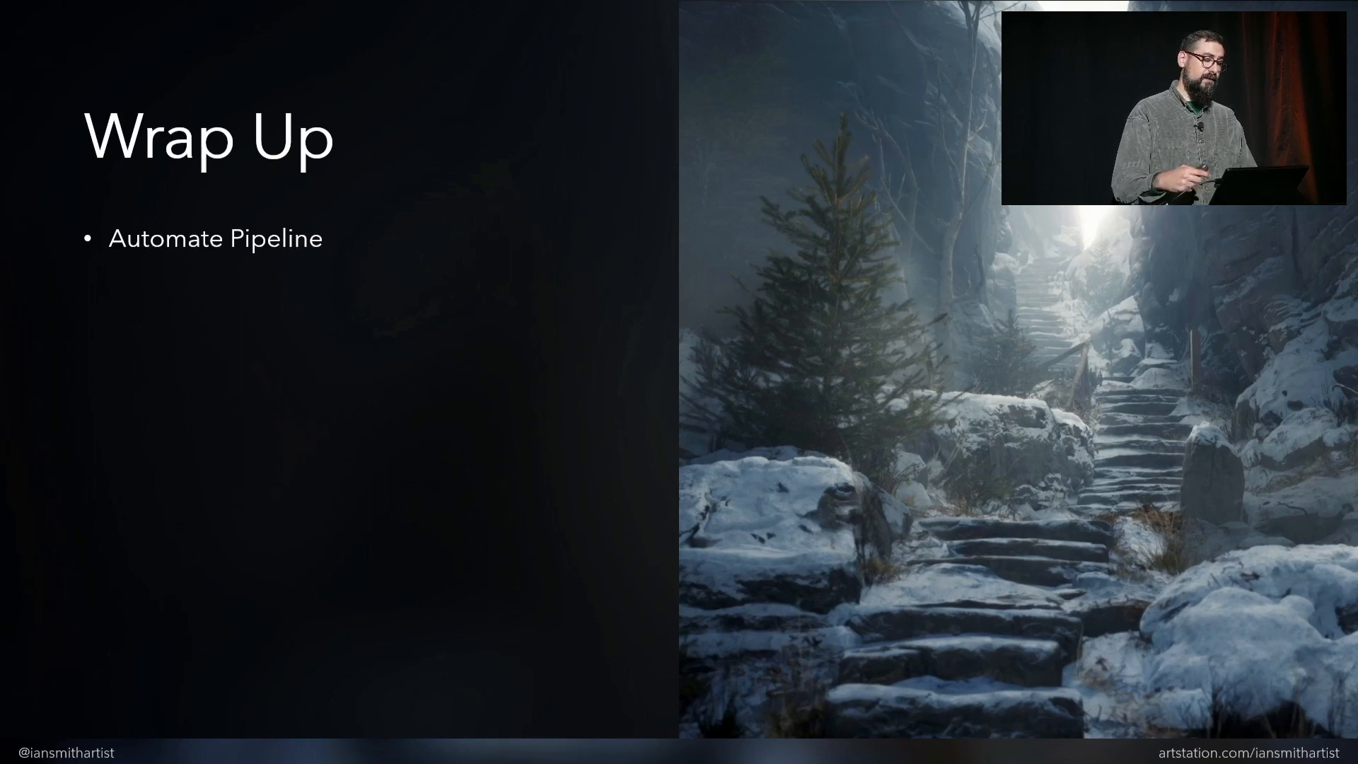
pyautogui.press('Right')
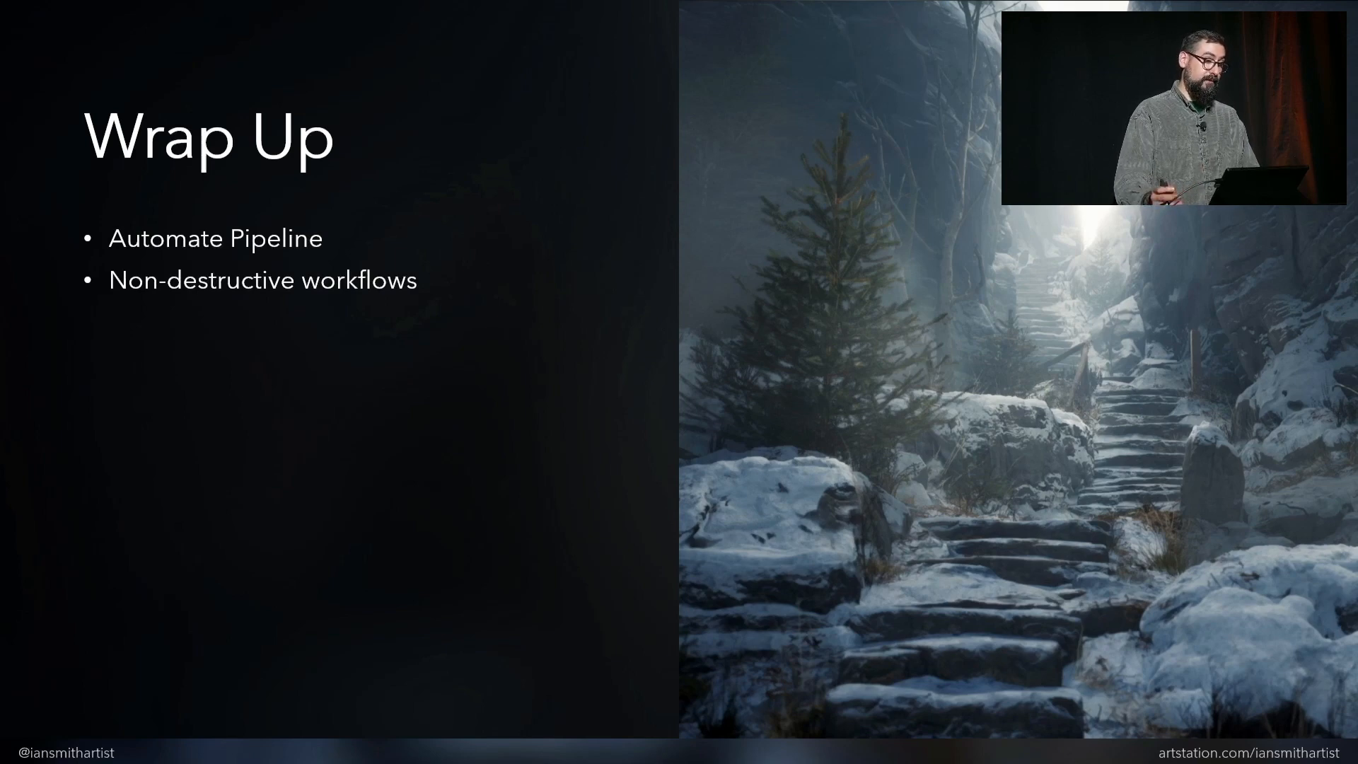
pyautogui.press('Right')
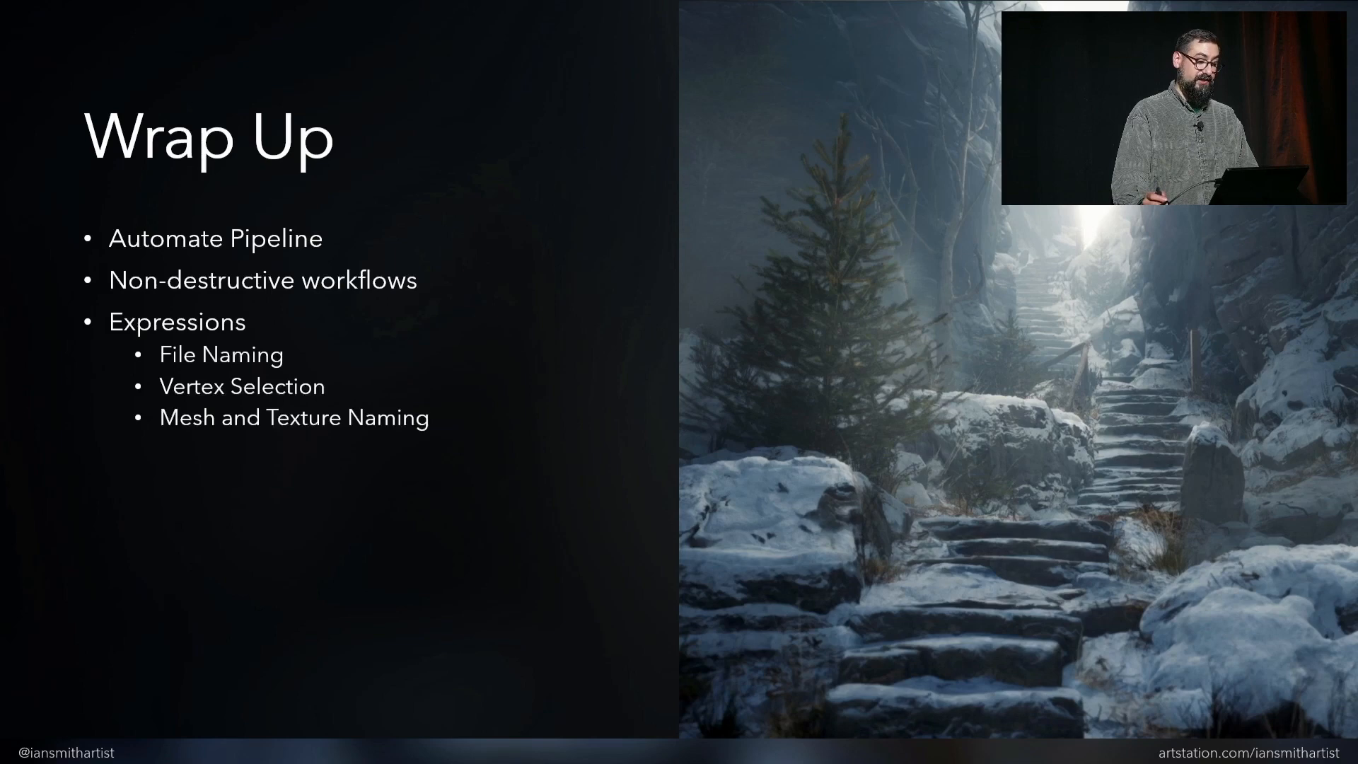